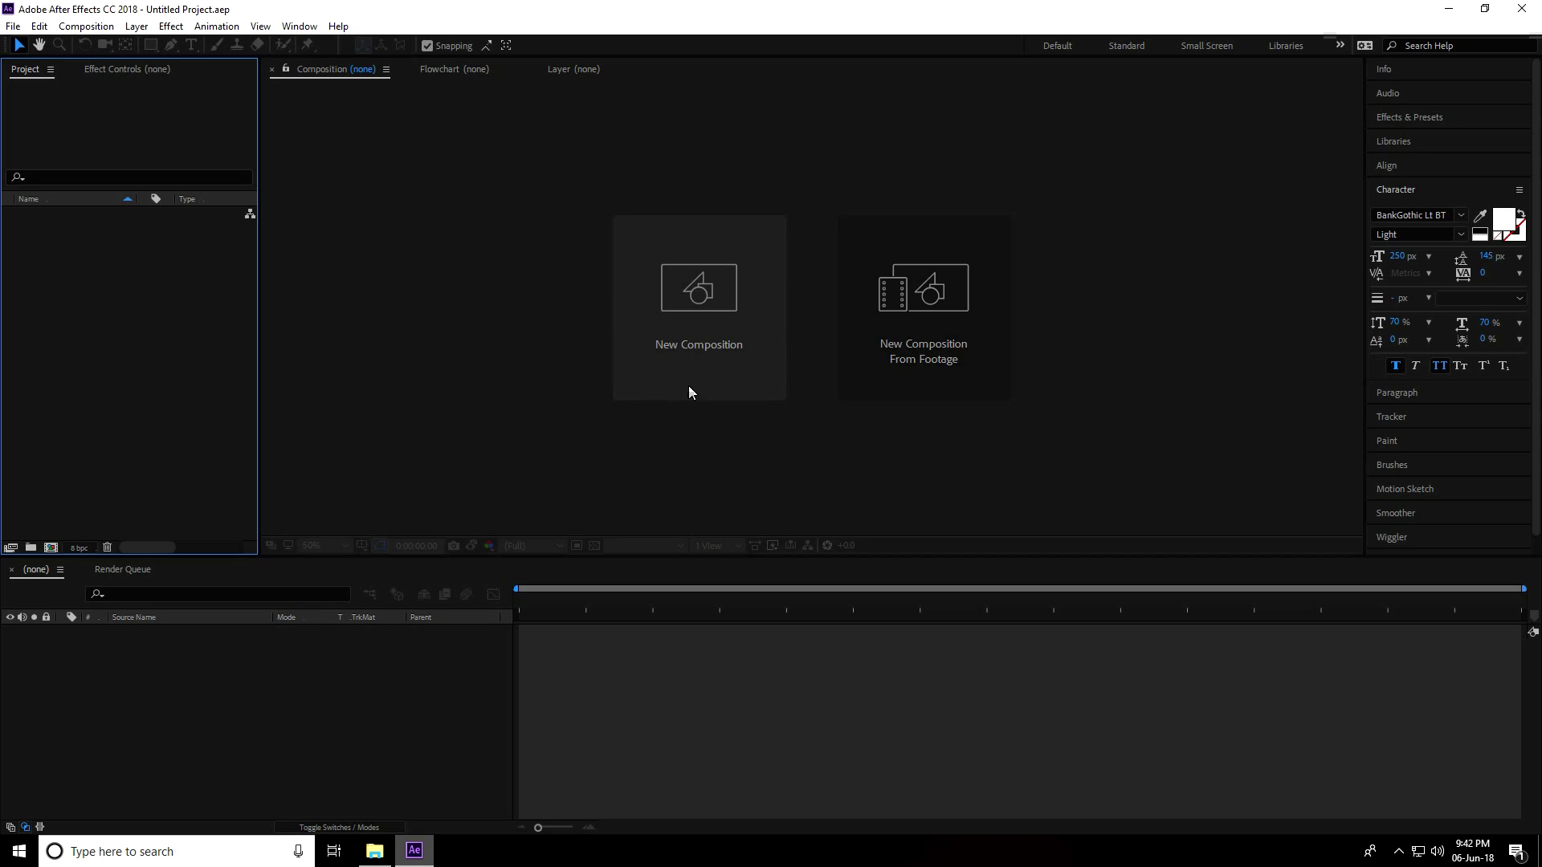
Create Comp 1 from the HDTV 1080 29.97 preset (1920×1080, 29.97 fps)
{"action": "left_click", "coordinate": [716, 350]}
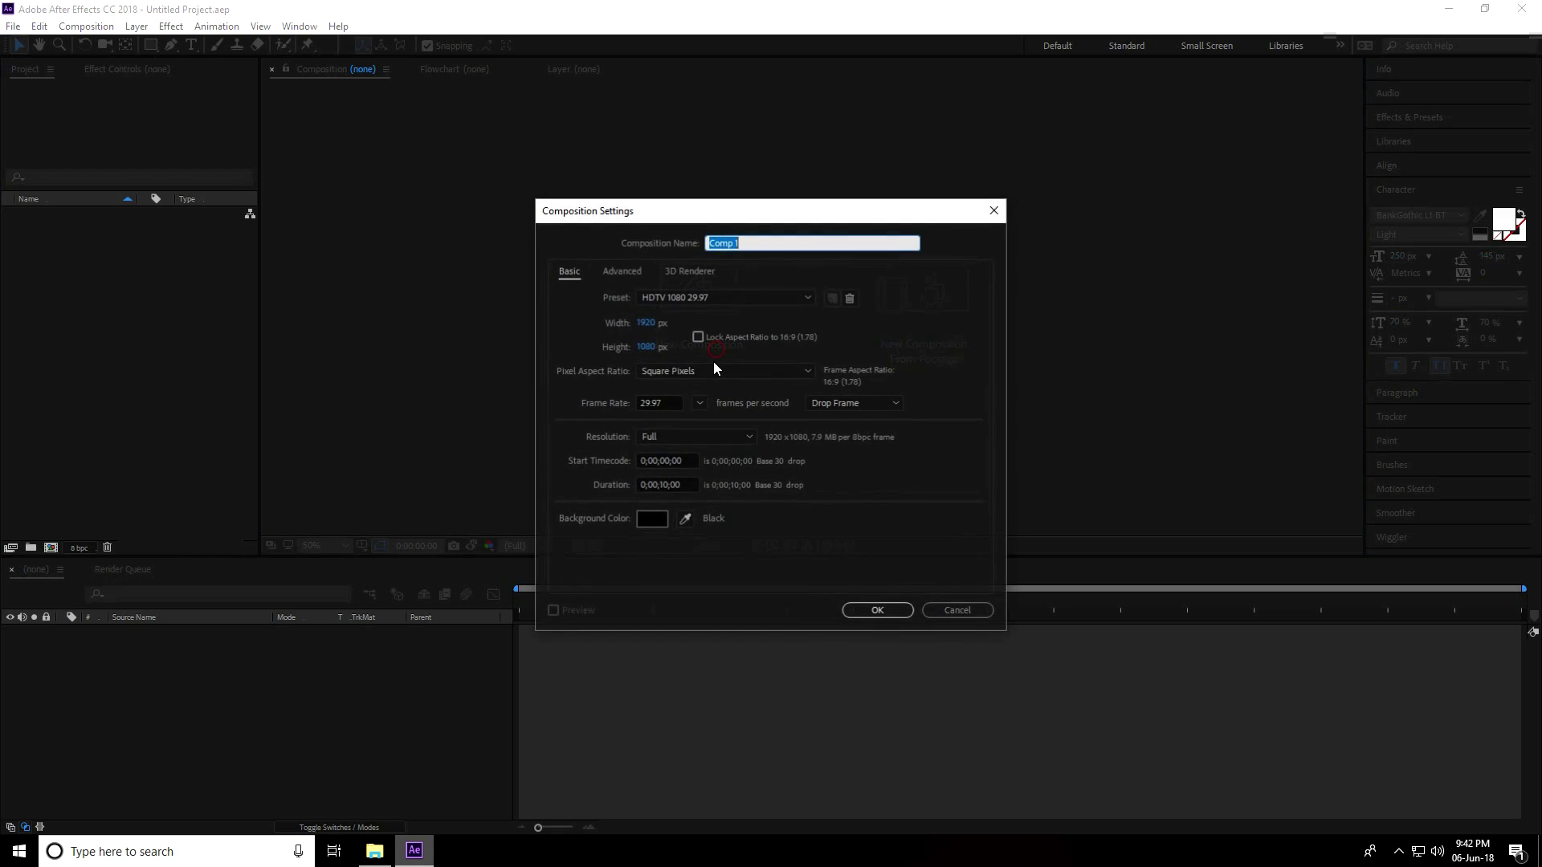
{"action": "left_click", "coordinate": [687, 299]}
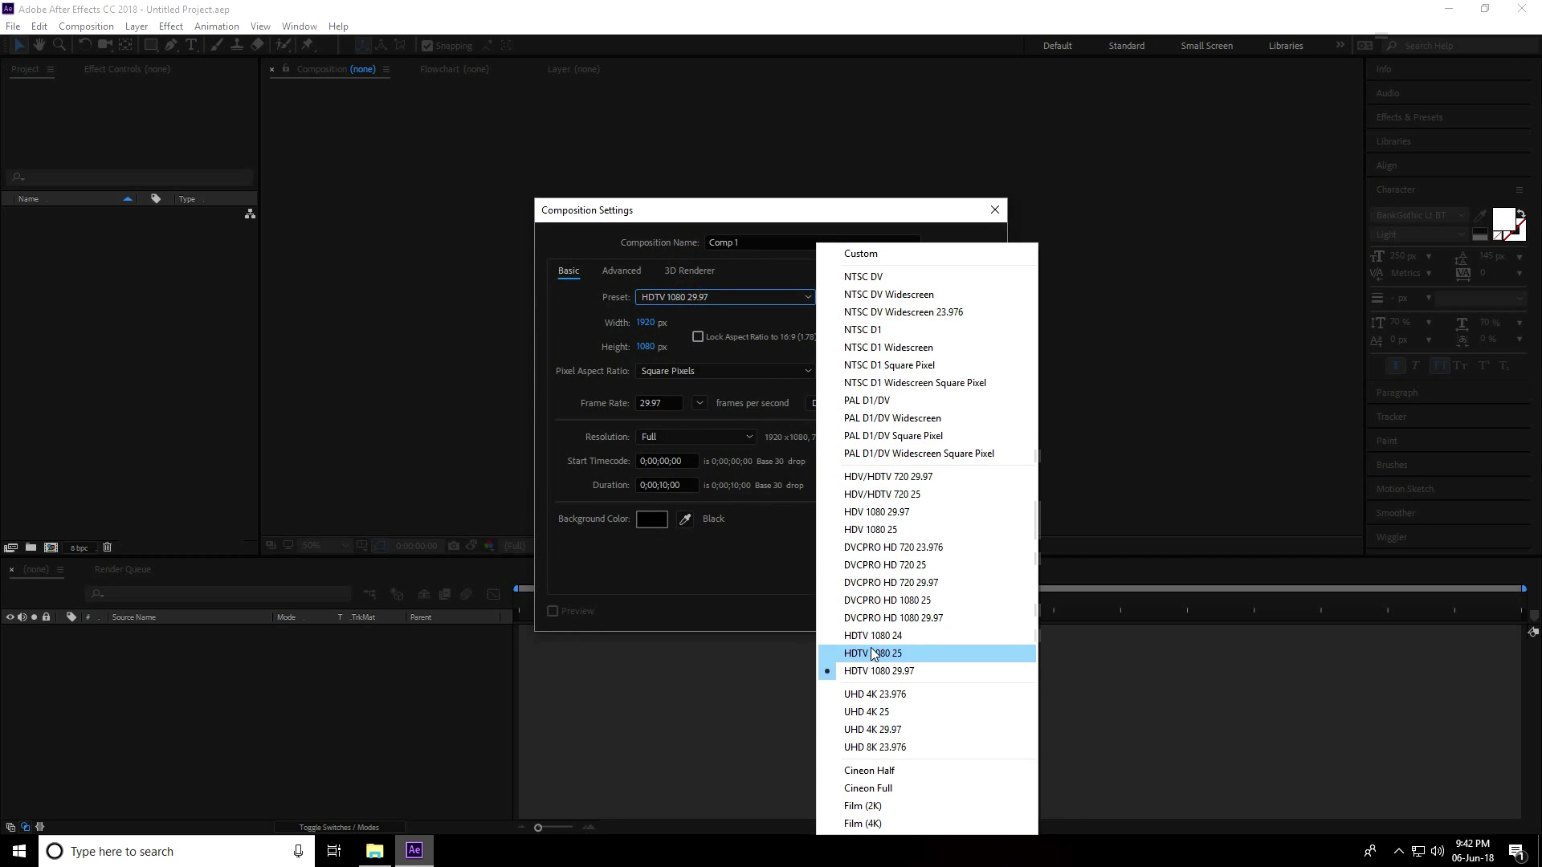
{"action": "left_click", "coordinate": [927, 671]}
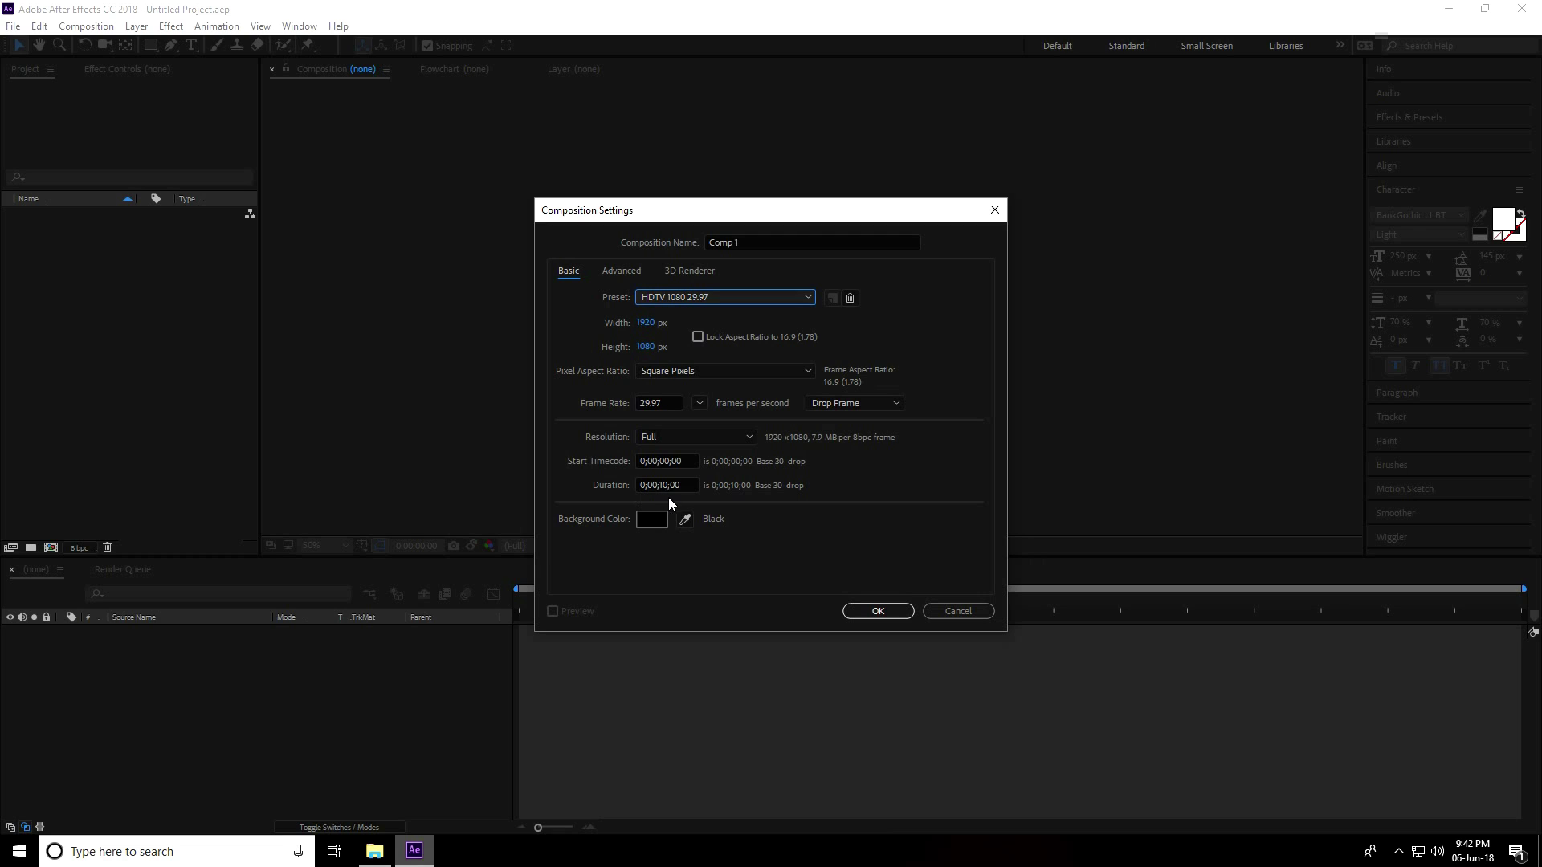
{"action": "left_click", "coordinate": [880, 611]}
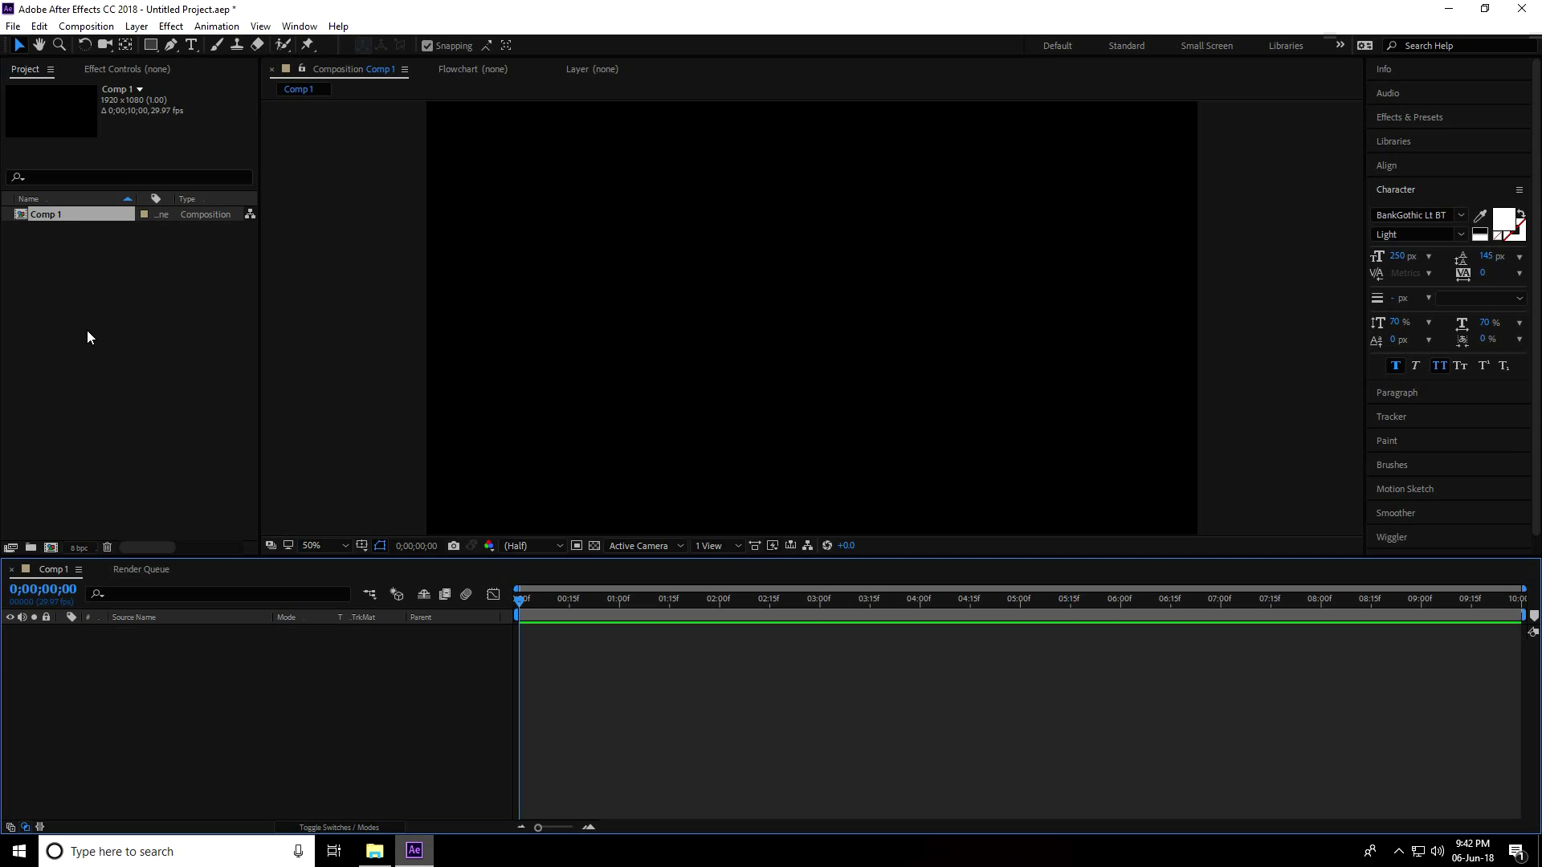
{"action": "left_click", "coordinate": [374, 851]}
{"action": "double_click", "coordinate": [199, 192]}
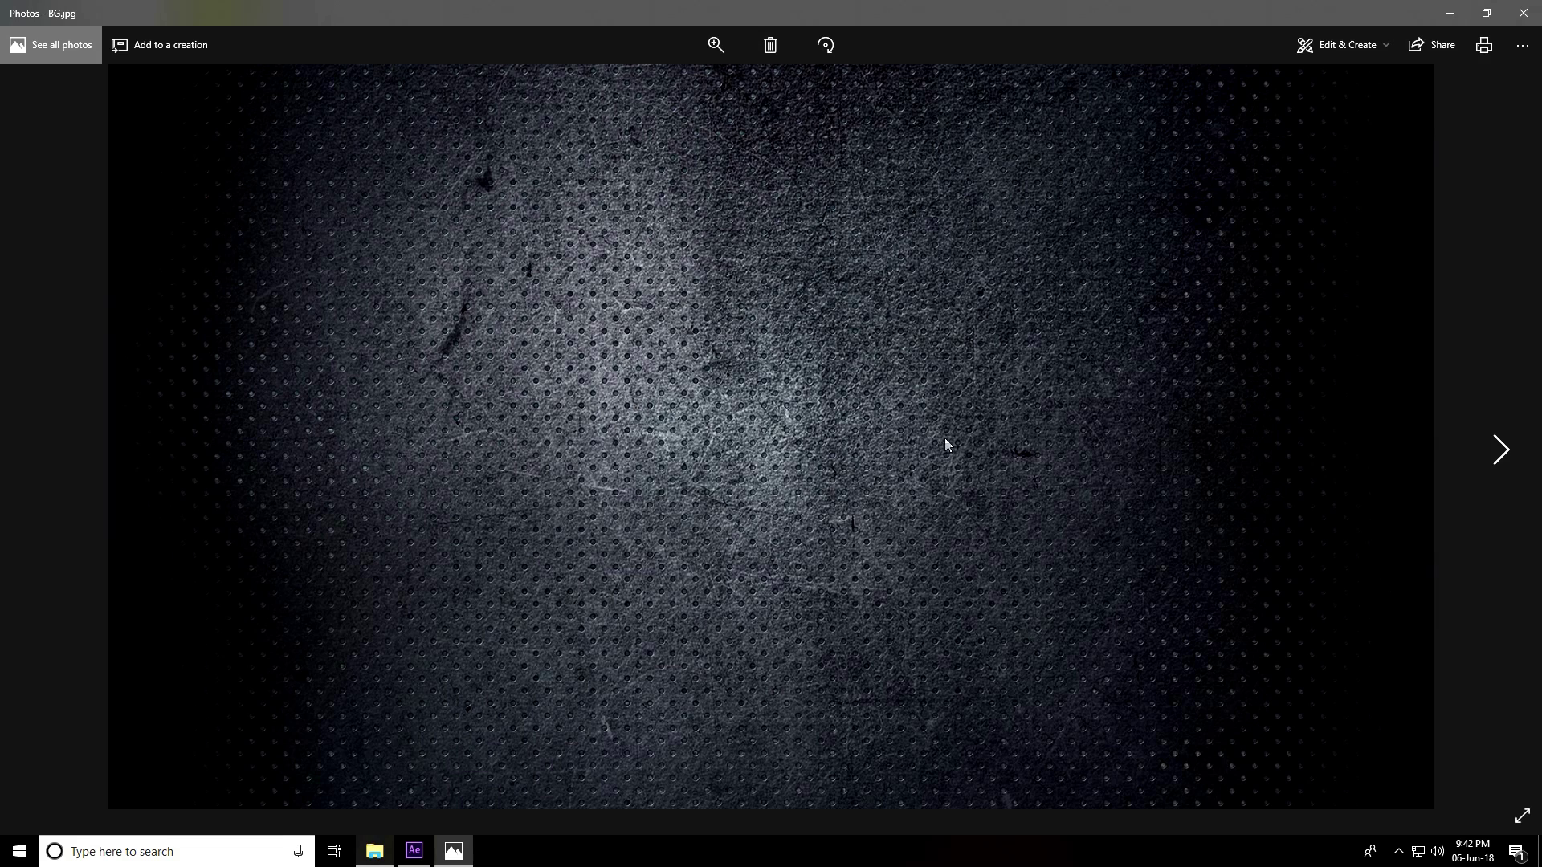
{"action": "left_click", "coordinate": [1500, 449]}
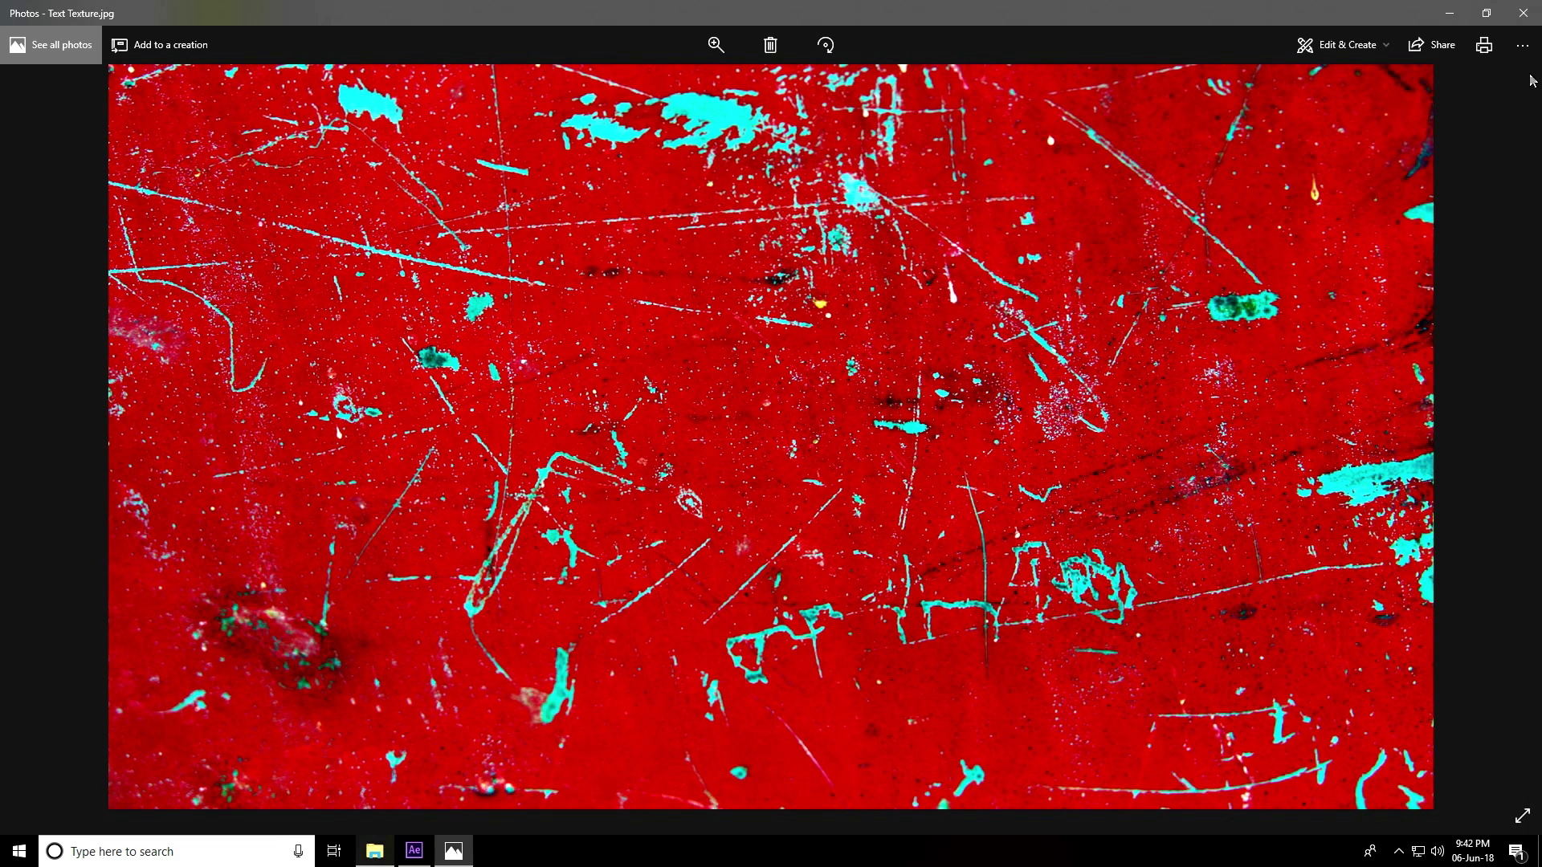
{"action": "left_click", "coordinate": [1523, 15]}
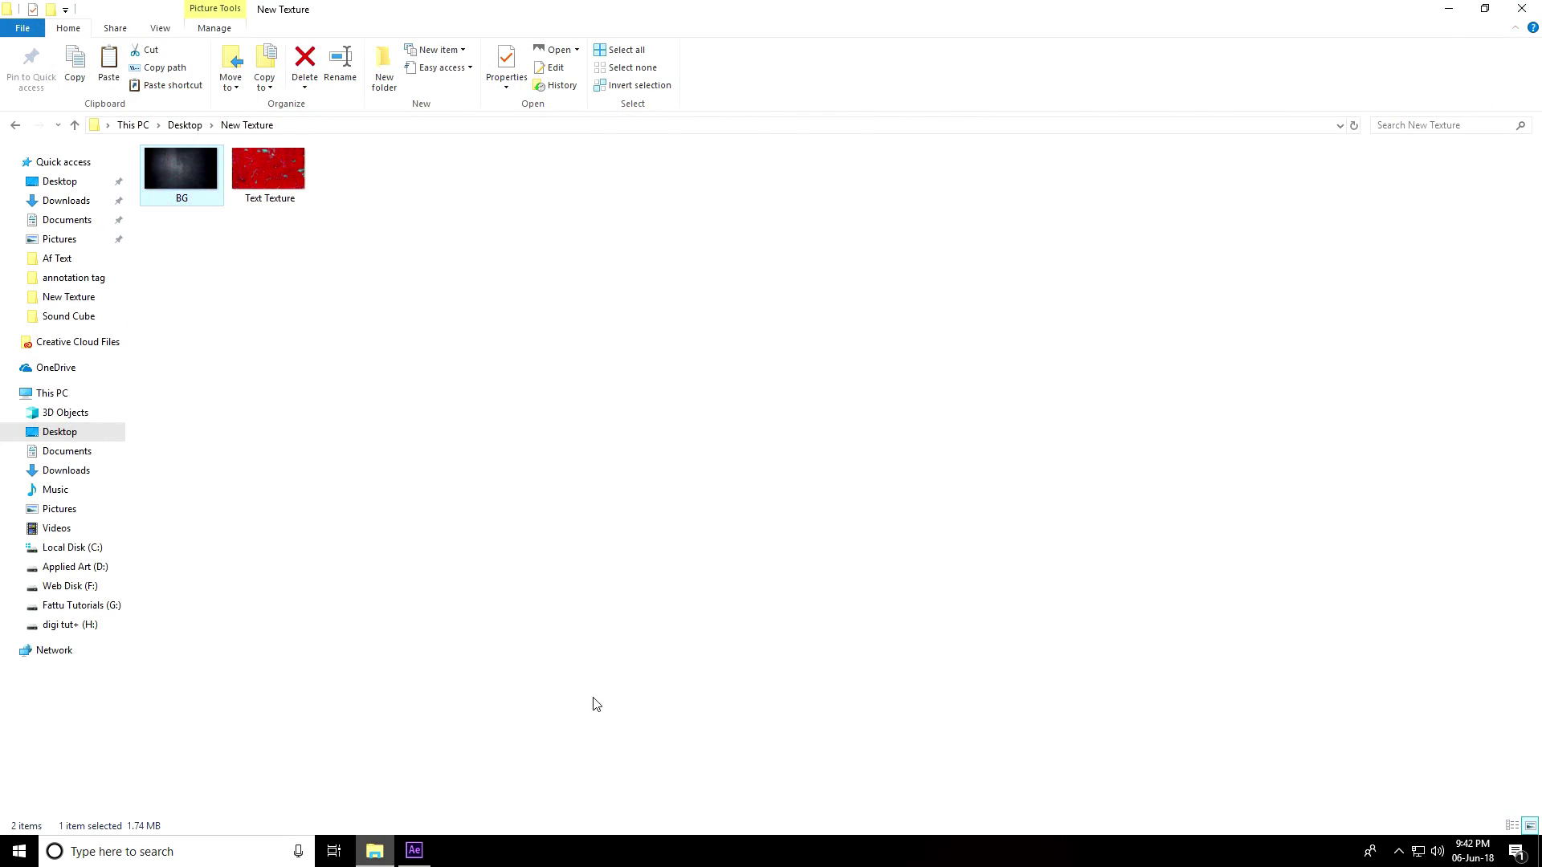
{"action": "left_click", "coordinate": [414, 851]}
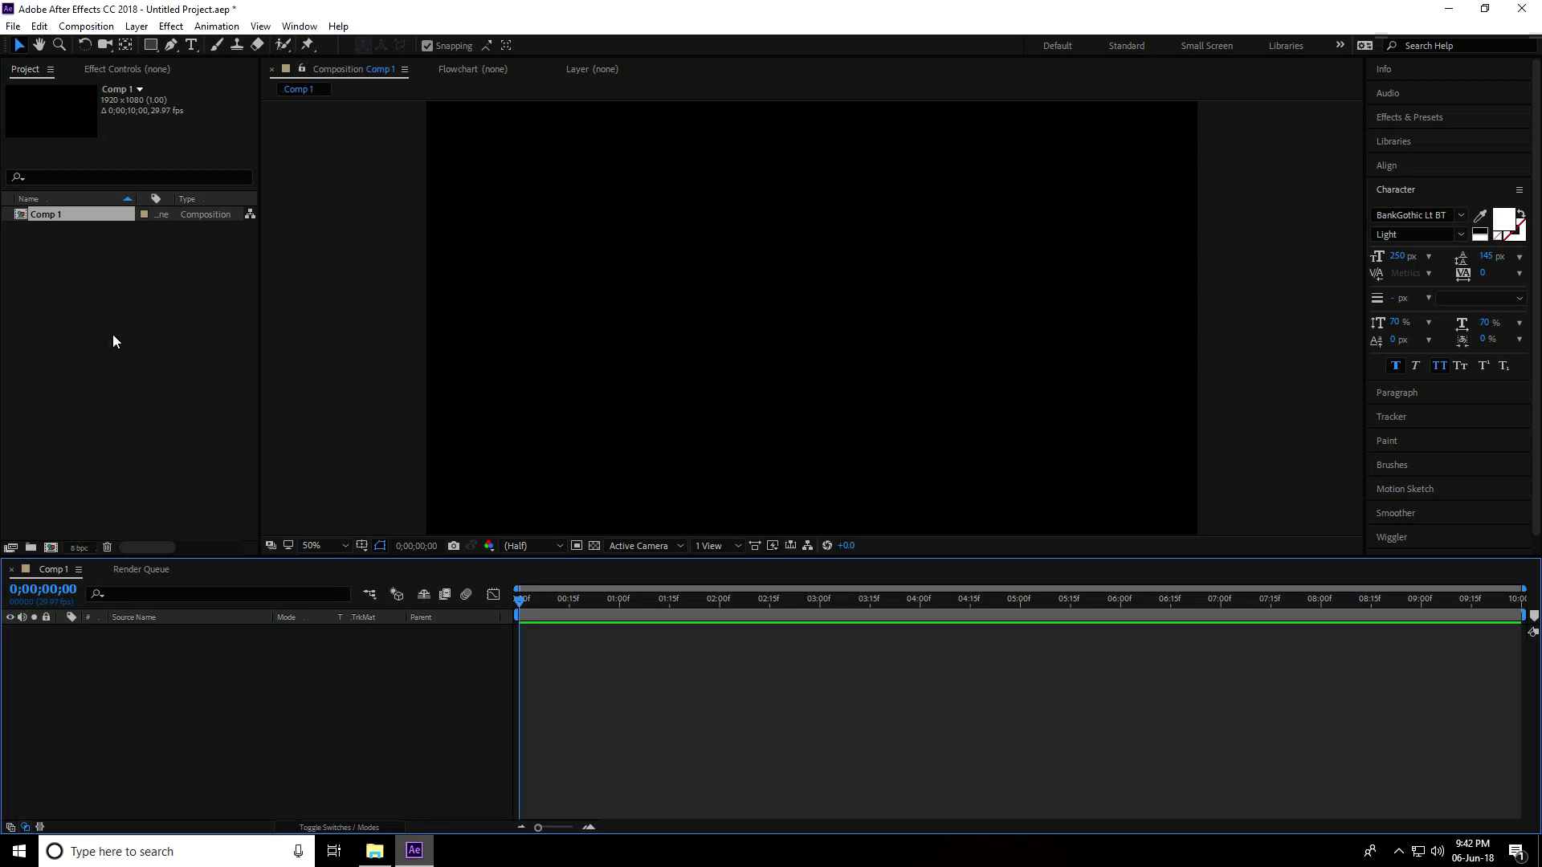
Import BG.jpg and Text Texture.jpg, then add BG.jpg to Comp 1 as a layer
{"action": "right_click", "coordinate": [90, 287]}
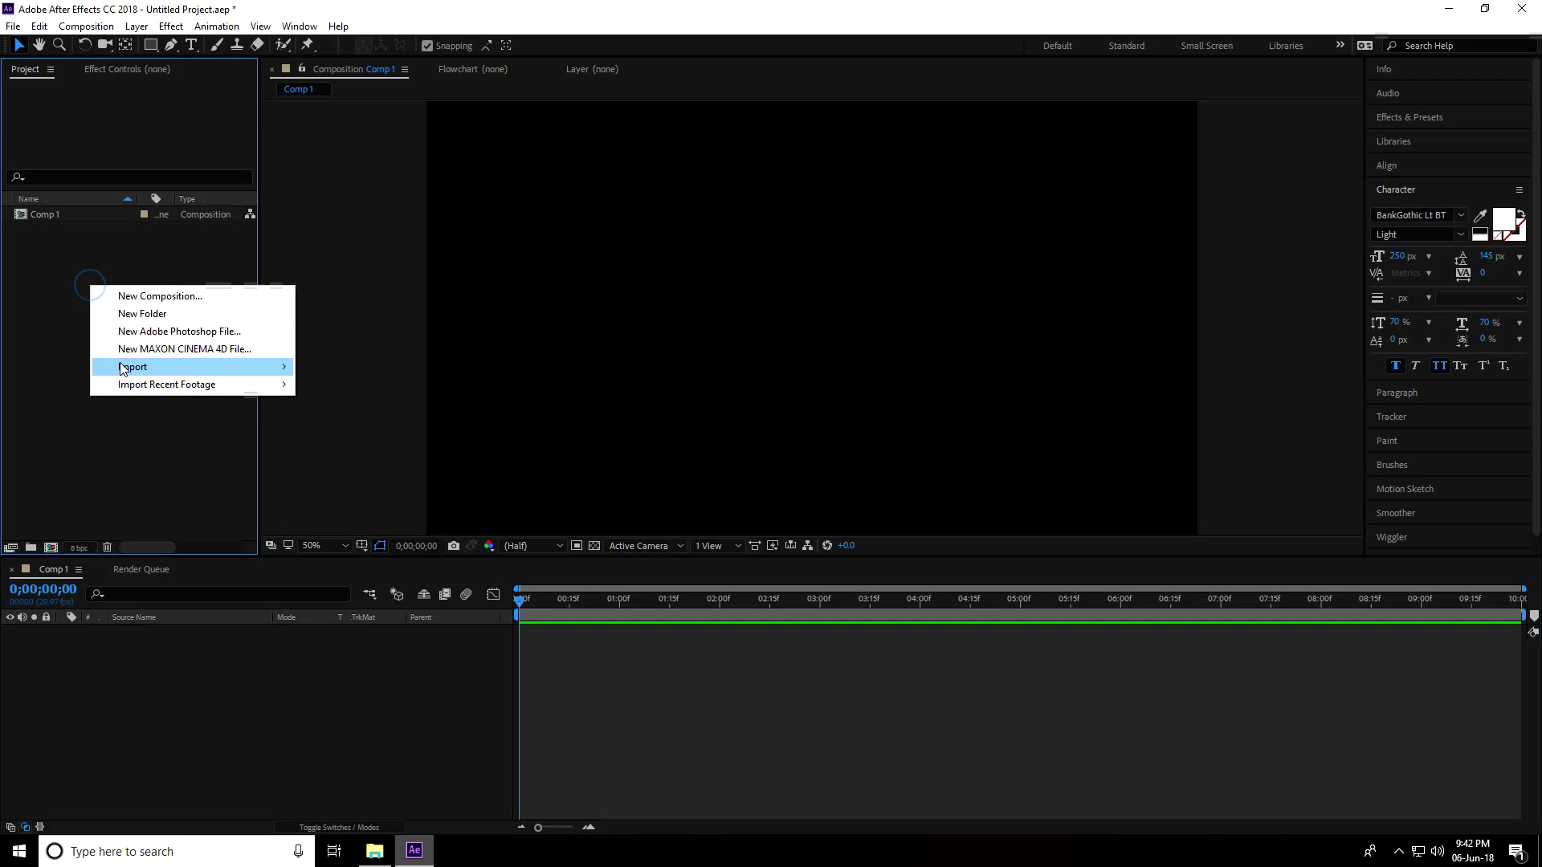
{"action": "mouse_move", "coordinate": [265, 367]}
{"action": "left_click", "coordinate": [357, 369]}
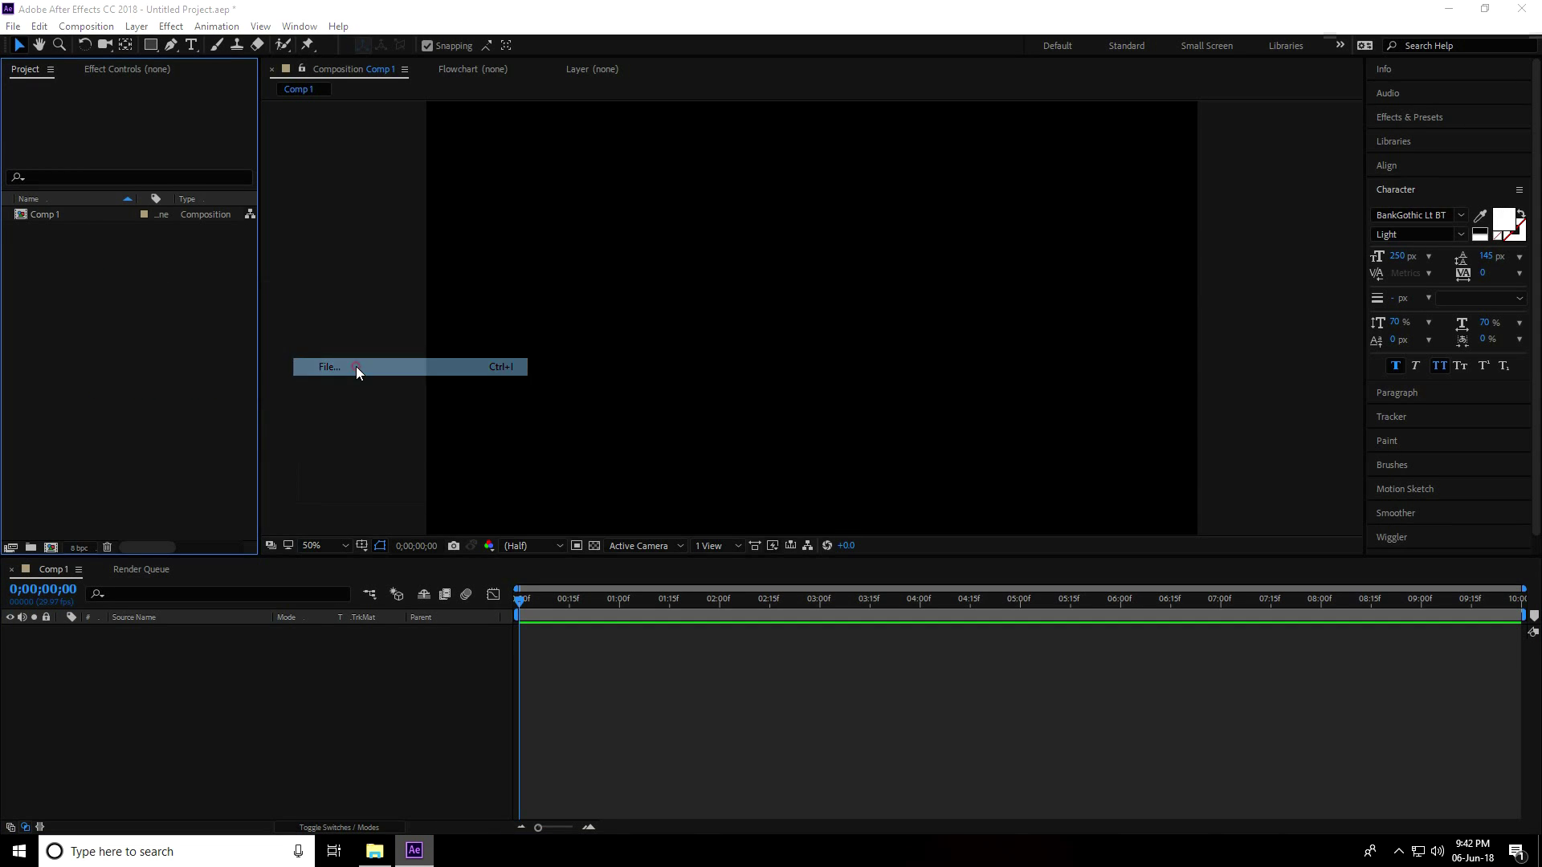
{"action": "left_click_drag", "start_coordinate": [179, 227], "coordinate": [278, 143]}
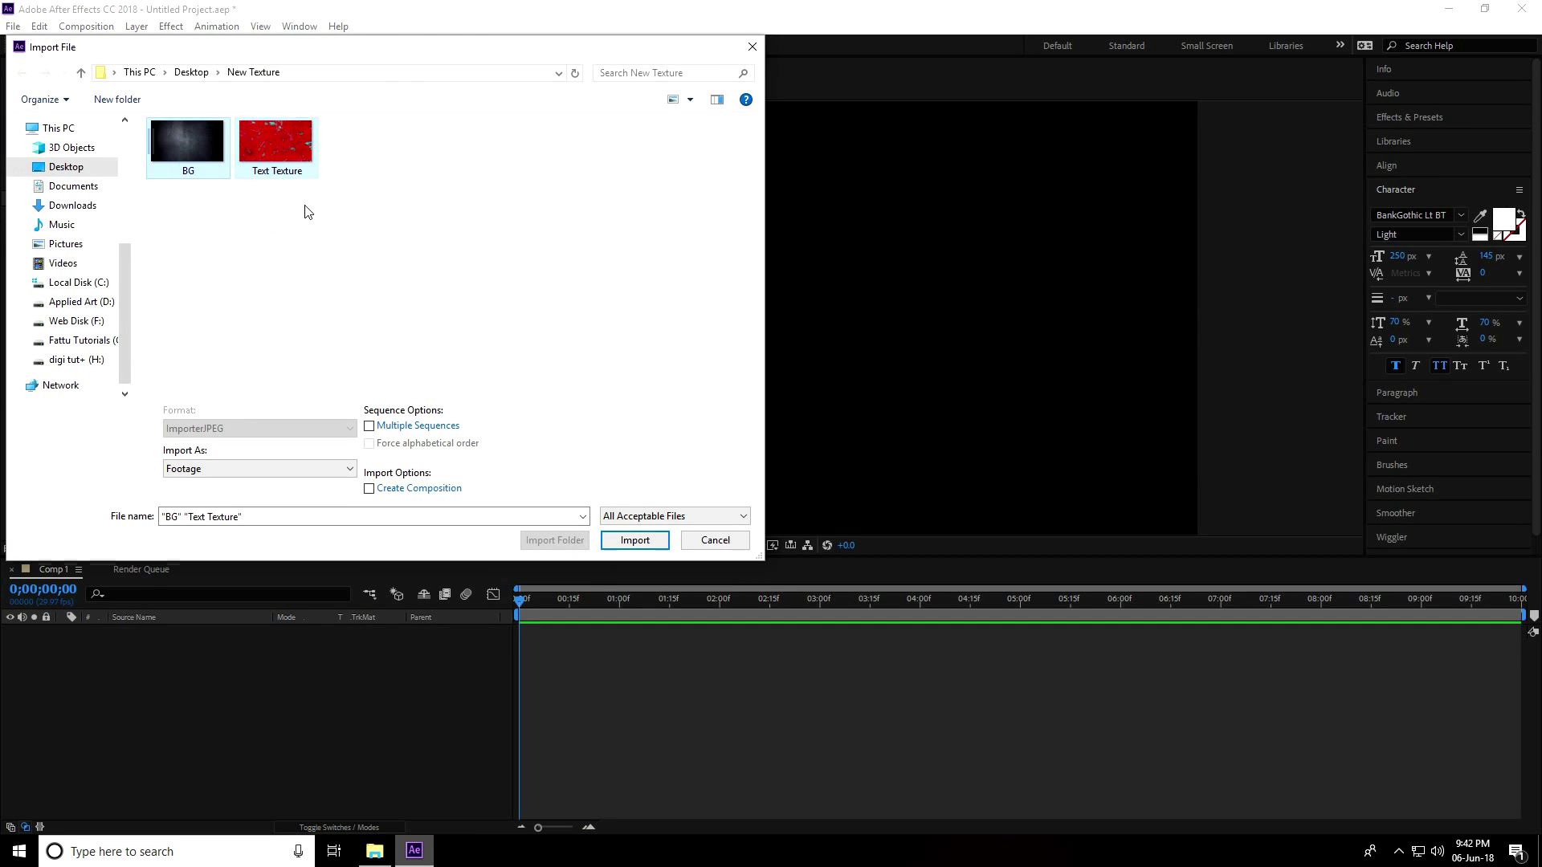
{"action": "left_click", "coordinate": [634, 540]}
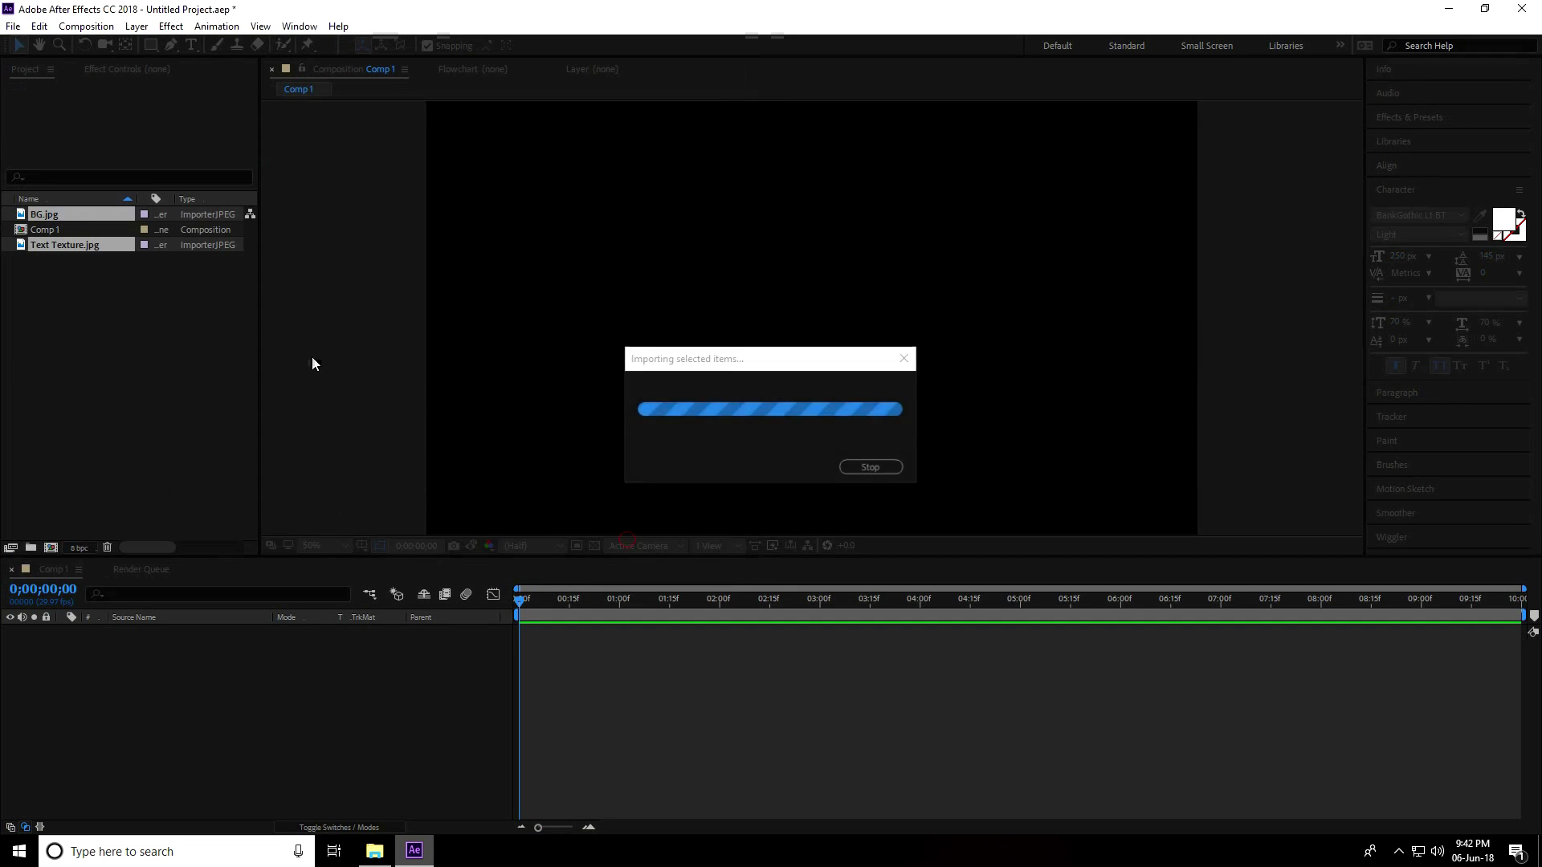
{"action": "left_click", "coordinate": [169, 361]}
{"action": "left_click_drag", "start_coordinate": [51, 215], "coordinate": [147, 682]}
Type a two-line text layer 'avengers' / 'age of ultron' and select the AVENGERS line
{"action": "left_click", "coordinate": [151, 712]}
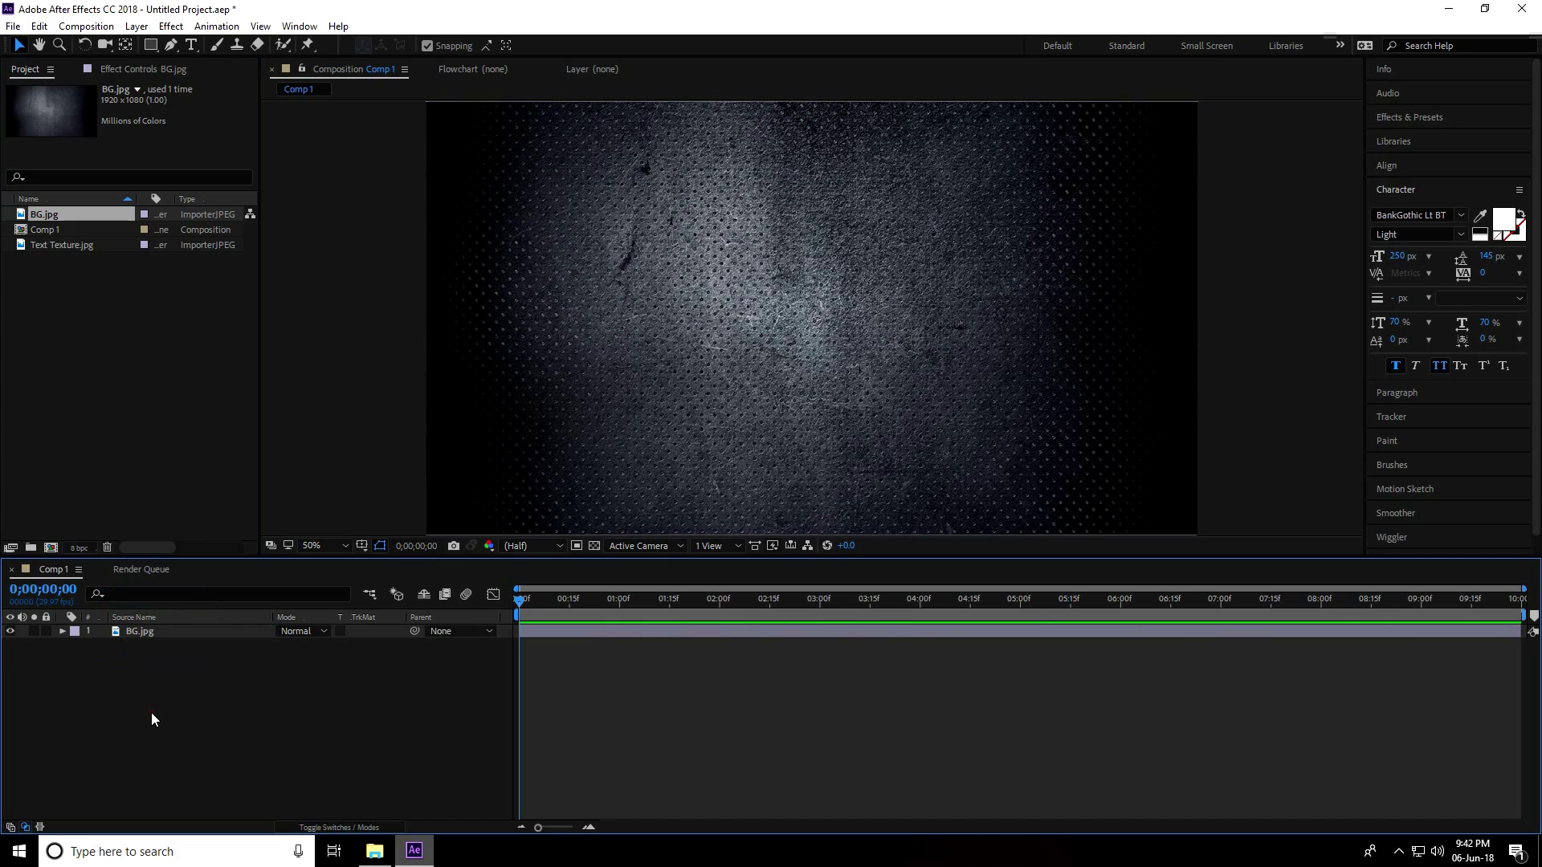
{"action": "left_click", "coordinate": [191, 45]}
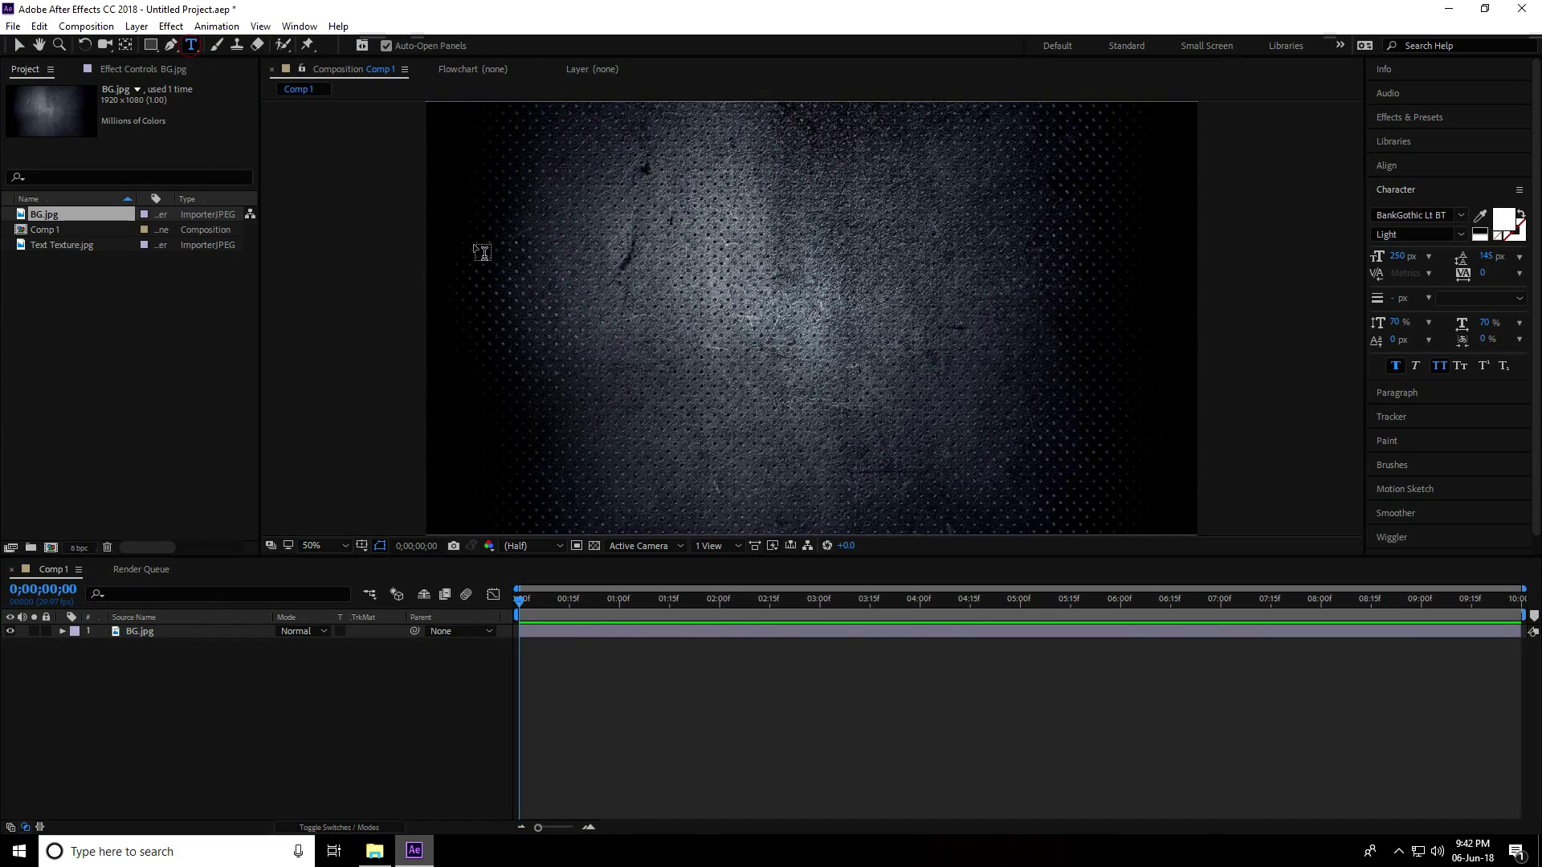
{"action": "left_click", "coordinate": [506, 259]}
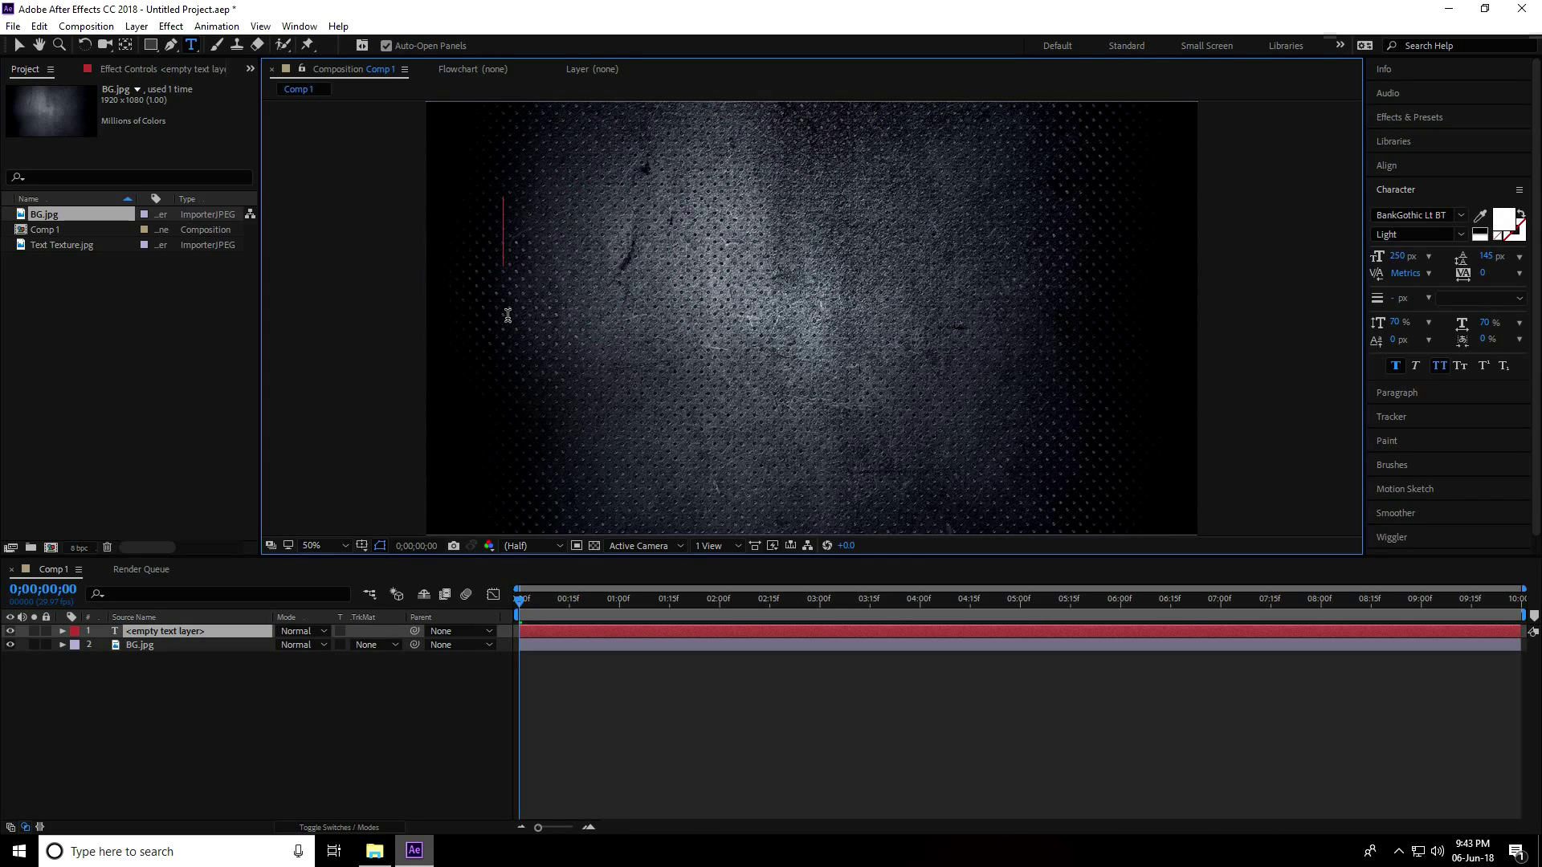
{"action": "type", "text": "av"}
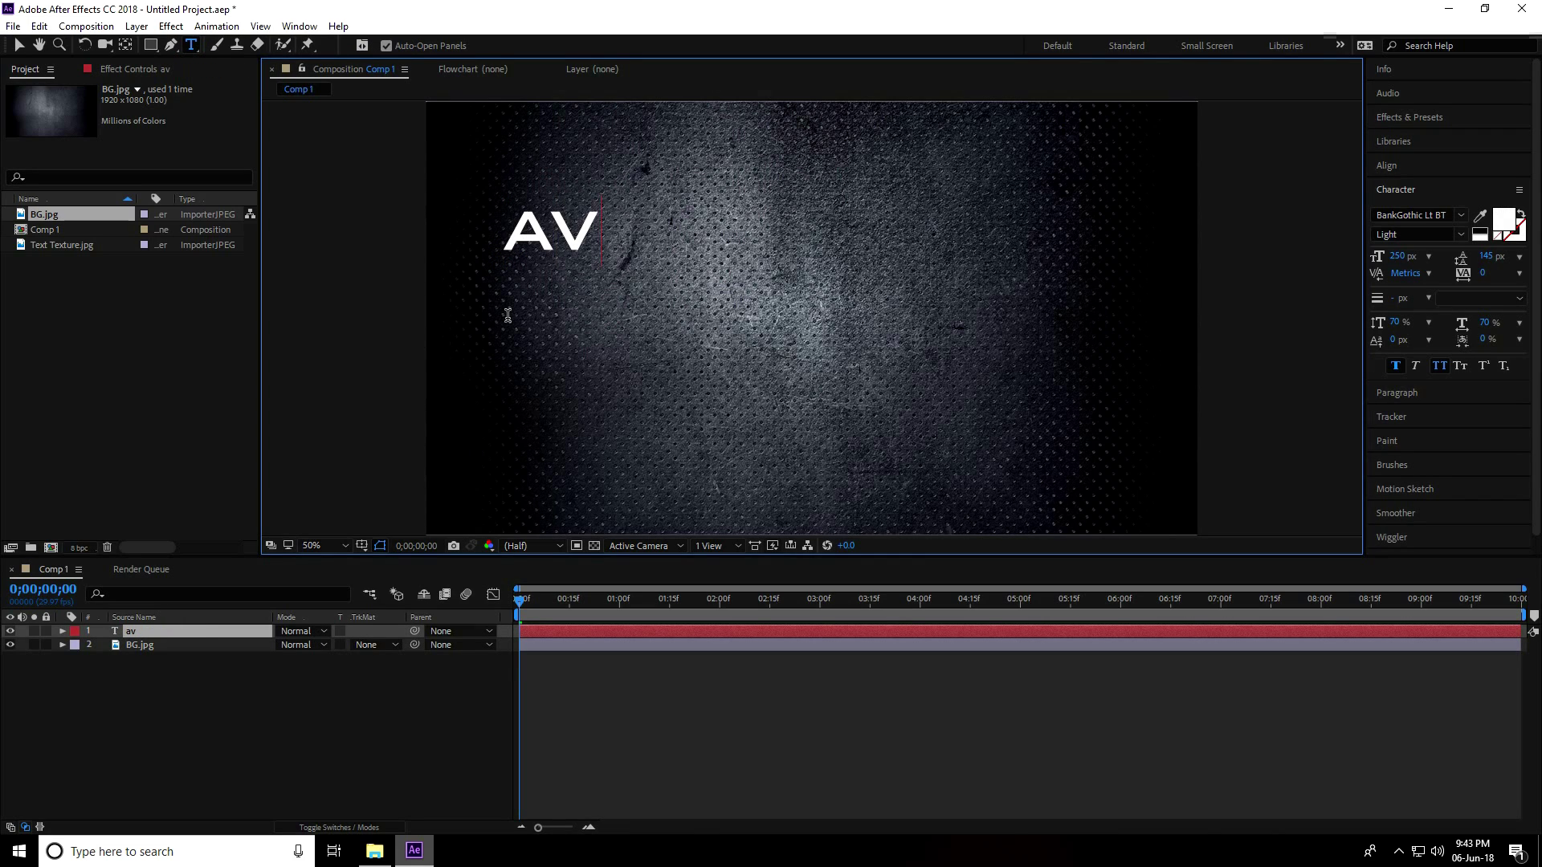
{"action": "type", "text": "engers"}
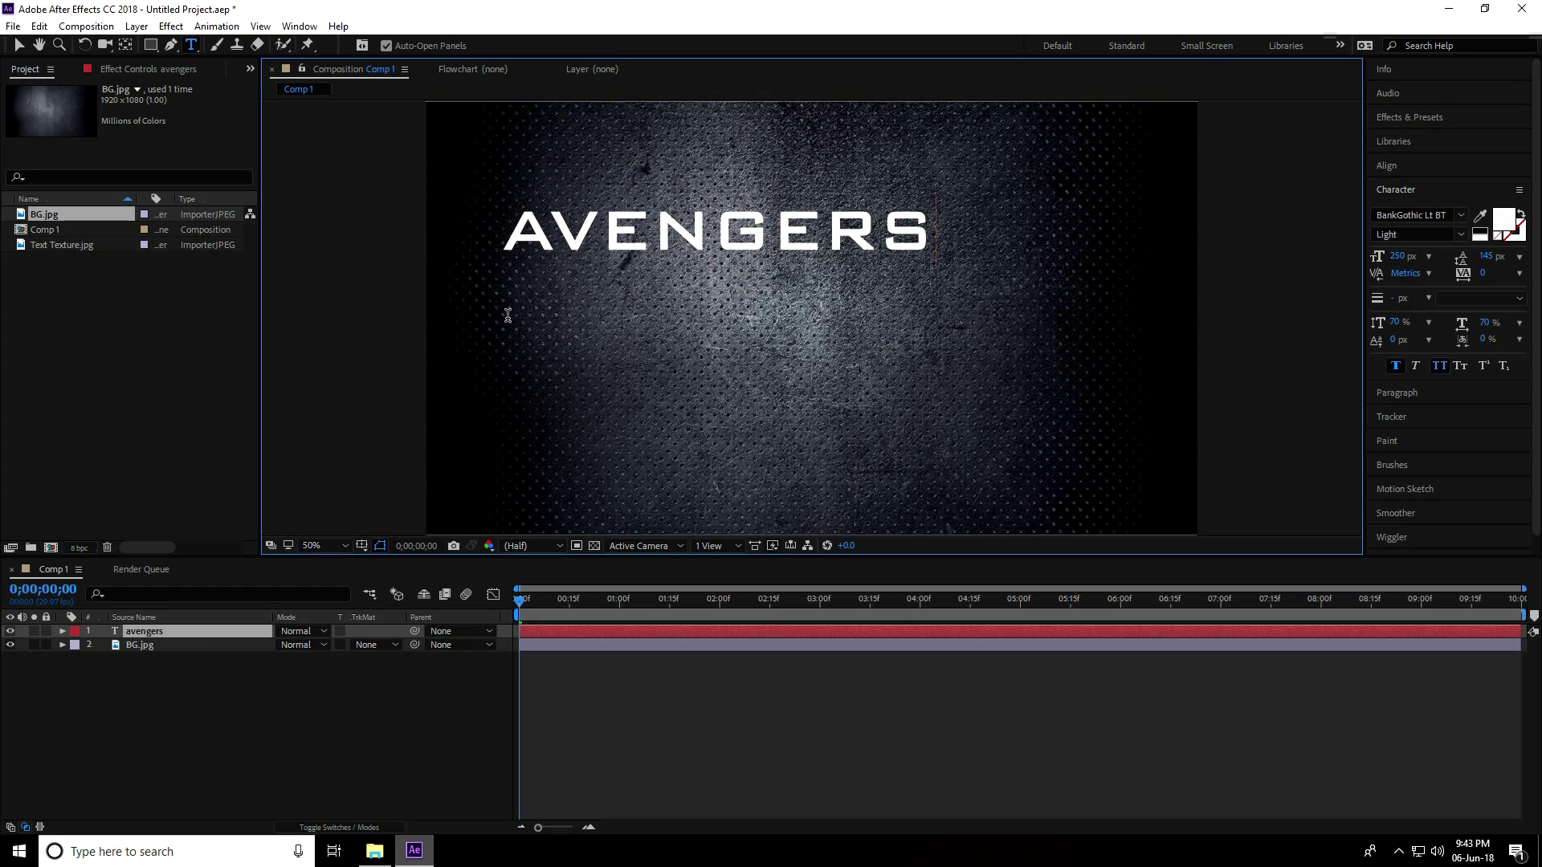
{"action": "key", "text": "Return"}
{"action": "type", "text": "age of "}
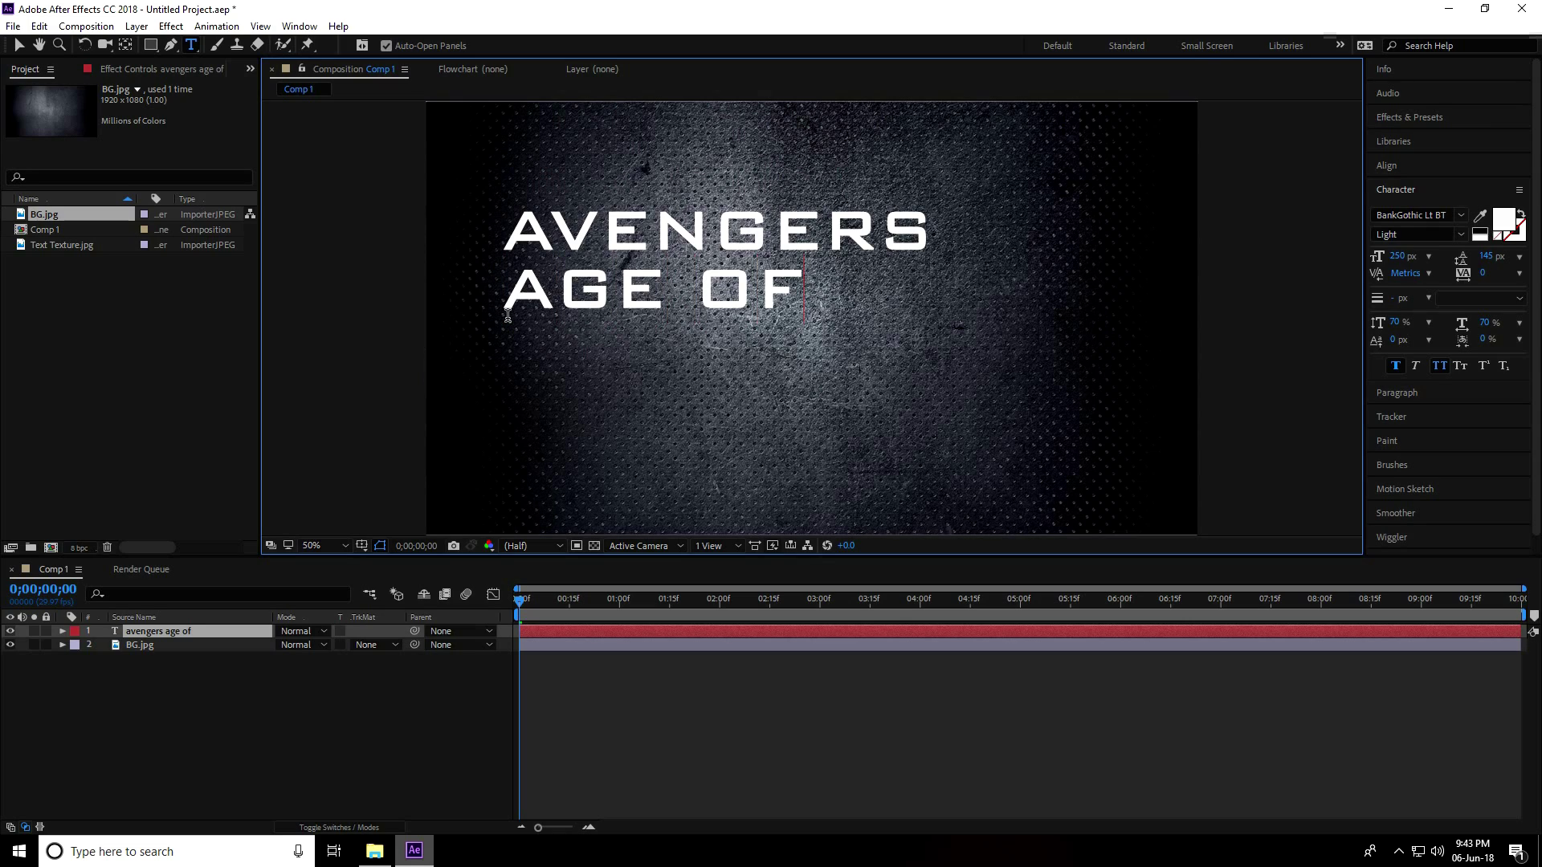
{"action": "type", "text": "ultron"}
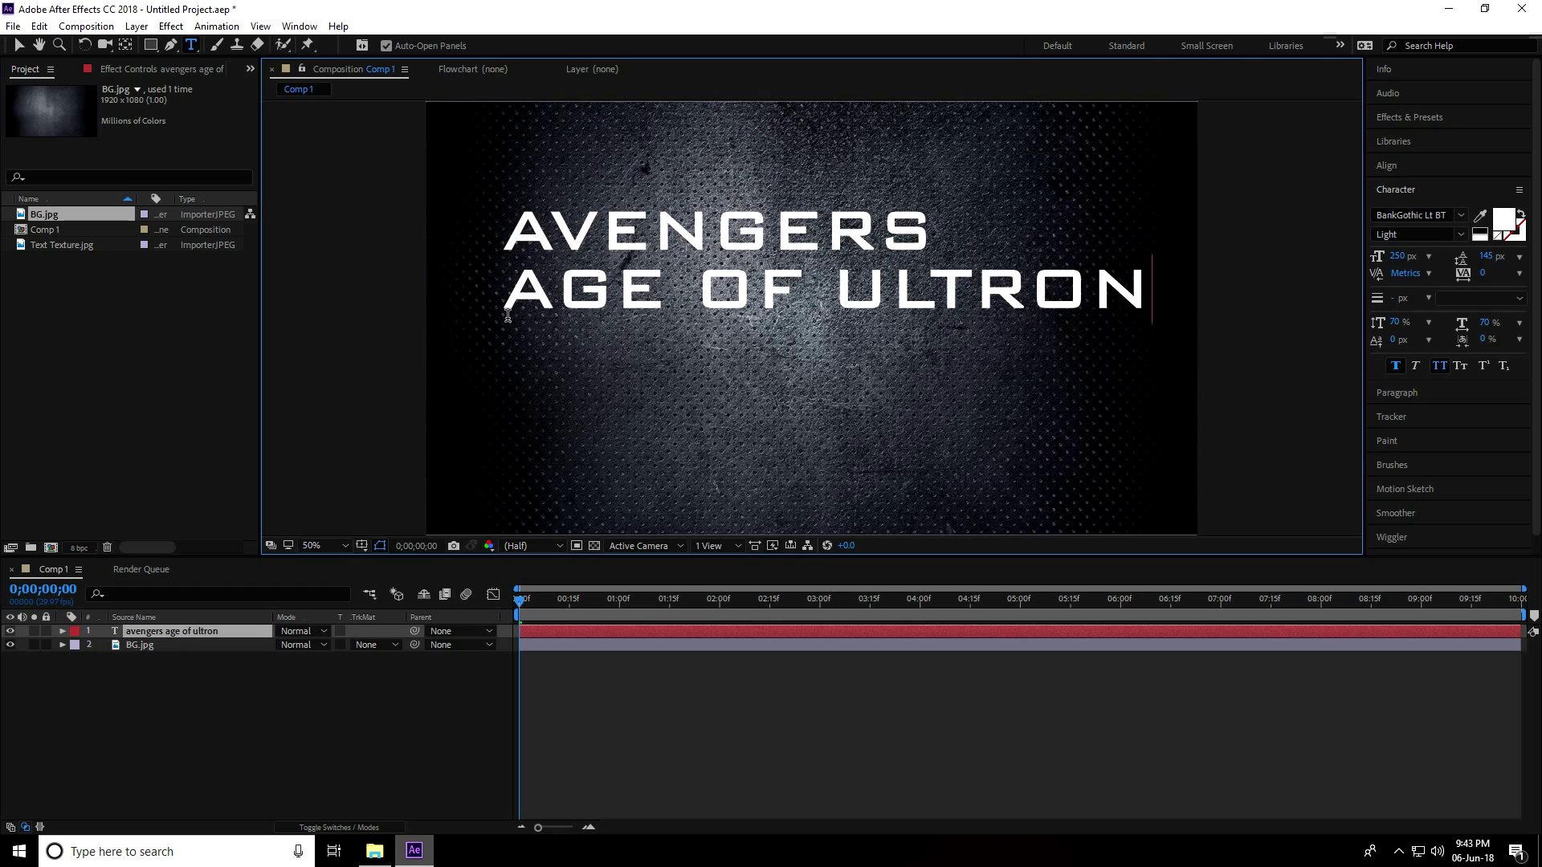
{"action": "left_click", "coordinate": [520, 227]}
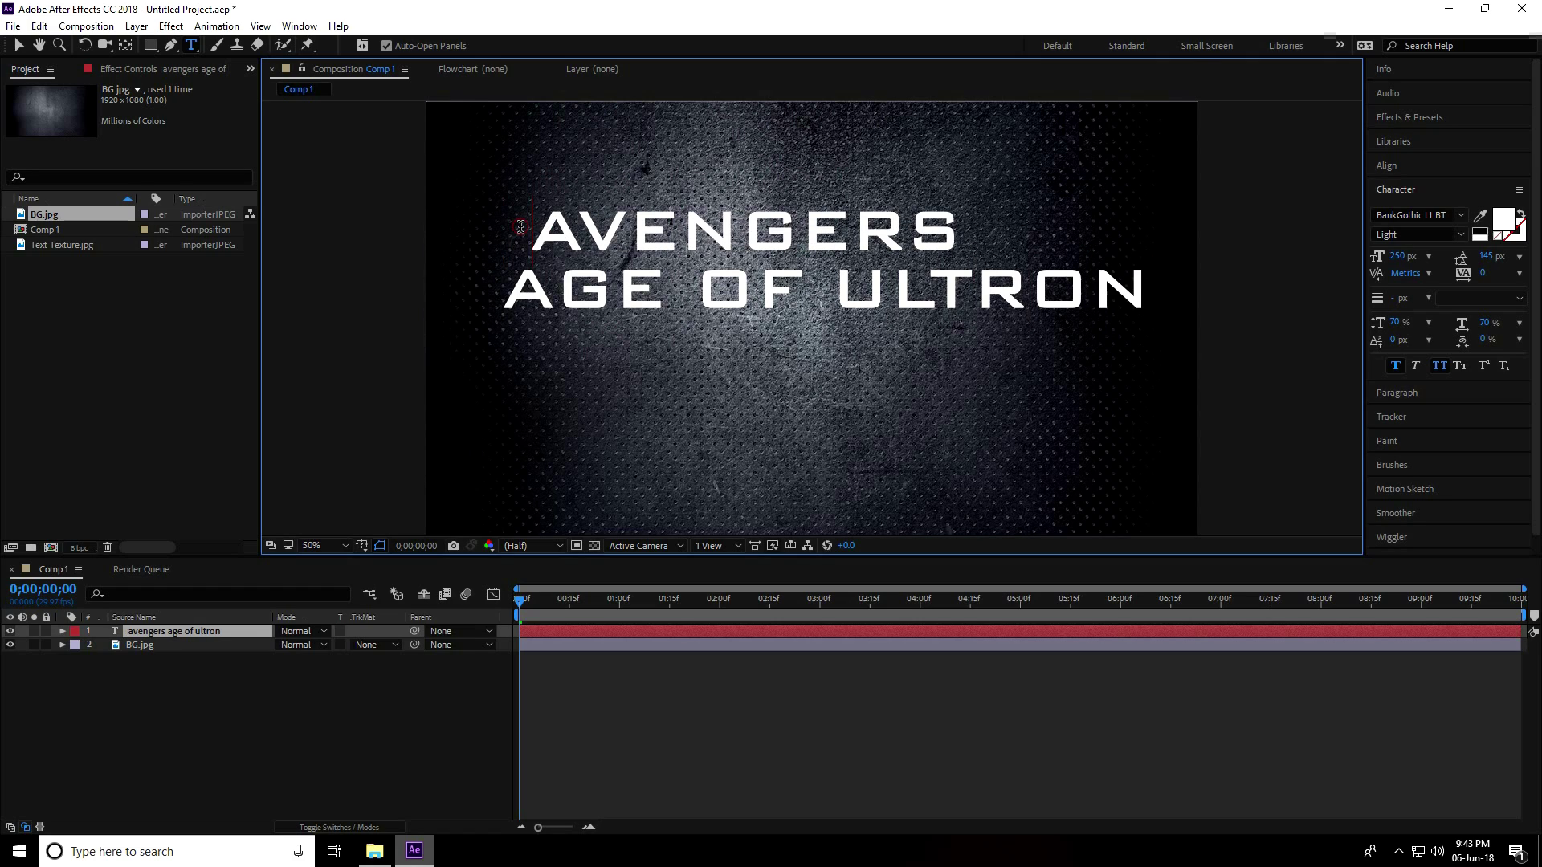
{"action": "left_click_drag", "start_coordinate": [590, 232], "coordinate": [1015, 227]}
Set AVENGERS to BankGothic-Medium and make AGE OF ULTRON, in BankGothic Lt BT, slightly smaller
{"action": "left_click", "coordinate": [1461, 216]}
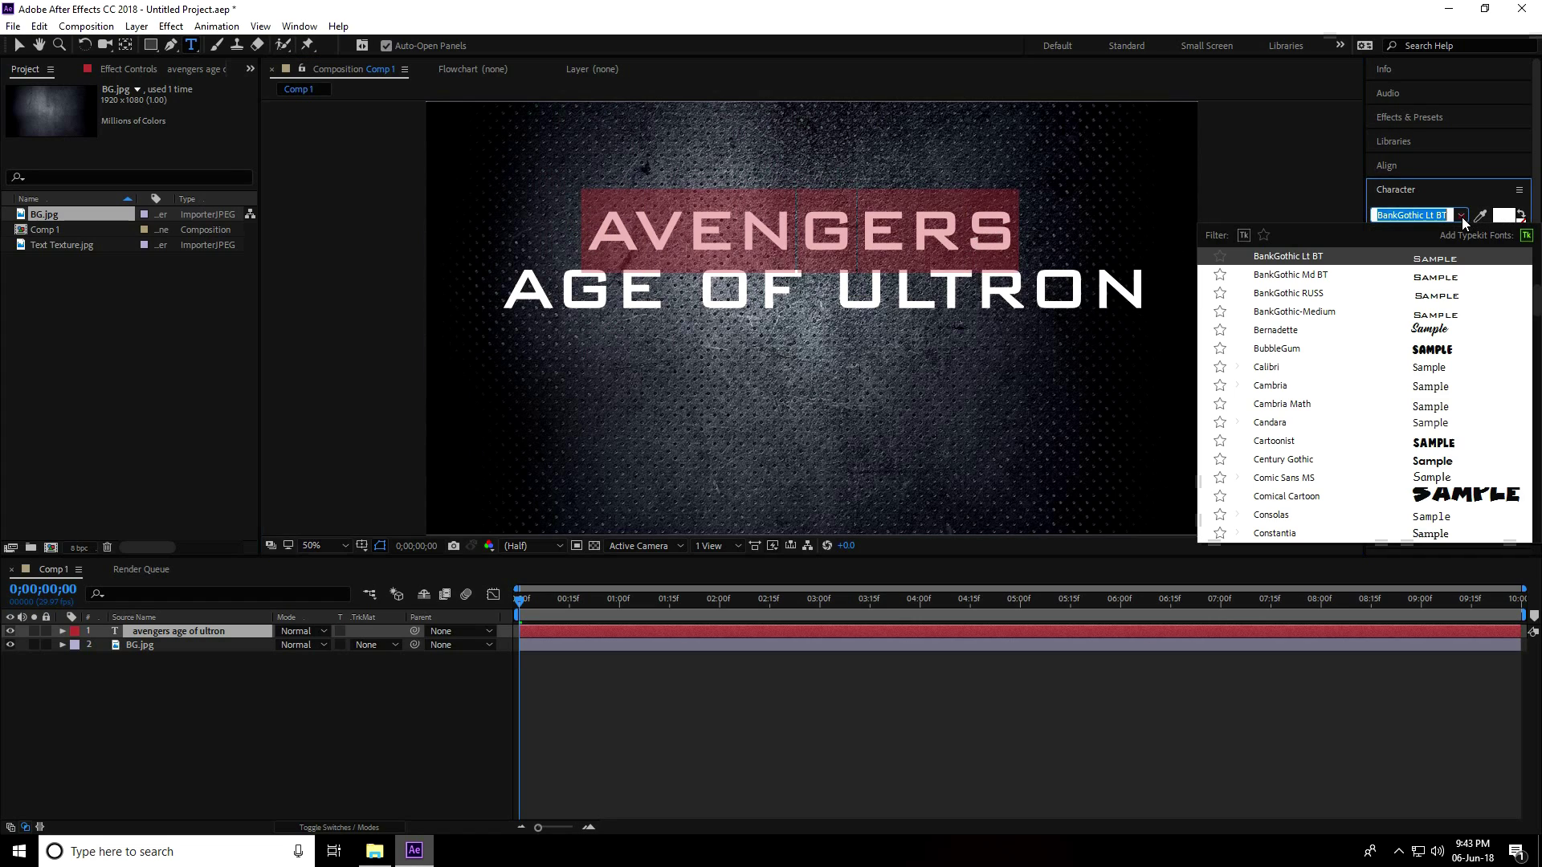
{"action": "left_click", "coordinate": [1307, 311]}
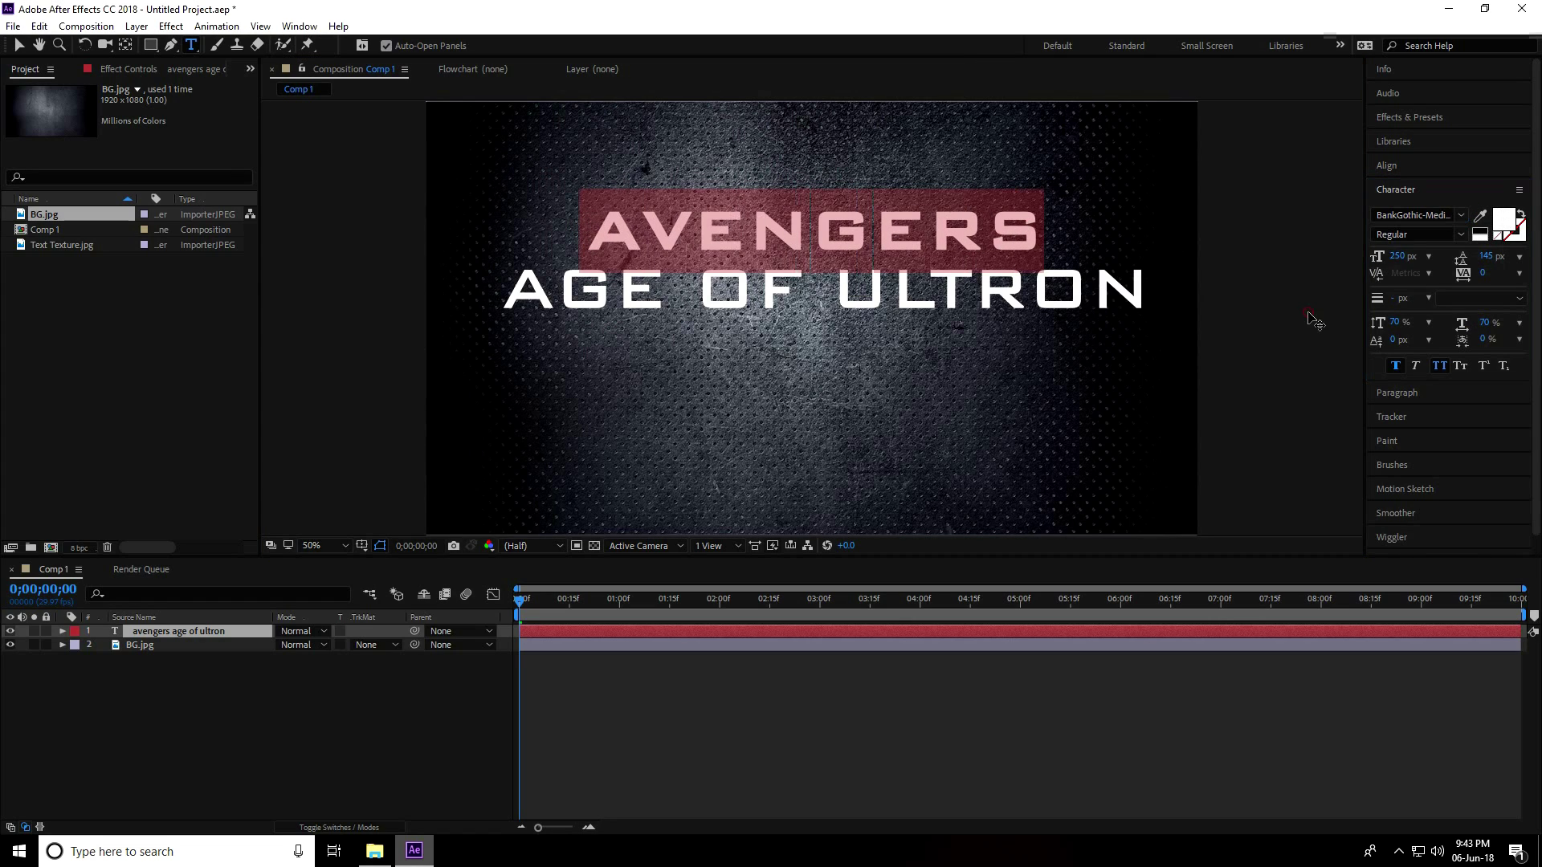
{"action": "left_click_drag", "start_coordinate": [506, 290], "coordinate": [1127, 296]}
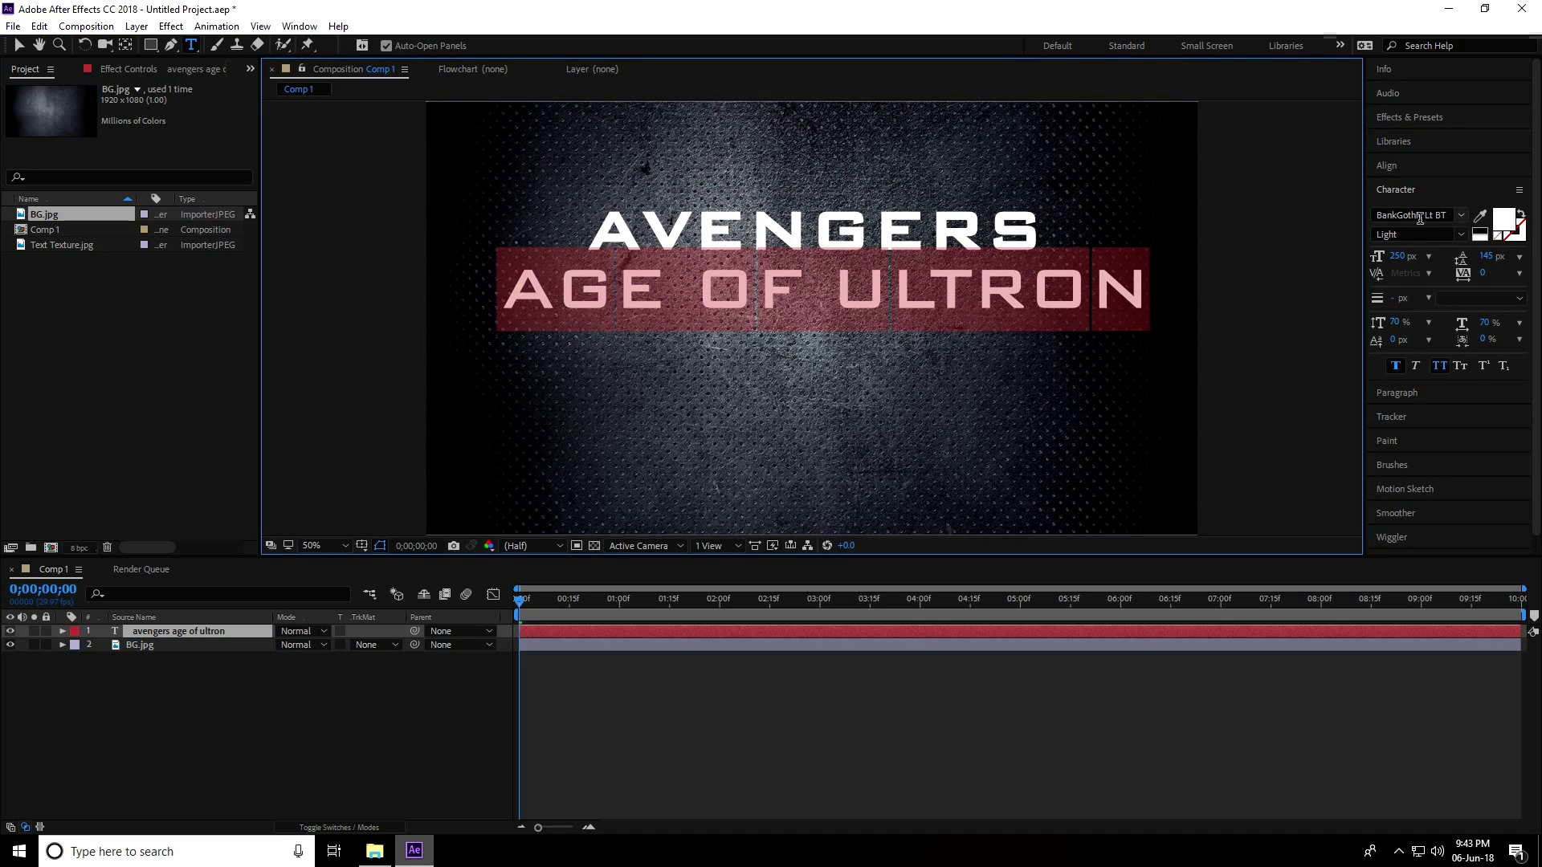
{"action": "left_click", "coordinate": [1460, 215]}
{"action": "scroll", "coordinate": [1309, 298], "scroll_direction": "up", "scroll_amount": 1}
{"action": "left_click", "coordinate": [1299, 315]}
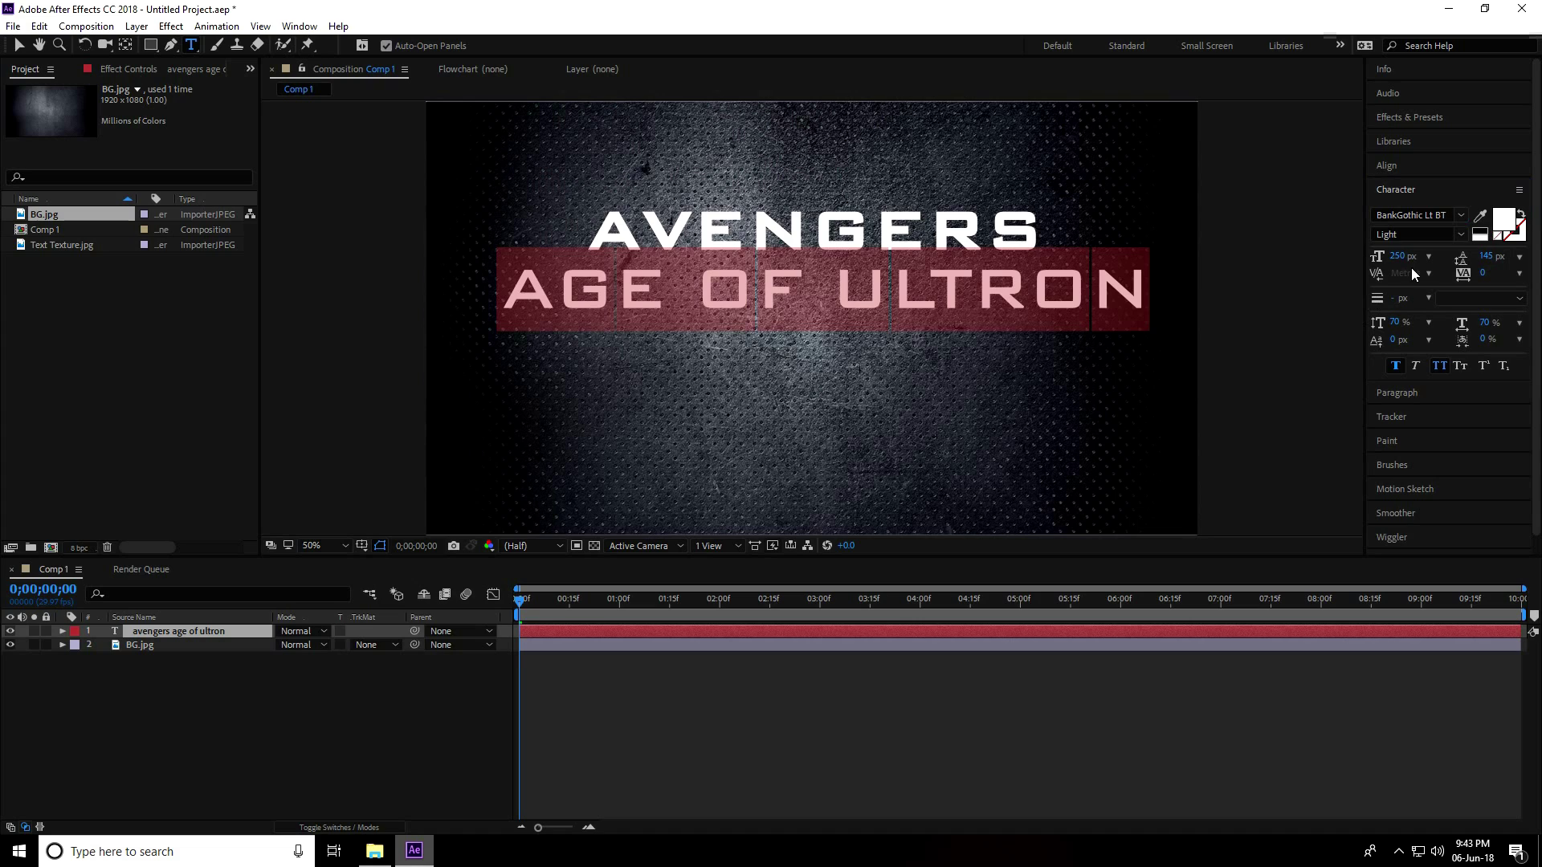
{"action": "left_click_drag", "start_coordinate": [1386, 258], "coordinate": [1377, 256]}
{"action": "left_click", "coordinate": [20, 45]}
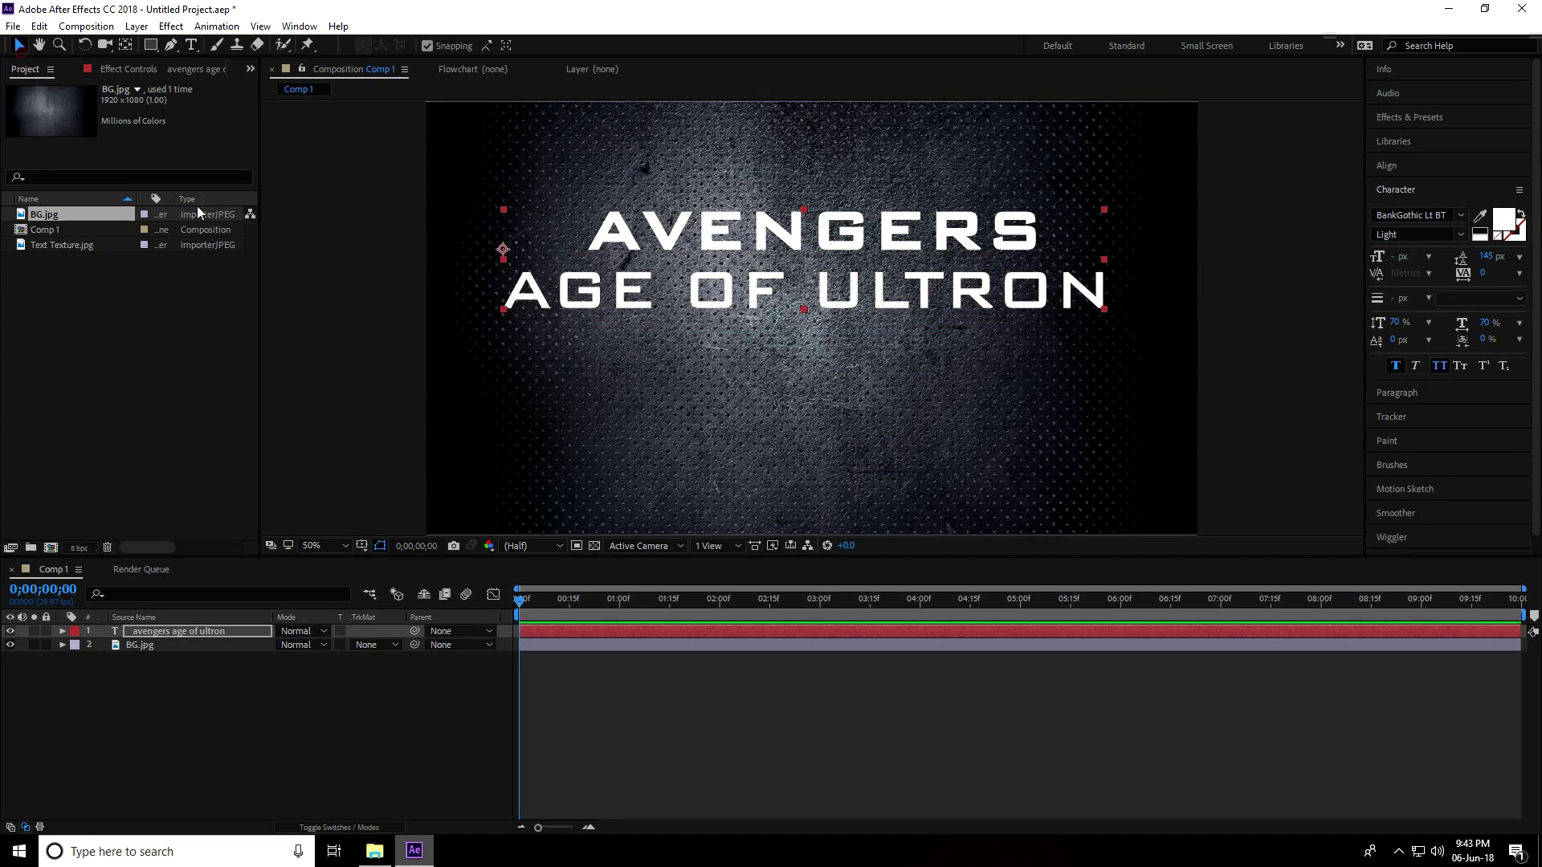
Centre the title's anchor point and align the title horizontally and vertically in the frame
{"action": "left_click", "coordinate": [326, 322]}
{"action": "left_click", "coordinate": [691, 299]}
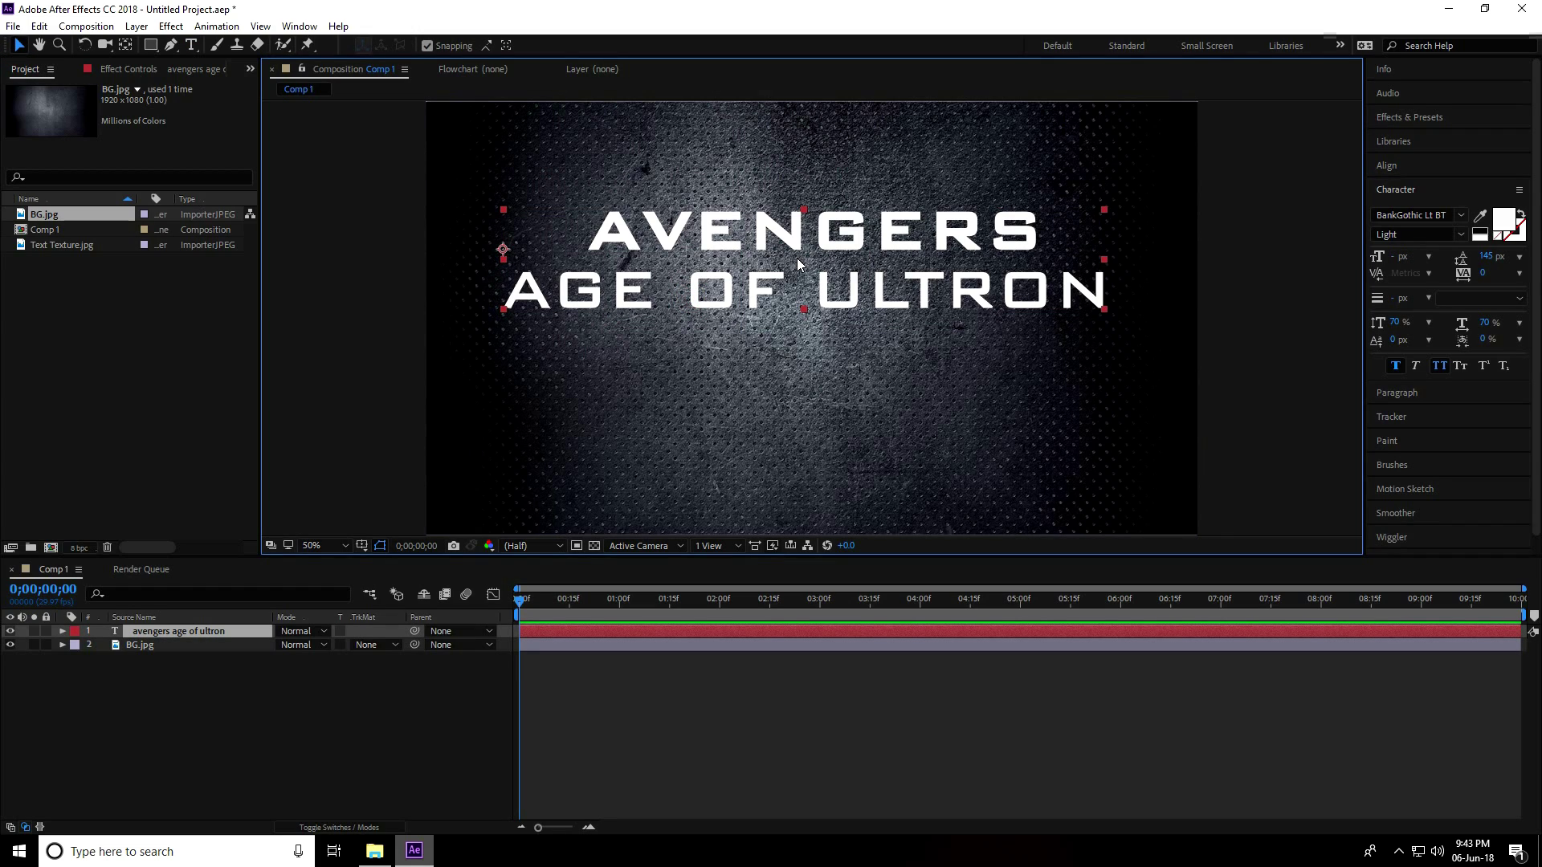
{"action": "key", "text": "ctrl+alt+Home"}
{"action": "left_click", "coordinate": [1401, 166]}
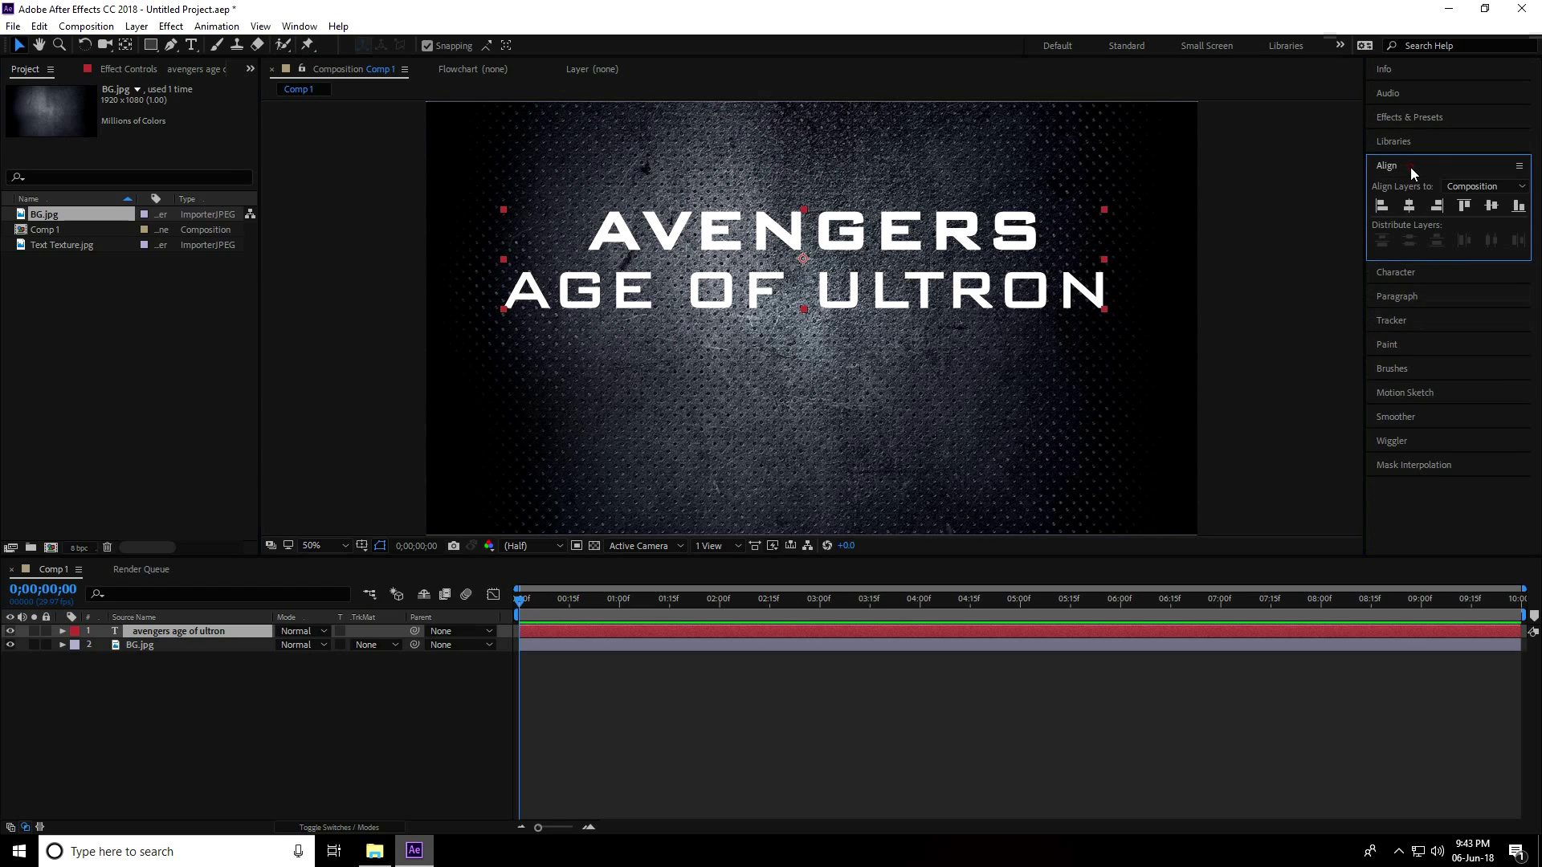
{"action": "left_click", "coordinate": [1409, 206]}
{"action": "left_click", "coordinate": [1491, 207]}
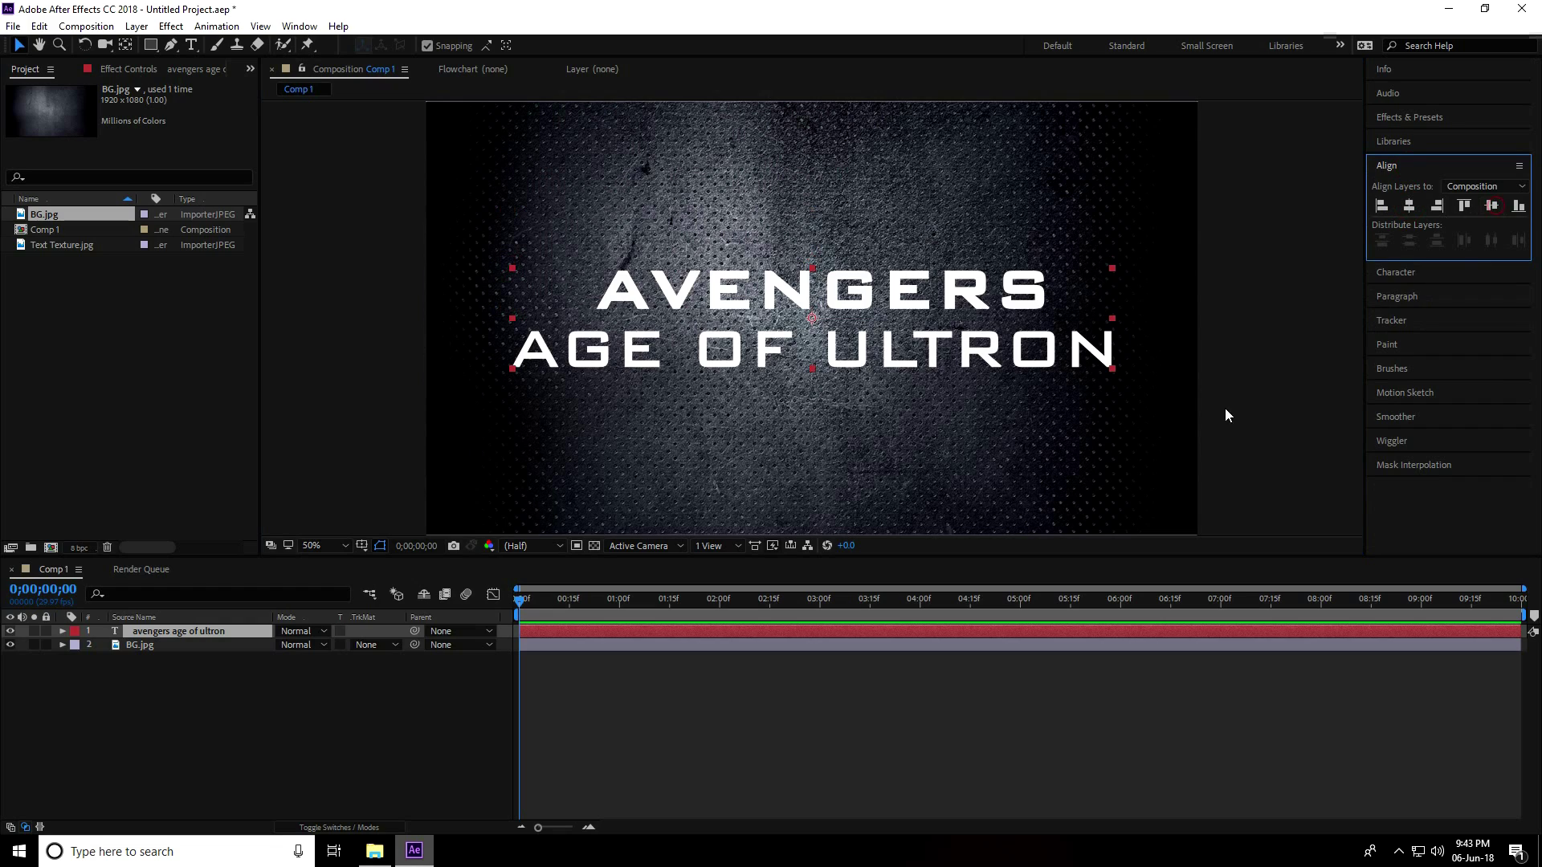
{"action": "left_click", "coordinate": [1269, 367]}
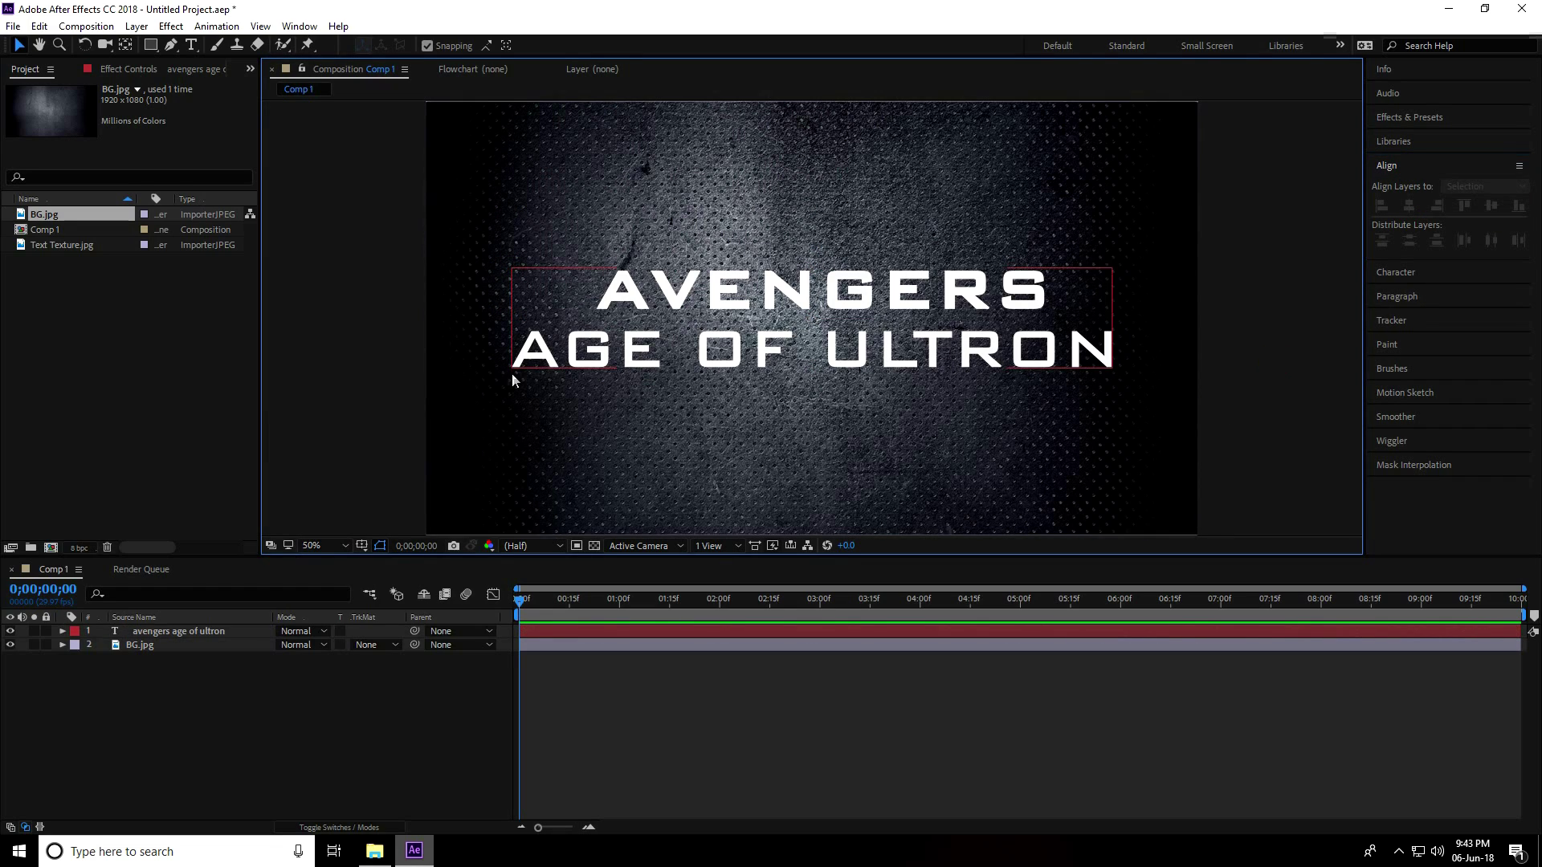
{"action": "left_click", "coordinate": [154, 402]}
{"action": "left_click", "coordinate": [47, 244]}
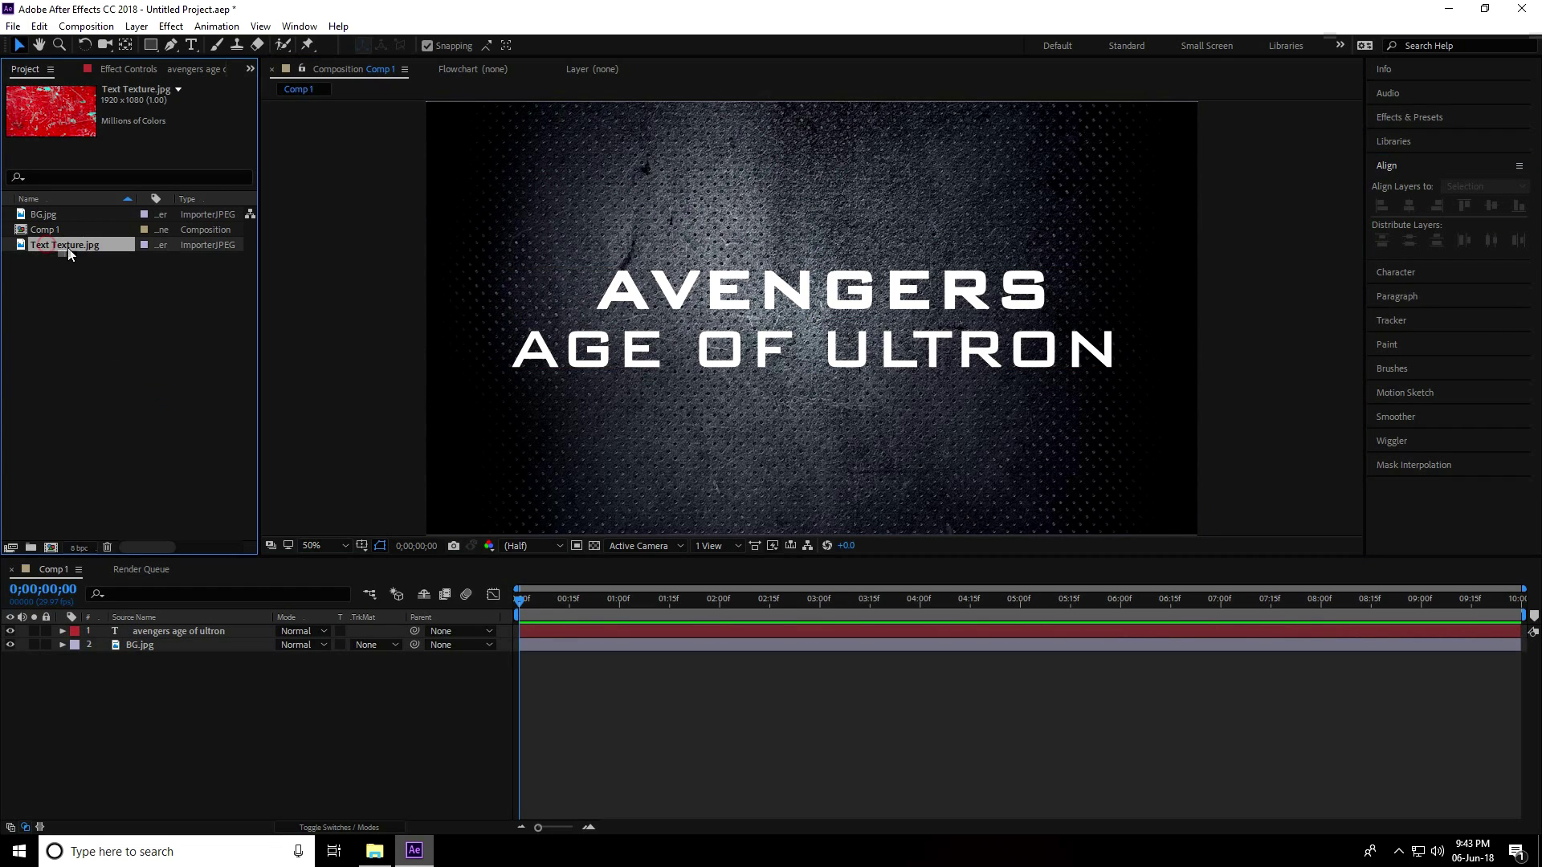
Add Text Texture.jpg under the title and set its track matte to the title's alpha
{"action": "left_click_drag", "start_coordinate": [55, 247], "coordinate": [151, 638]}
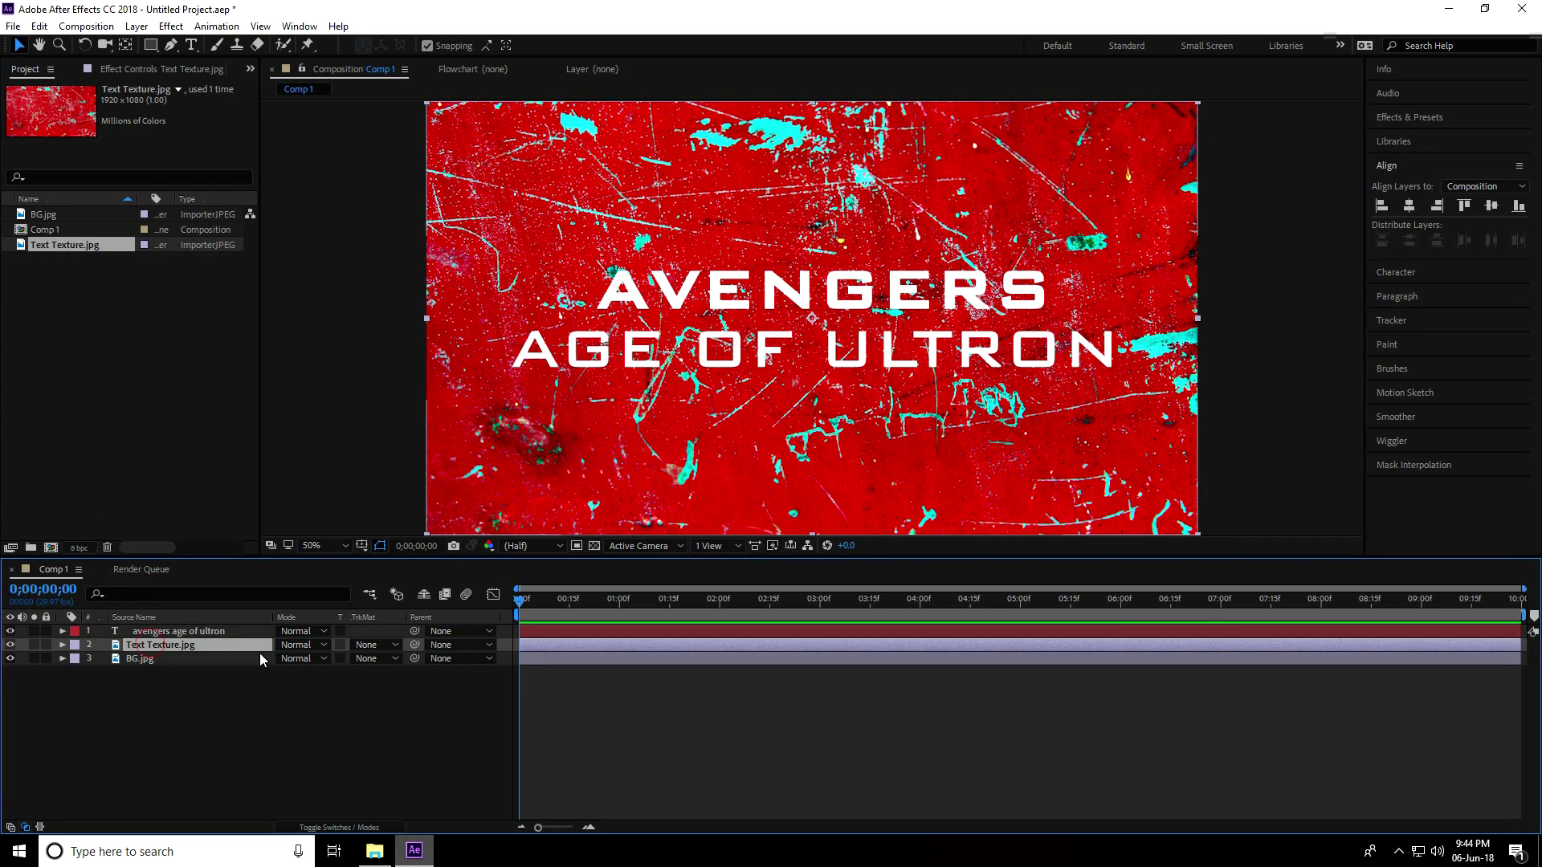
{"action": "left_click", "coordinate": [384, 649]}
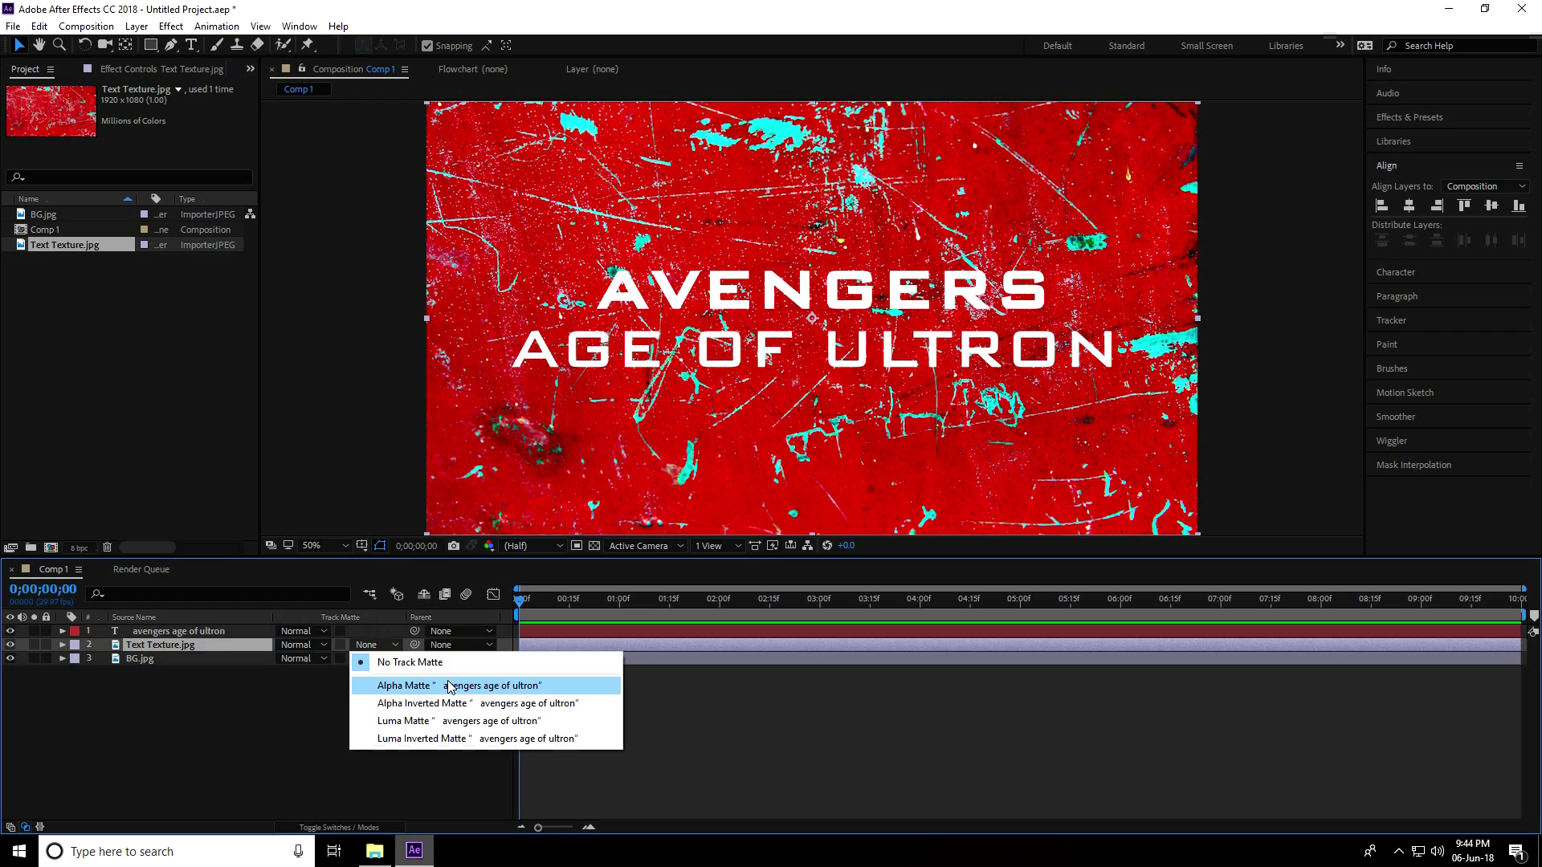
{"action": "left_click", "coordinate": [382, 687]}
{"action": "scroll", "coordinate": [707, 317], "scroll_direction": "up", "scroll_amount": 2}
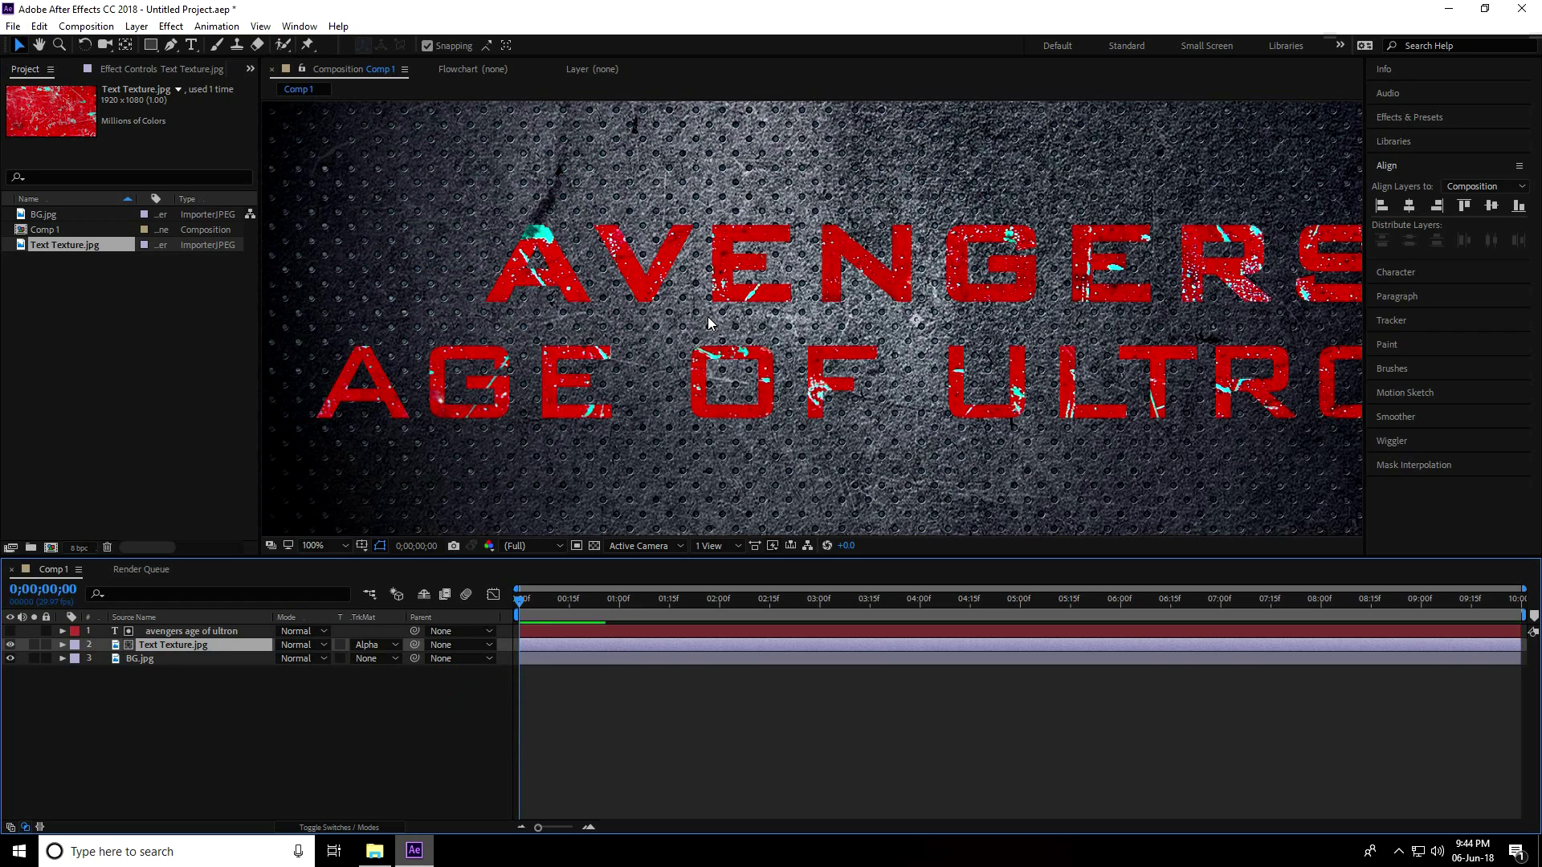
{"action": "scroll", "coordinate": [711, 317], "scroll_direction": "down", "scroll_amount": 2}
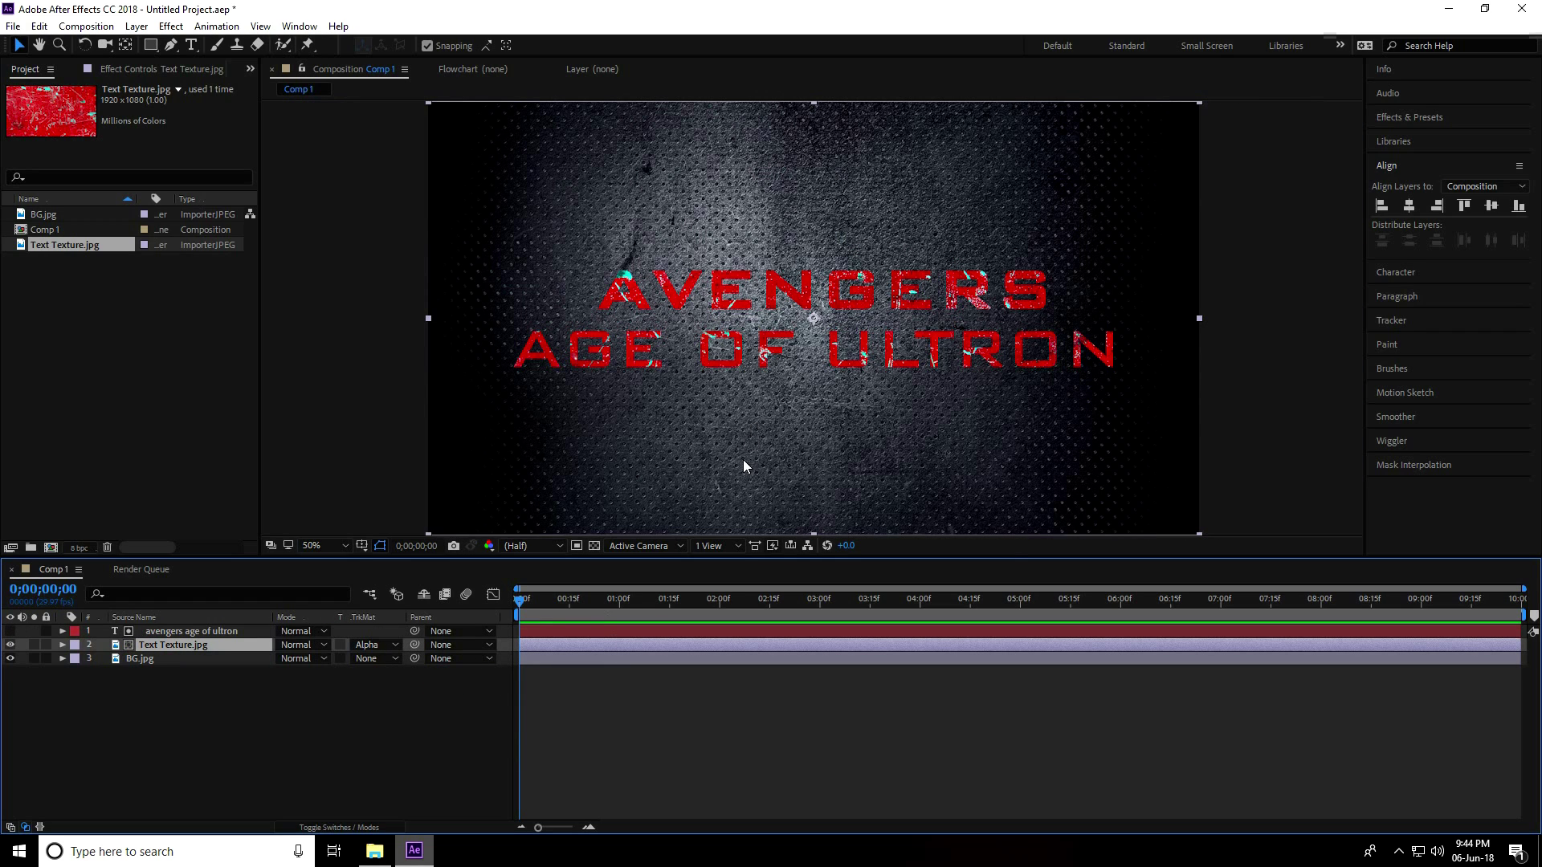
Shift the texture lower within the letters, then select both texture and title layers
{"action": "left_click_drag", "start_coordinate": [805, 220], "coordinate": [804, 416]}
{"action": "left_click", "coordinate": [1293, 401]}
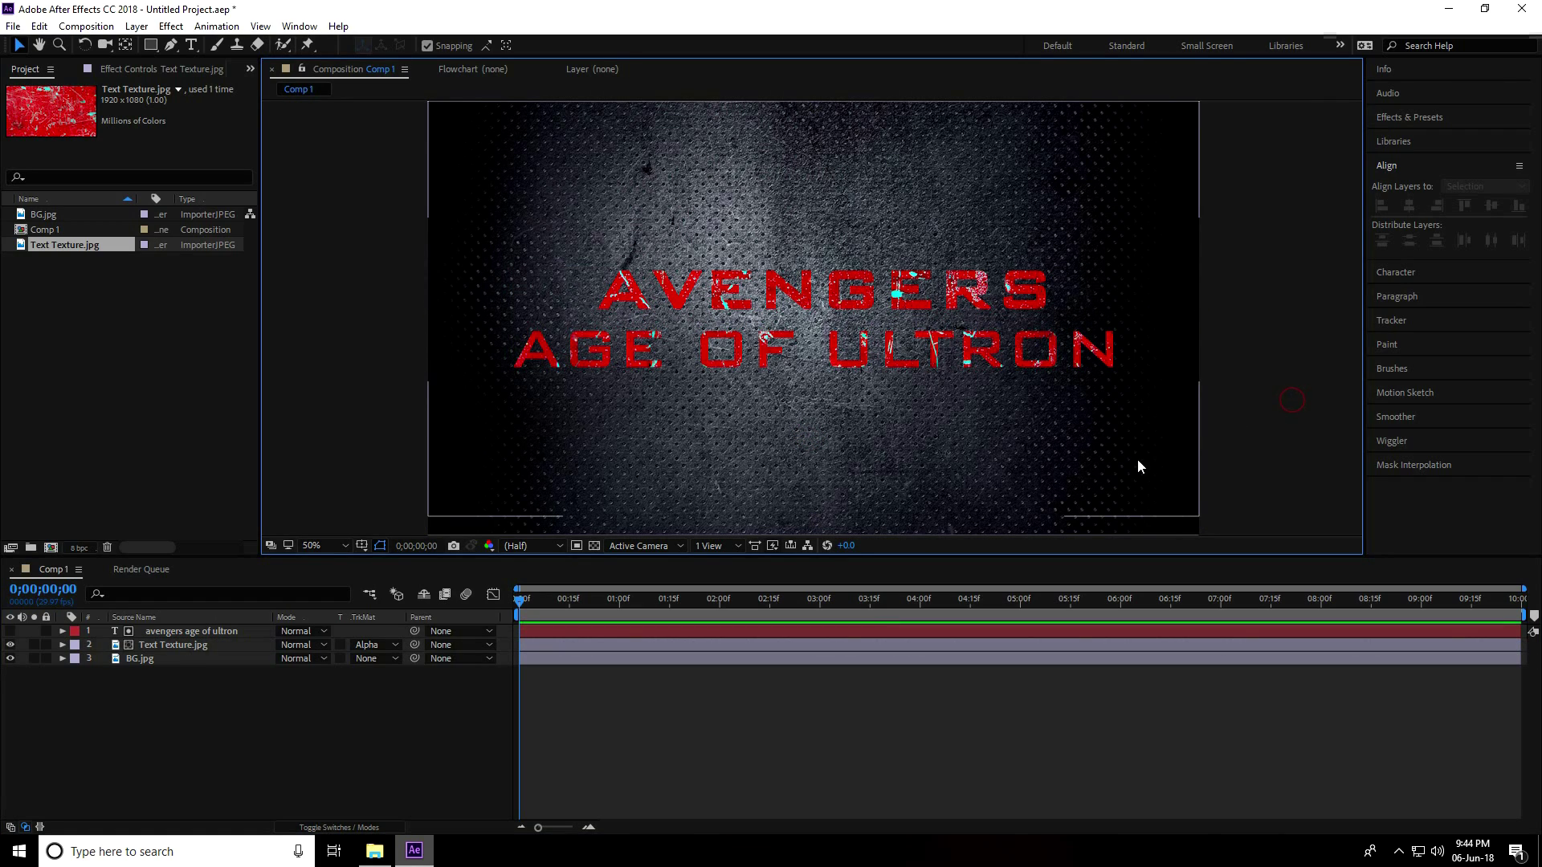
{"action": "left_click", "coordinate": [192, 645]}
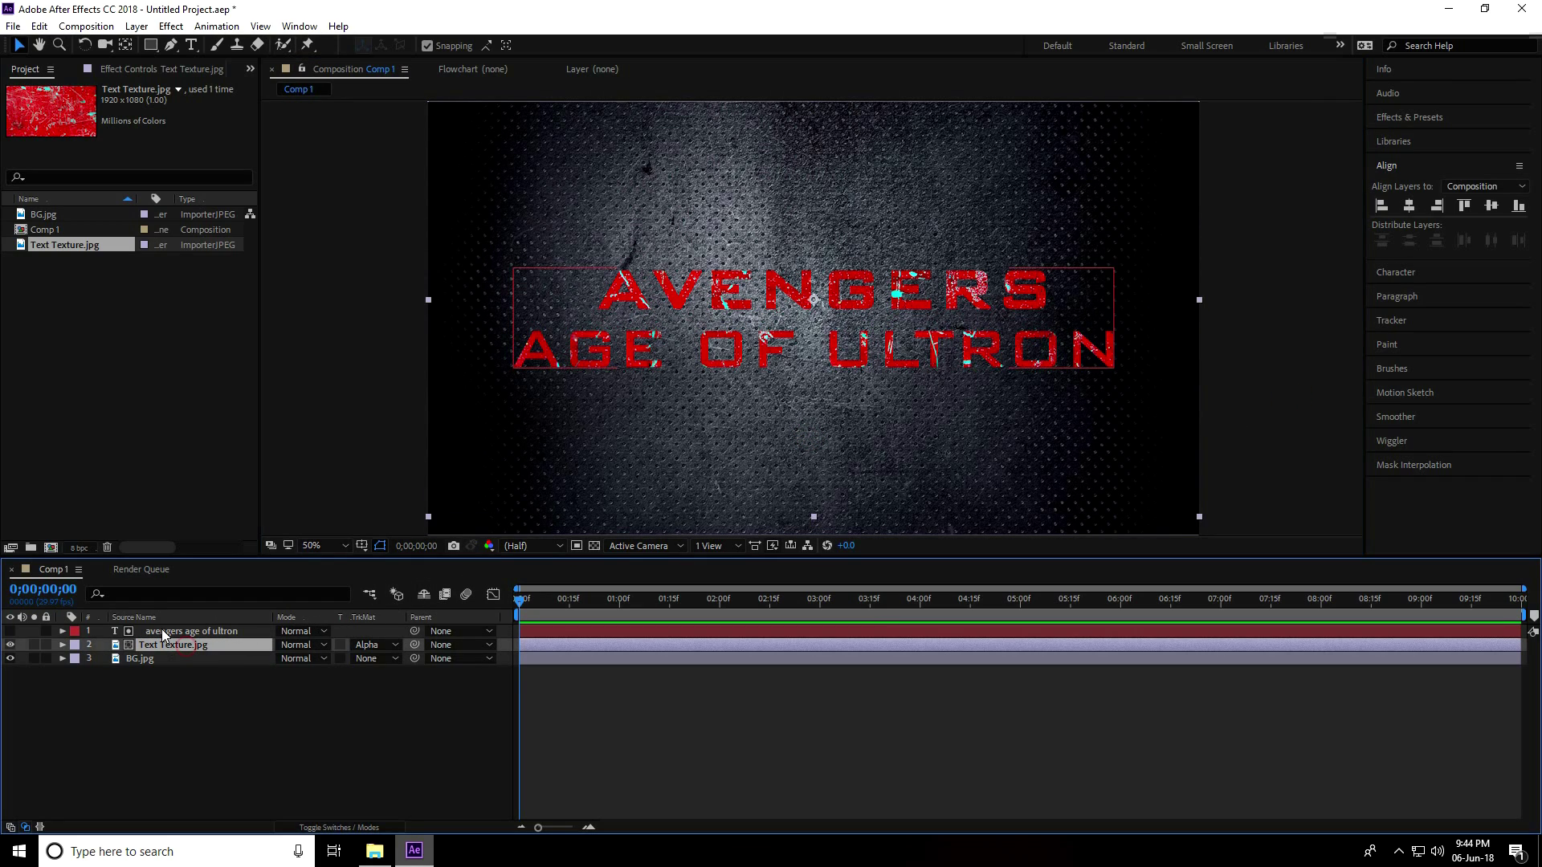
{"action": "left_click", "coordinate": [166, 635], "text": "ctrl"}
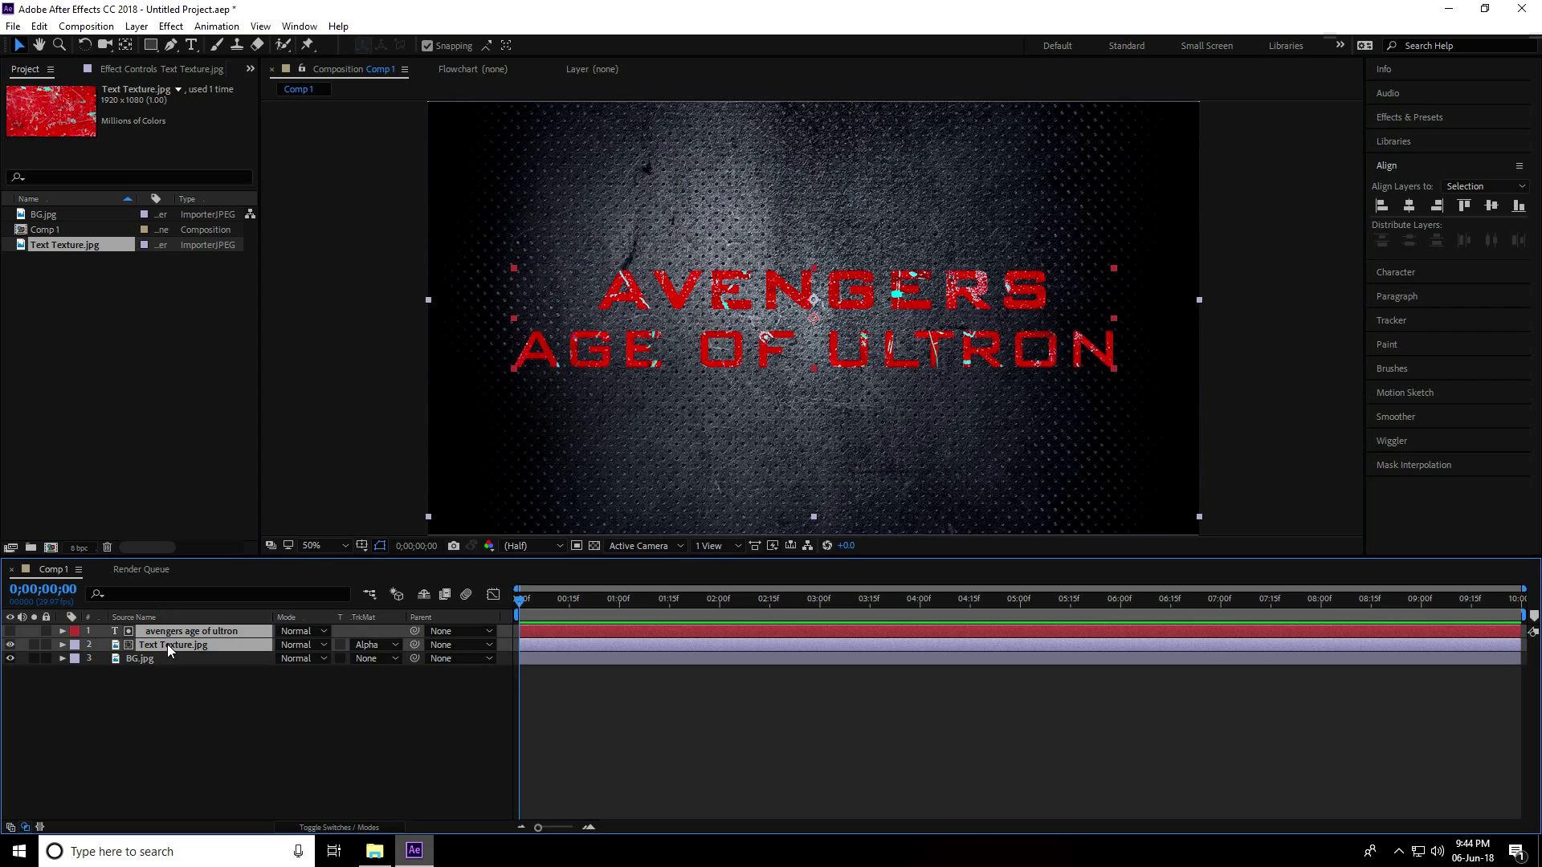
{"action": "right_click", "coordinate": [168, 650]}
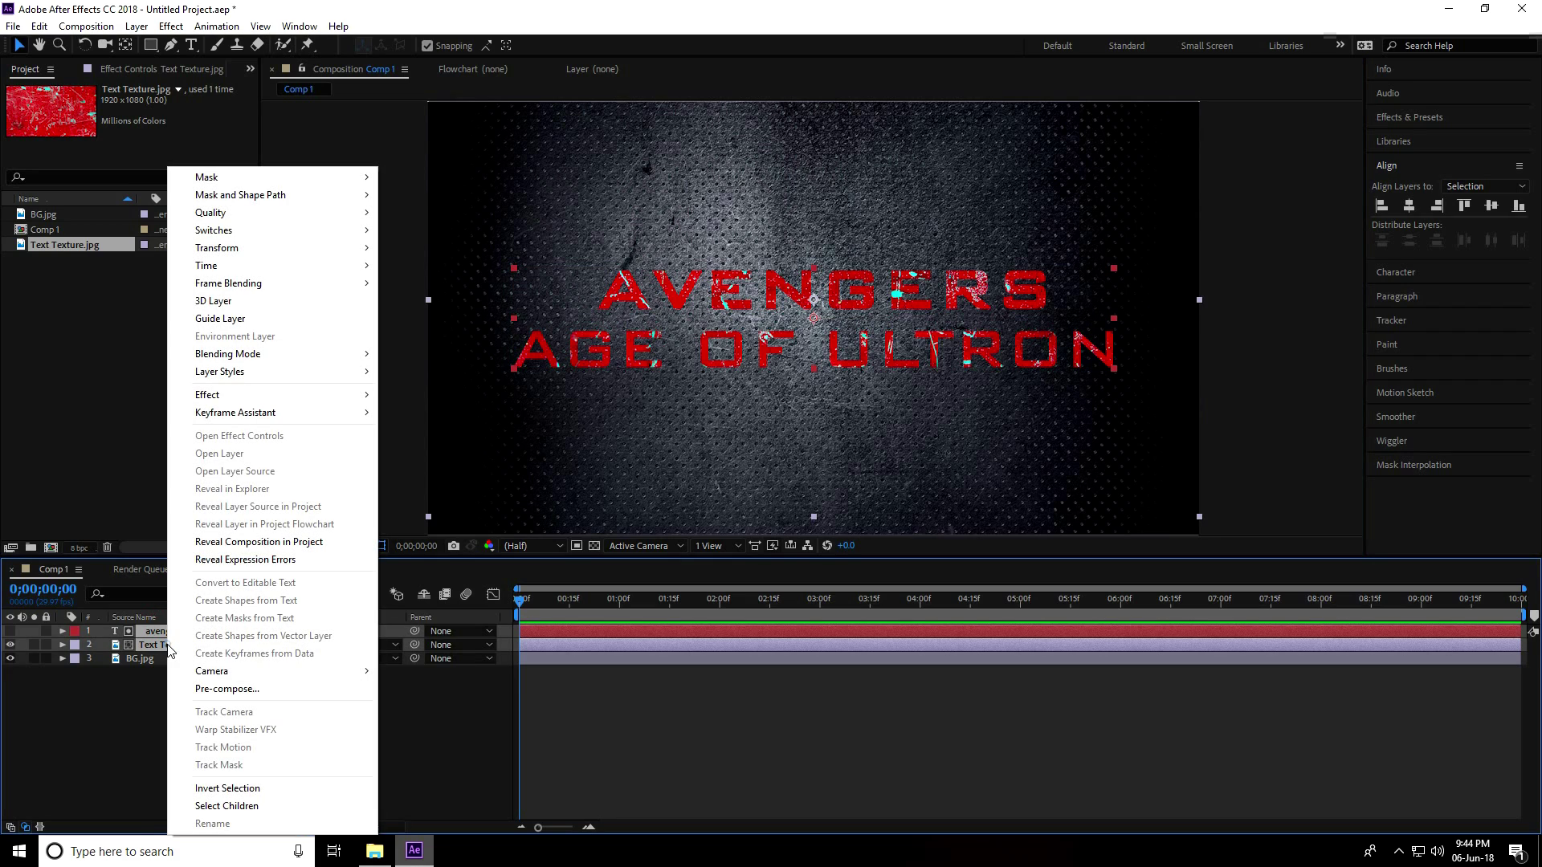
Pre-compose the title and texture layers into a composition named TEXT
{"action": "left_click", "coordinate": [268, 687]}
{"action": "type", "text": "TEXT"}
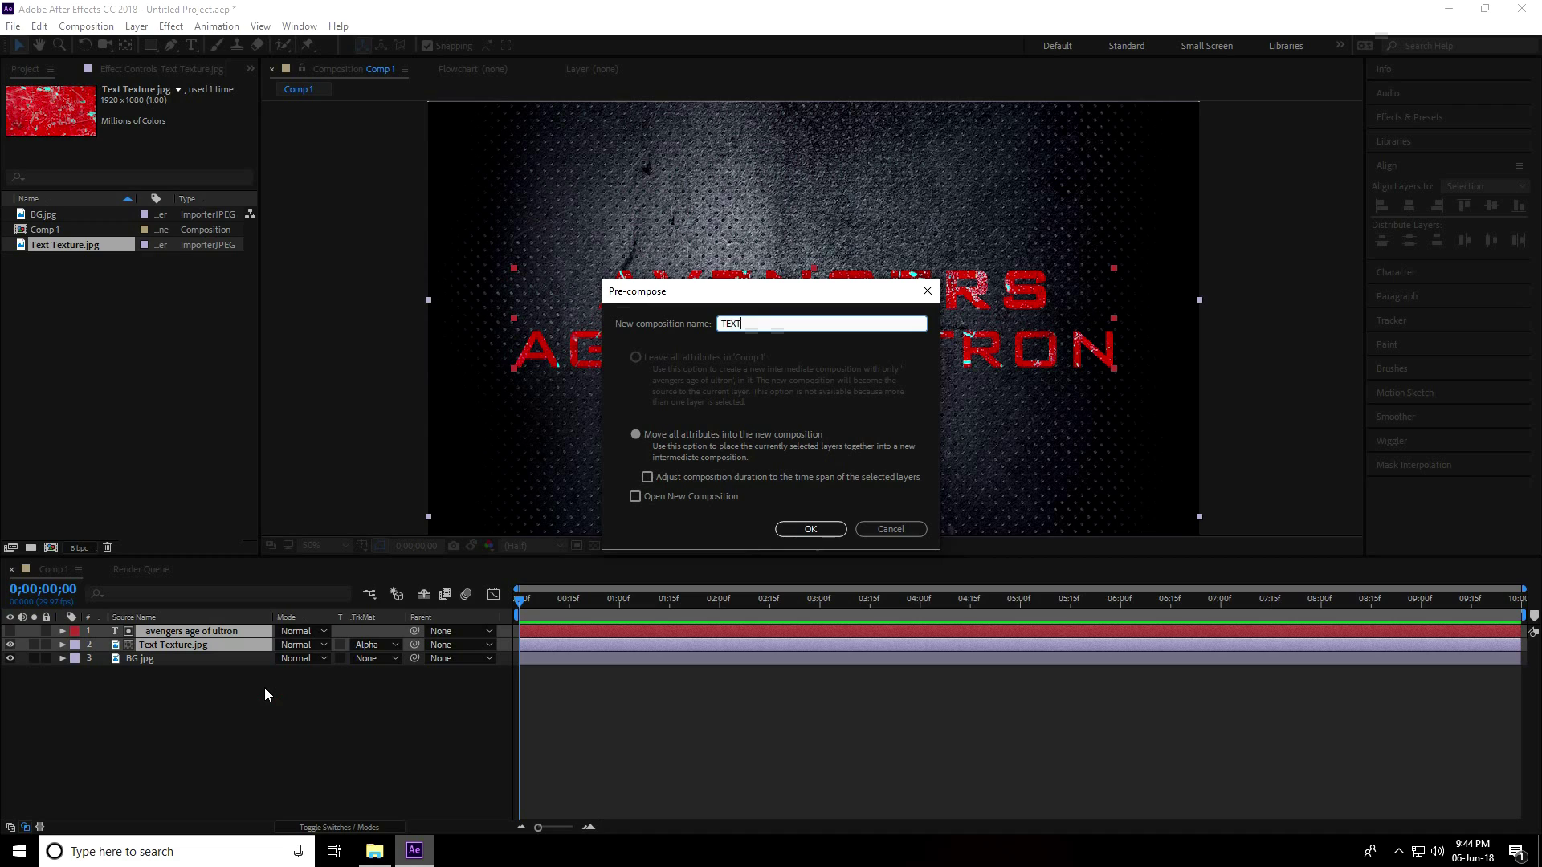
{"action": "left_click", "coordinate": [801, 528]}
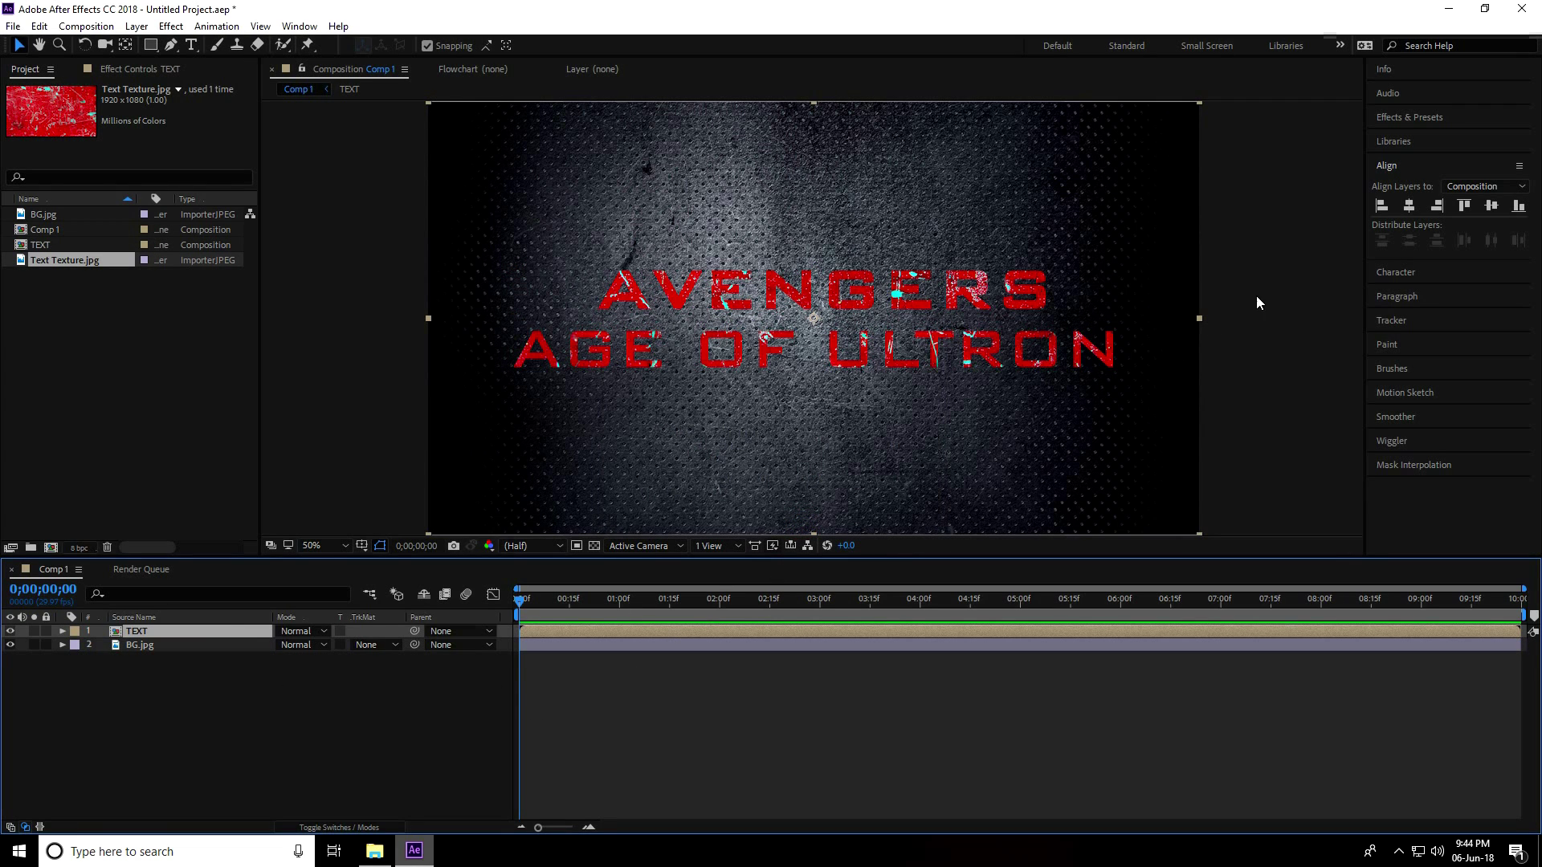
Apply Drop Shadow to the TEXT layer with 100% opacity and softness 10
{"action": "left_click", "coordinate": [1423, 117]}
{"action": "left_click", "coordinate": [1407, 138]}
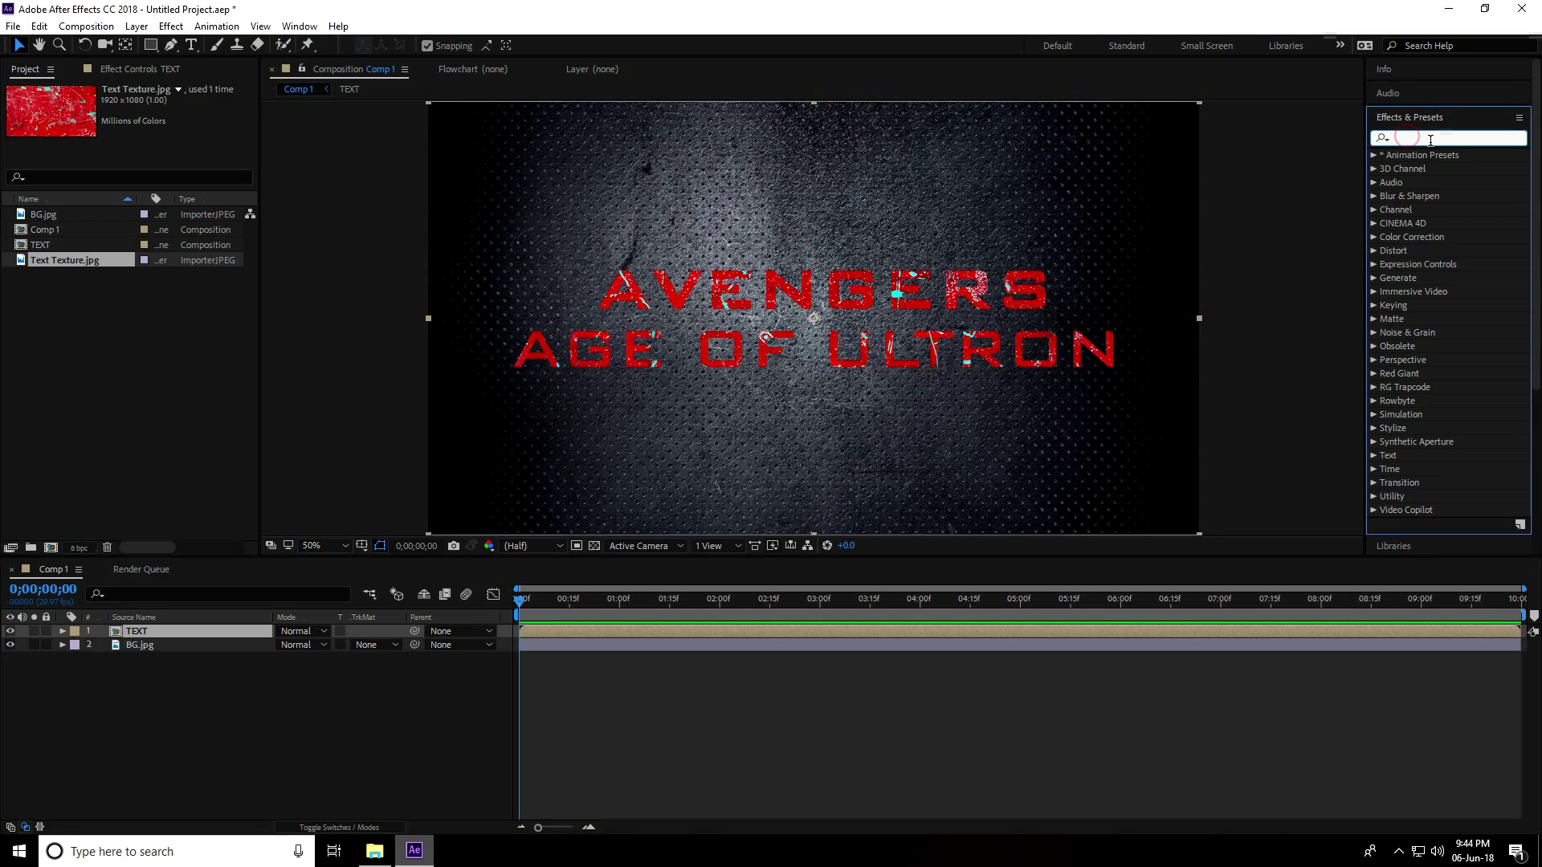
{"action": "type", "text": "drop"}
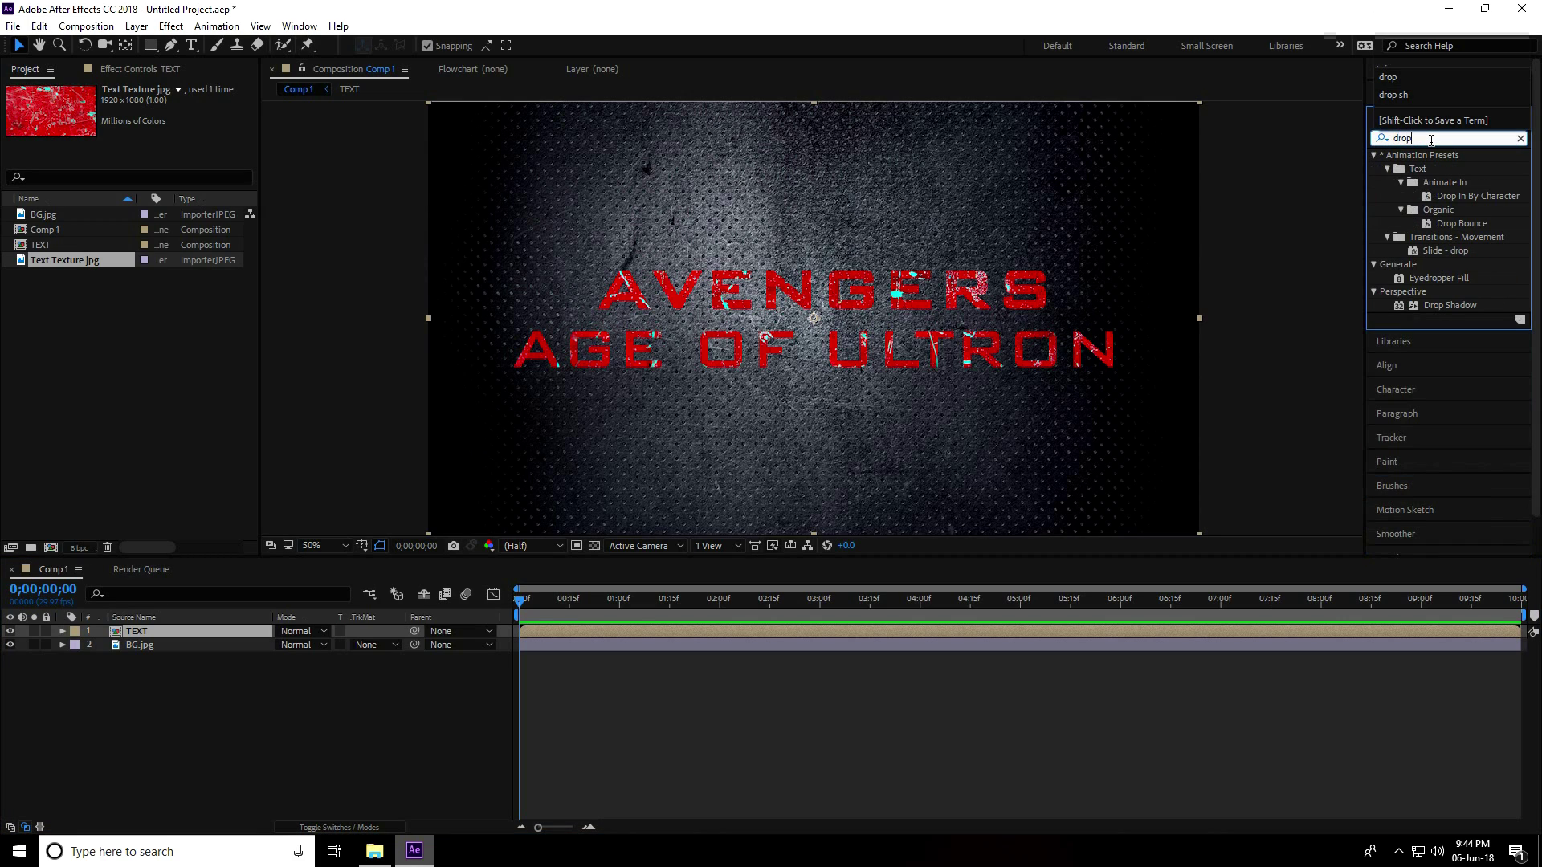
{"action": "left_click", "coordinate": [1443, 306]}
{"action": "left_click_drag", "start_coordinate": [1459, 307], "coordinate": [200, 628]}
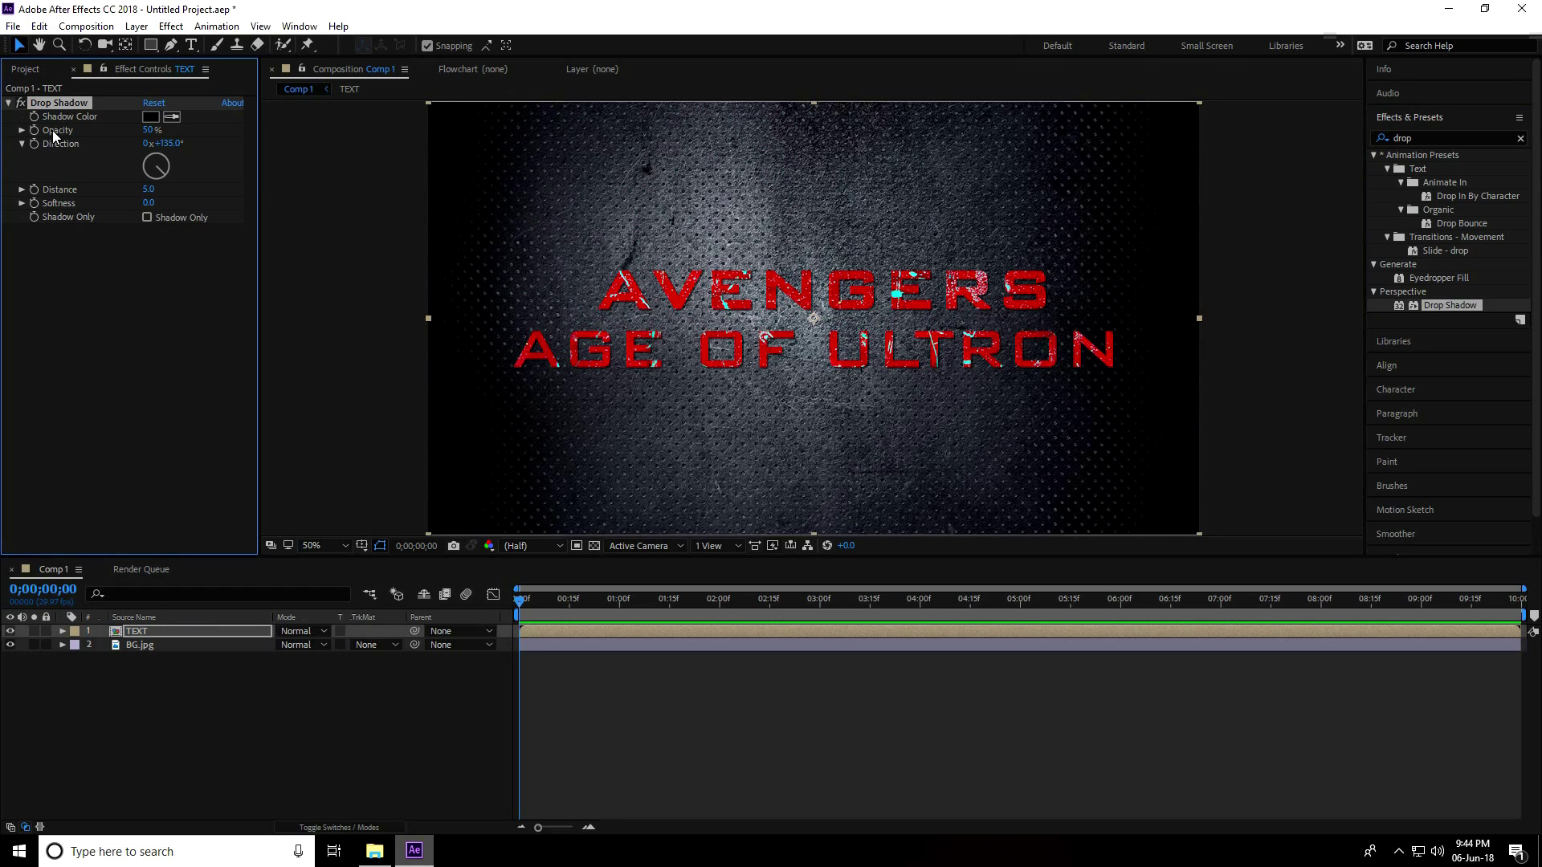
{"action": "left_click_drag", "start_coordinate": [149, 134], "coordinate": [282, 131]}
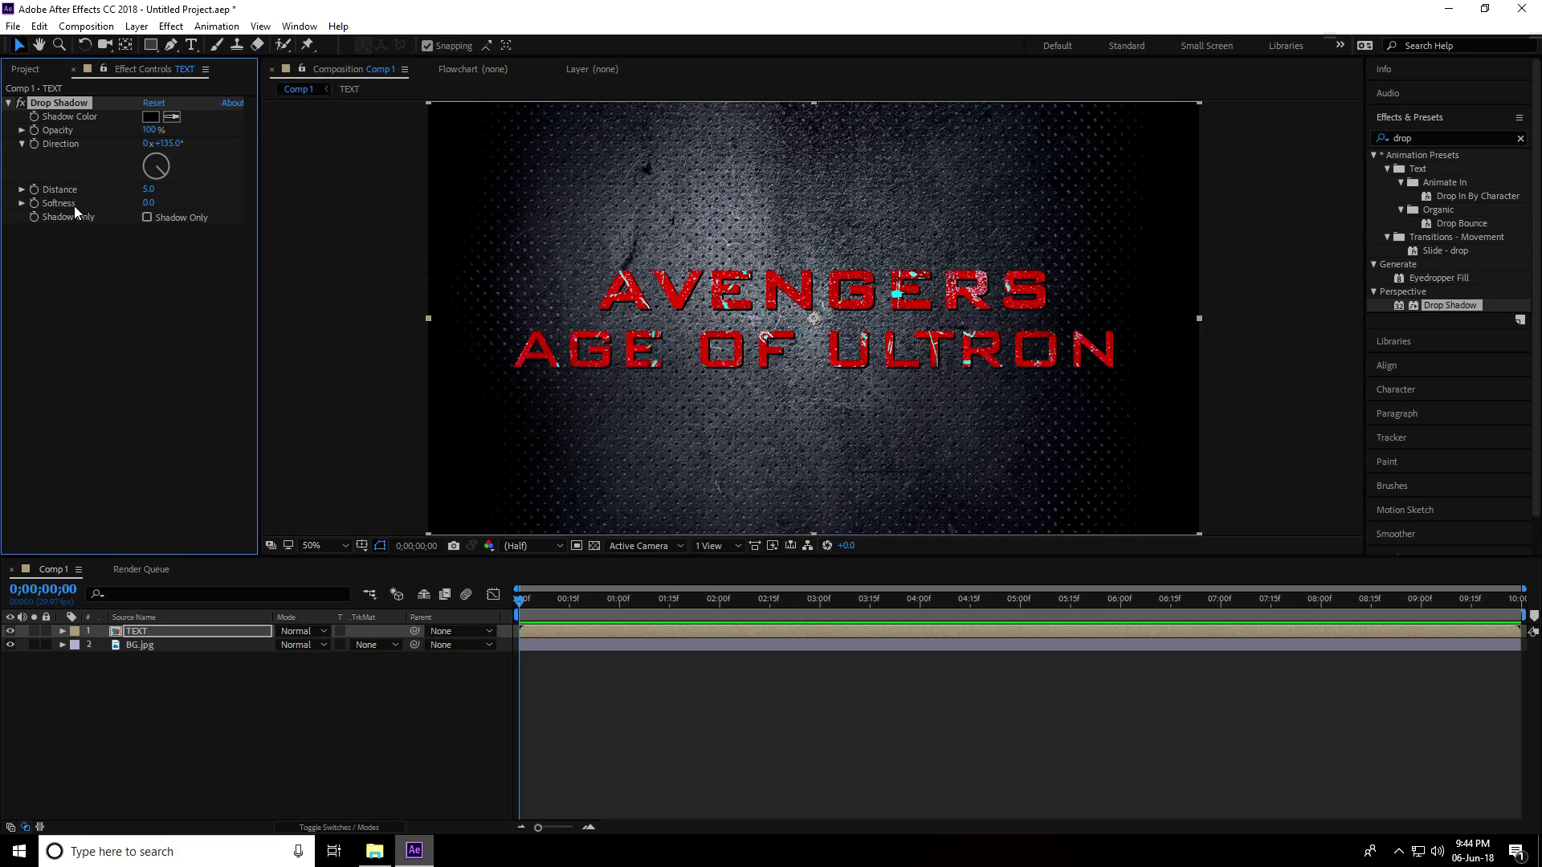
{"action": "left_click", "coordinate": [146, 204]}
{"action": "type", "text": "10"}
{"action": "key", "text": "Return"}
Duplicate the TEXT layer and select the second copy
{"action": "left_click", "coordinate": [190, 744]}
{"action": "scroll", "coordinate": [712, 310], "scroll_direction": "up", "scroll_amount": 2}
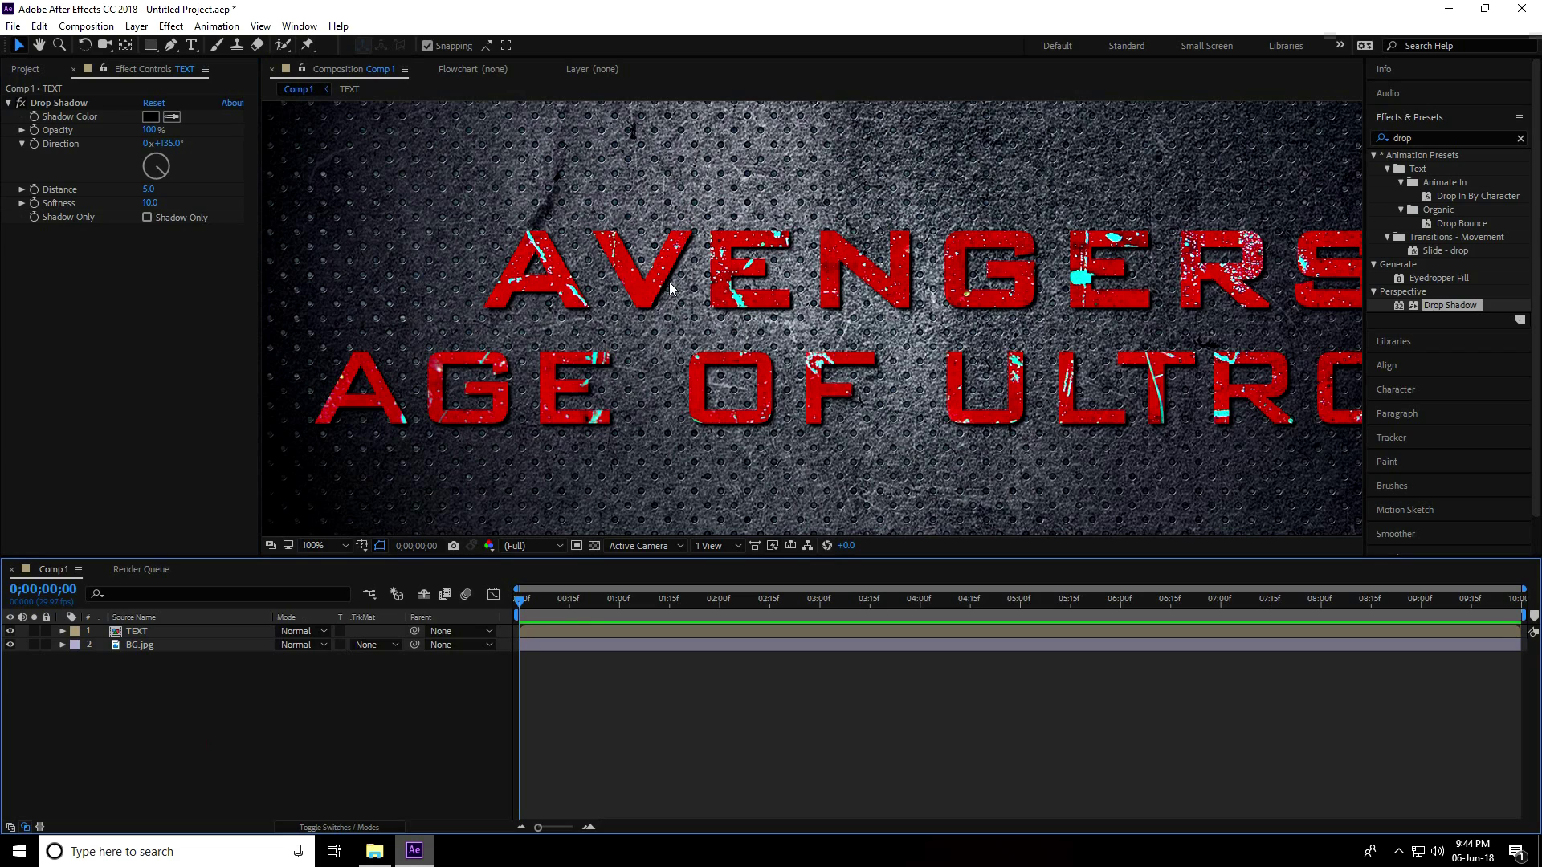
{"action": "scroll", "coordinate": [752, 269], "scroll_direction": "down", "scroll_amount": 2}
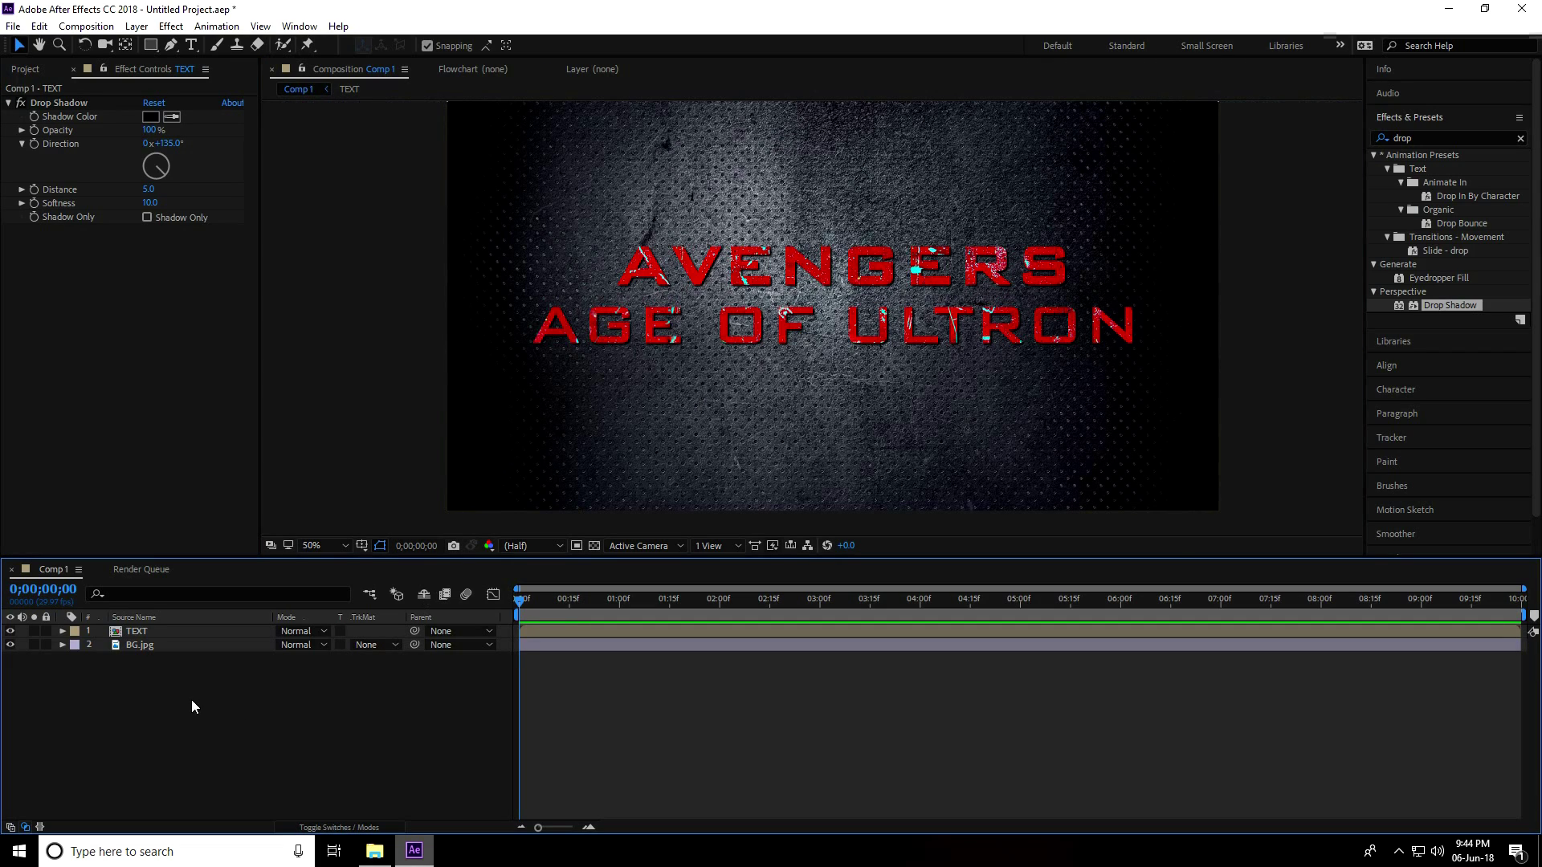
{"action": "left_click", "coordinate": [166, 633]}
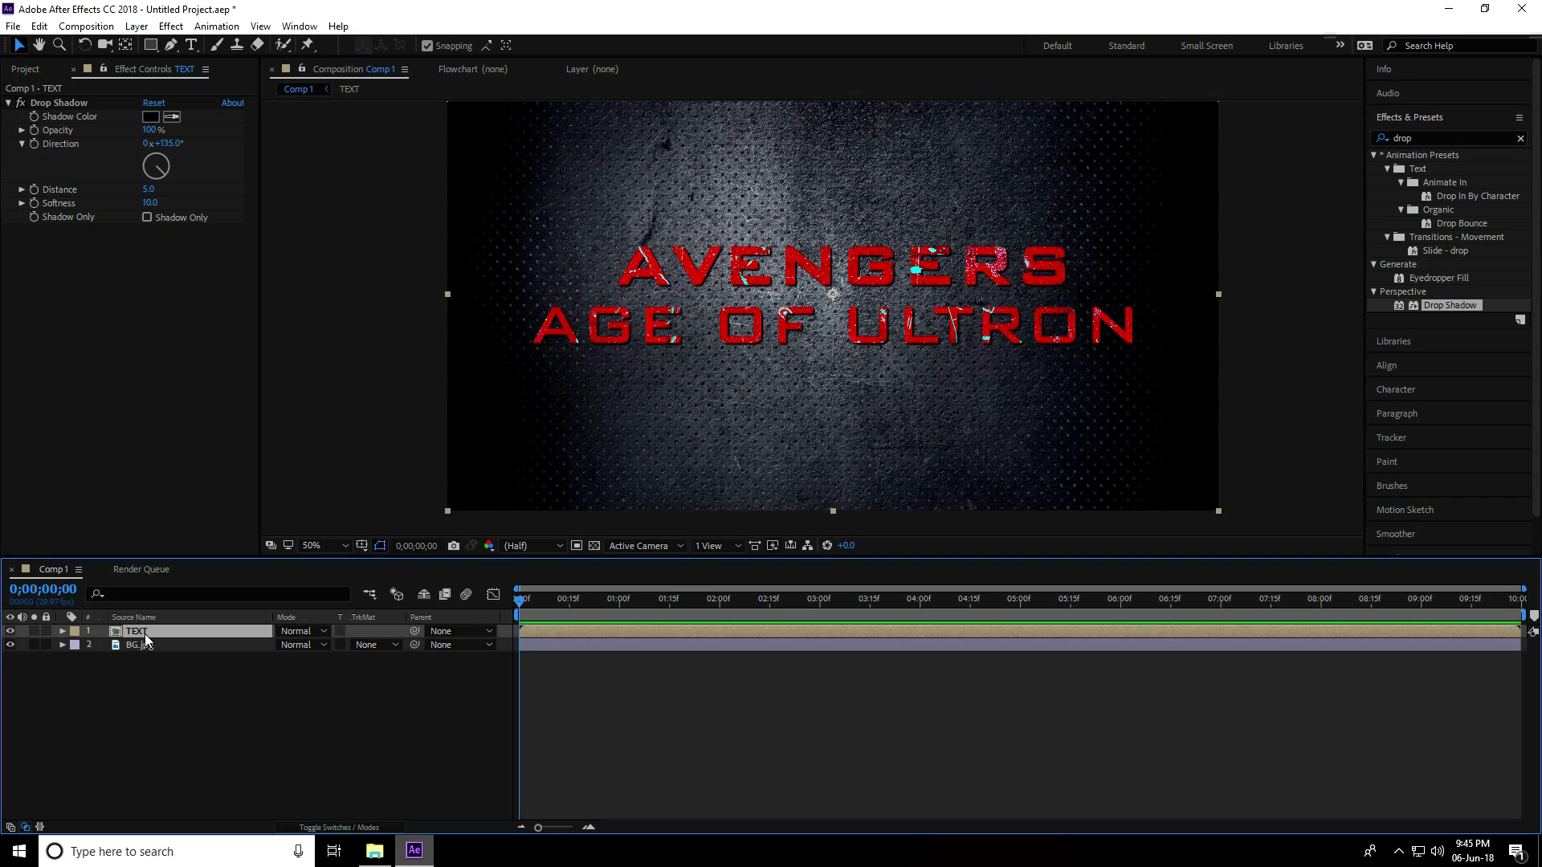
{"action": "key", "text": "ctrl+d"}
{"action": "left_click", "coordinate": [143, 646]}
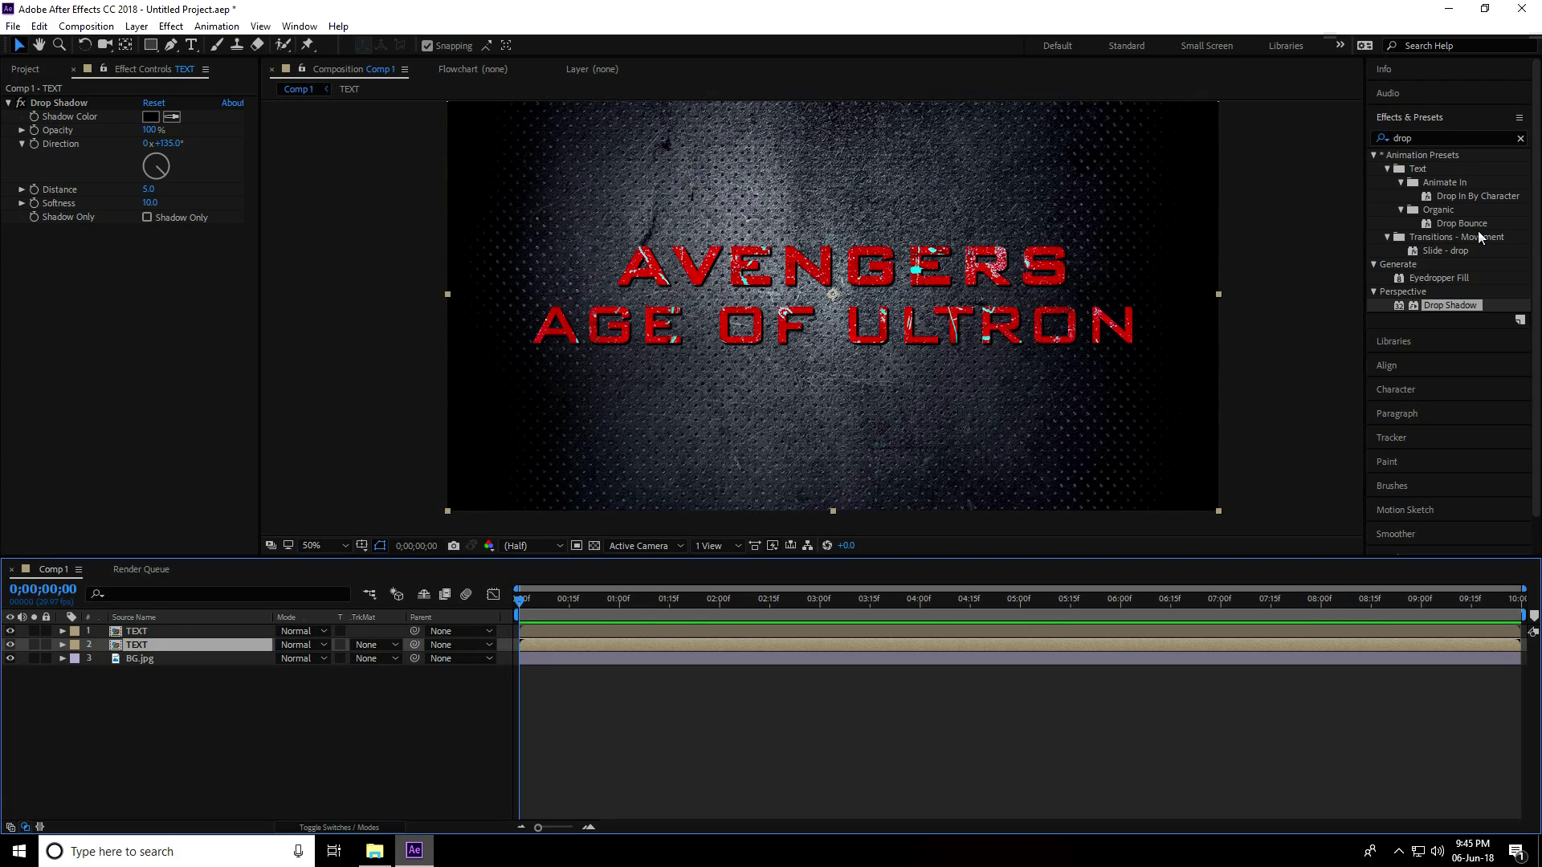
{"action": "left_click", "coordinate": [1520, 138]}
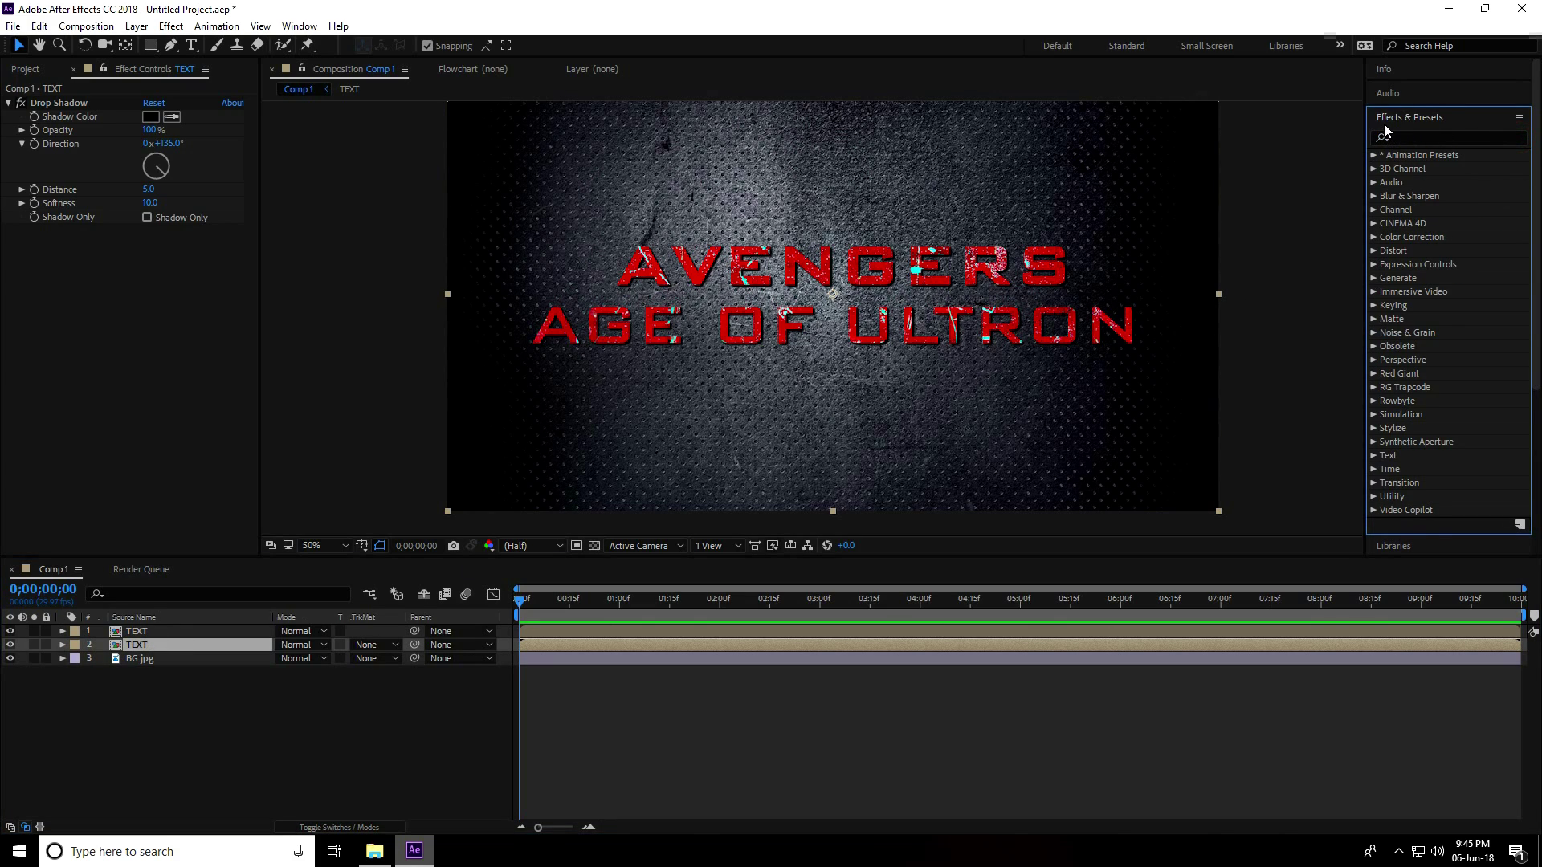
Apply CC Radial Blur to the second TEXT copy: Shadow Only, Fading Zoom, amount 15
{"action": "left_click", "coordinate": [1421, 138]}
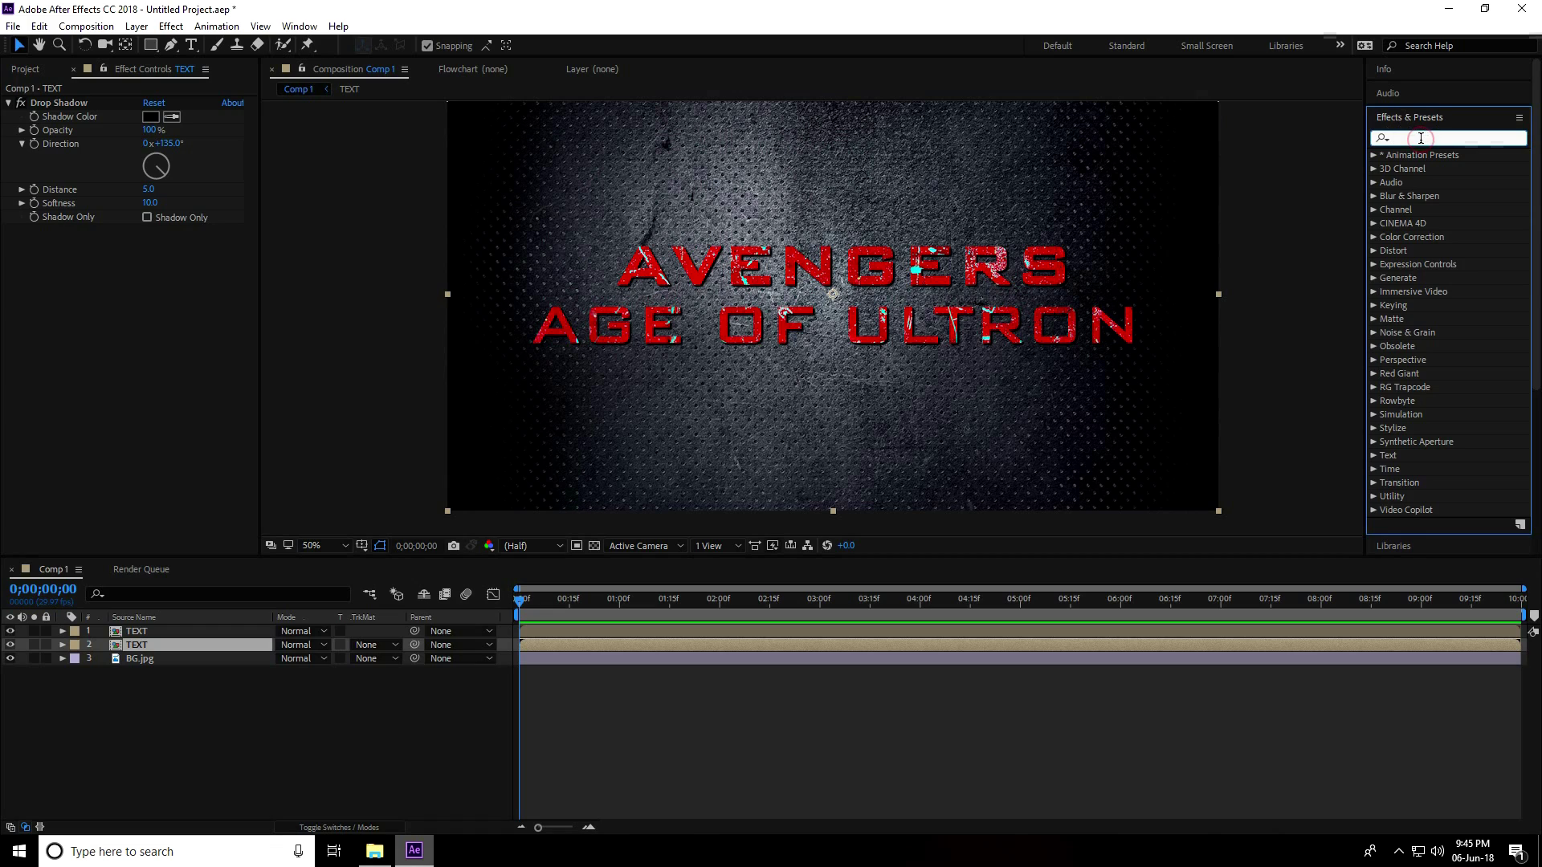
{"action": "type", "text": "cc ra"}
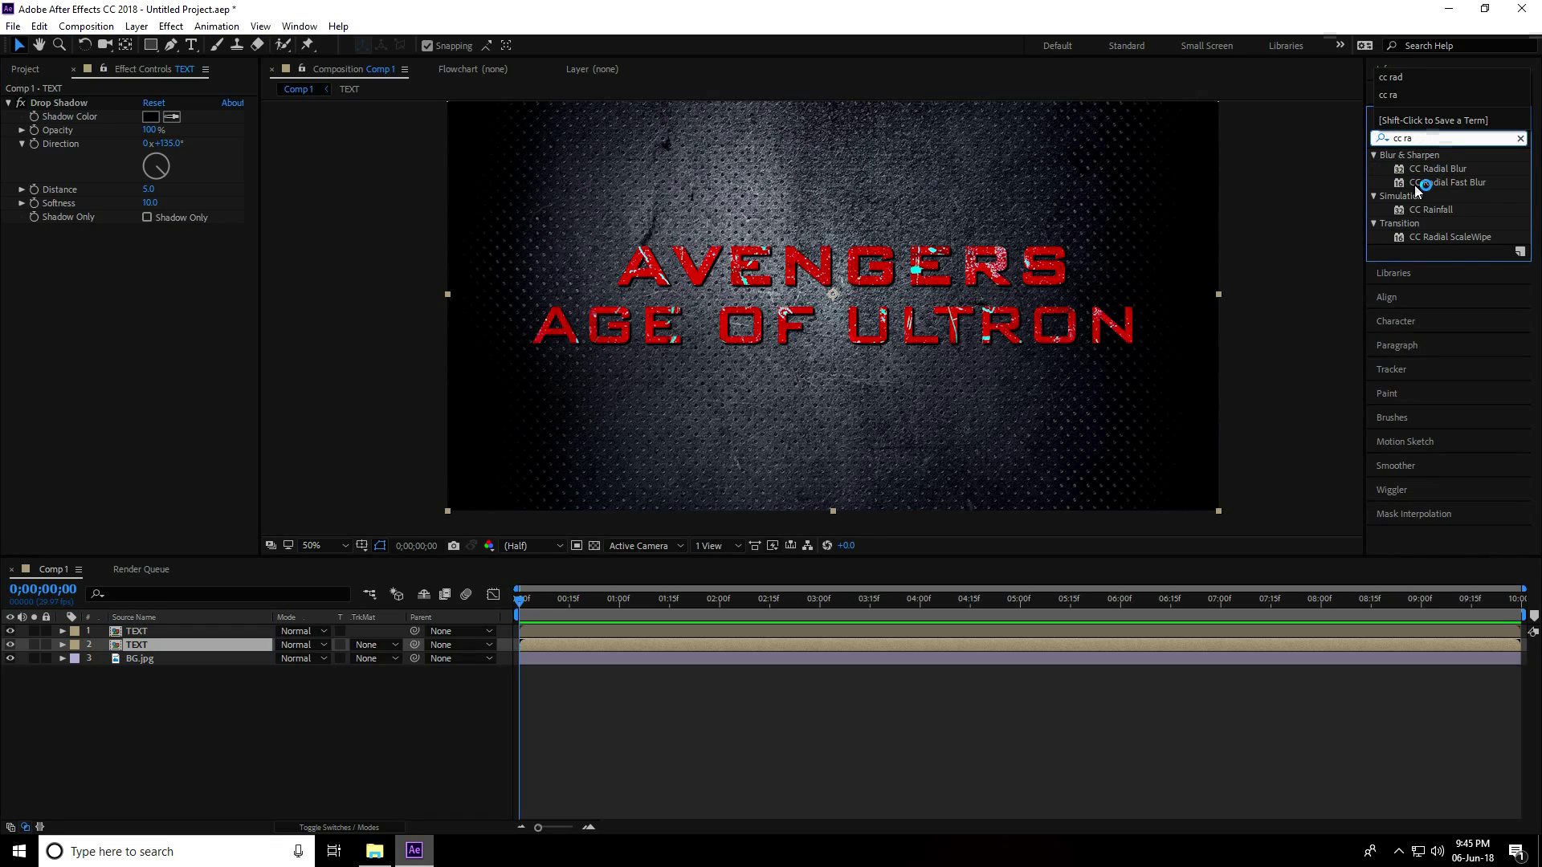
{"action": "left_click", "coordinate": [1426, 171]}
{"action": "left_click_drag", "start_coordinate": [1426, 170], "coordinate": [165, 646]}
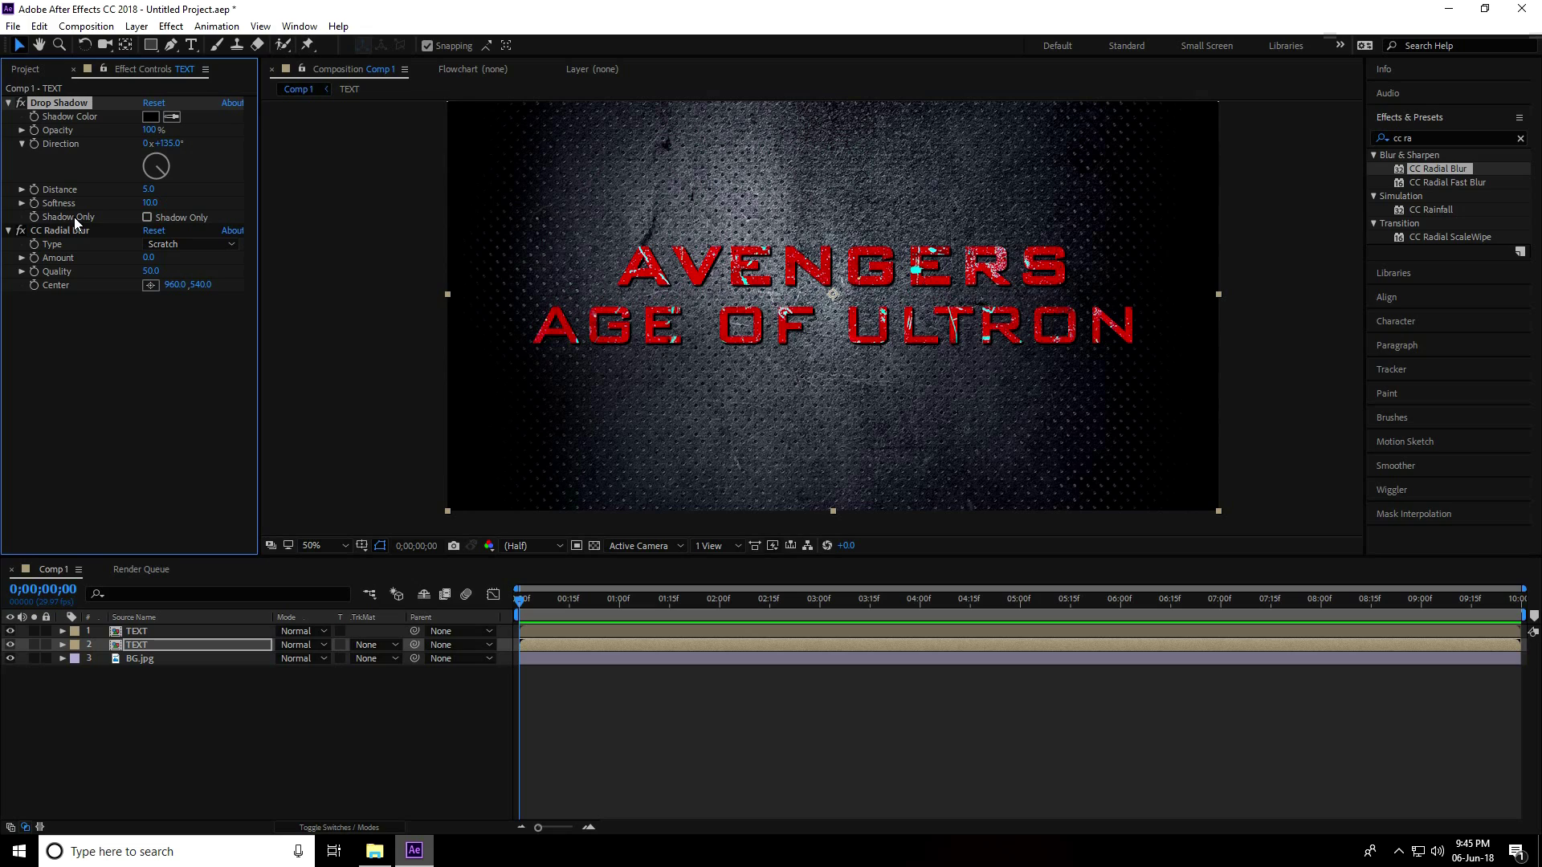
{"action": "left_click", "coordinate": [145, 217]}
{"action": "left_click", "coordinate": [224, 243]}
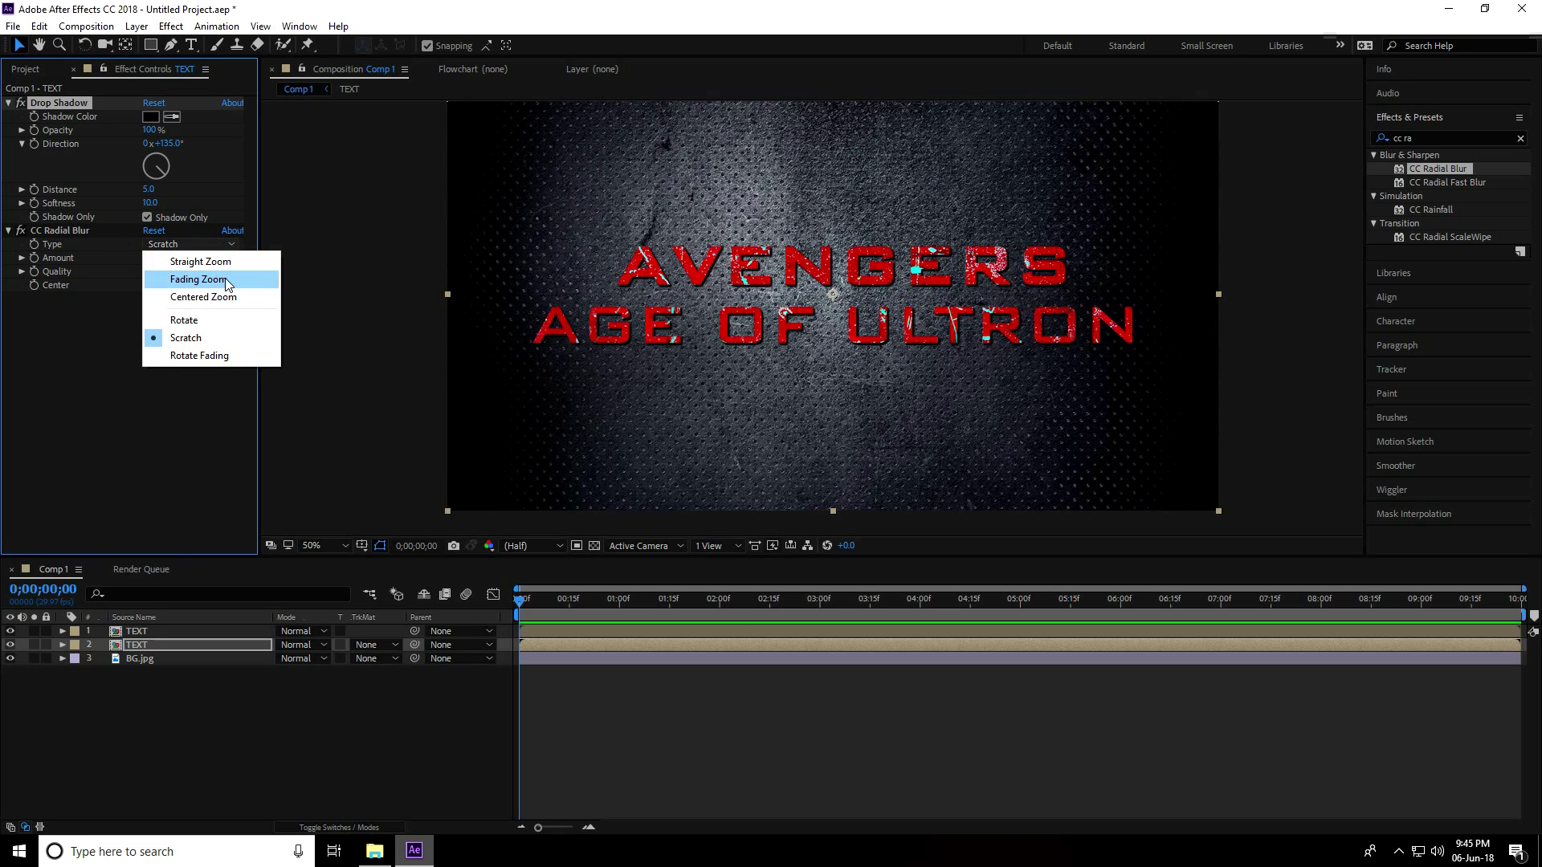
{"action": "left_click", "coordinate": [225, 278]}
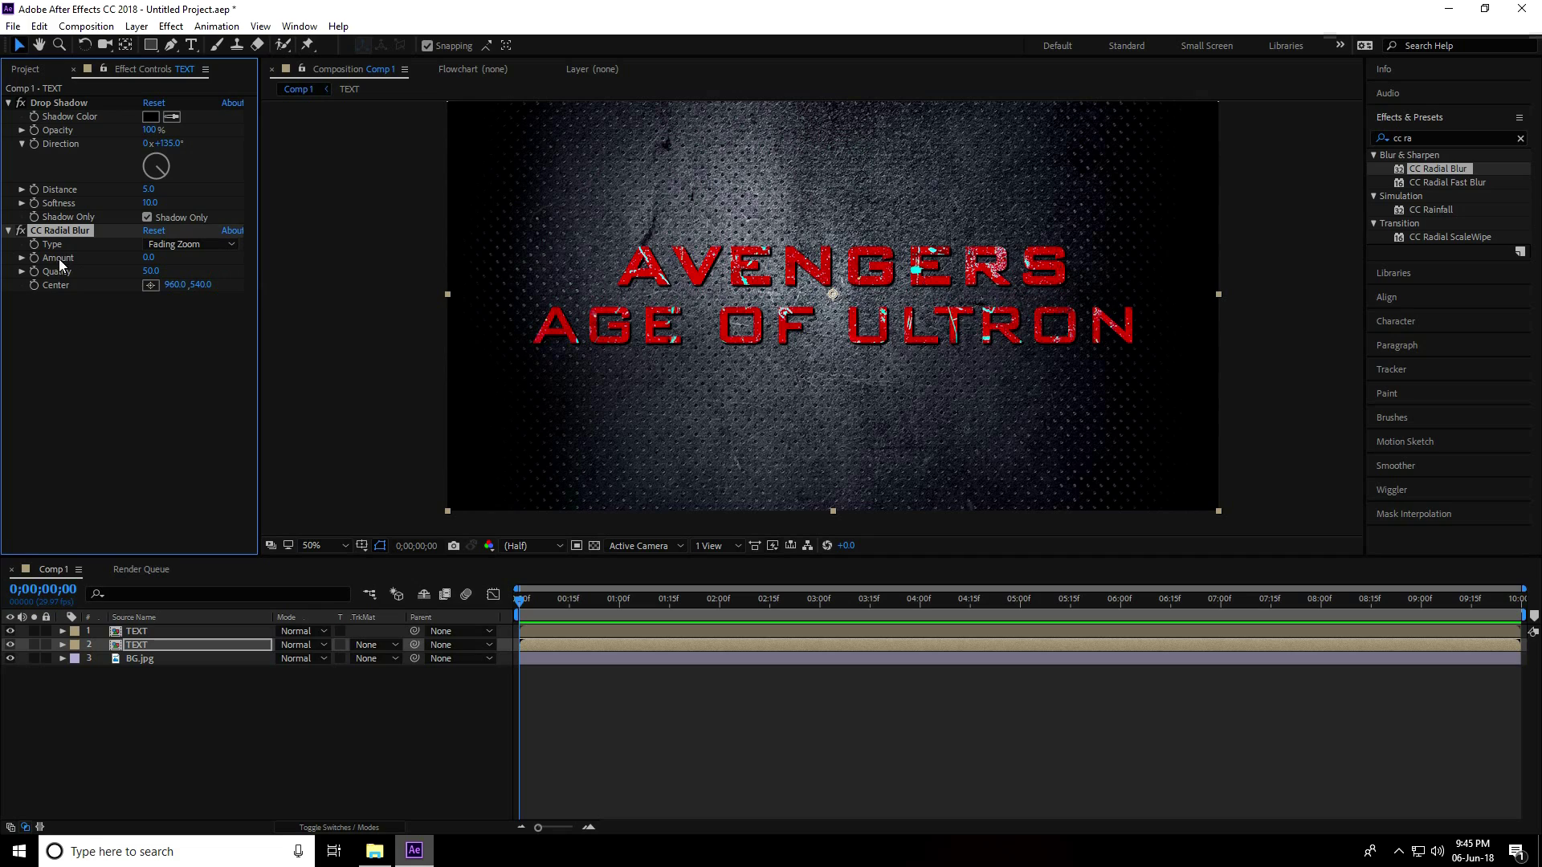
{"action": "left_click_drag", "start_coordinate": [150, 257], "coordinate": [171, 263]}
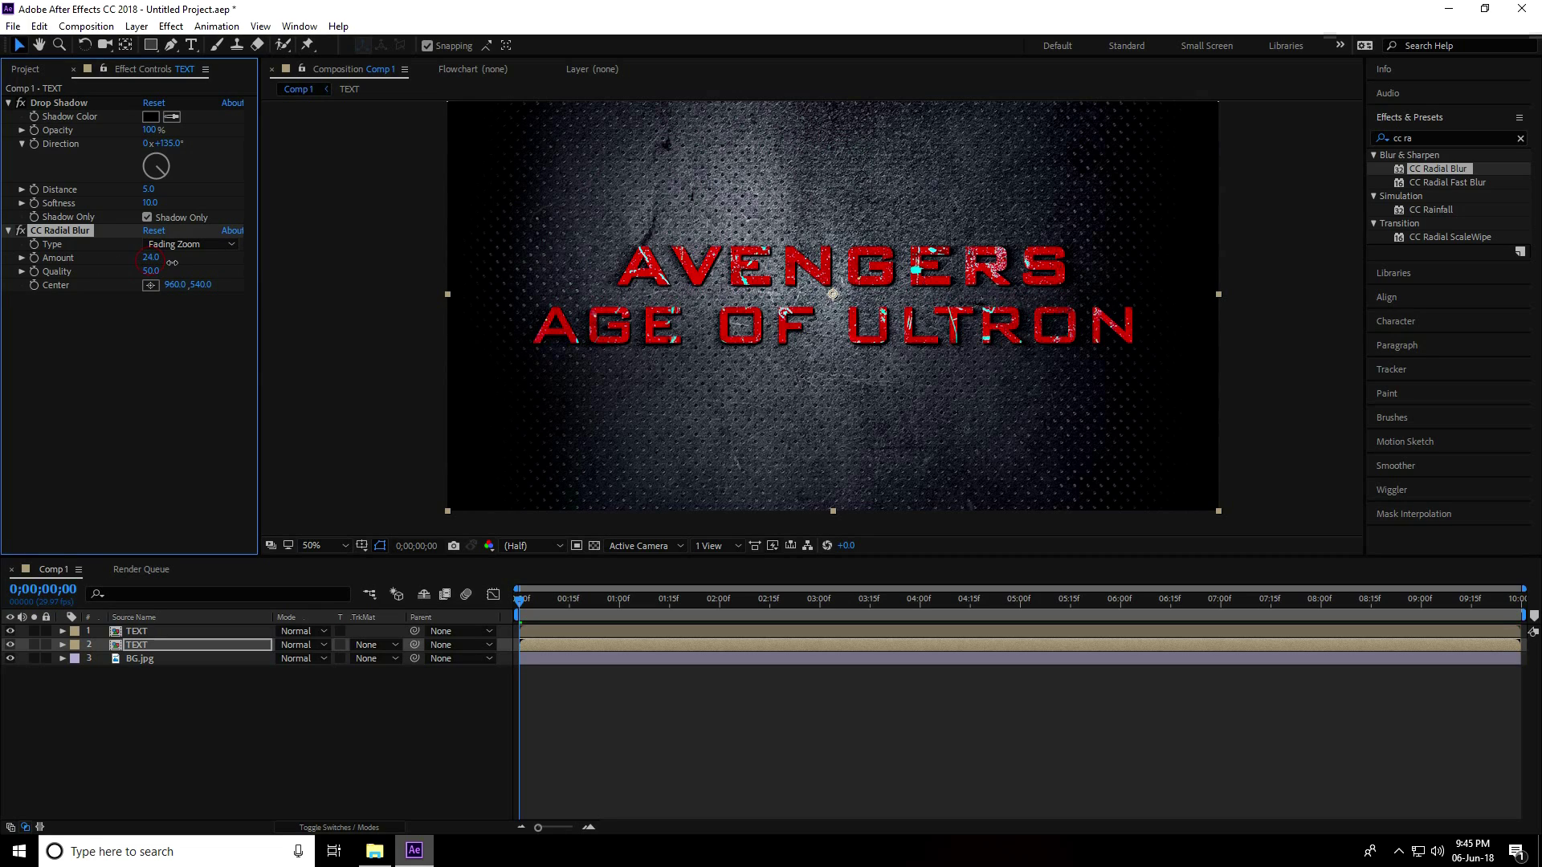
{"action": "left_click", "coordinate": [150, 258]}
{"action": "type", "text": "15"}
{"action": "key", "text": "Return"}
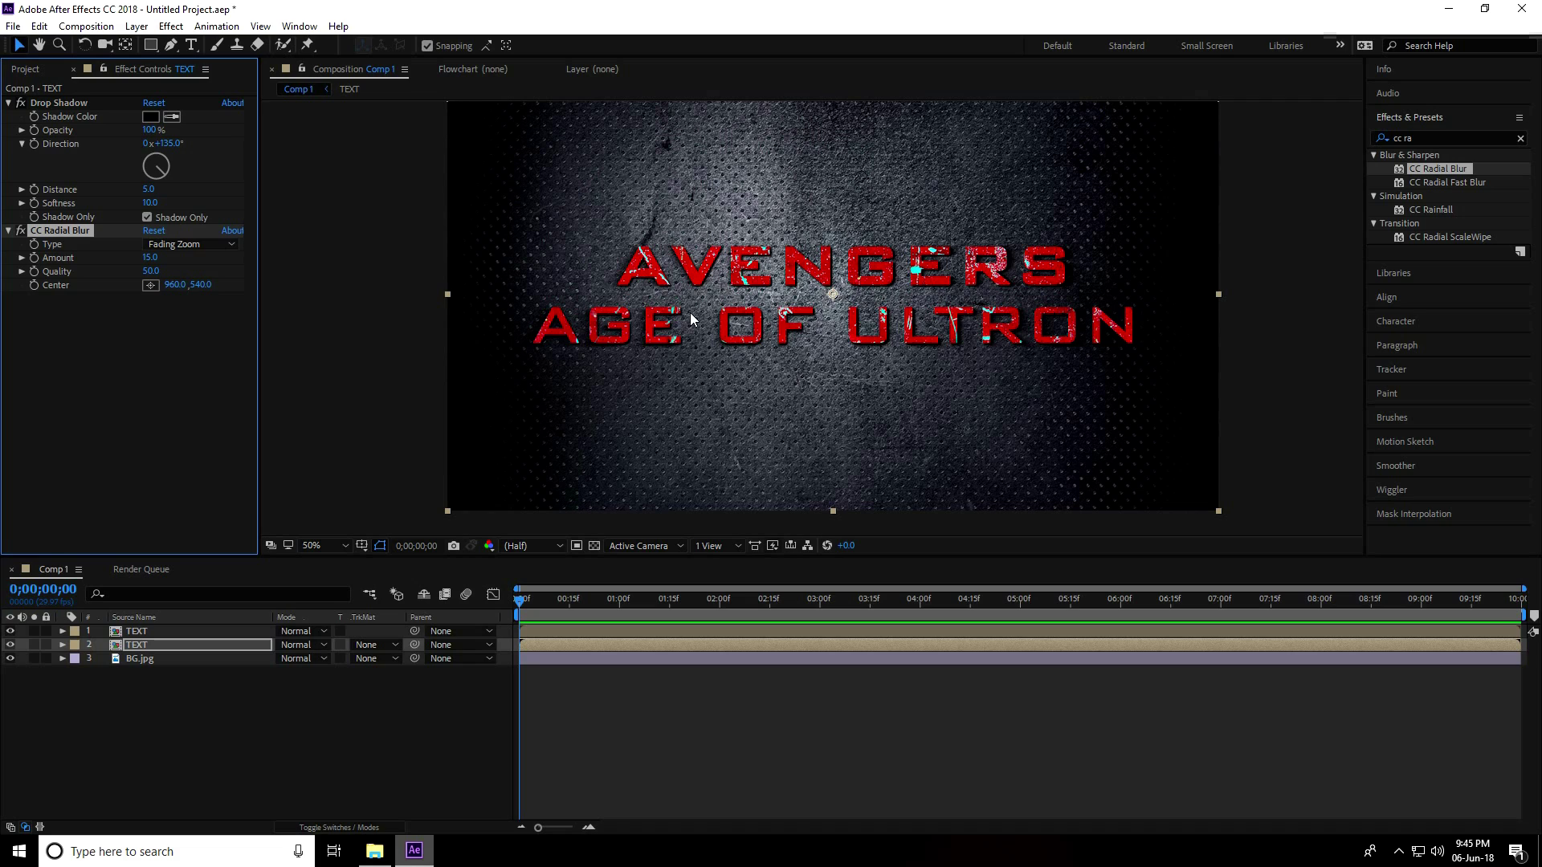
Place the radial blur centre at the top of the frame and fit the comp in the viewer
{"action": "scroll", "coordinate": [717, 332], "scroll_direction": "down", "scroll_amount": 2}
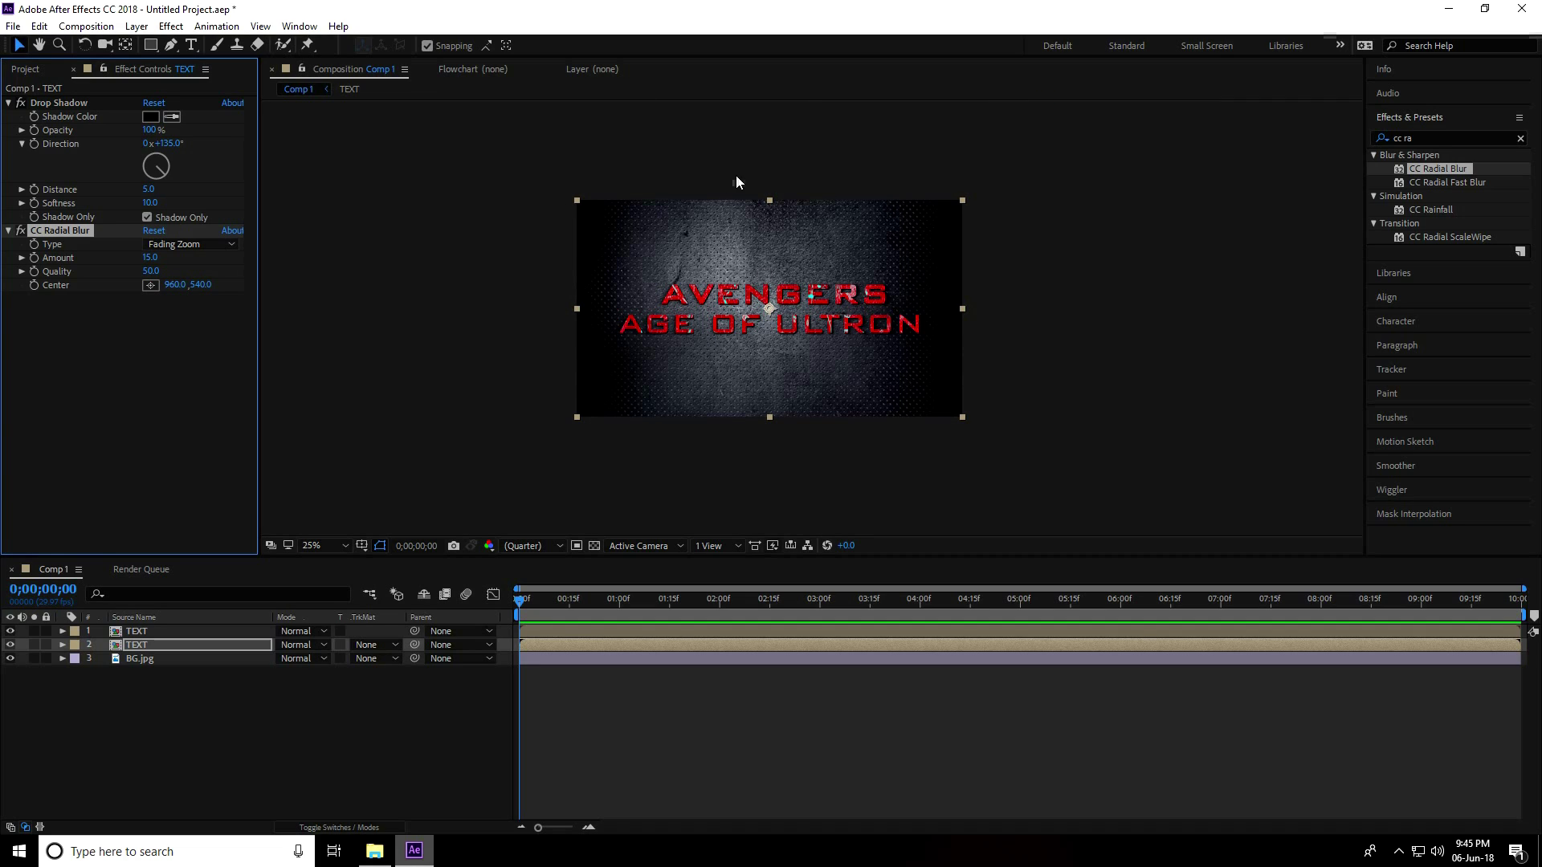
{"action": "scroll", "coordinate": [773, 172], "scroll_direction": "up", "scroll_amount": 2}
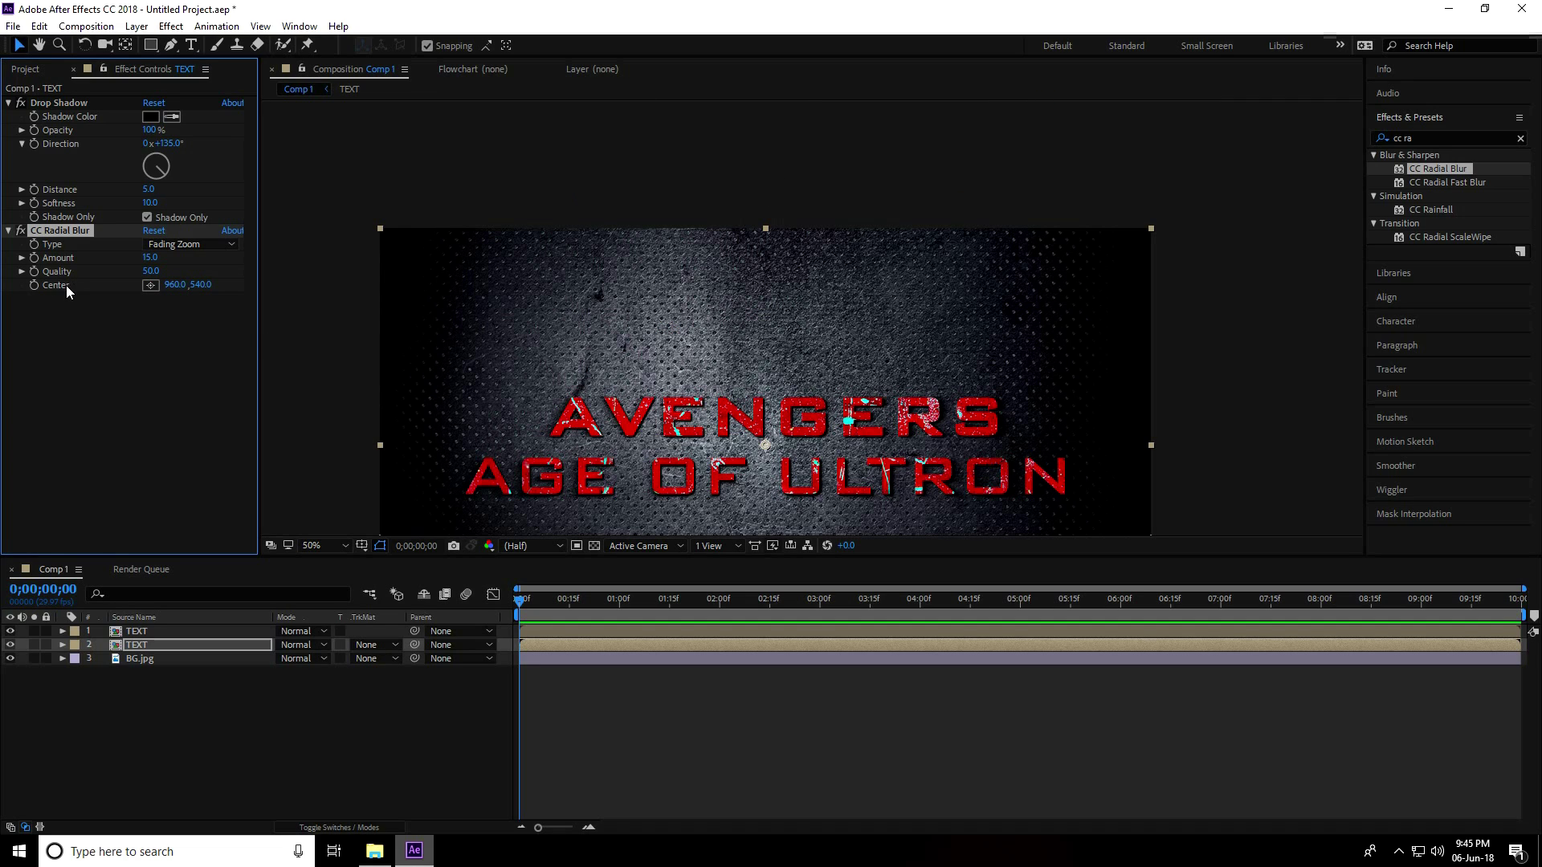
{"action": "left_click", "coordinate": [150, 286]}
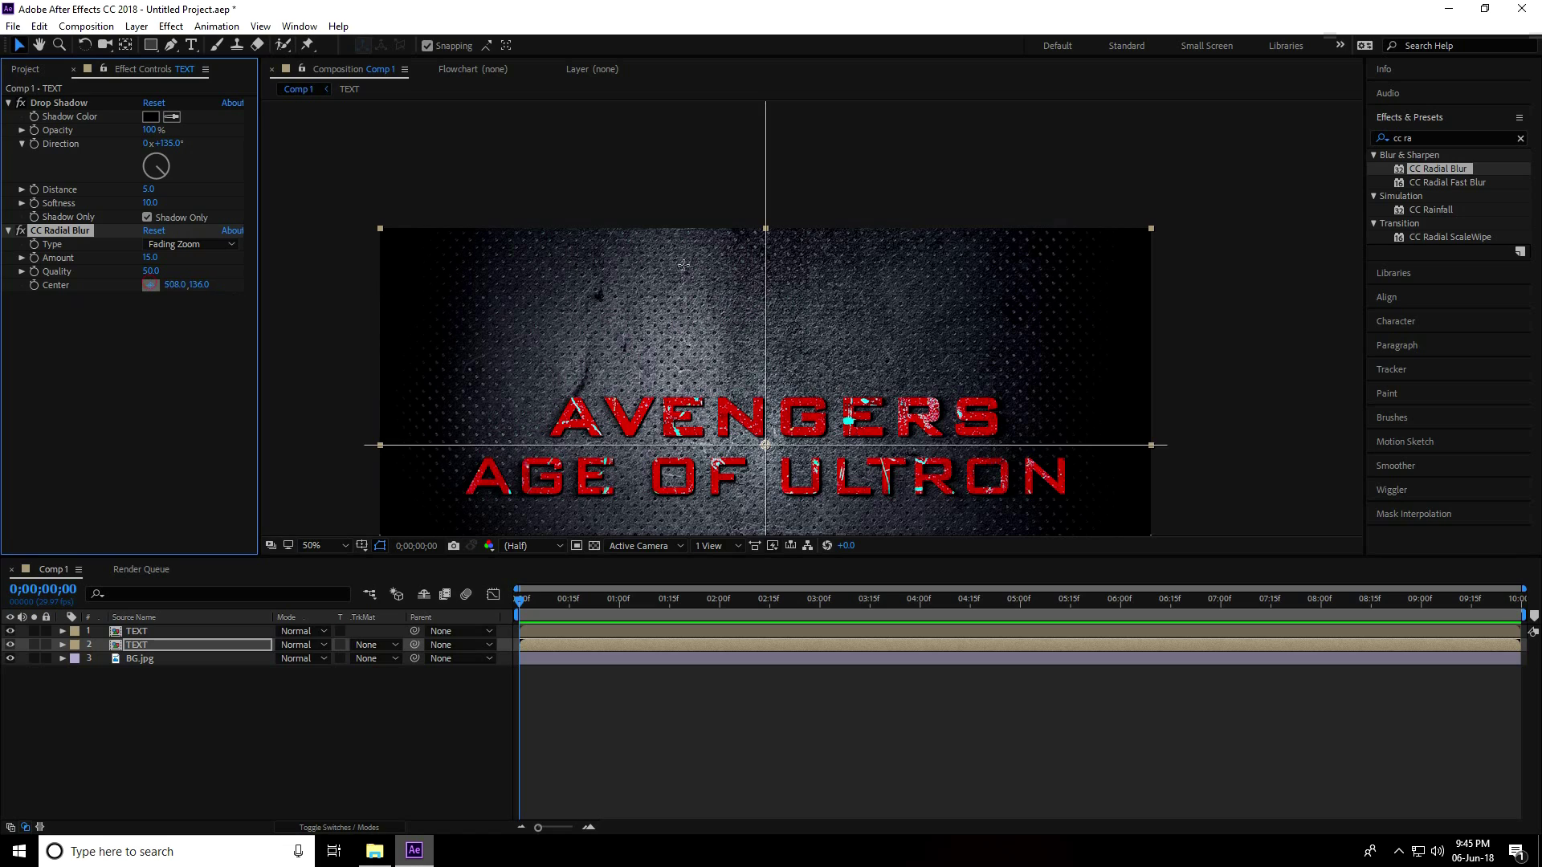
{"action": "left_click", "coordinate": [765, 223]}
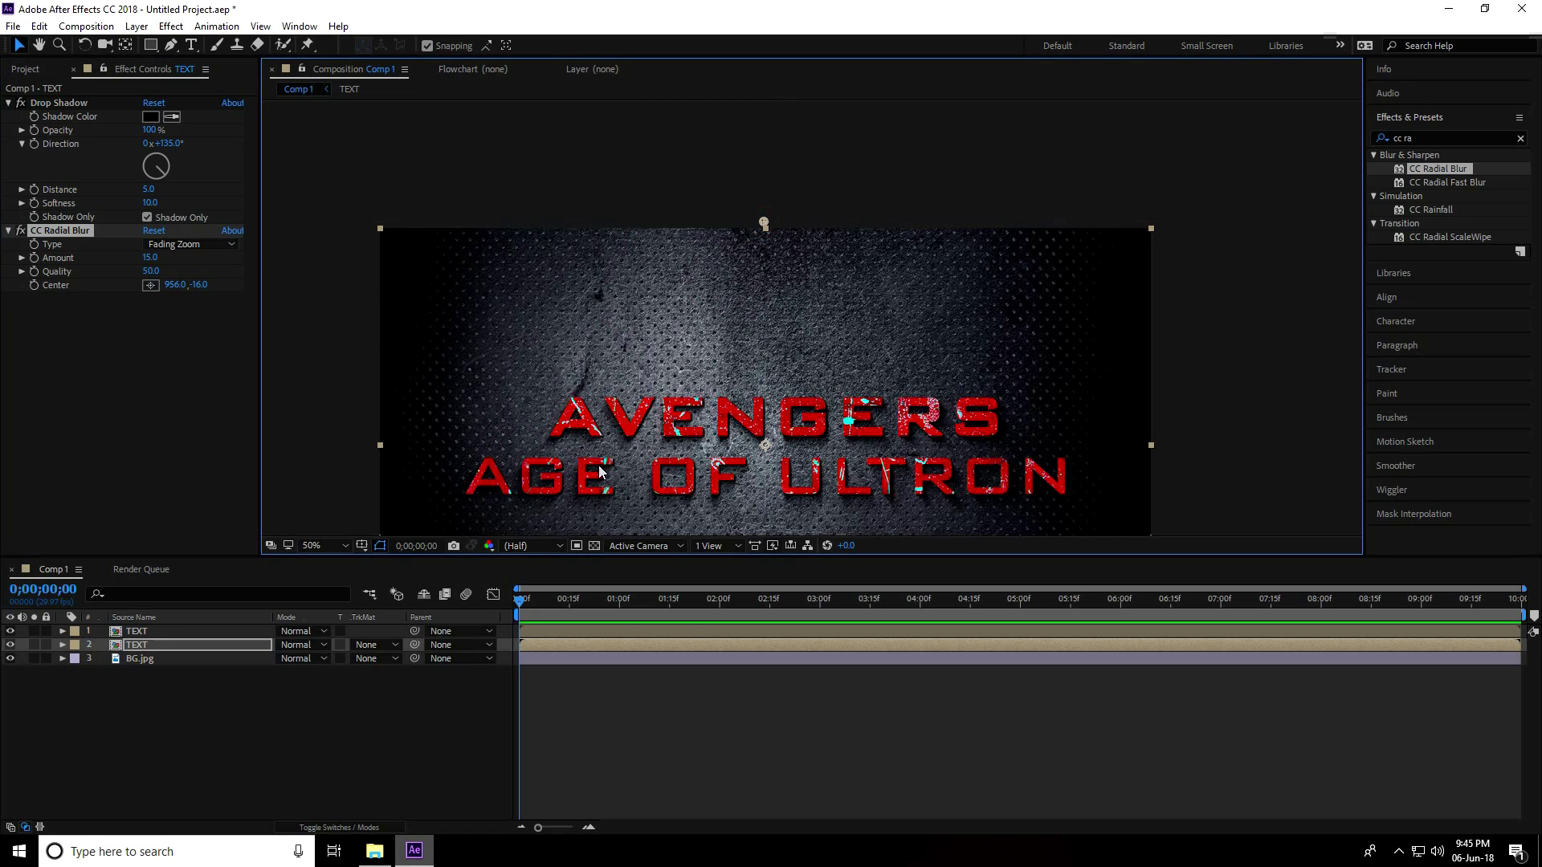
{"action": "left_click", "coordinate": [334, 543]}
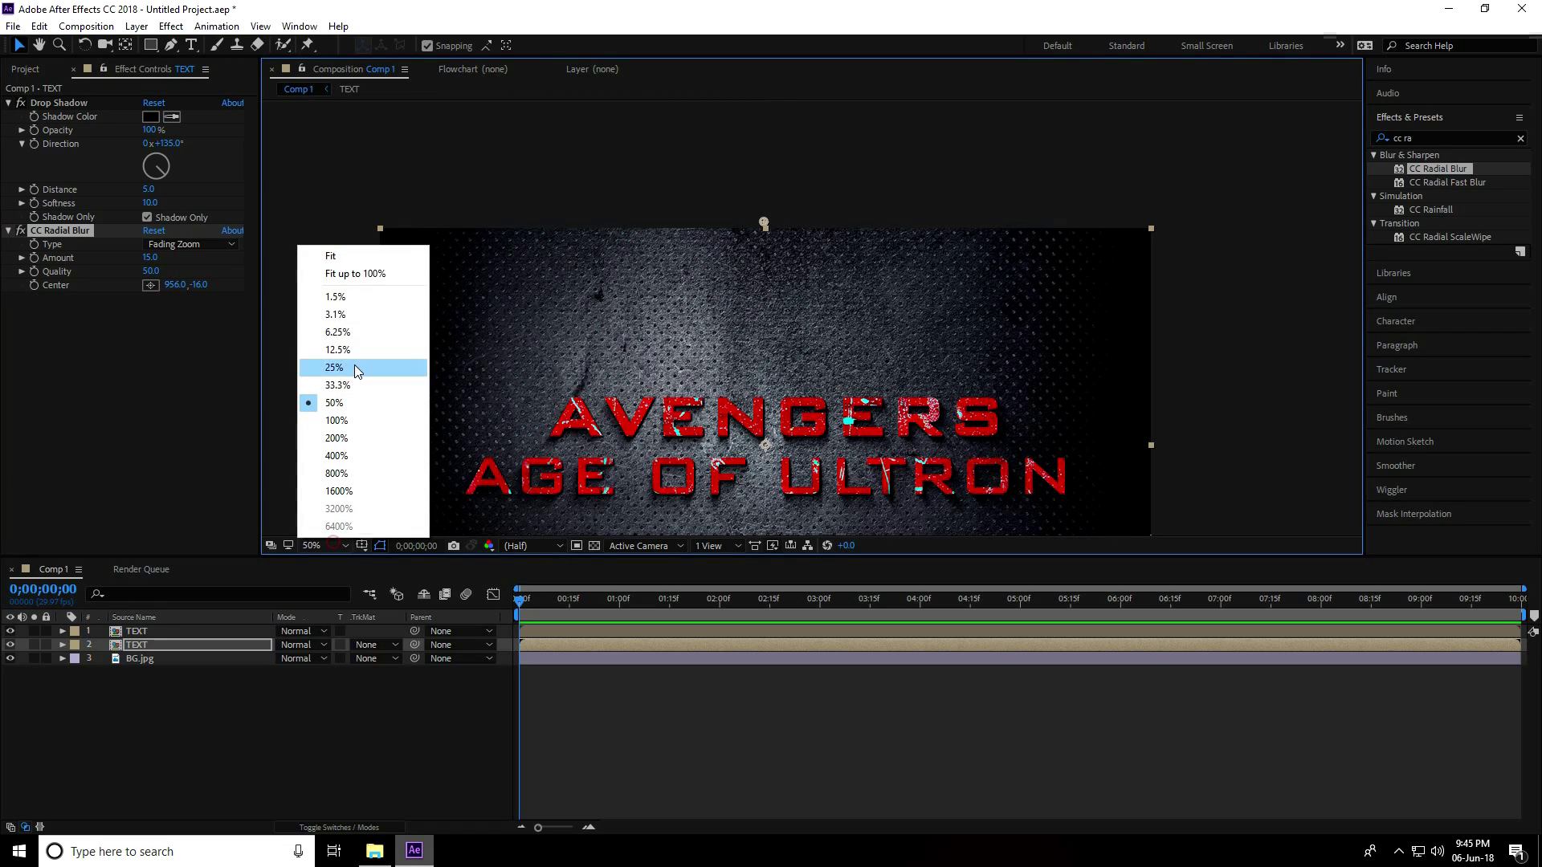
{"action": "left_click", "coordinate": [353, 268]}
{"action": "scroll", "coordinate": [716, 315], "scroll_direction": "up", "scroll_amount": 3}
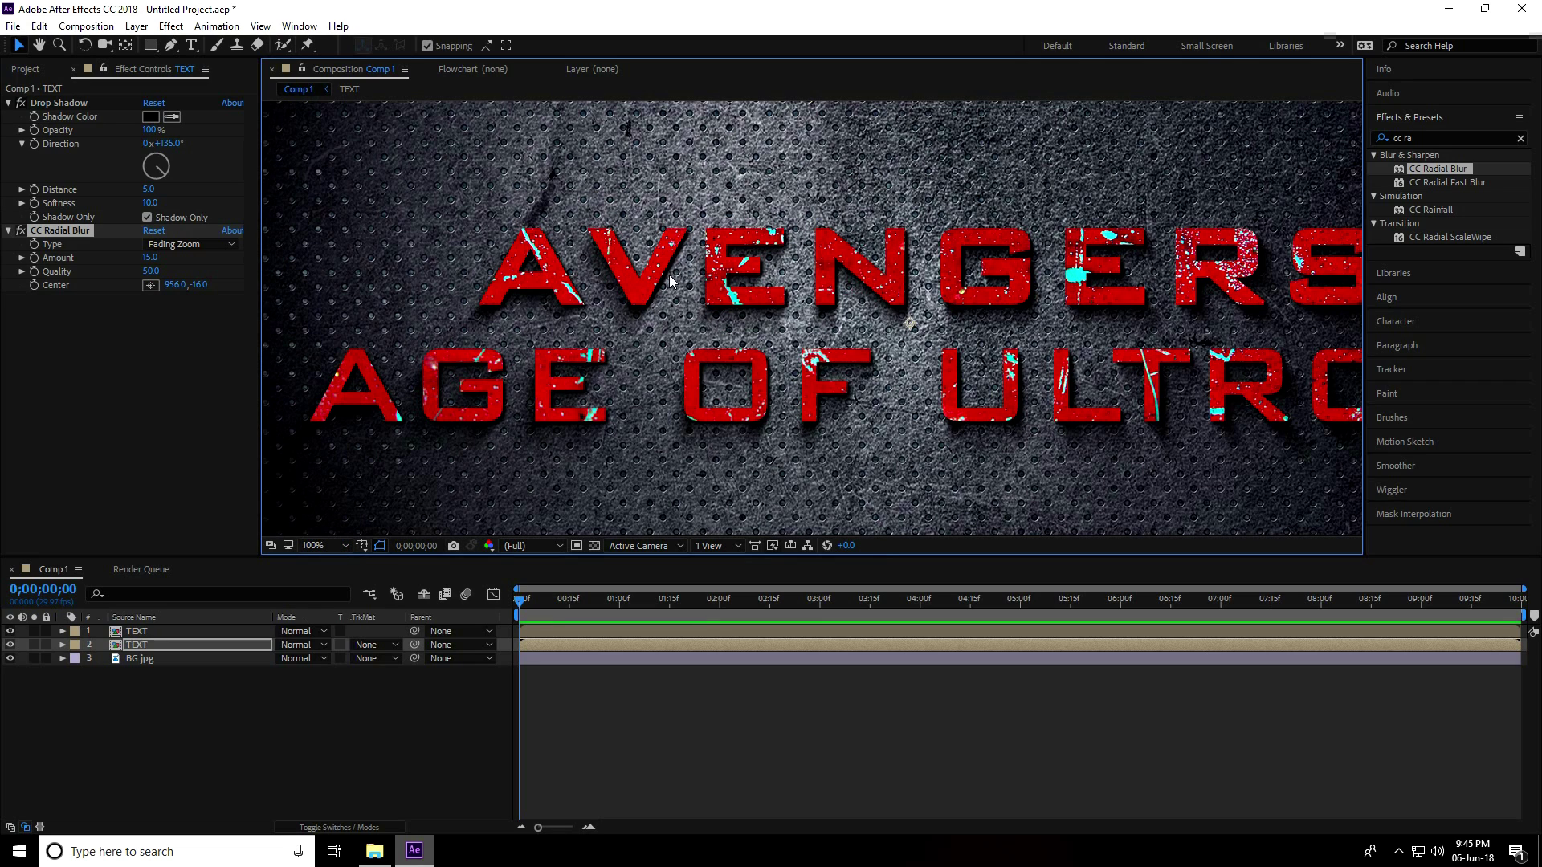
{"action": "scroll", "coordinate": [778, 316], "scroll_direction": "down", "scroll_amount": 2}
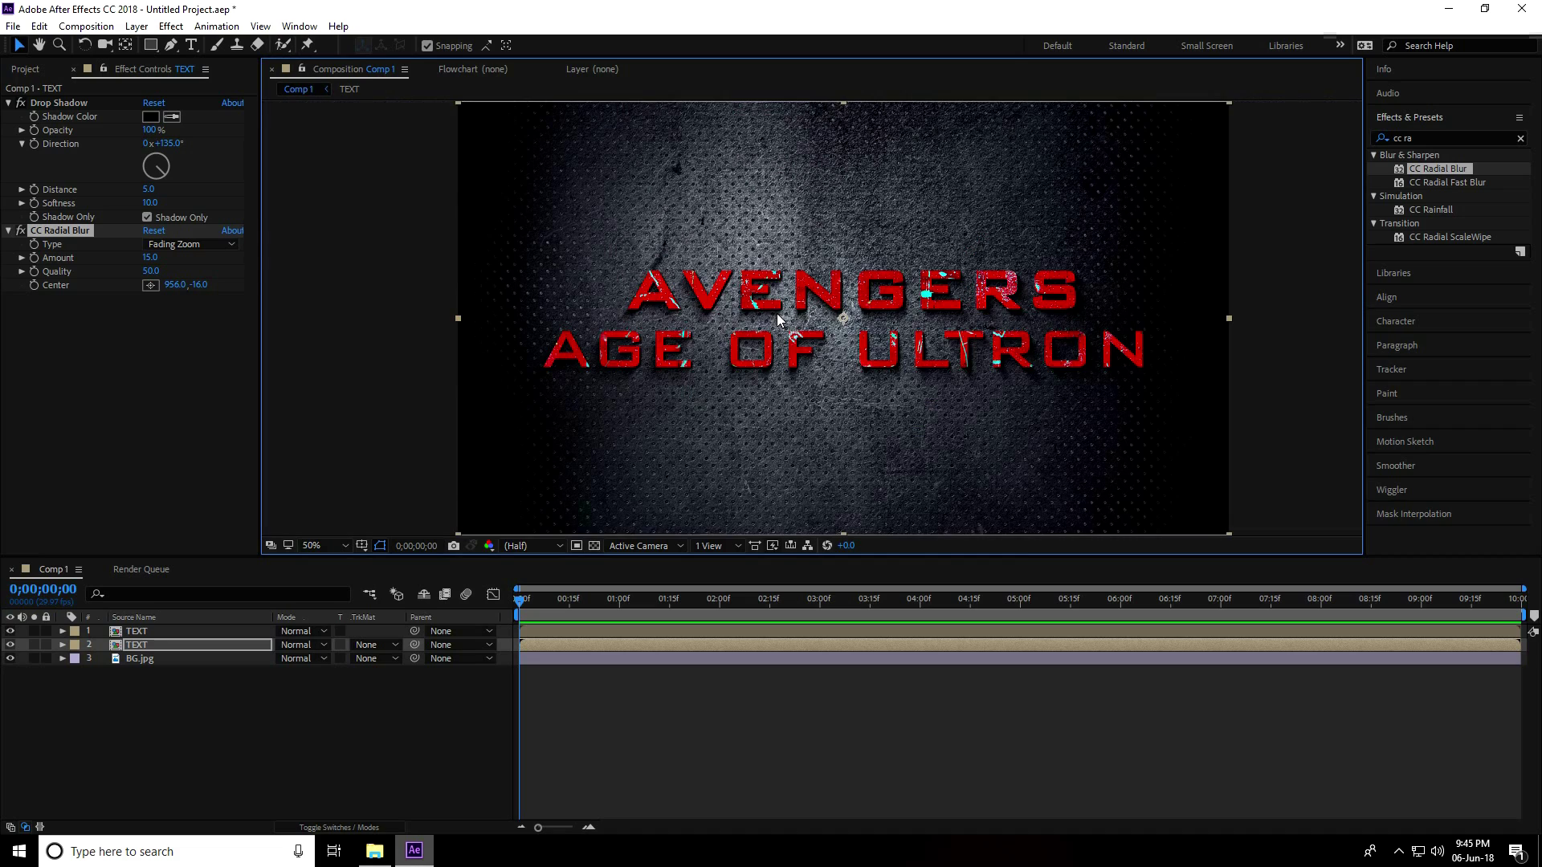
Duplicate the second TEXT layer and set the copy's CC Radial Blur amount to 20
{"action": "left_click", "coordinate": [132, 646]}
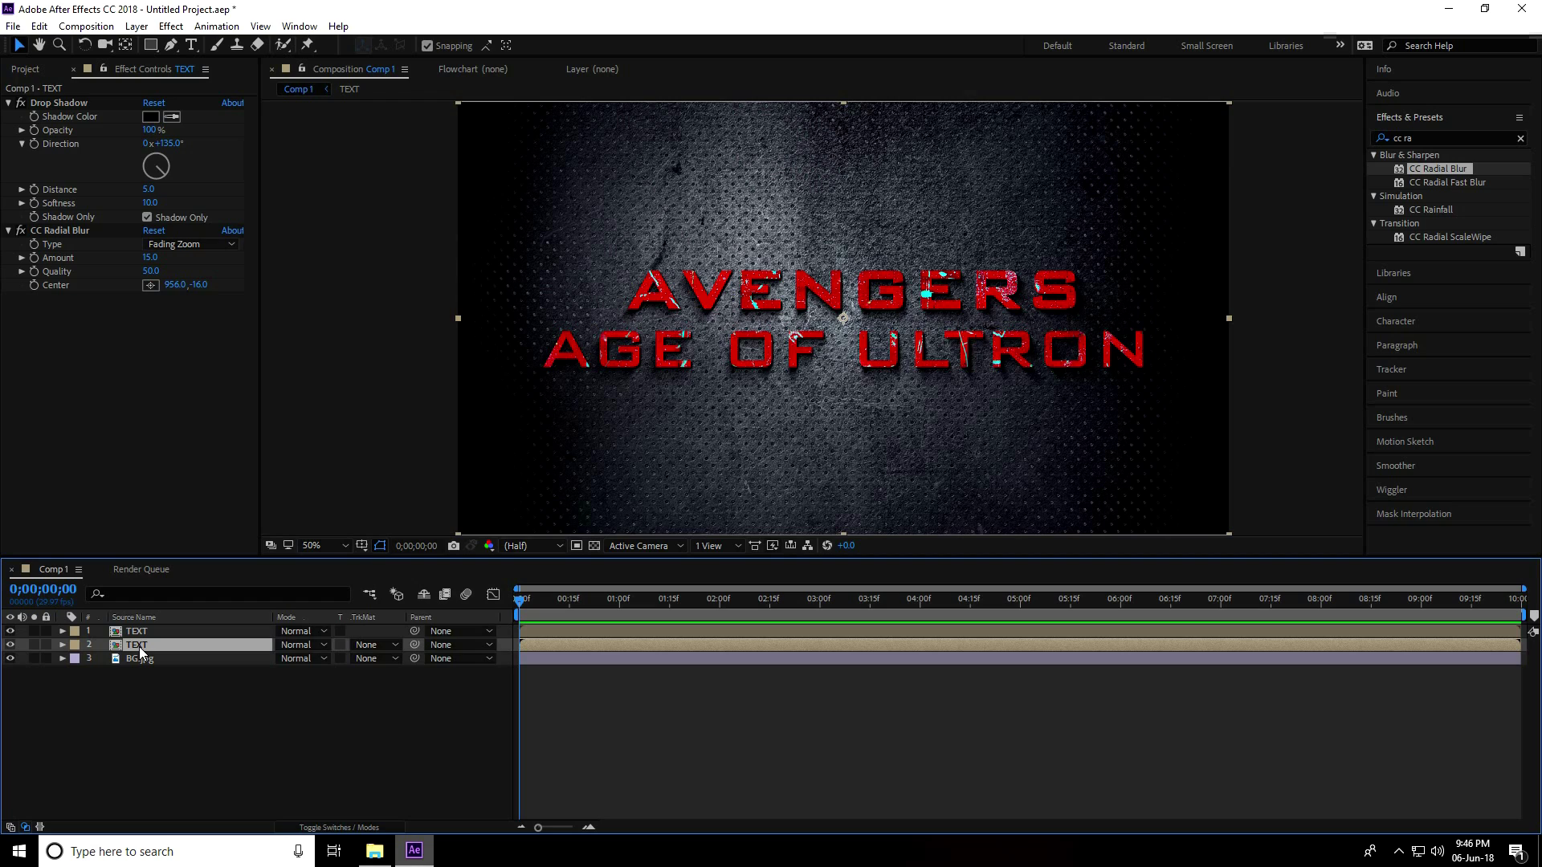
{"action": "key", "text": "ctrl+d"}
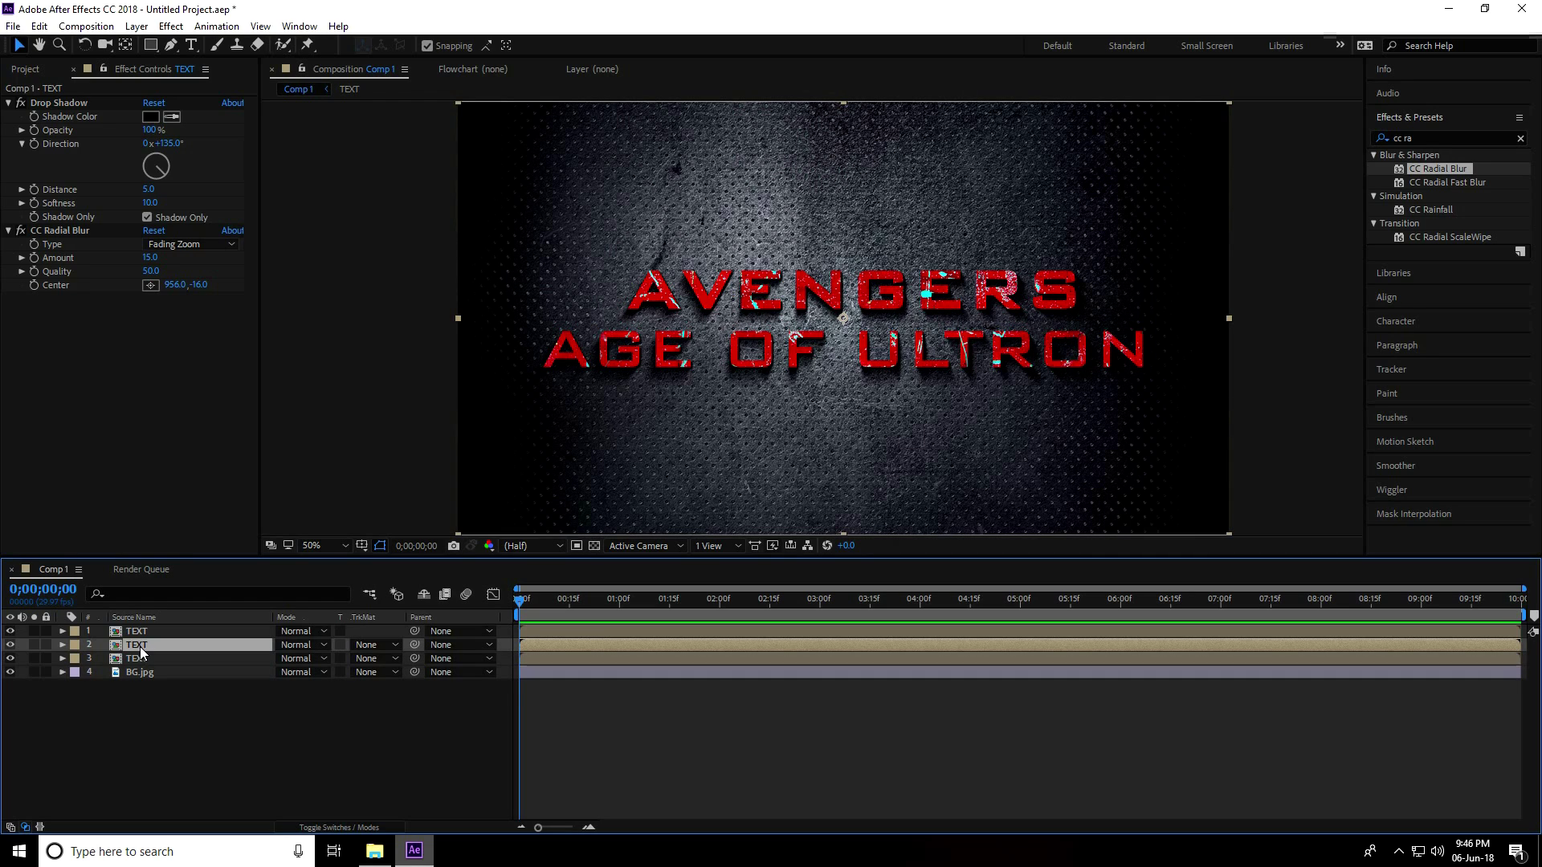
{"action": "left_click", "coordinate": [140, 661]}
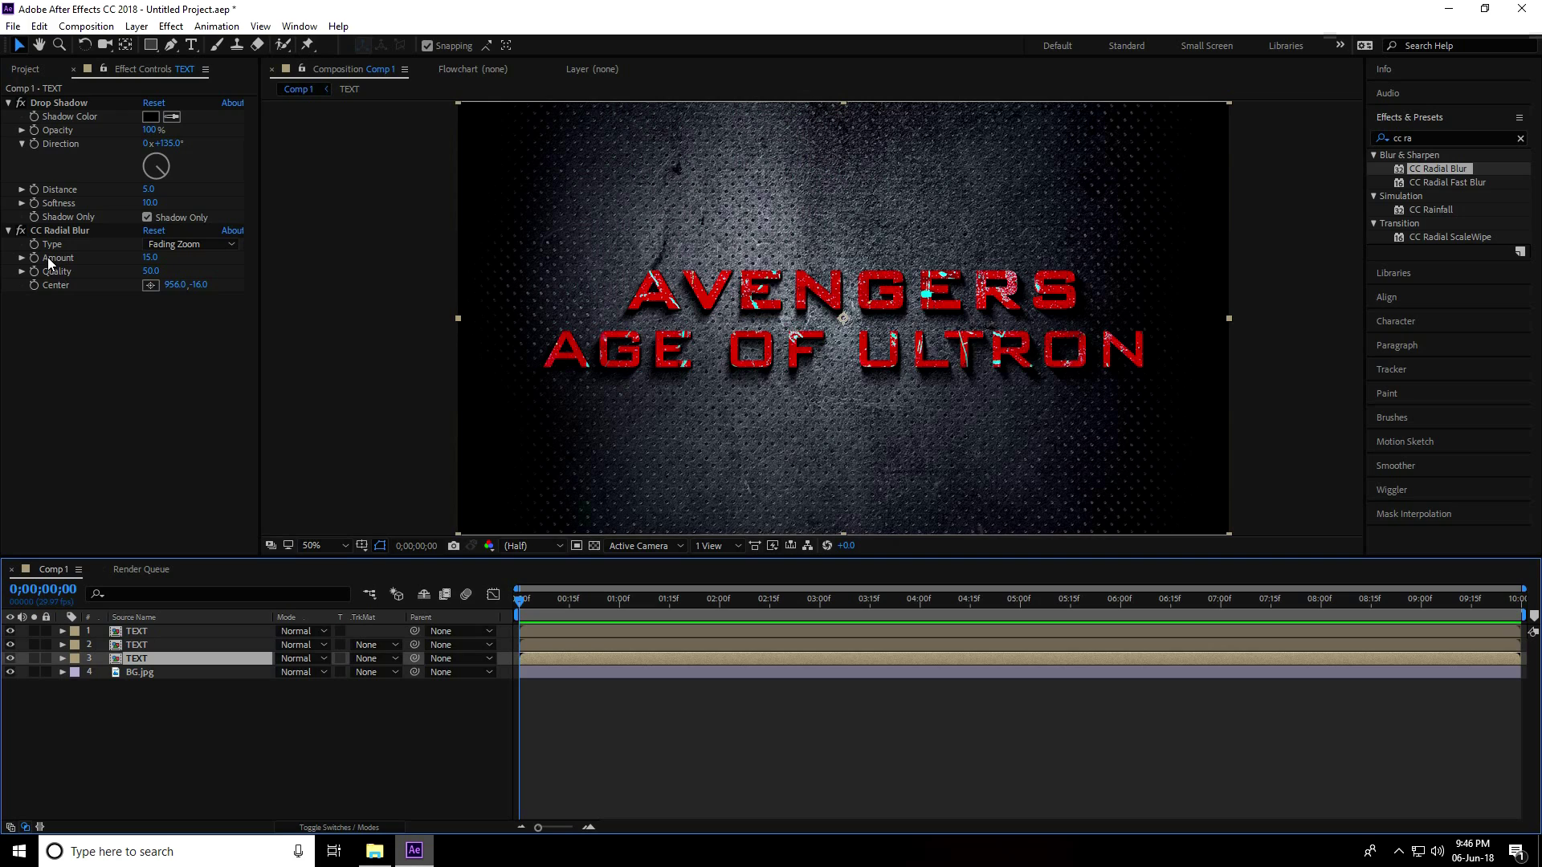
{"action": "left_click", "coordinate": [149, 258]}
{"action": "type", "text": "20"}
{"action": "key", "text": "Return"}
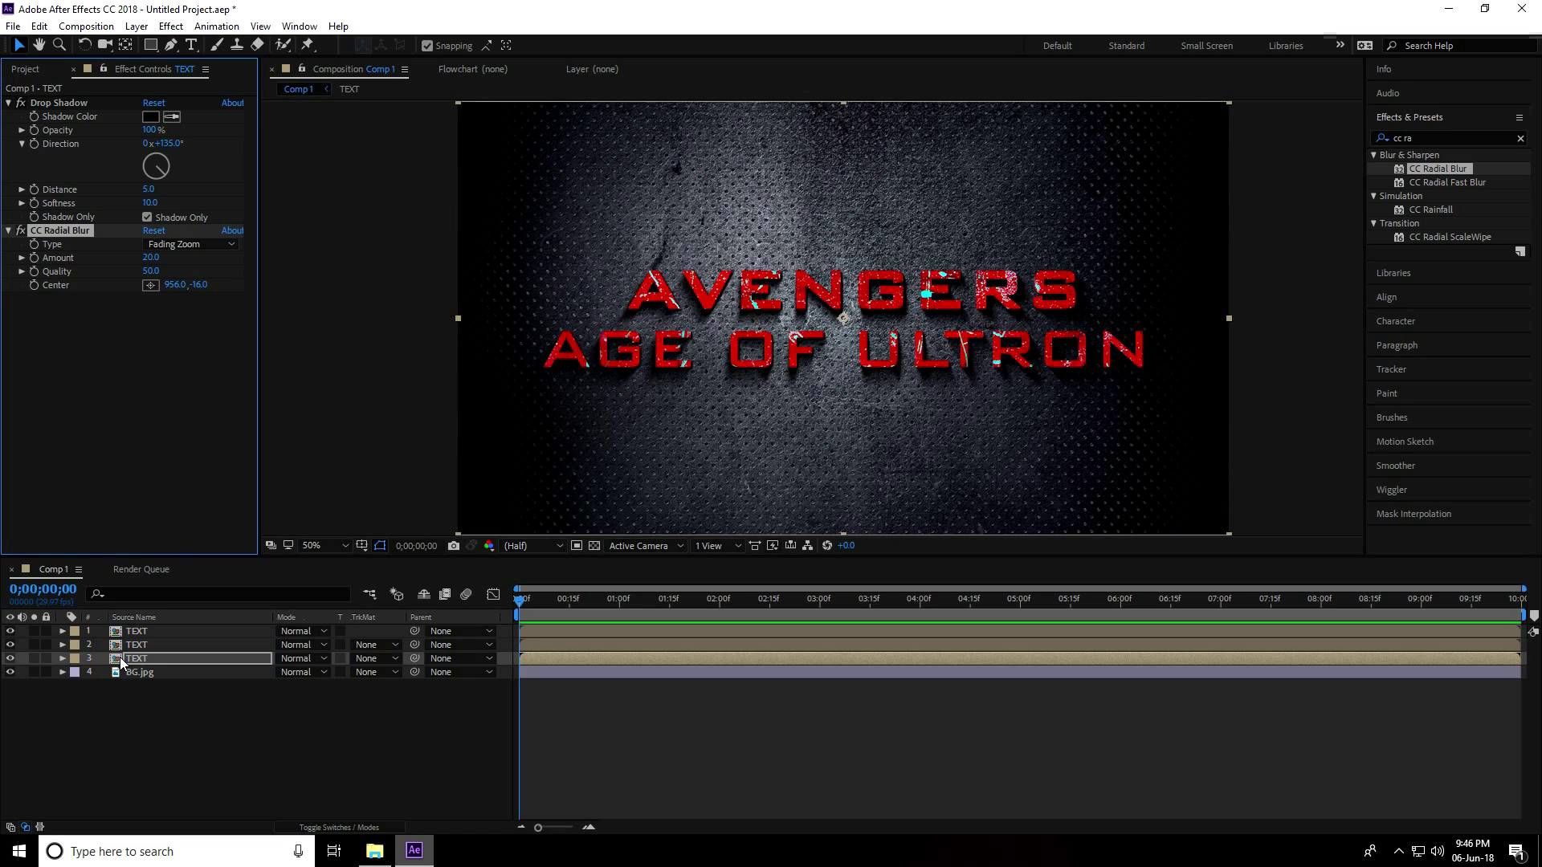
Set the new copy's opacity to 60% and select all three TEXT layers
{"action": "key", "text": "t"}
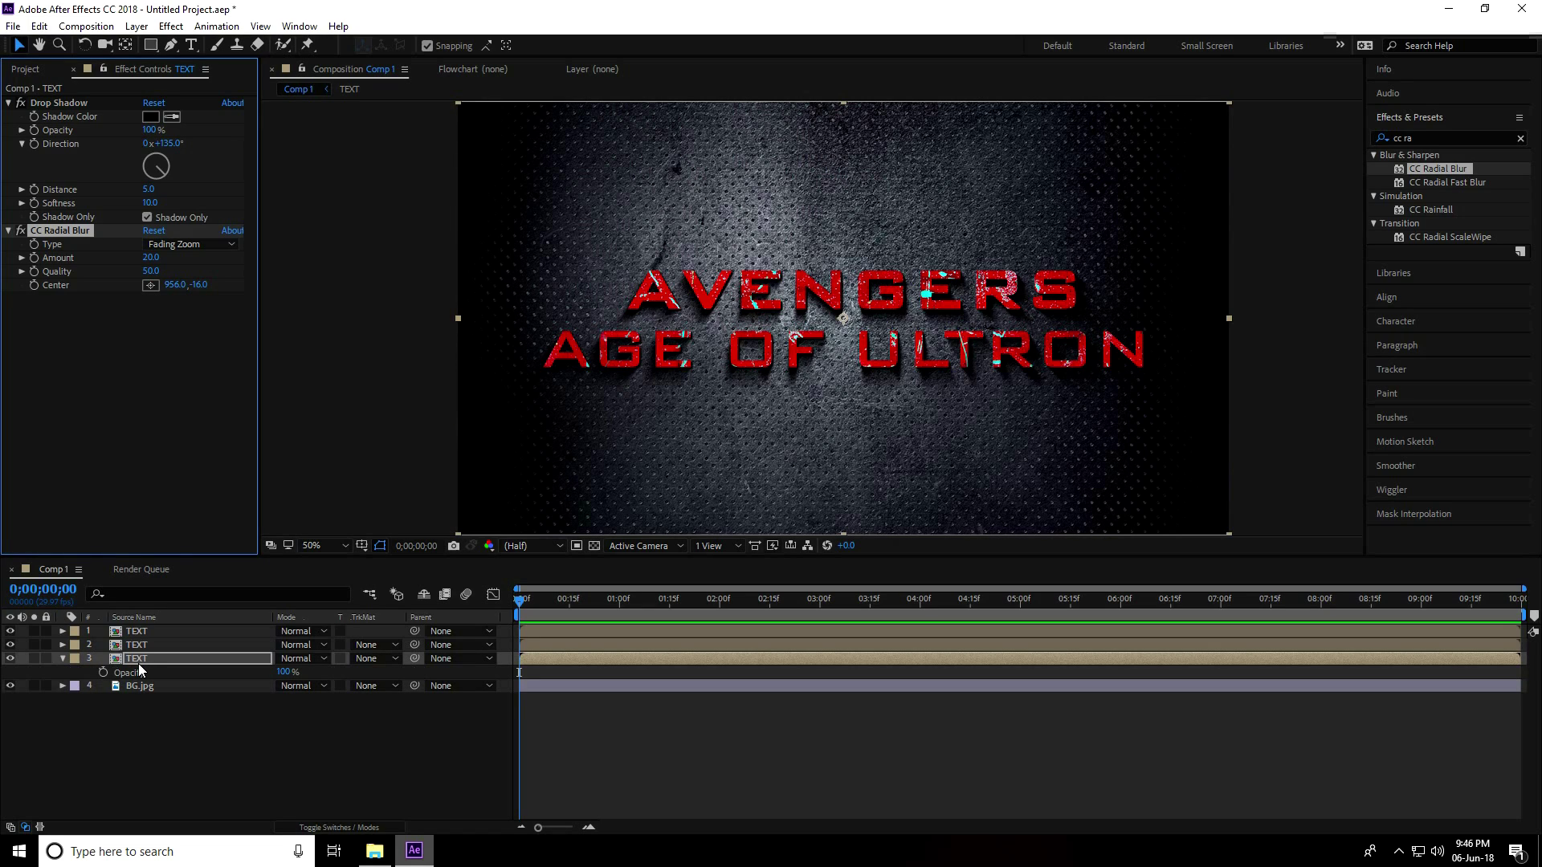
{"action": "left_click_drag", "start_coordinate": [285, 678], "coordinate": [265, 676]}
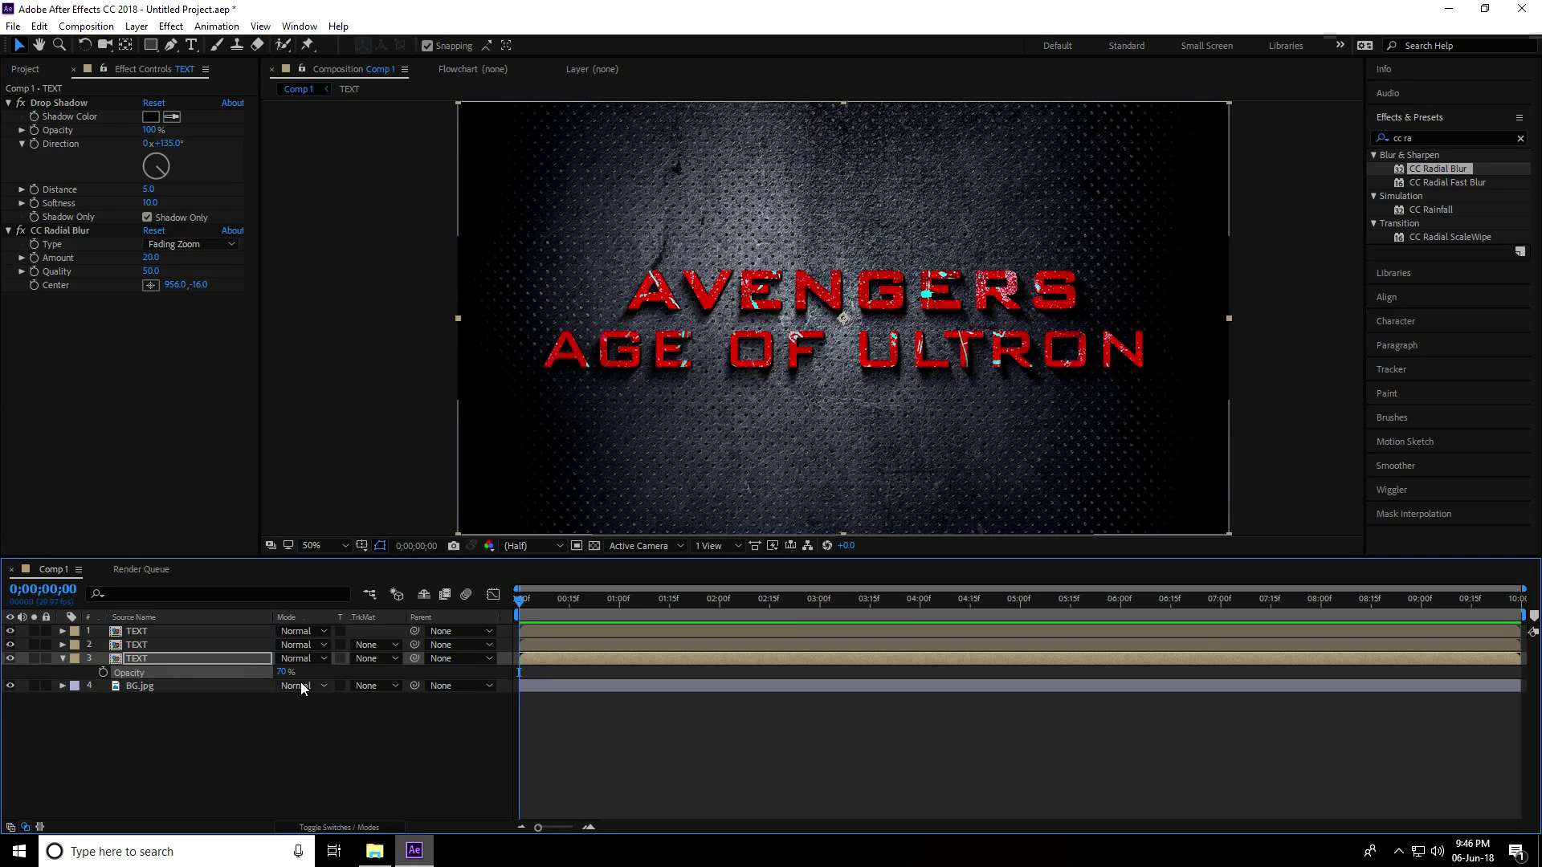
{"action": "left_click", "coordinate": [284, 672]}
{"action": "type", "text": "60"}
{"action": "key", "text": "Return"}
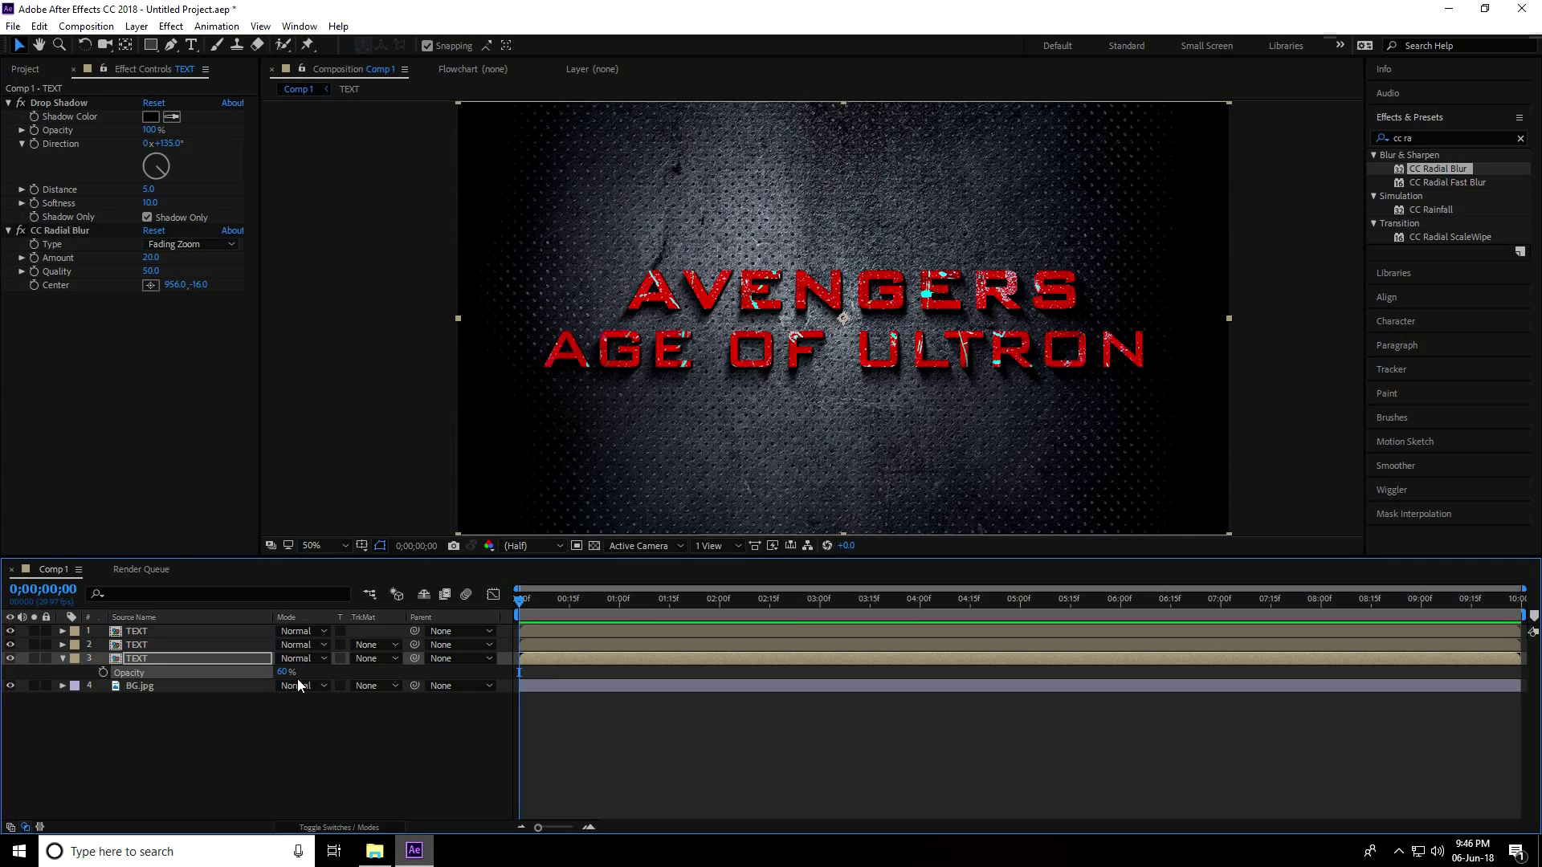
{"action": "scroll", "coordinate": [654, 311], "scroll_direction": "up", "scroll_amount": 2}
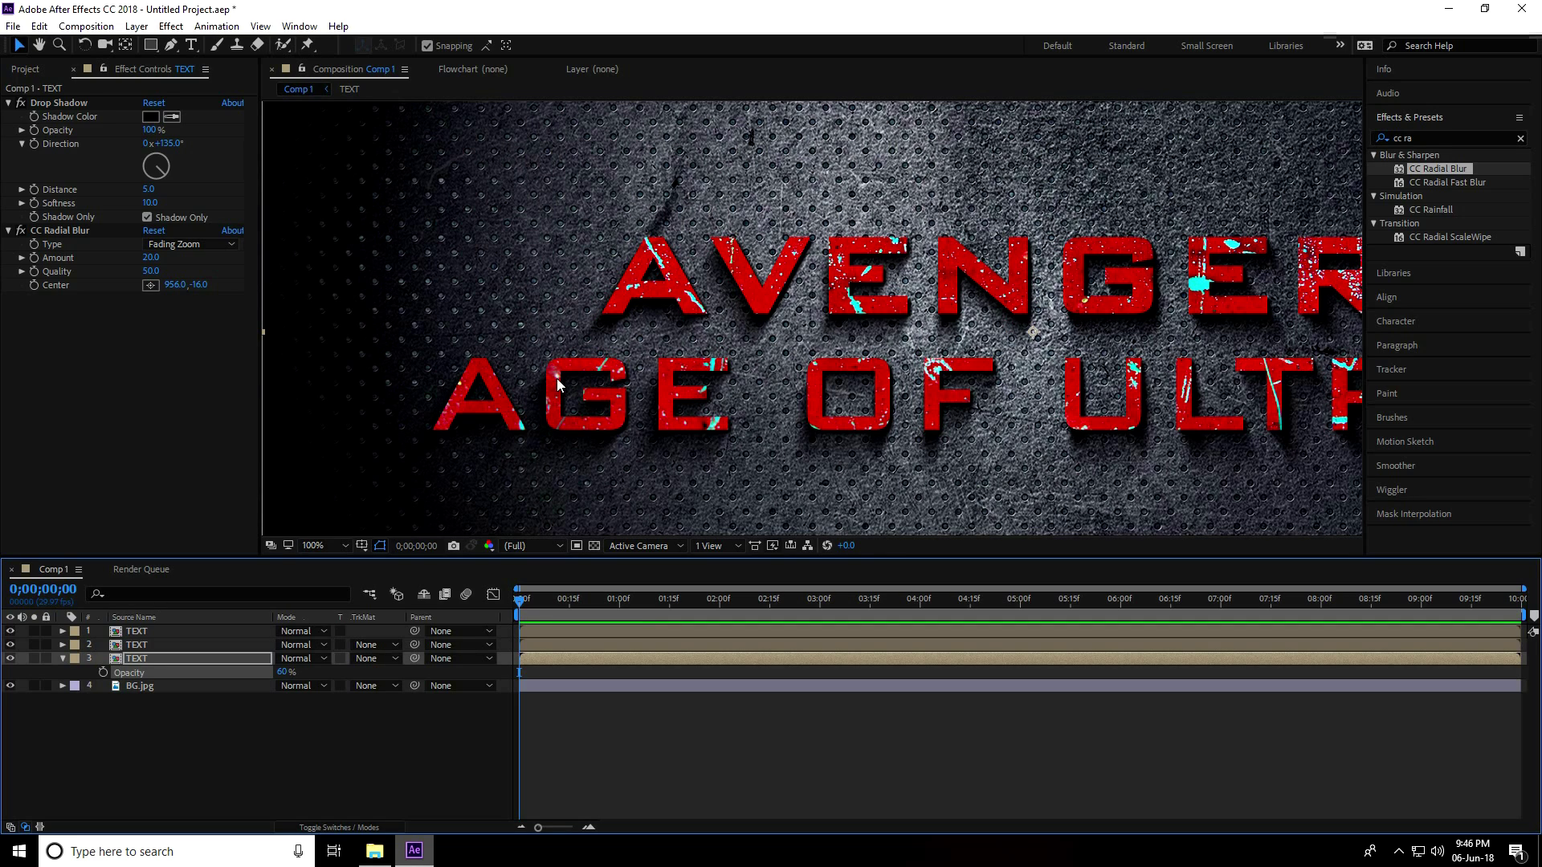
{"action": "scroll", "coordinate": [556, 378], "scroll_direction": "down", "scroll_amount": 2}
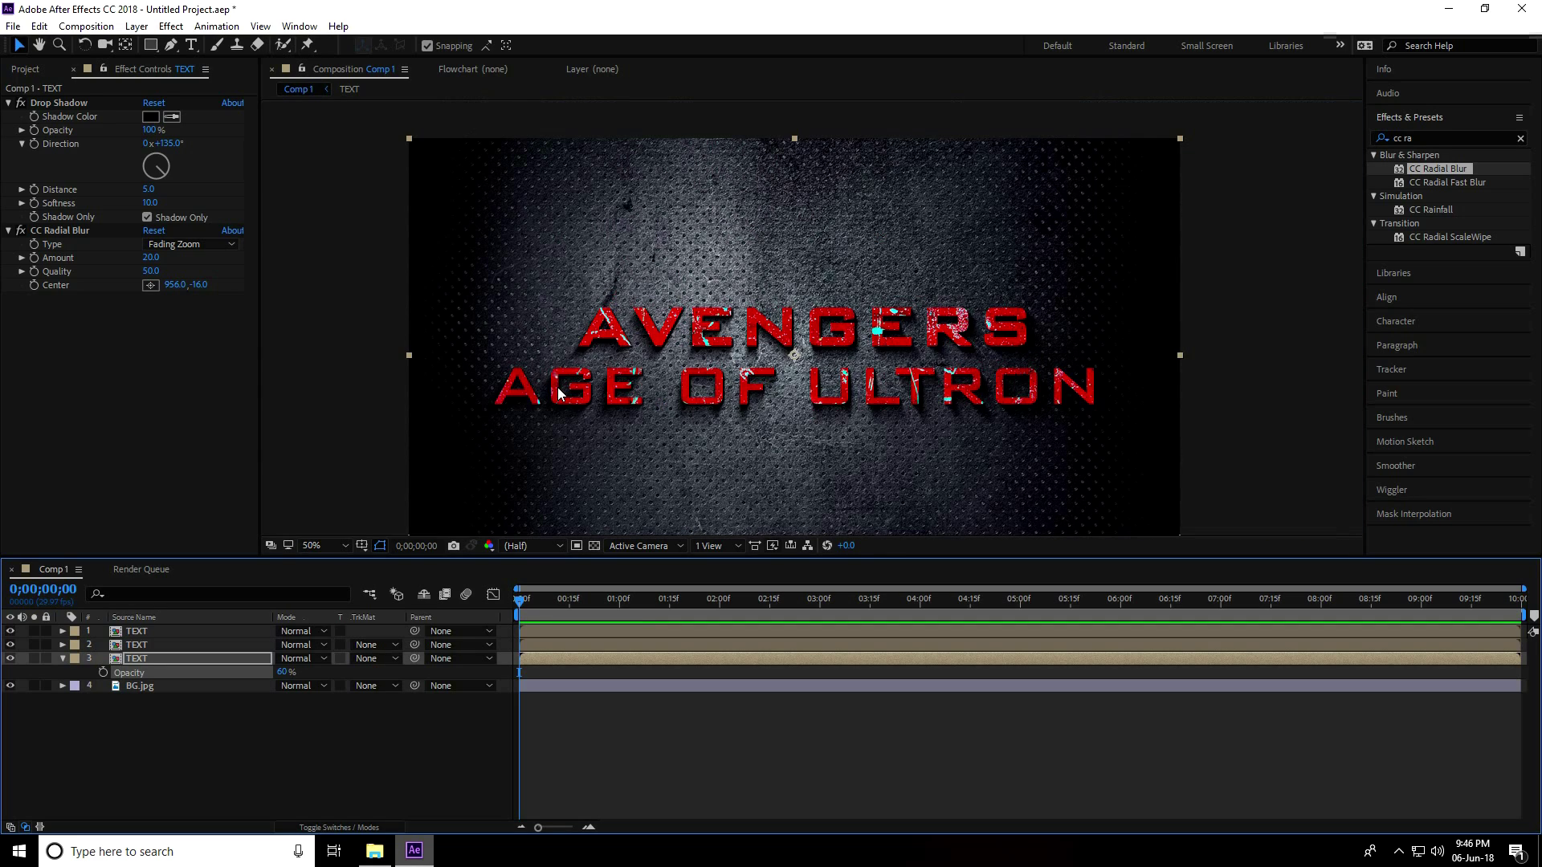
{"action": "left_click", "coordinate": [62, 658]}
{"action": "left_click", "coordinate": [138, 632], "text": "shift"}
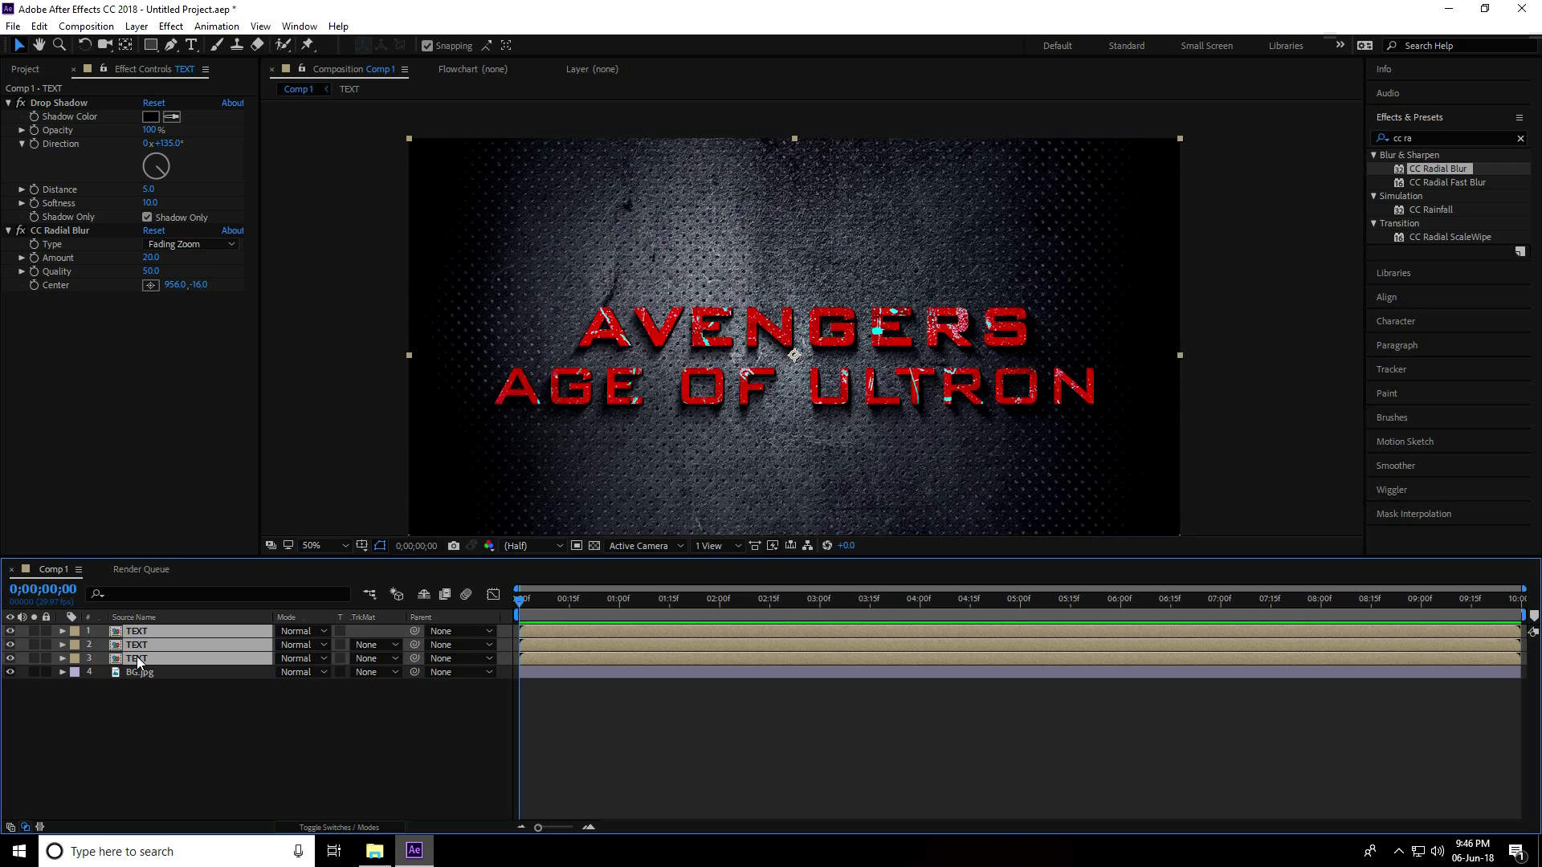
Pre-compose the three TEXT layers into a composition named 3D Title
{"action": "right_click", "coordinate": [138, 660]}
{"action": "left_click", "coordinate": [177, 685]}
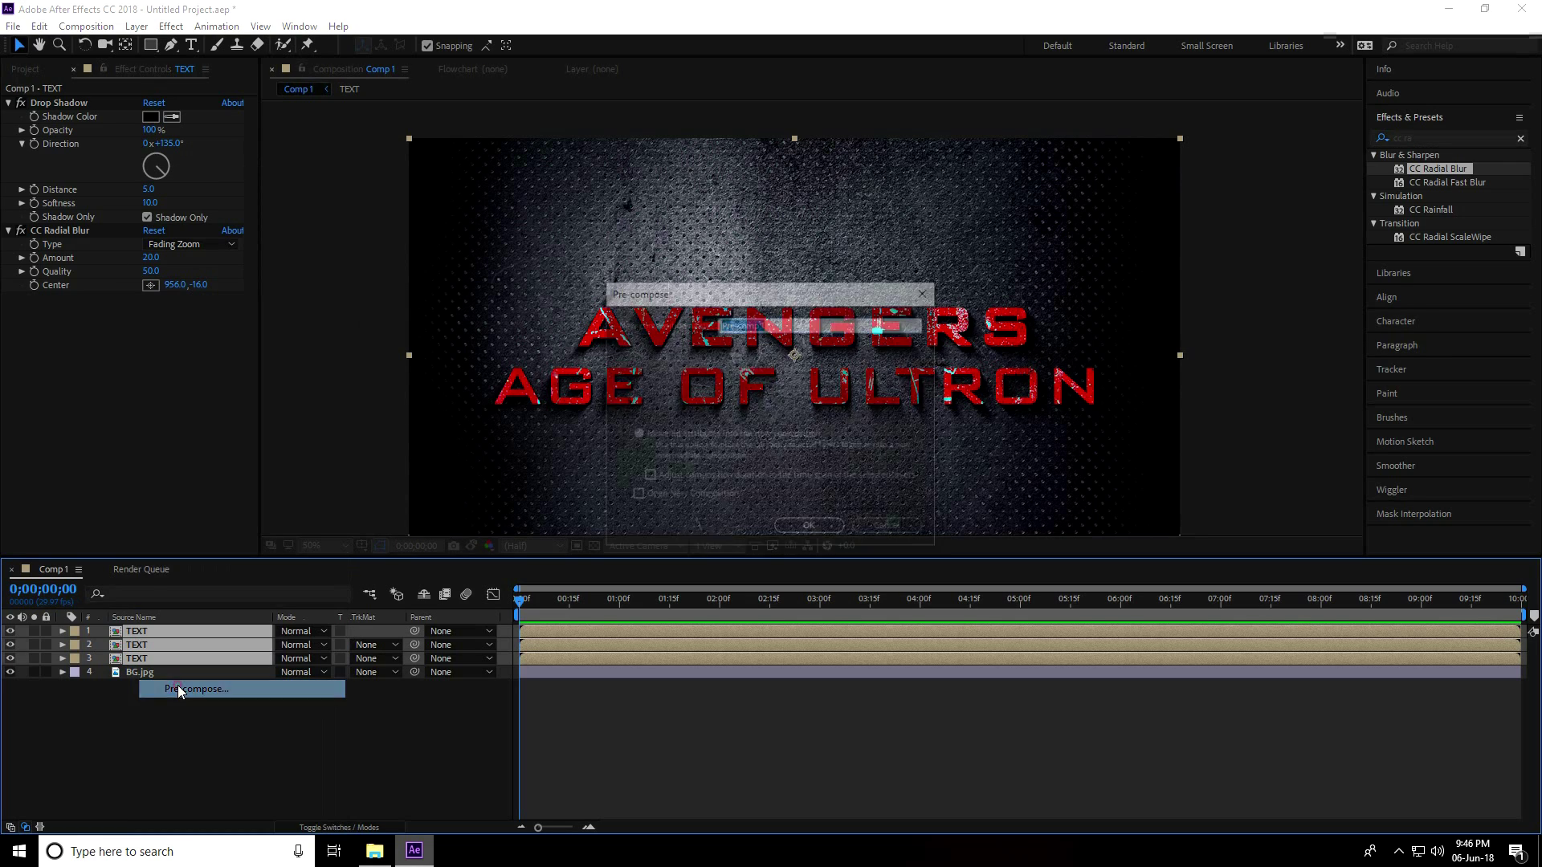
{"action": "key", "text": "BackSpace"}
{"action": "type", "text": "Title"}
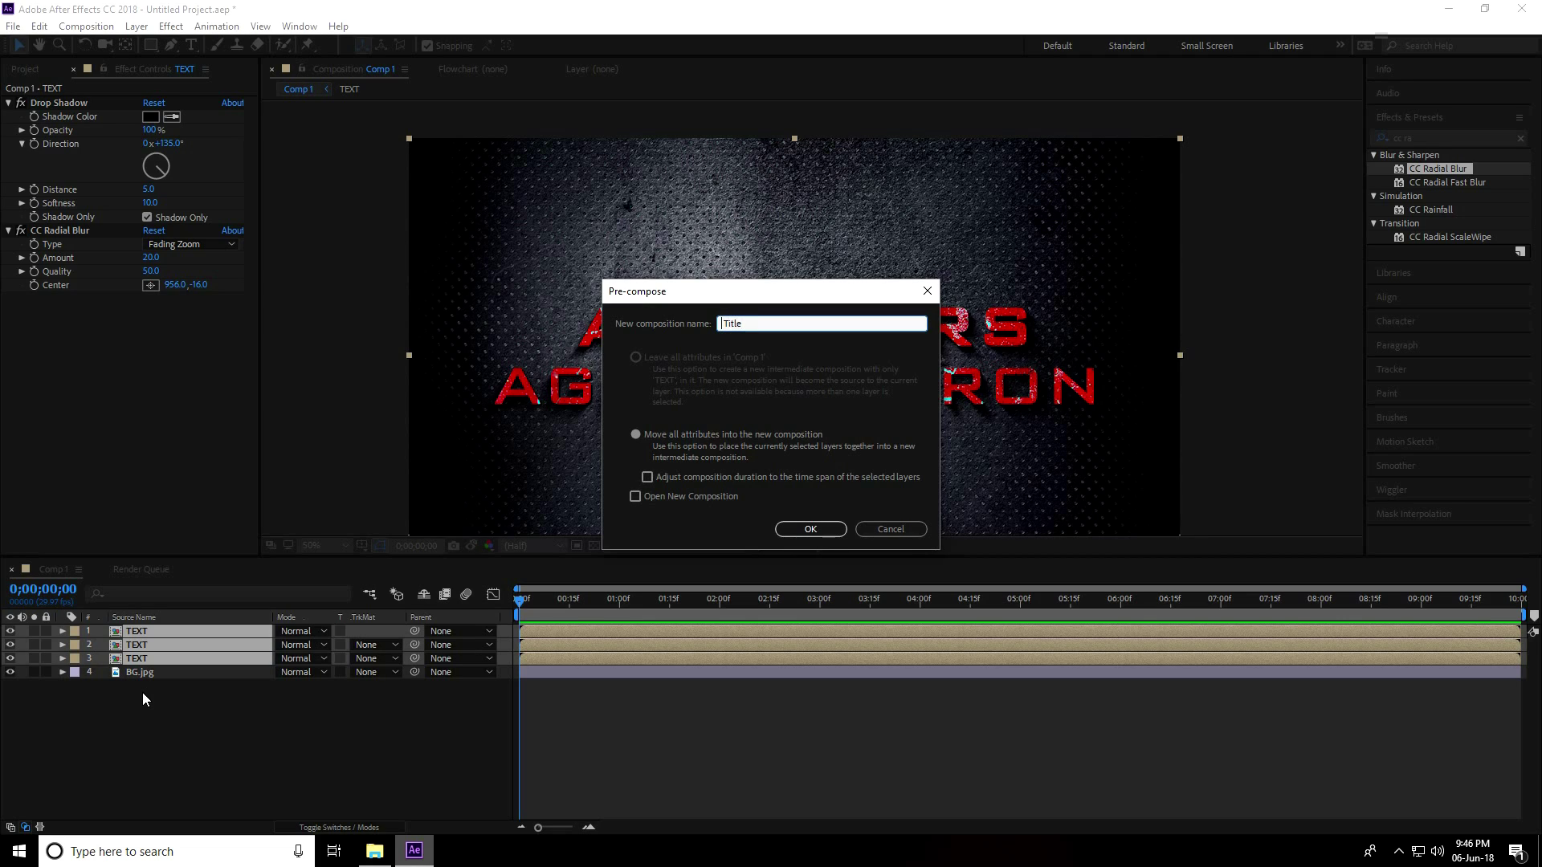
{"action": "type", "text": "3D"}
{"action": "left_click", "coordinate": [811, 530]}
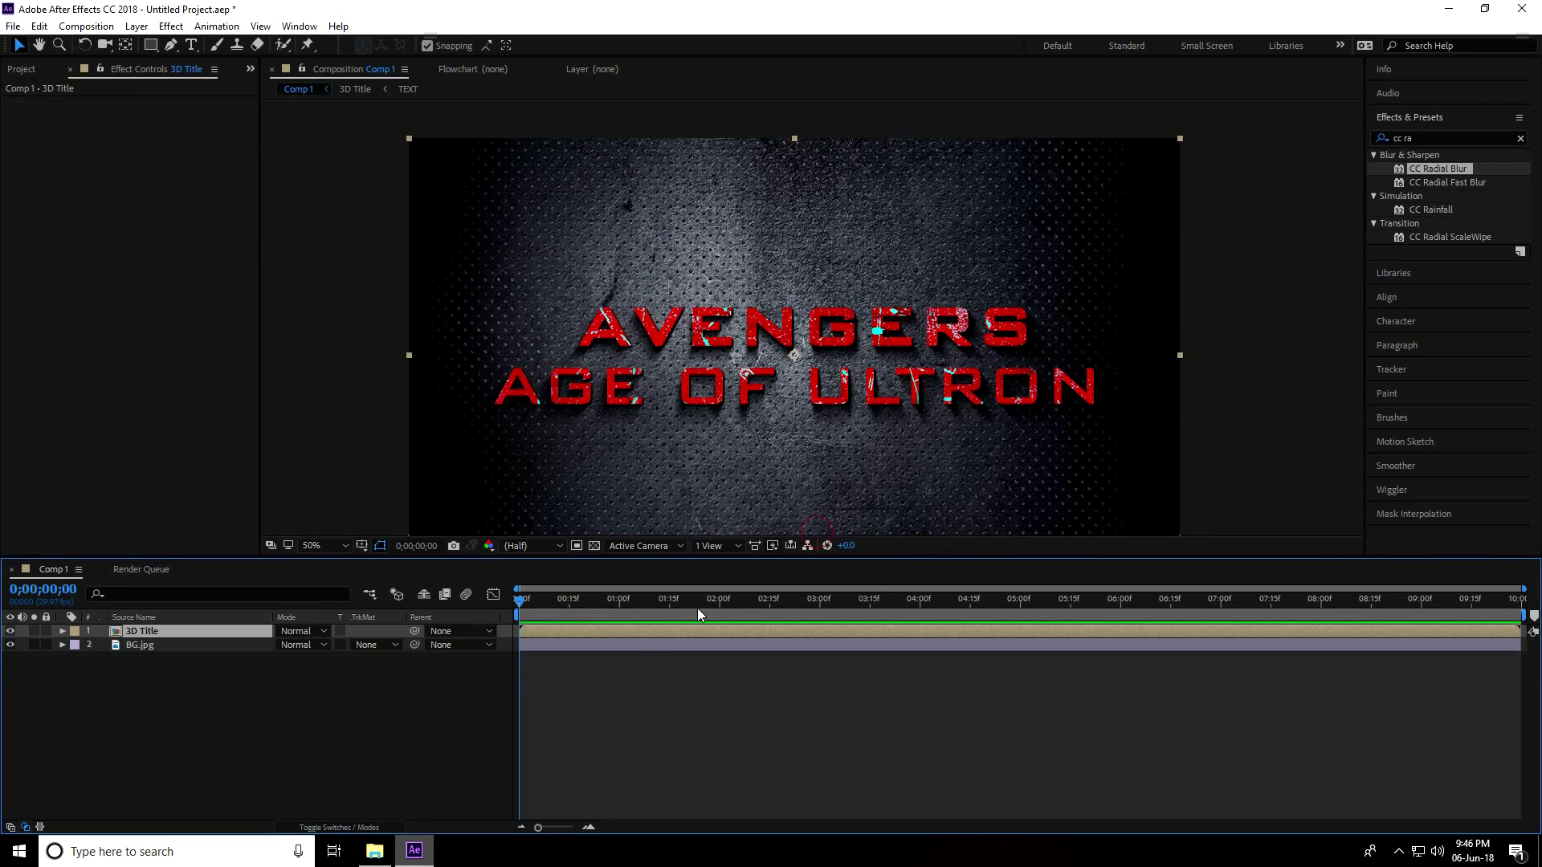
Enable the 3D Layer switch on 3D Title and BG.jpg
{"action": "left_click", "coordinate": [339, 828]}
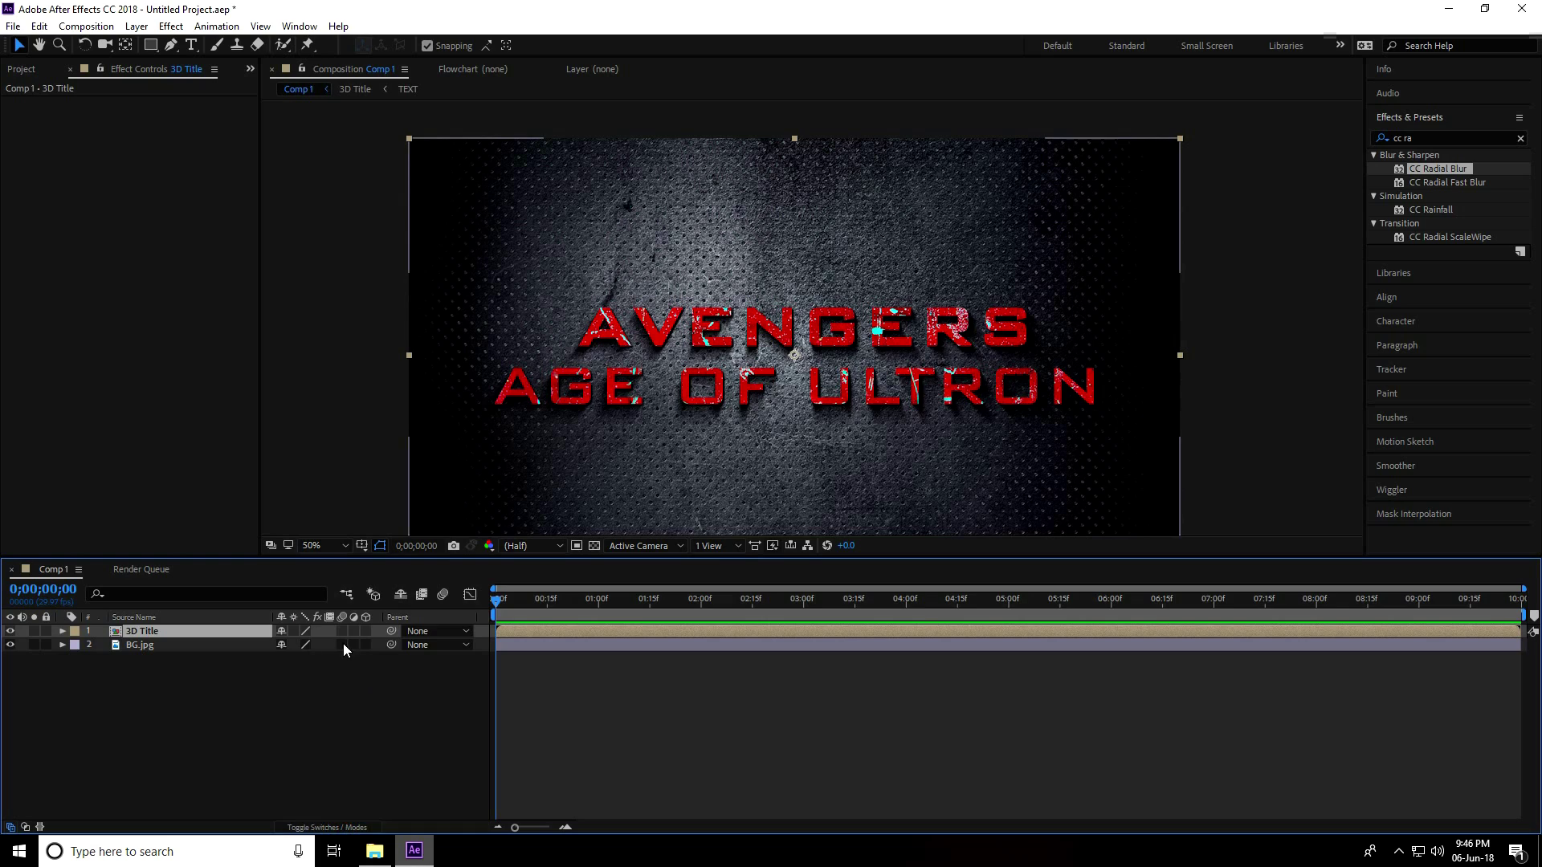
{"action": "left_click_drag", "start_coordinate": [368, 632], "coordinate": [368, 653]}
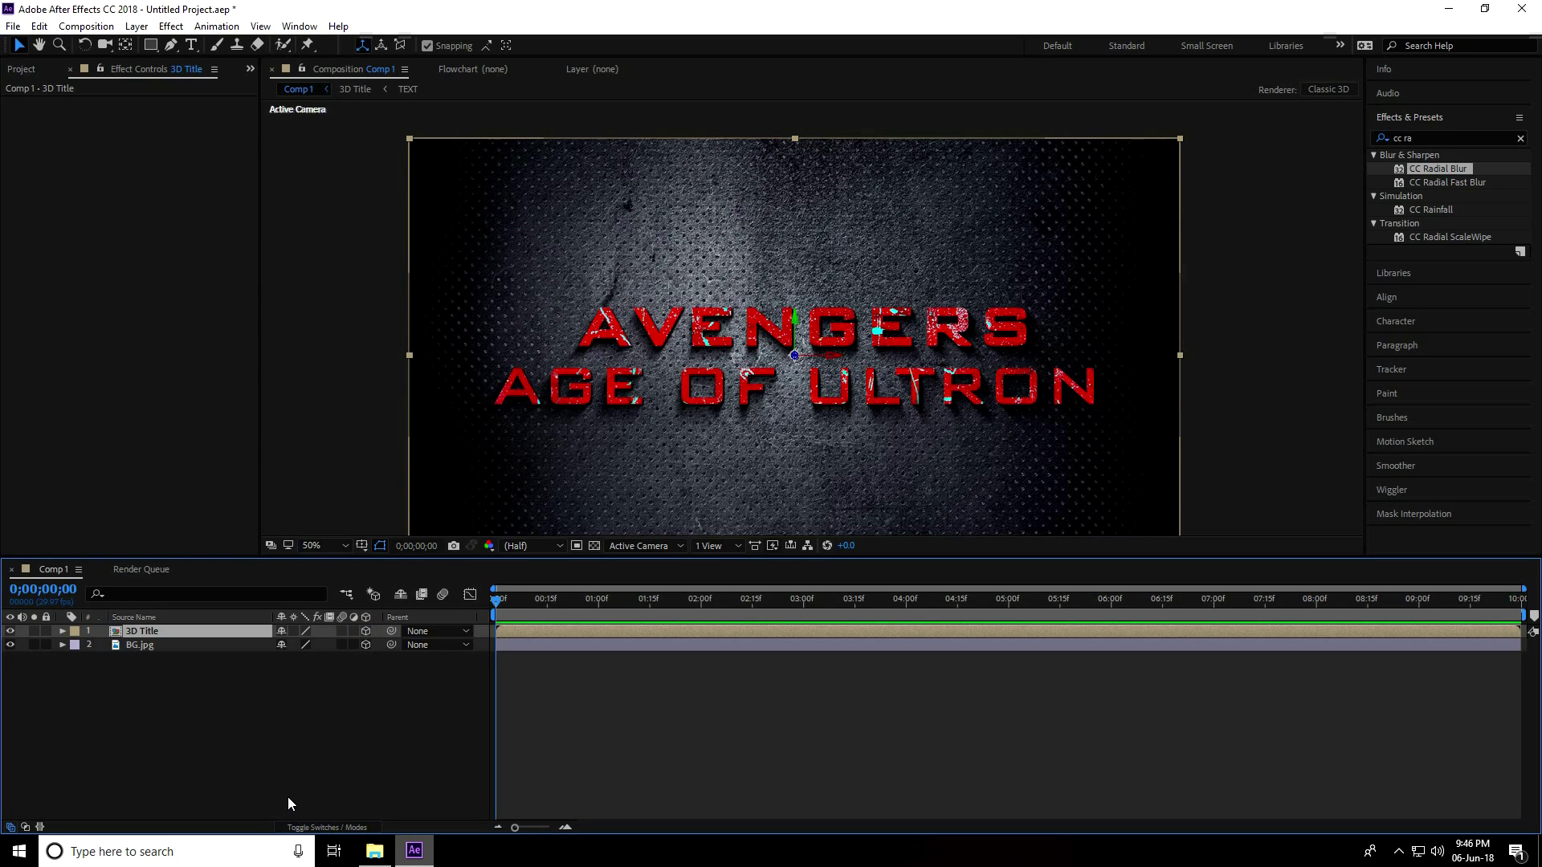
{"action": "left_click", "coordinate": [243, 763]}
Create a 1920x1080 black solid, Black Solid 2, and place it between 3D Title and BG.jpg
{"action": "right_click", "coordinate": [139, 747]}
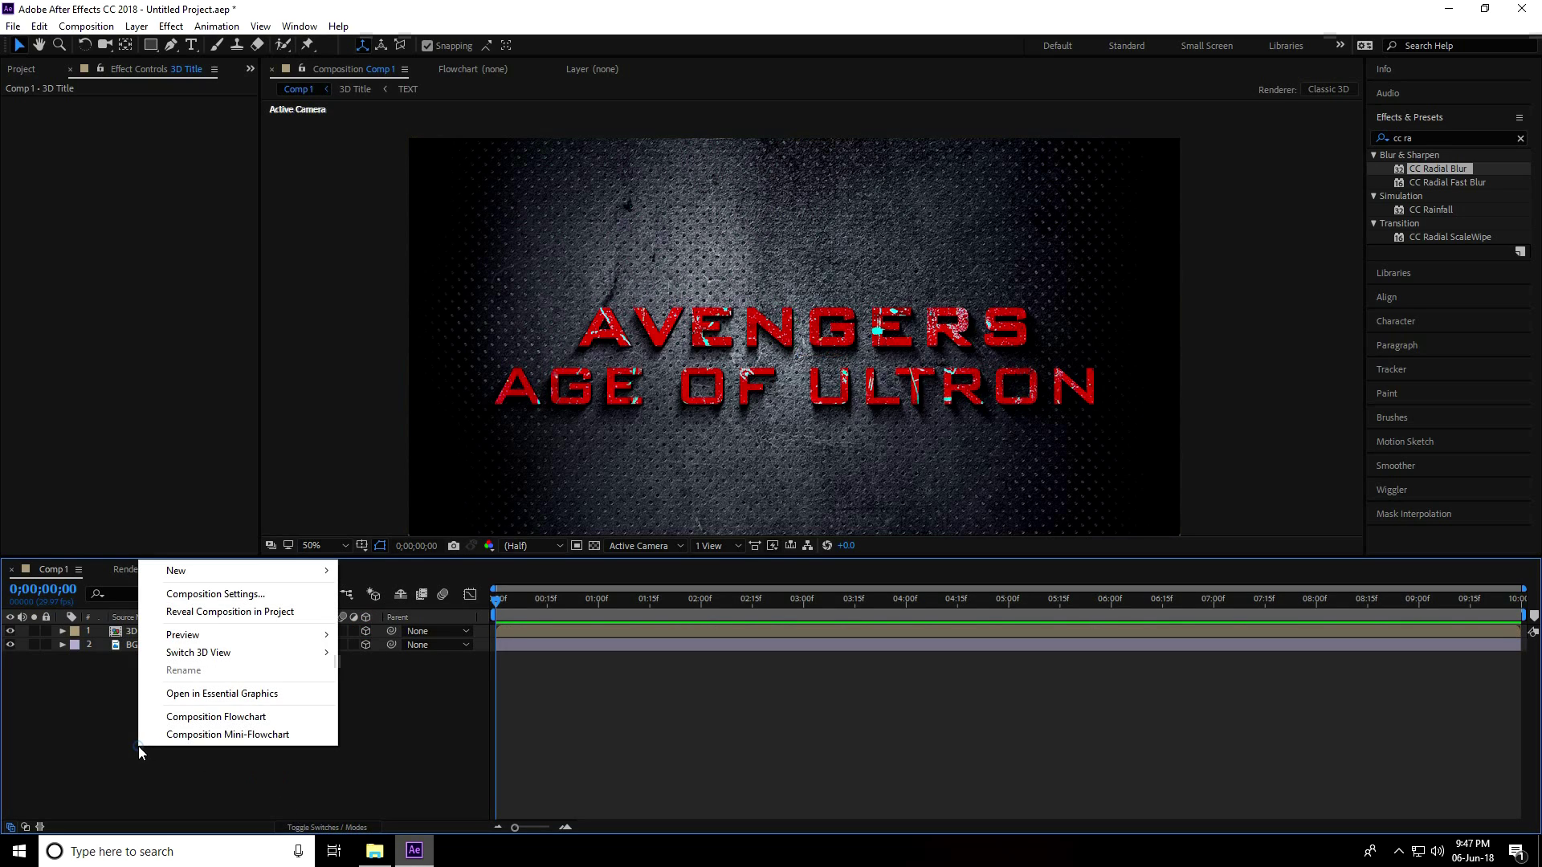
{"action": "mouse_move", "coordinate": [192, 577]}
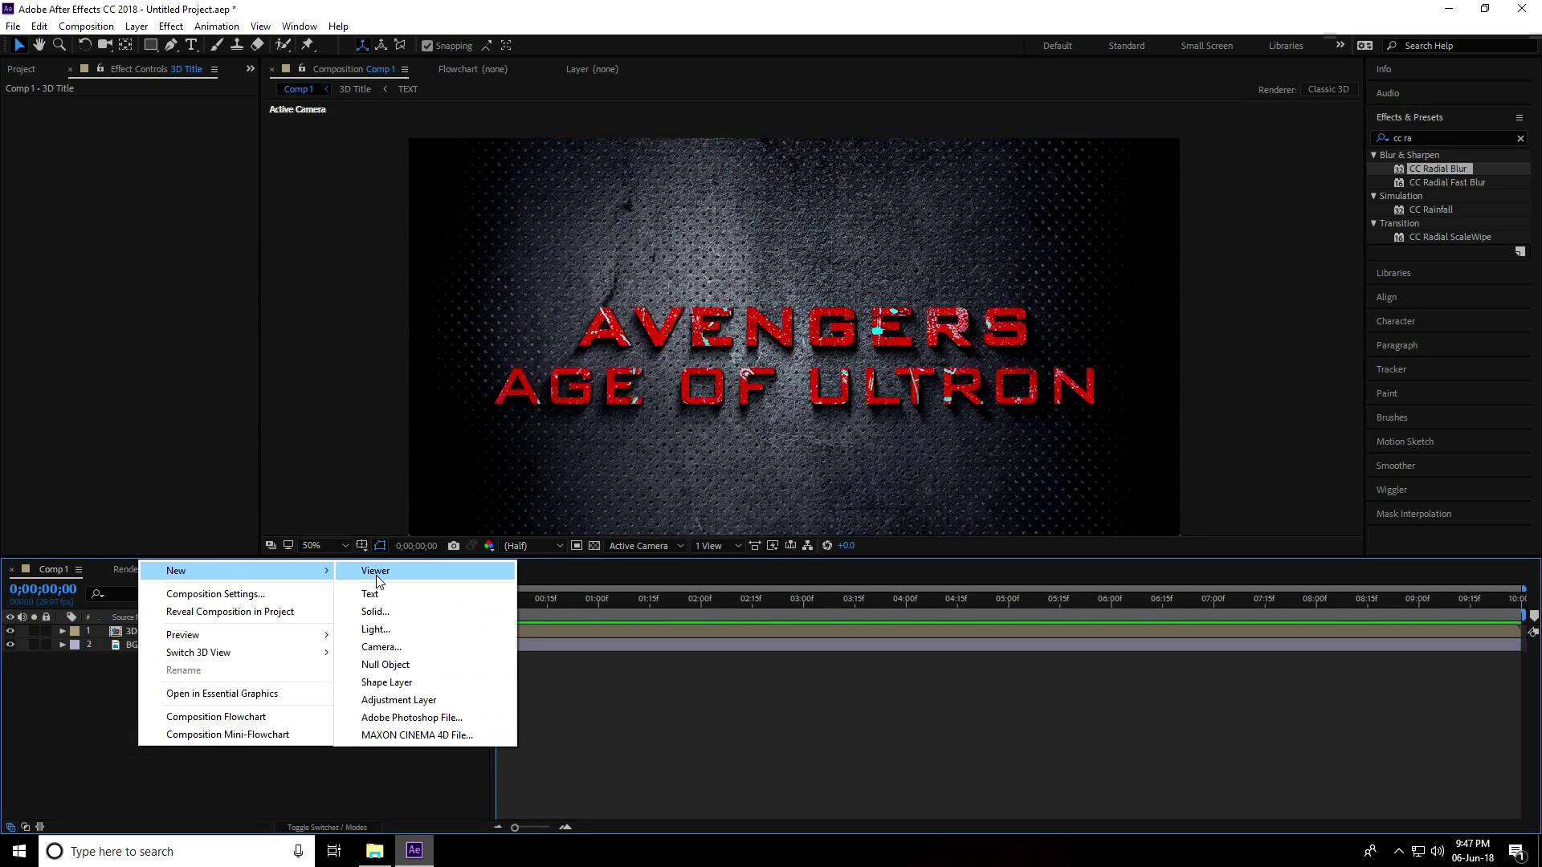
{"action": "left_click", "coordinate": [407, 614]}
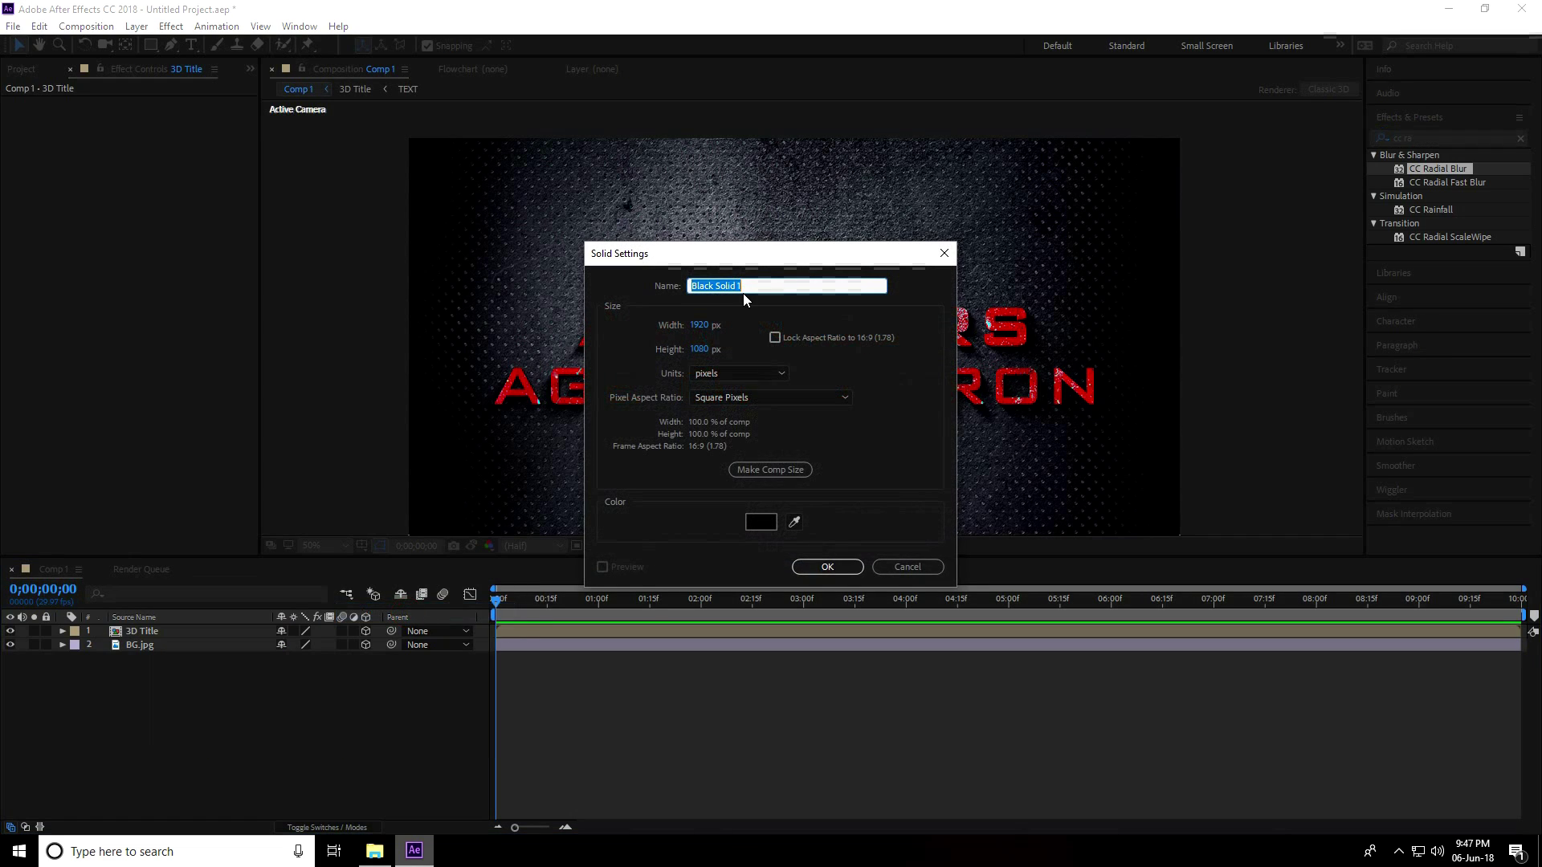
{"action": "left_click", "coordinate": [744, 292]}
{"action": "left_click", "coordinate": [827, 567]}
{"action": "left_click_drag", "start_coordinate": [164, 630], "coordinate": [167, 652]}
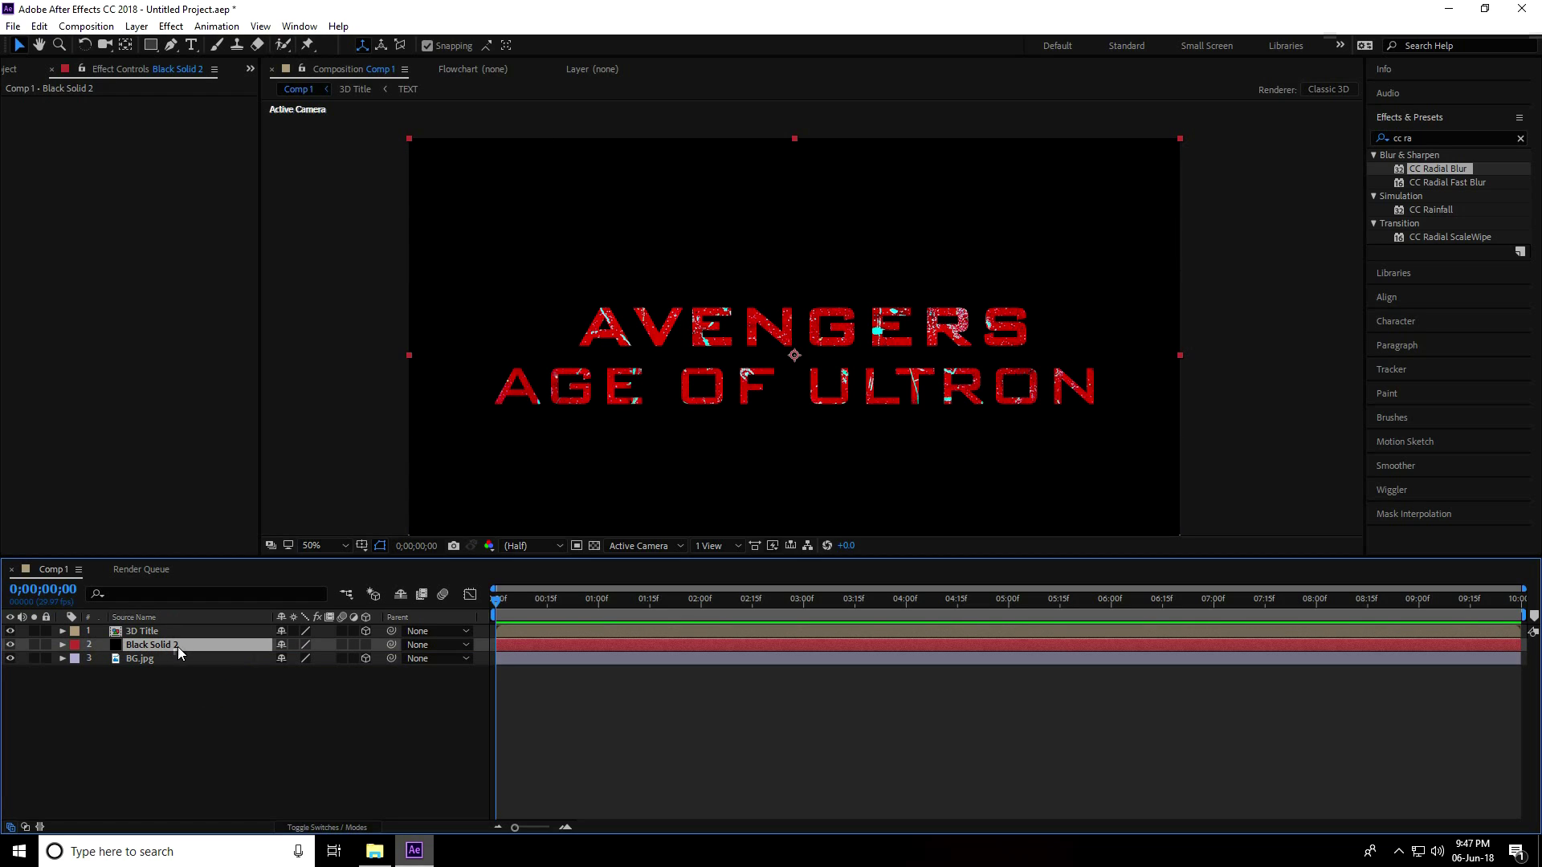
{"action": "mouse_move", "coordinate": [150, 45]}
{"action": "left_mouse_down"}
{"action": "mouse_move", "coordinate": [192, 62]}
{"action": "mouse_move", "coordinate": [191, 79]}
{"action": "mouse_move", "coordinate": [227, 81]}
{"action": "left_mouse_up"}
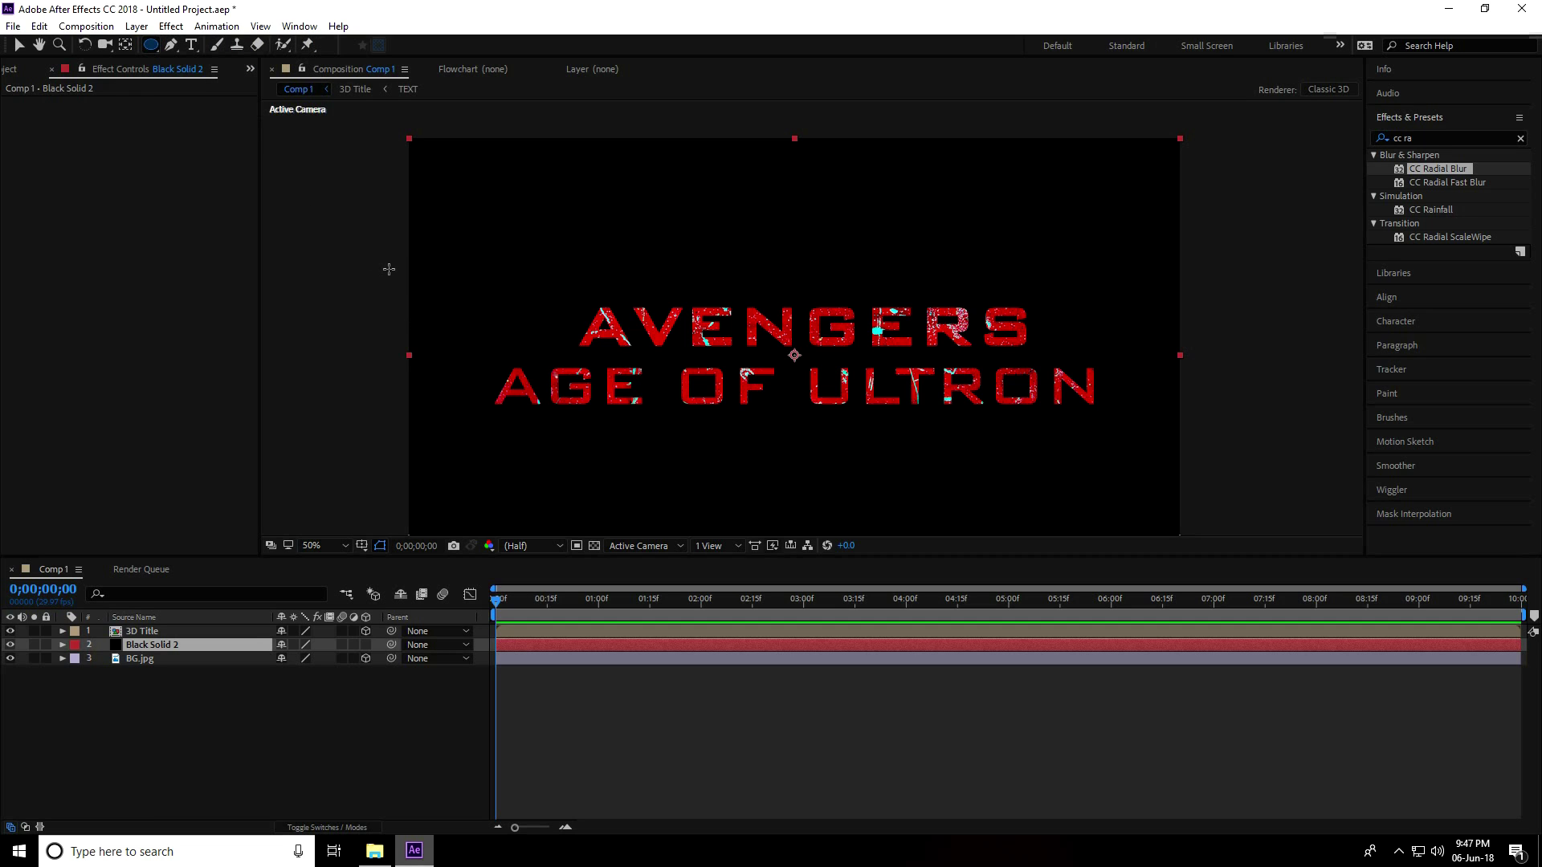
Draw an elliptical mask around the title on Black Solid 2 and set its mode to Subtract
{"action": "left_click_drag", "start_coordinate": [387, 245], "coordinate": [1205, 485]}
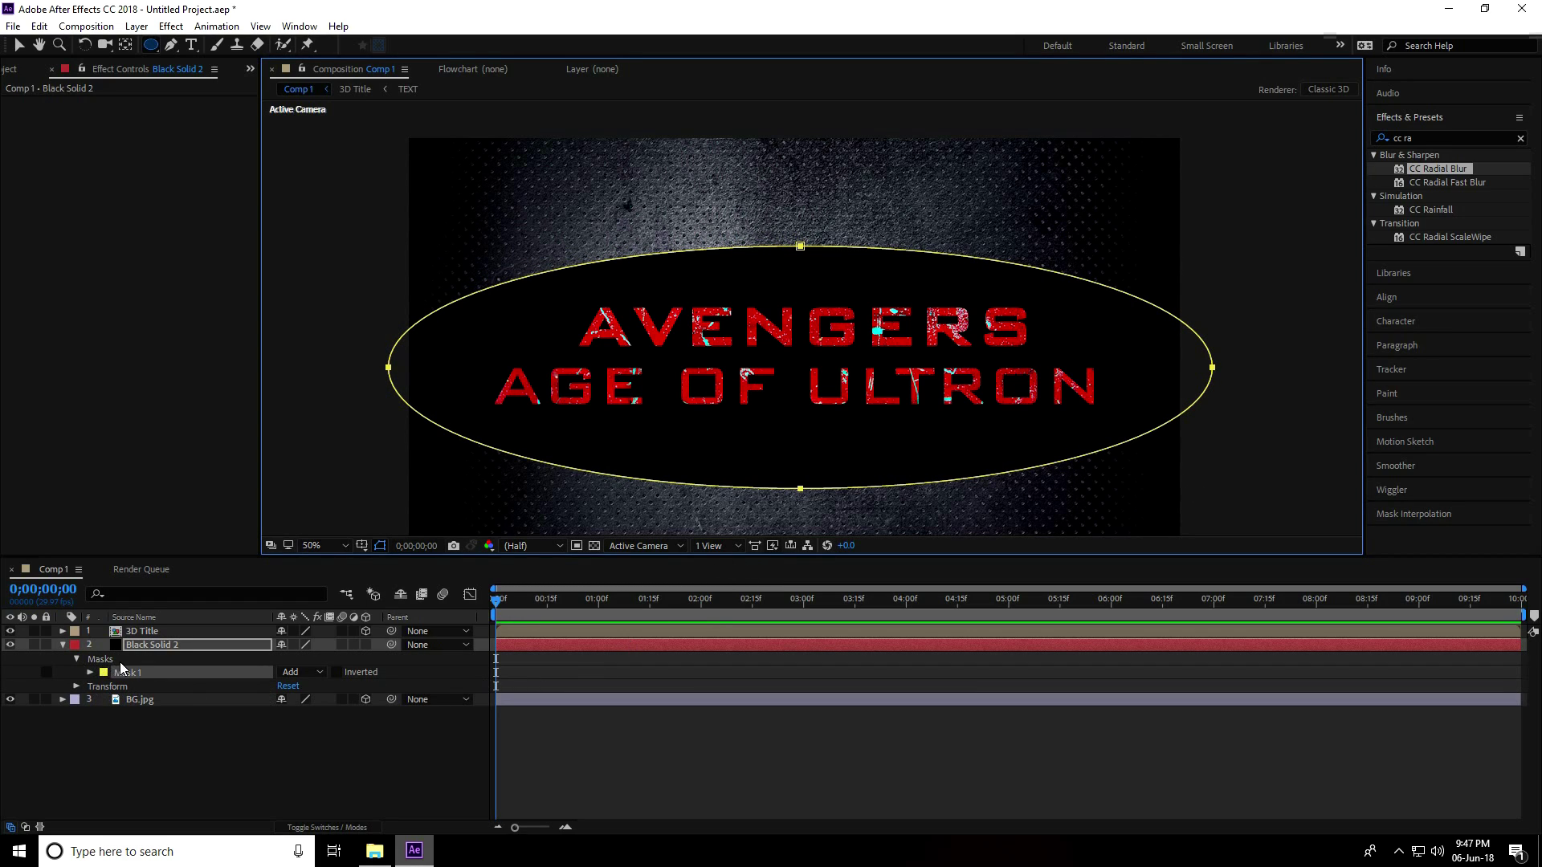
{"action": "left_click", "coordinate": [322, 675]}
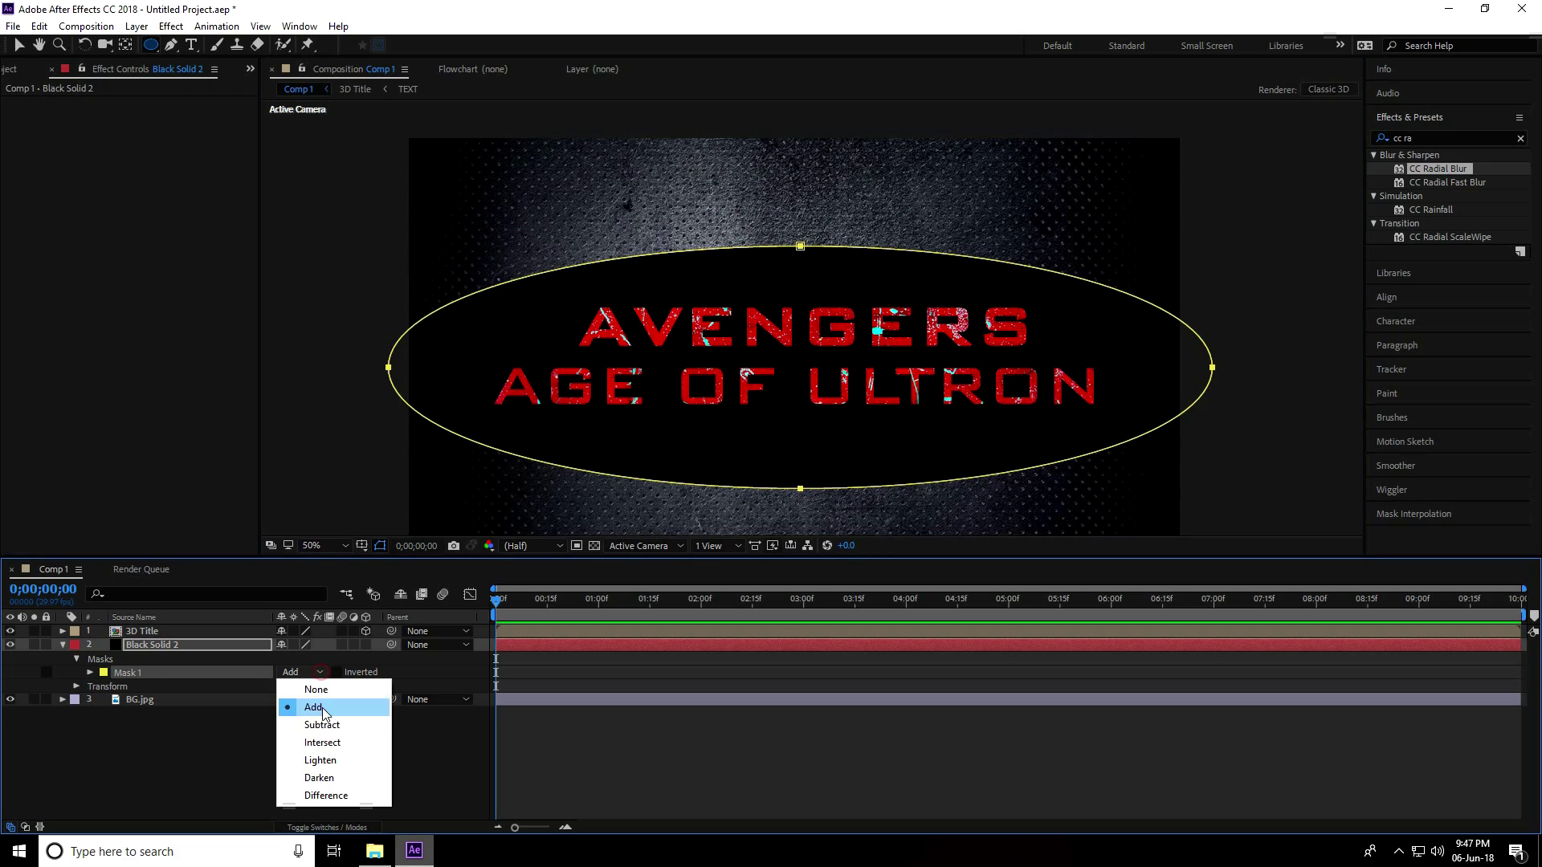
{"action": "left_click", "coordinate": [348, 725]}
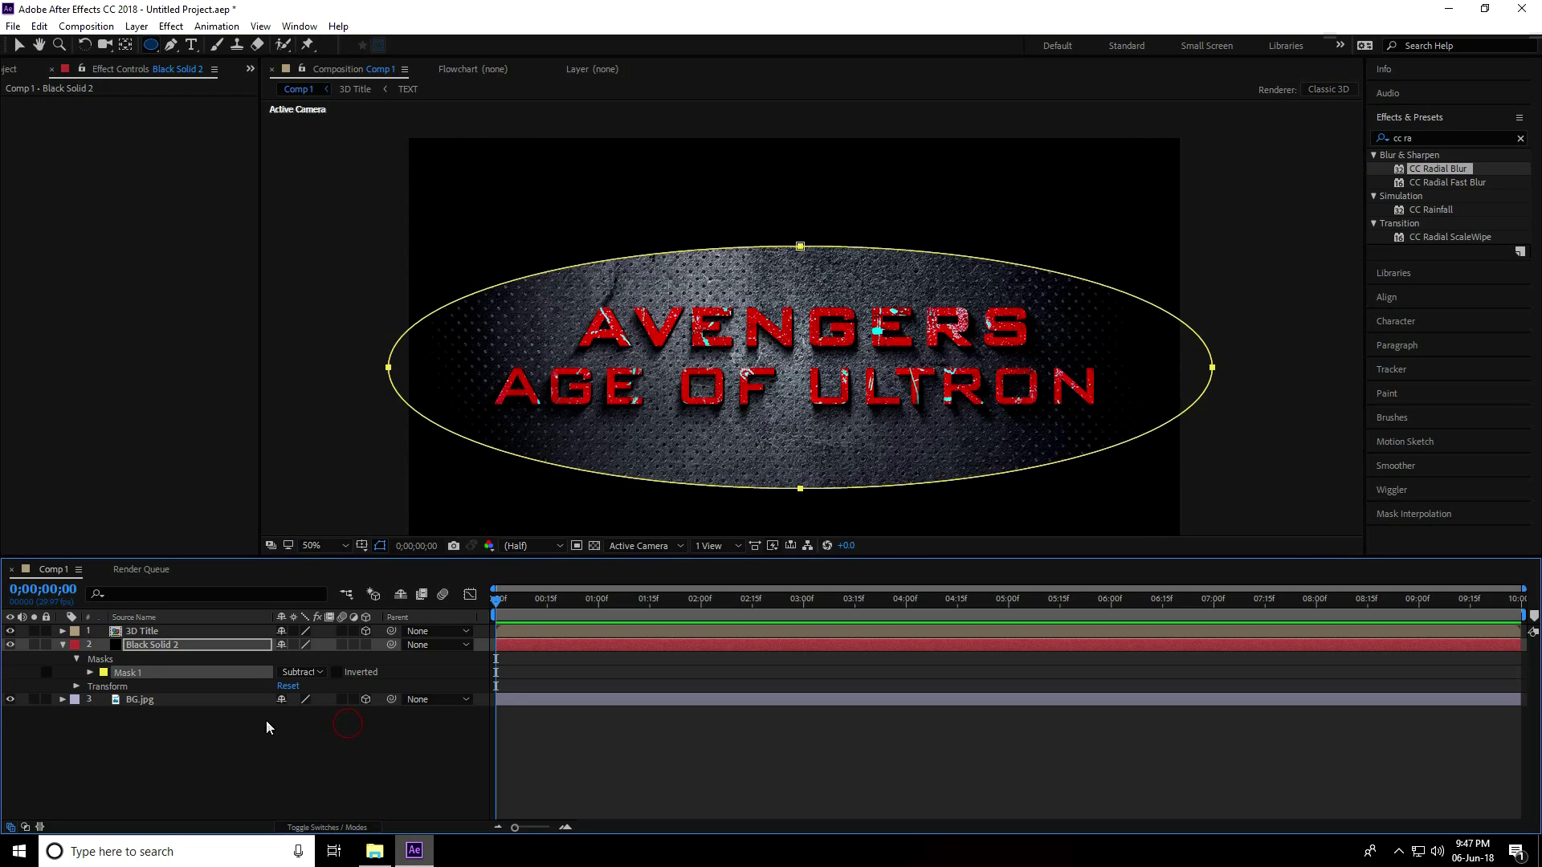
Feather the mask by 350 pixels, then lock and collapse the vignette layer
{"action": "left_click", "coordinate": [88, 673]}
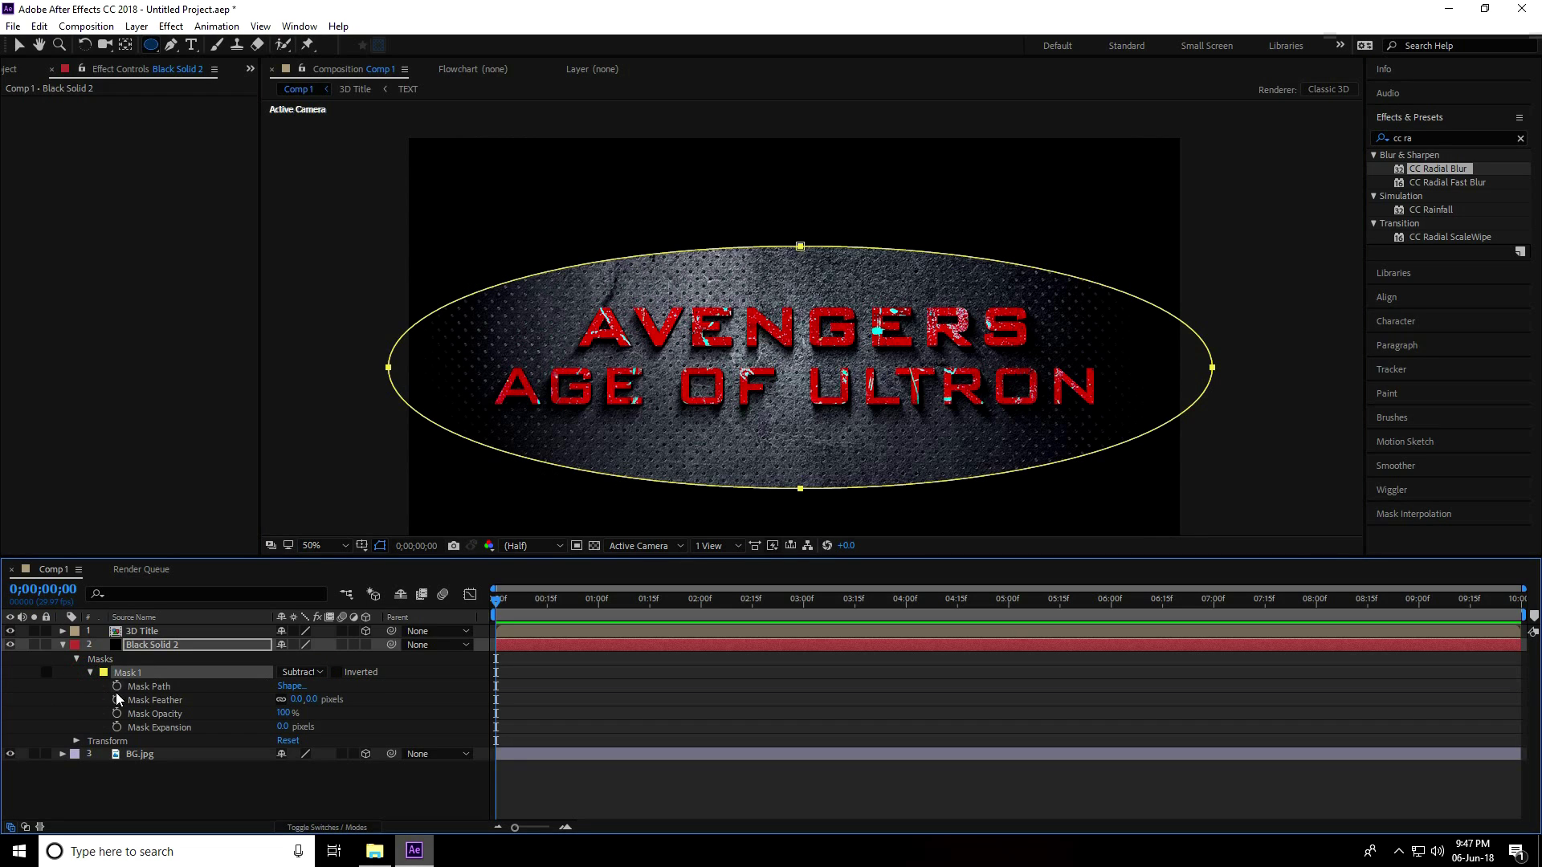
{"action": "left_click_drag", "start_coordinate": [307, 699], "coordinate": [578, 697]}
{"action": "left_click", "coordinate": [327, 700]}
{"action": "type", "text": "350"}
{"action": "key", "text": "Return"}
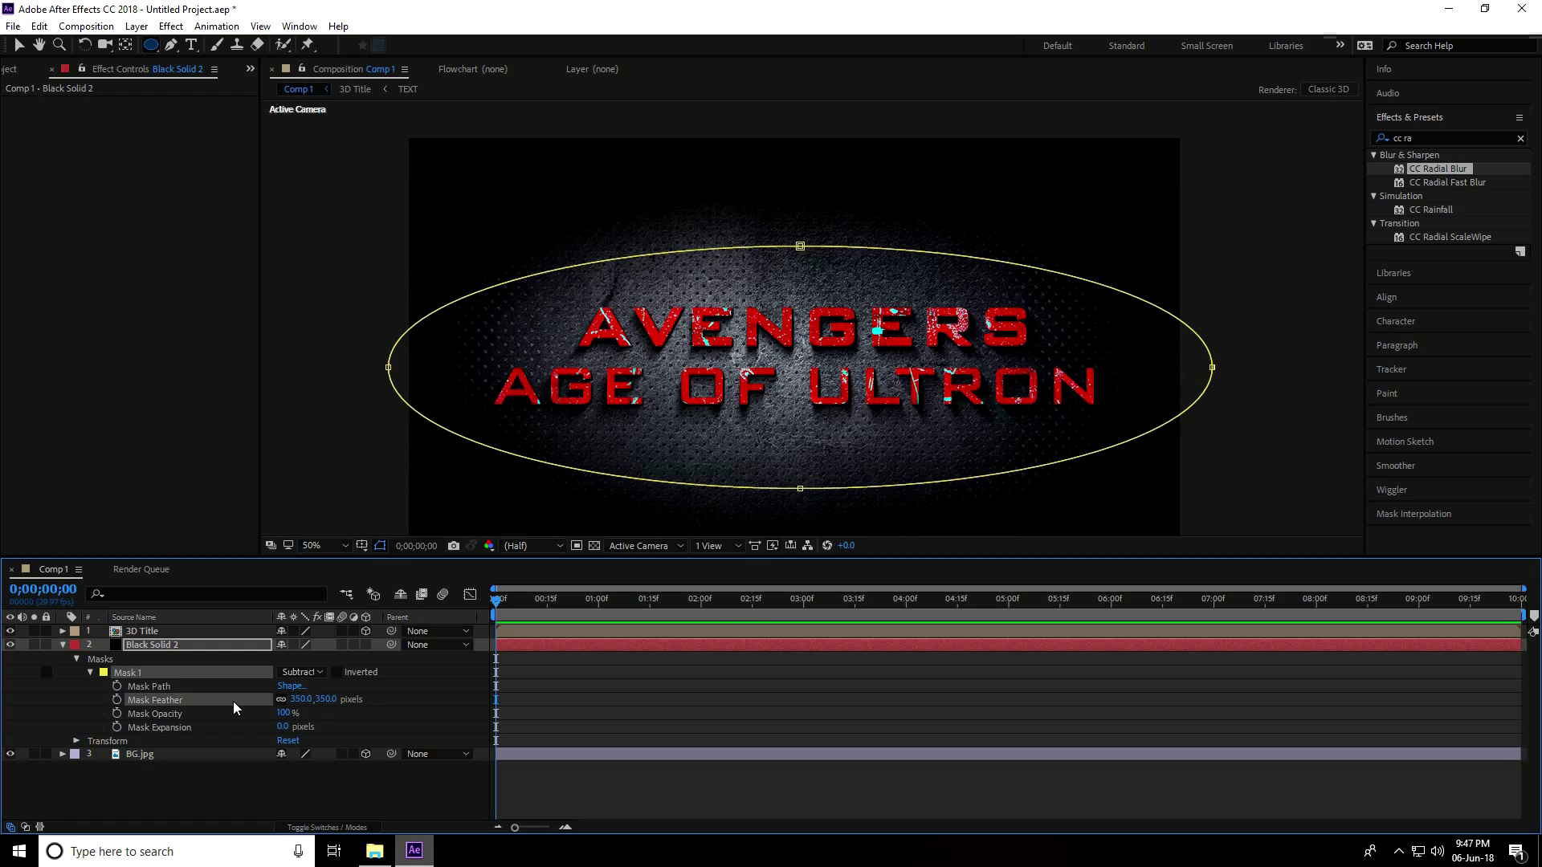
{"action": "key", "text": "ctrl+l"}
{"action": "left_click", "coordinate": [64, 645]}
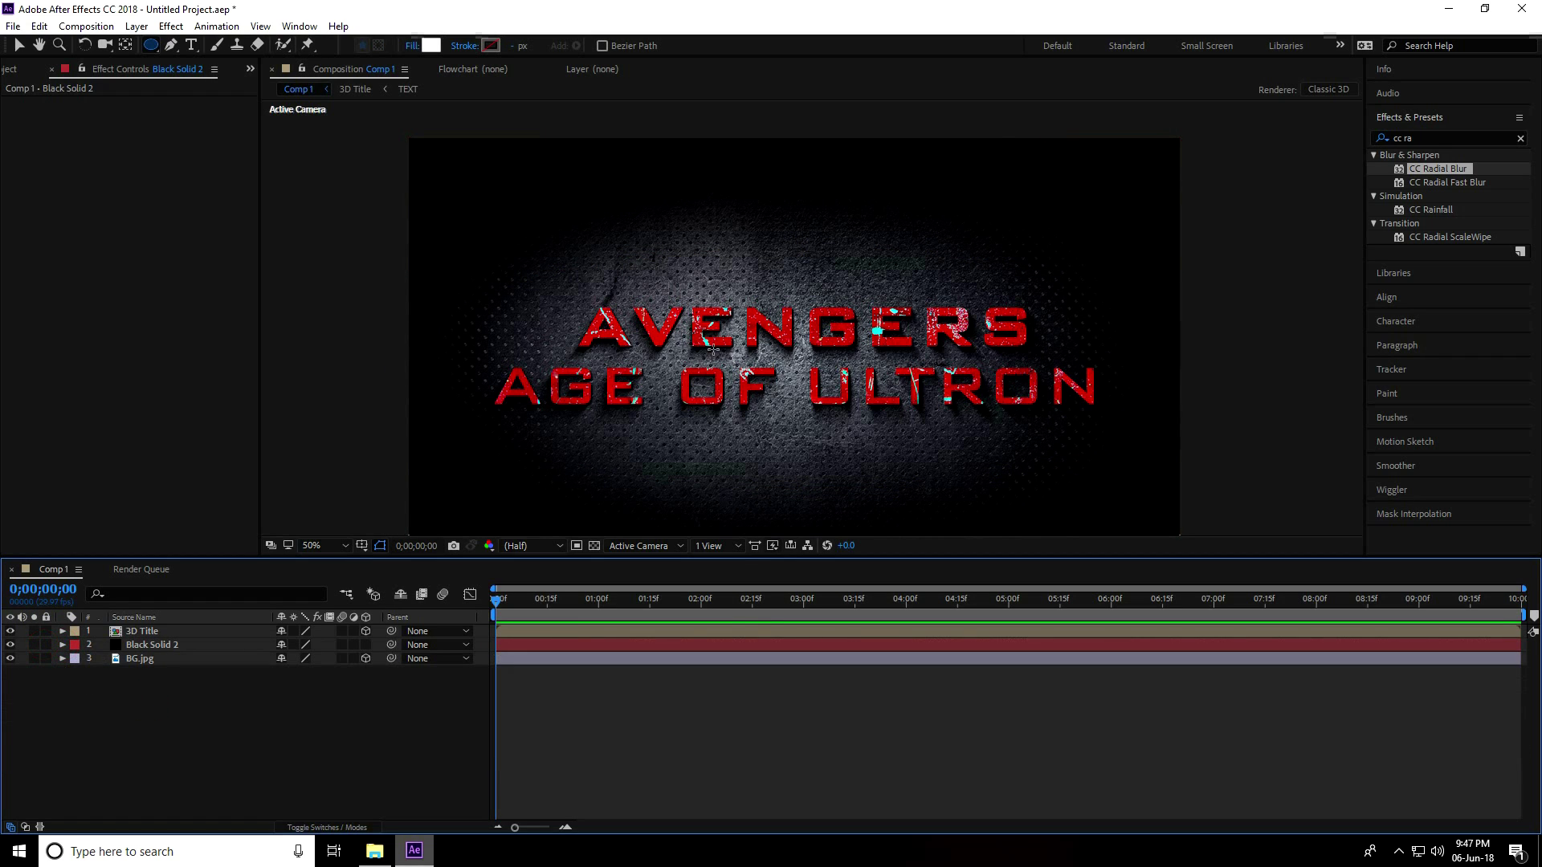
{"action": "scroll", "coordinate": [734, 345], "scroll_direction": "up", "scroll_amount": 2}
{"action": "scroll", "coordinate": [797, 313], "scroll_direction": "down", "scroll_amount": 2}
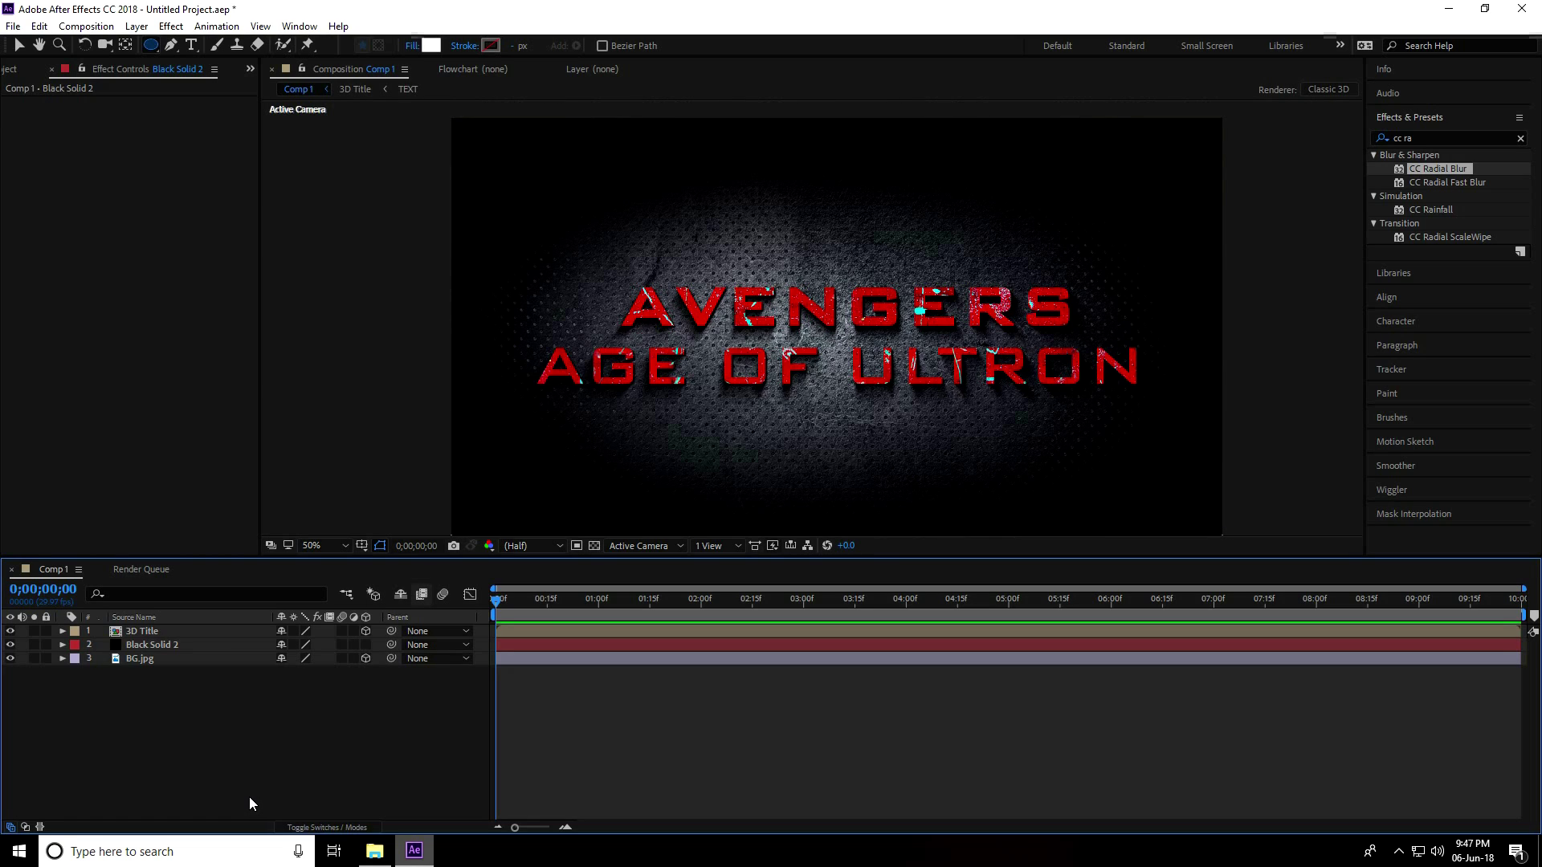
Add a black solid named MASK at the top and draw a rectangular Mask 1 on it
{"action": "left_click", "coordinate": [19, 45]}
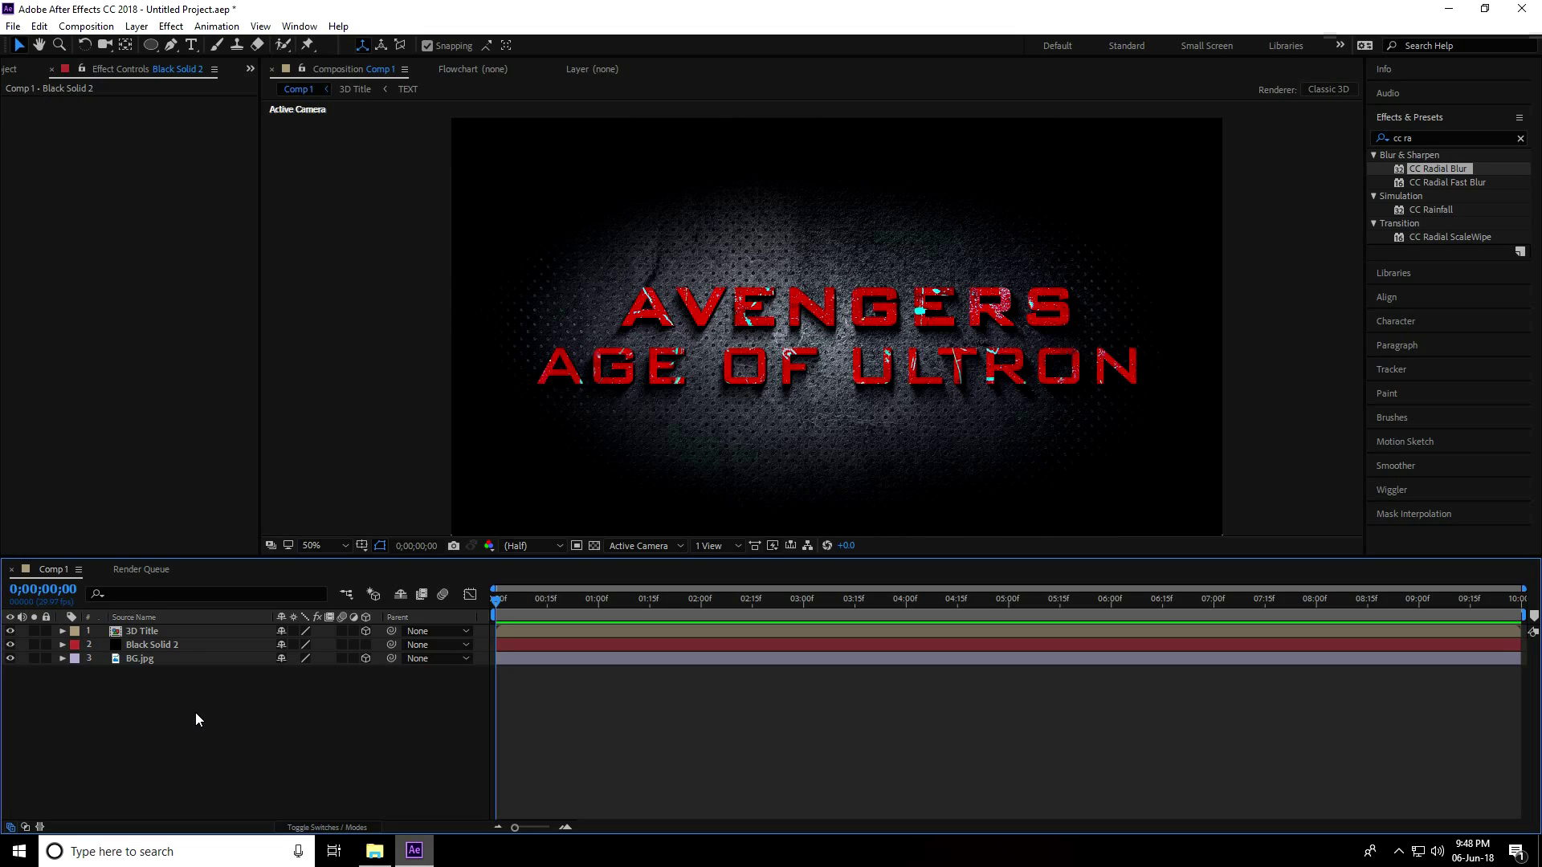
{"action": "right_click", "coordinate": [178, 725]}
{"action": "mouse_move", "coordinate": [310, 559]}
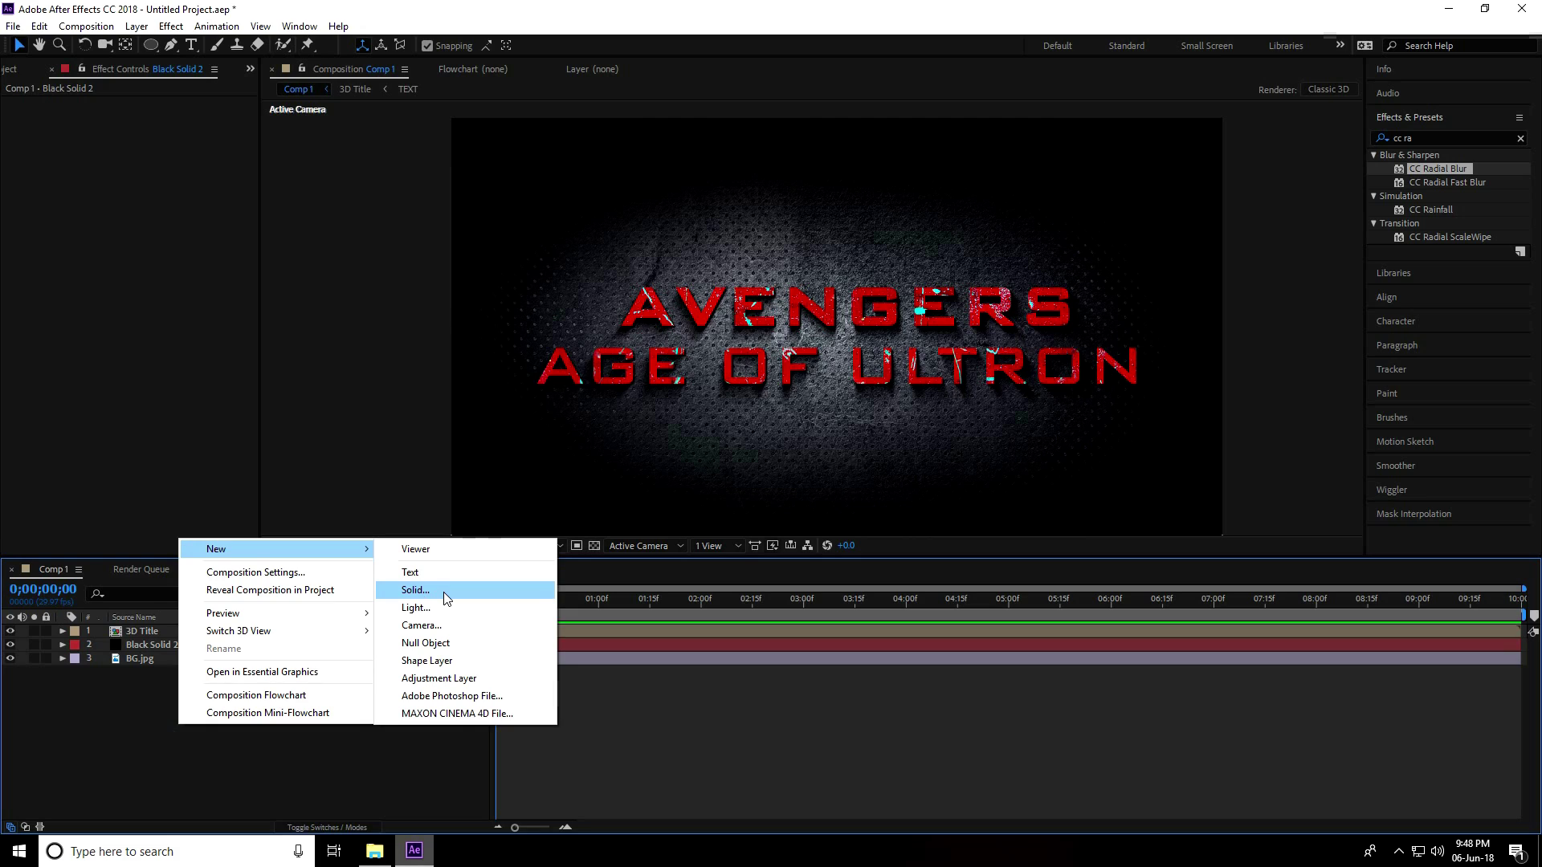
{"action": "left_click", "coordinate": [444, 591]}
{"action": "key", "text": "BackSpace"}
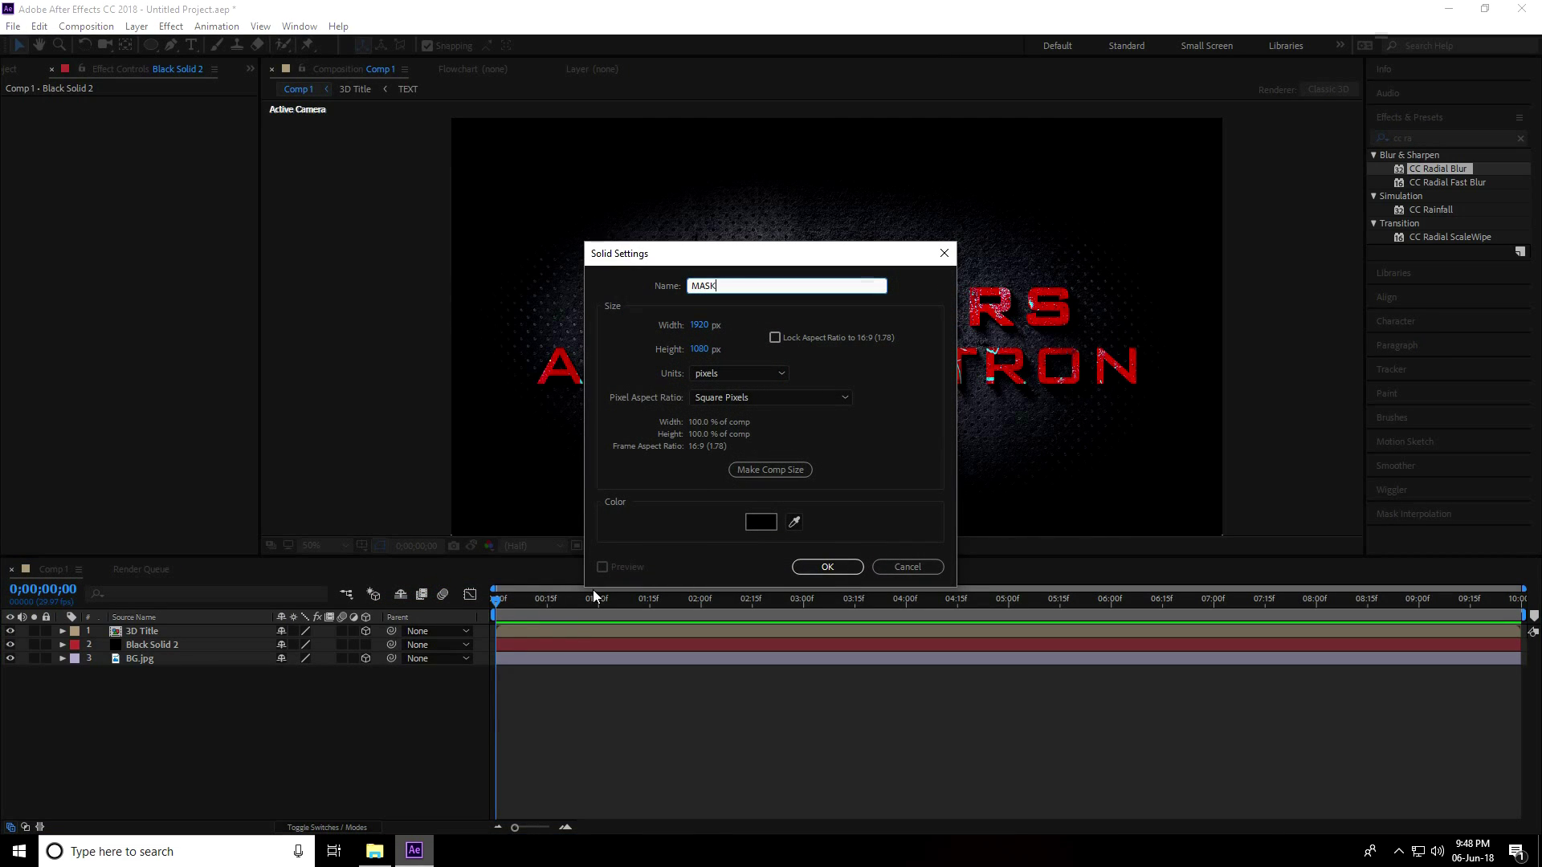
{"action": "left_click", "coordinate": [835, 567]}
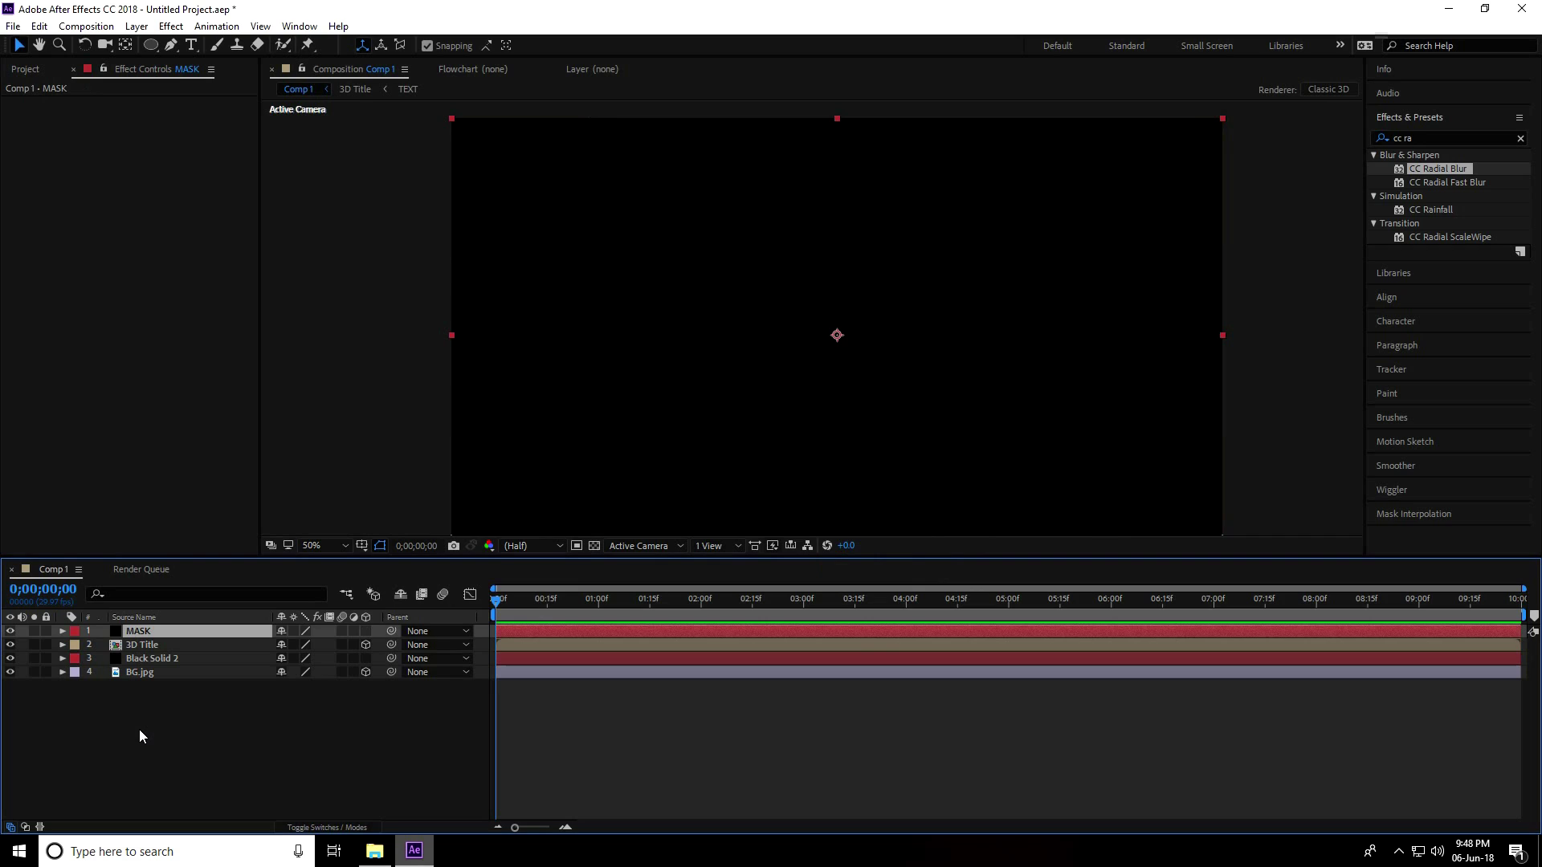
{"action": "mouse_move", "coordinate": [156, 51]}
{"action": "left_mouse_down"}
{"action": "mouse_move", "coordinate": [185, 81]}
{"action": "mouse_move", "coordinate": [208, 46]}
{"action": "mouse_move", "coordinate": [267, 45]}
{"action": "left_mouse_up"}
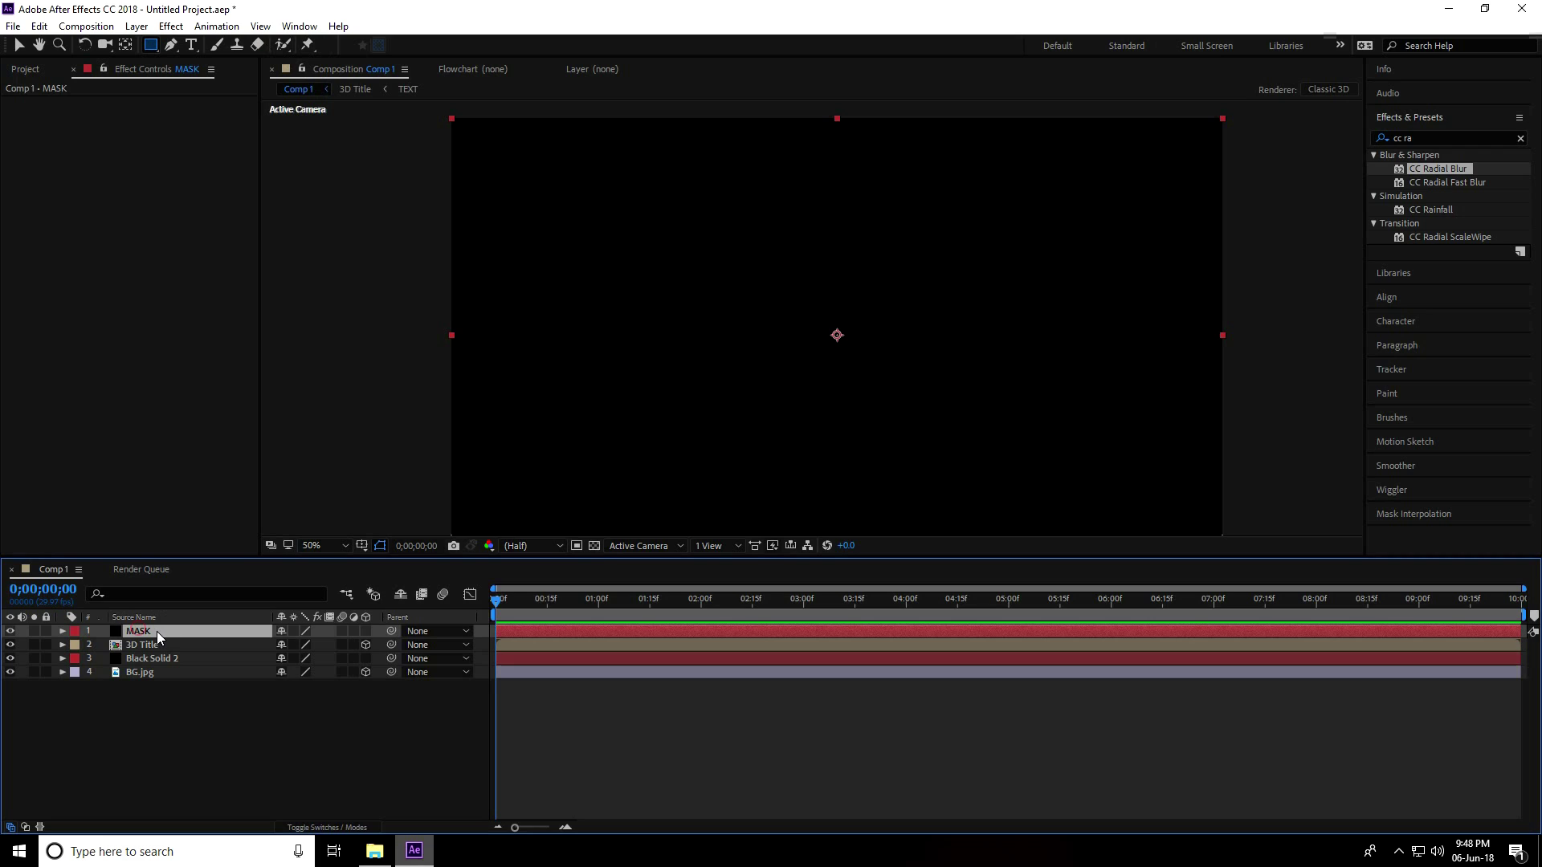
{"action": "mouse_move", "coordinate": [411, 234]}
{"action": "left_mouse_down"}
{"action": "mouse_move", "coordinate": [436, 272]}
{"action": "mouse_move", "coordinate": [593, 359]}
{"action": "mouse_move", "coordinate": [771, 402]}
{"action": "mouse_move", "coordinate": [1256, 429]}
{"action": "left_mouse_up"}
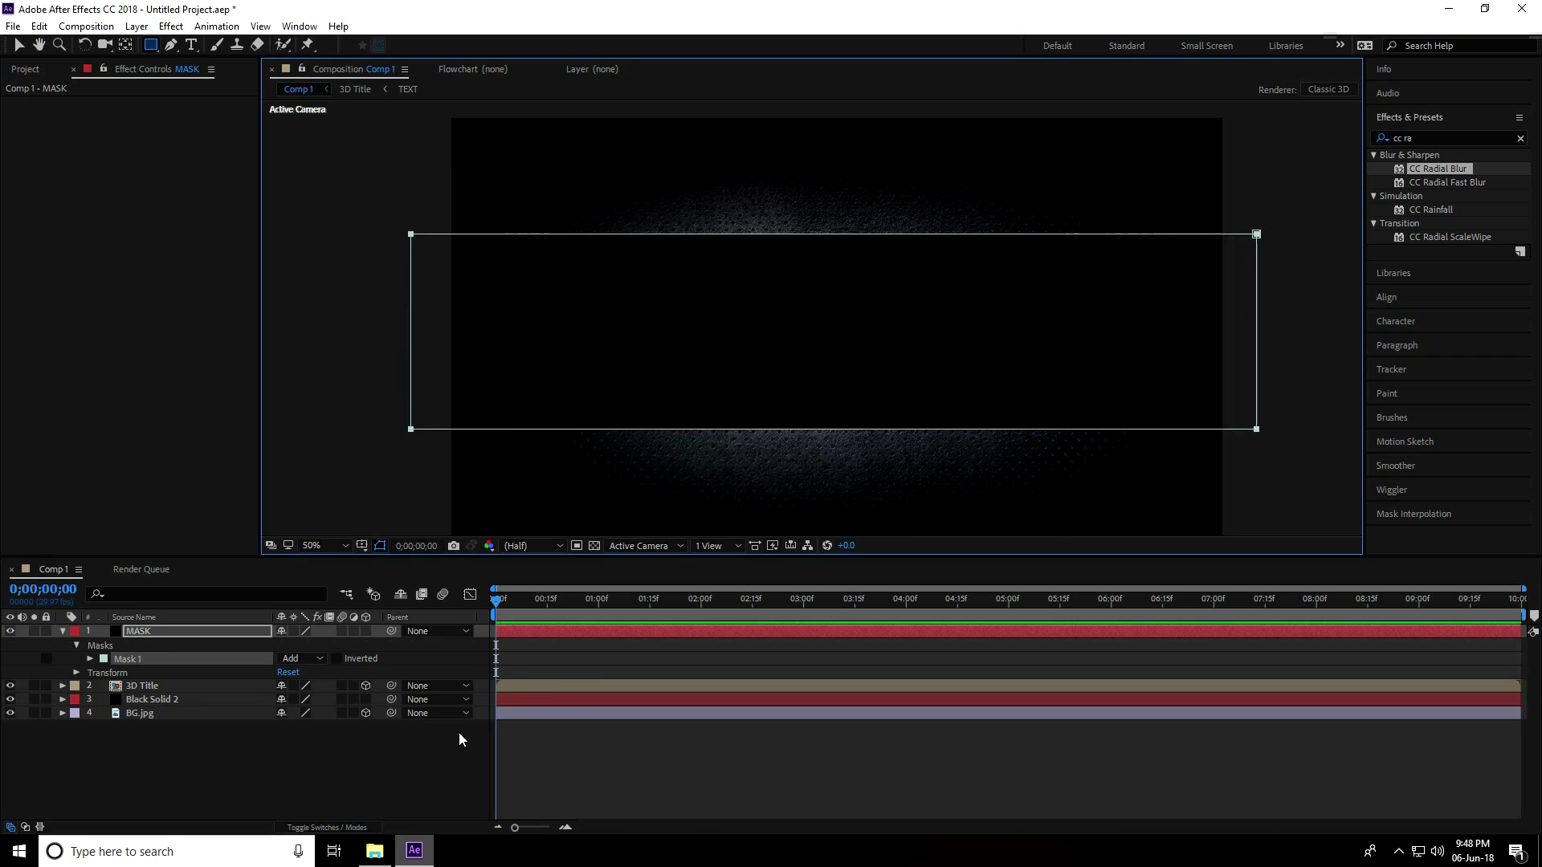
Reveal Mask 1 on the MASK layer and set a Mask Path keyframe at 3;00
{"action": "left_click", "coordinate": [64, 632]}
{"action": "left_click", "coordinate": [63, 633]}
{"action": "left_click", "coordinate": [152, 633]}
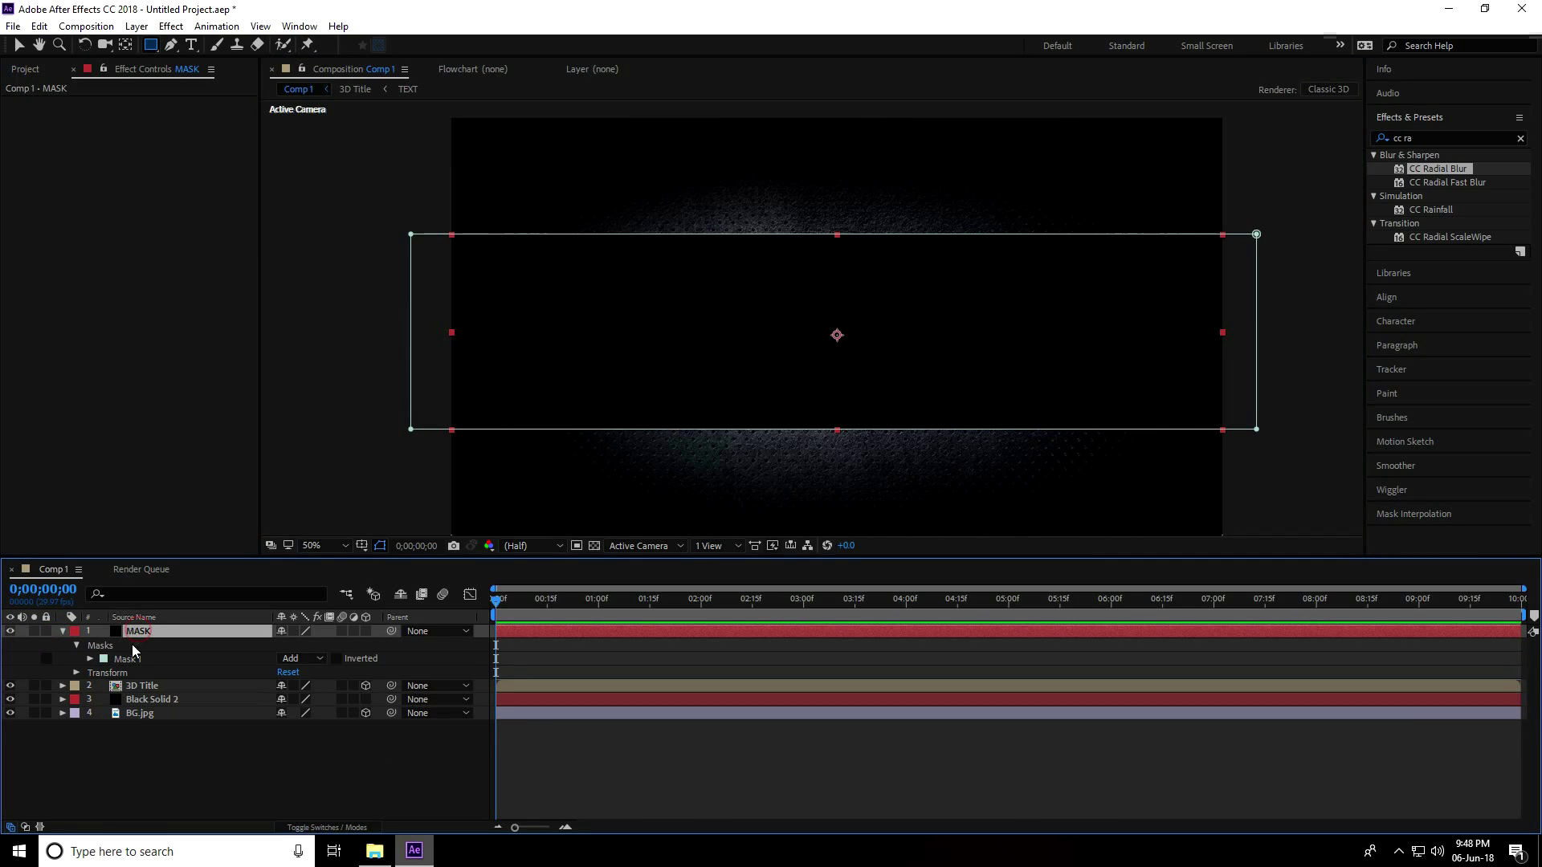
{"action": "left_click", "coordinate": [89, 659]}
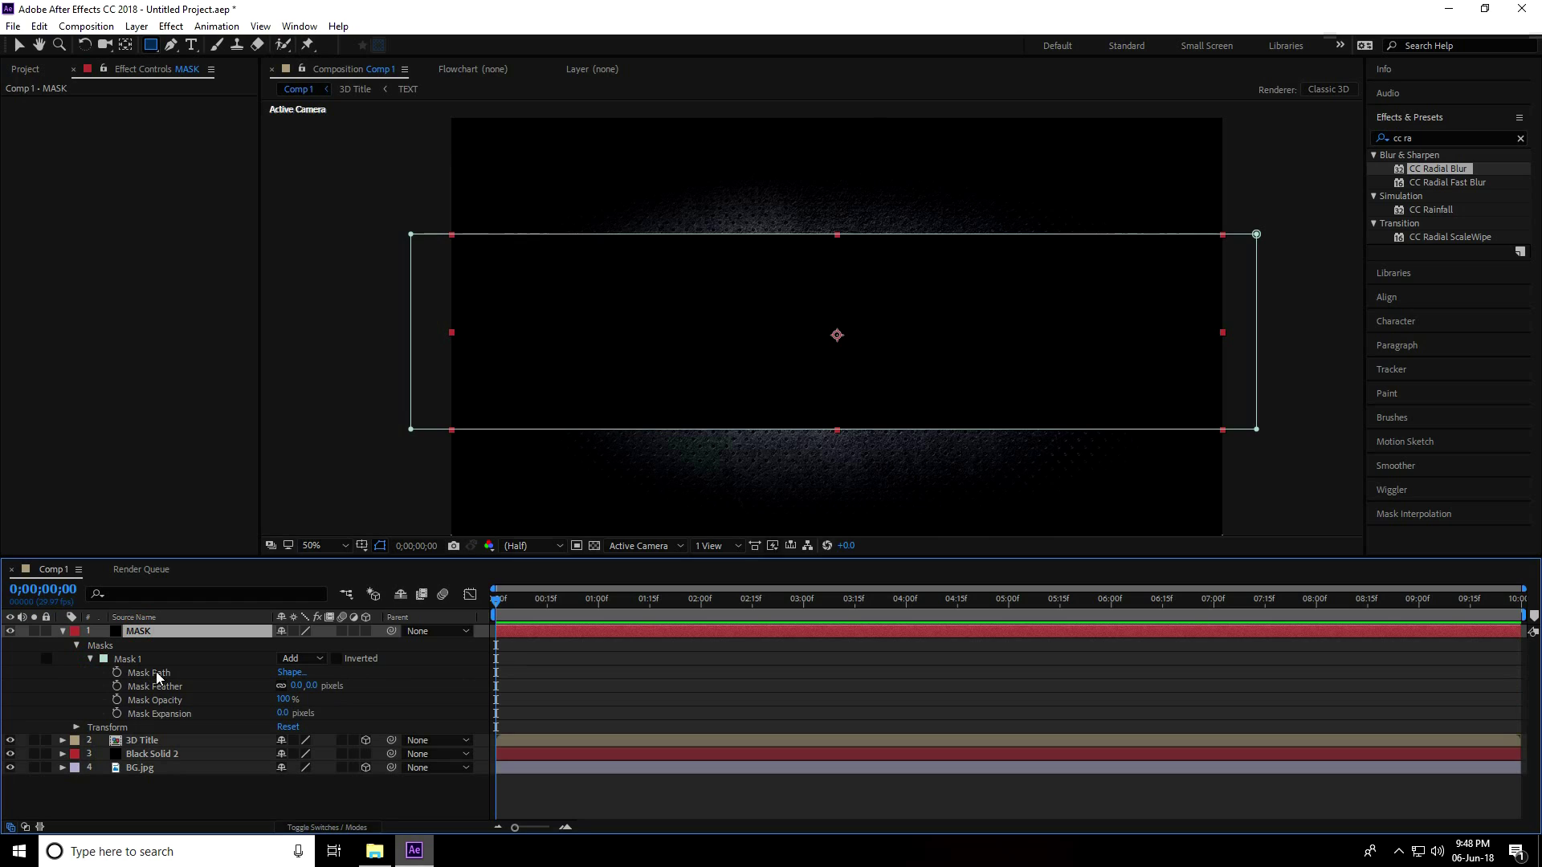
{"action": "left_click_drag", "start_coordinate": [493, 604], "coordinate": [805, 627]}
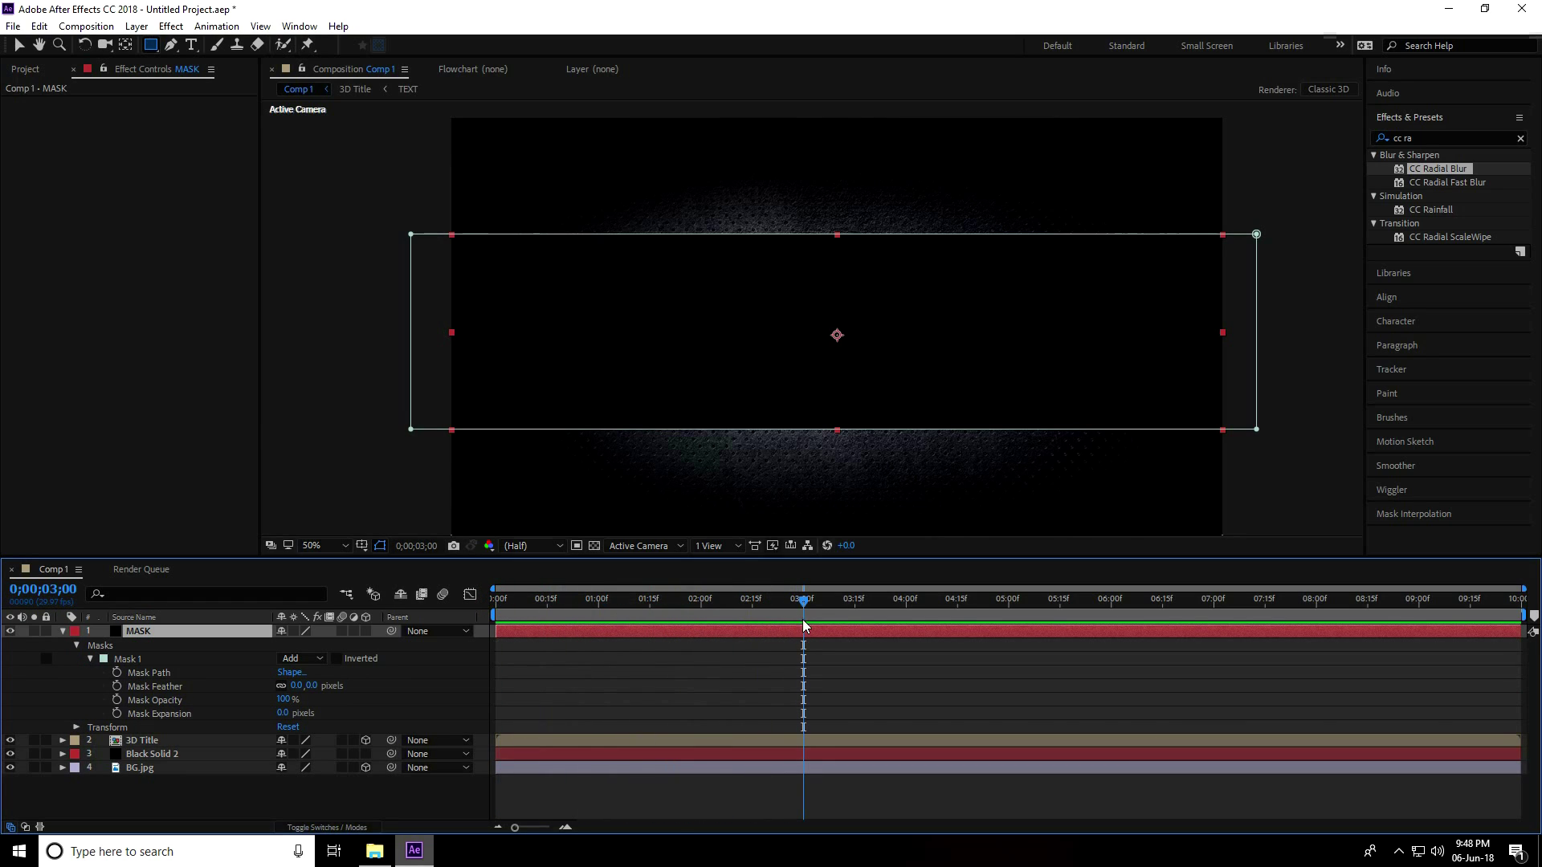
{"action": "left_click", "coordinate": [117, 673]}
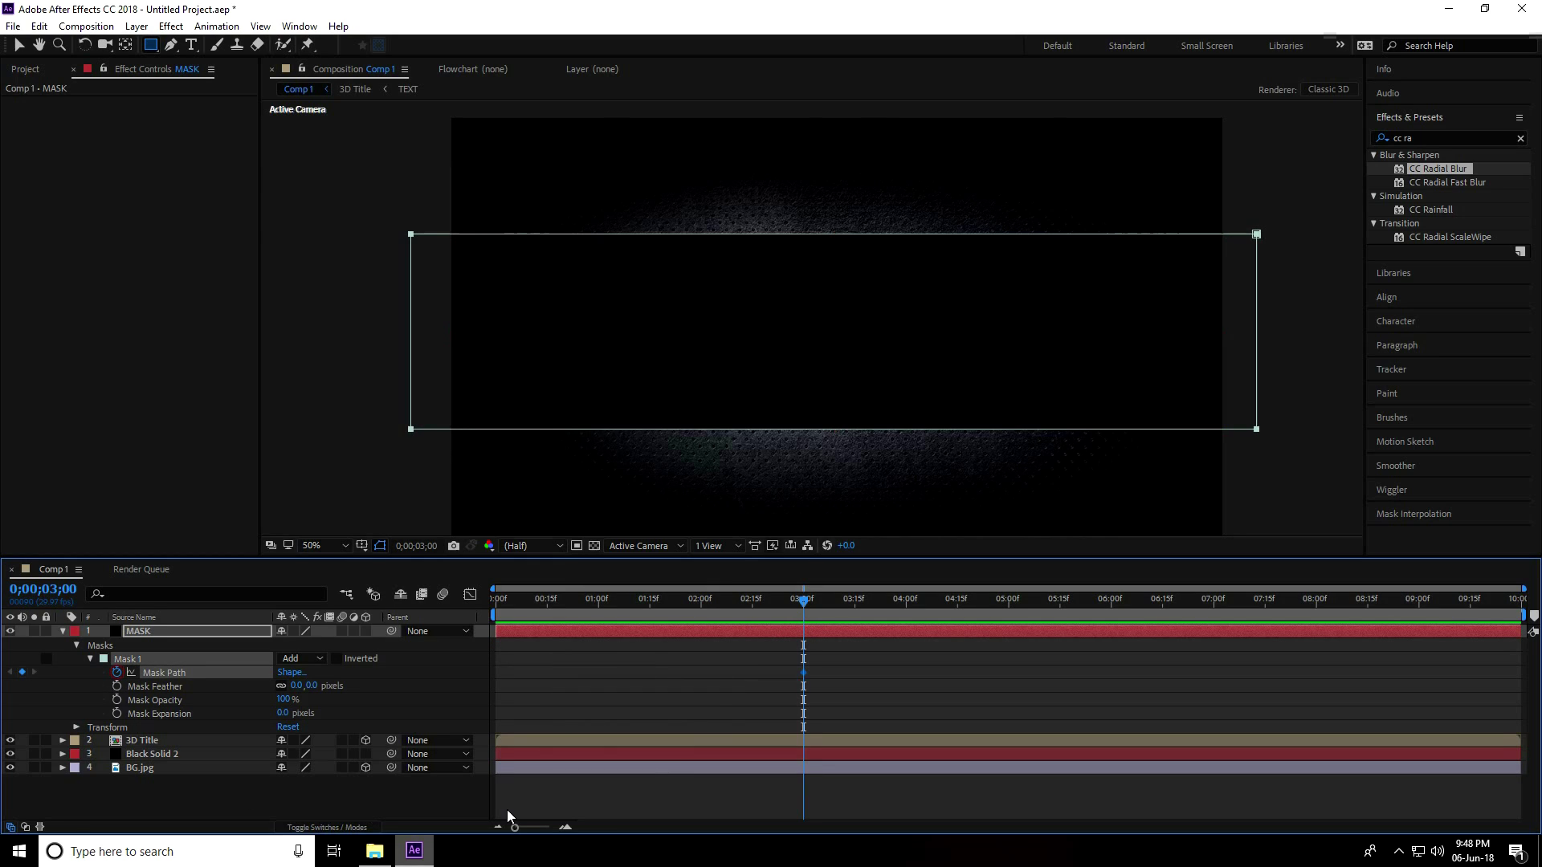
At 0;00, pull the mask's top and bottom edges together into a thin line
{"action": "left_click_drag", "start_coordinate": [804, 607], "coordinate": [453, 602]}
{"action": "key", "text": "v"}
{"action": "left_click_drag", "start_coordinate": [348, 441], "coordinate": [853, 345]}
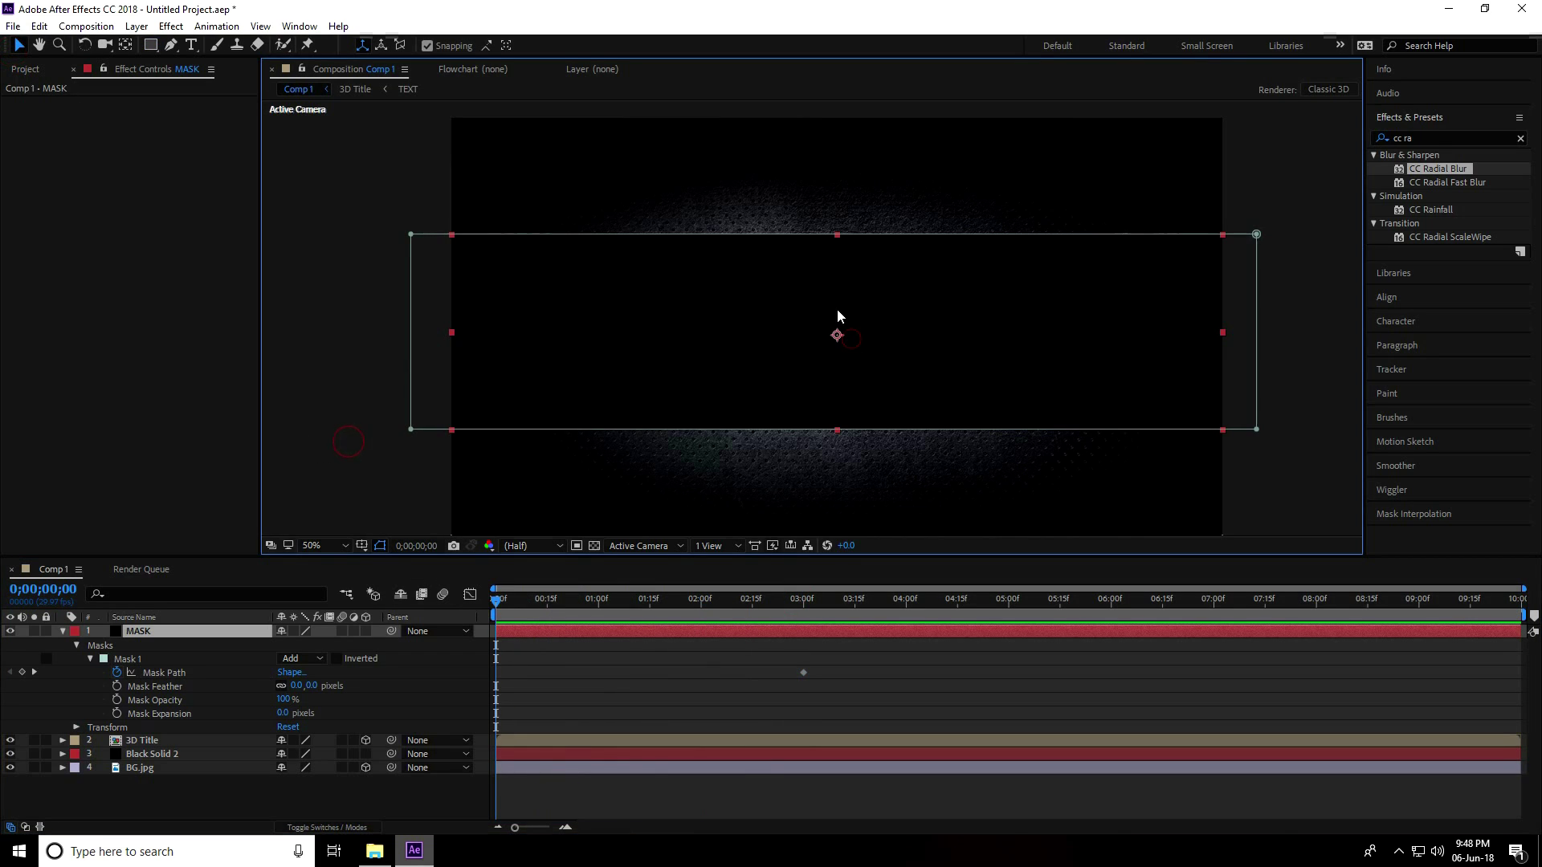
{"action": "scroll", "coordinate": [840, 326], "scroll_direction": "up", "scroll_amount": 2}
{"action": "scroll", "coordinate": [832, 152], "scroll_direction": "down", "scroll_amount": 2}
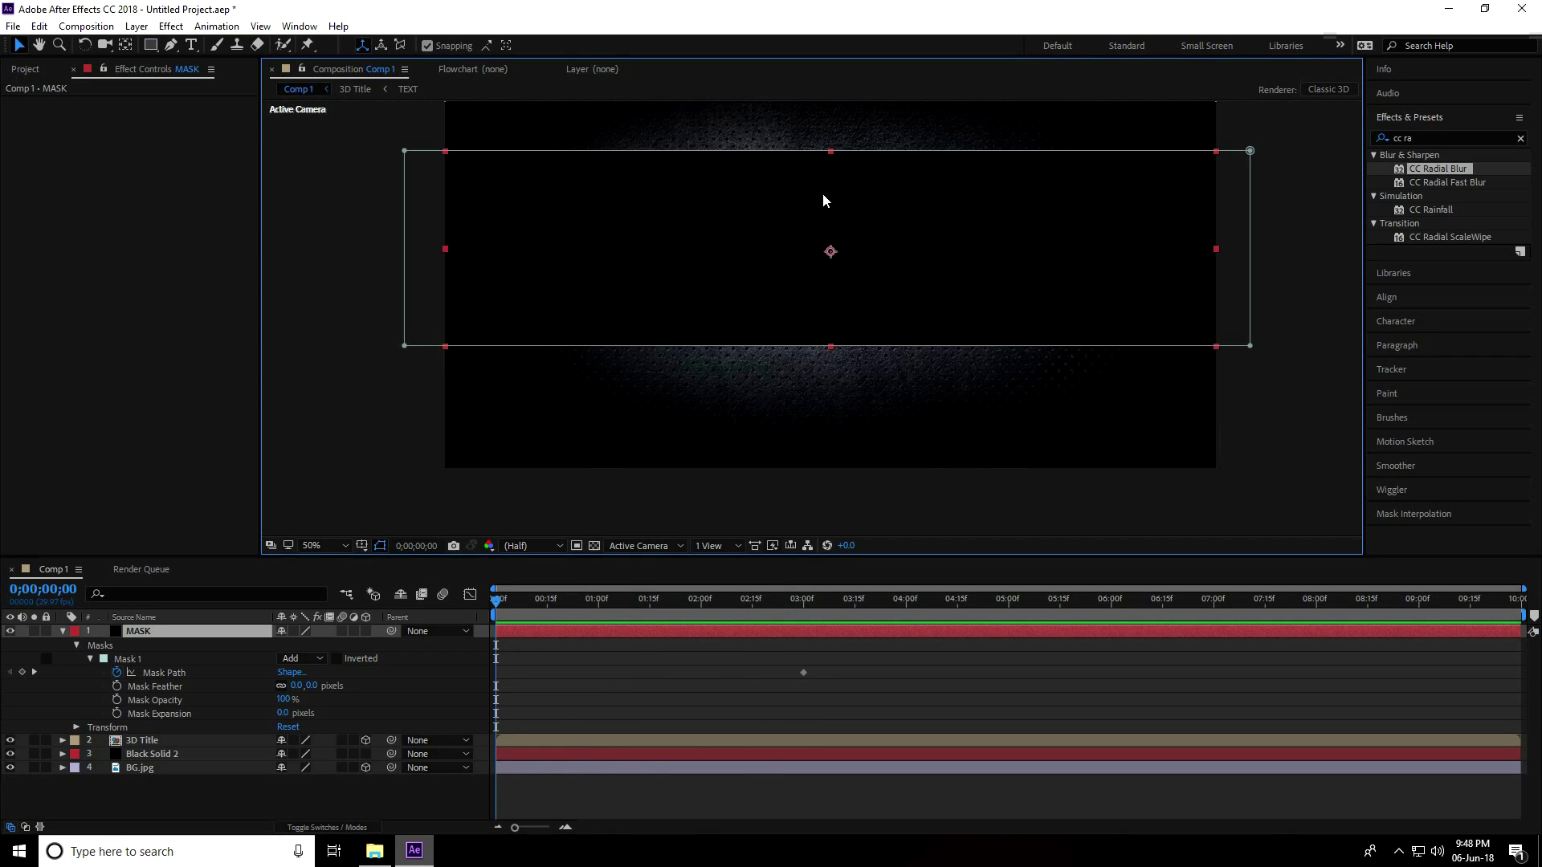
{"action": "scroll", "coordinate": [831, 235], "scroll_direction": "up", "scroll_amount": 2}
{"action": "left_click_drag", "start_coordinate": [832, 460], "coordinate": [830, 266]}
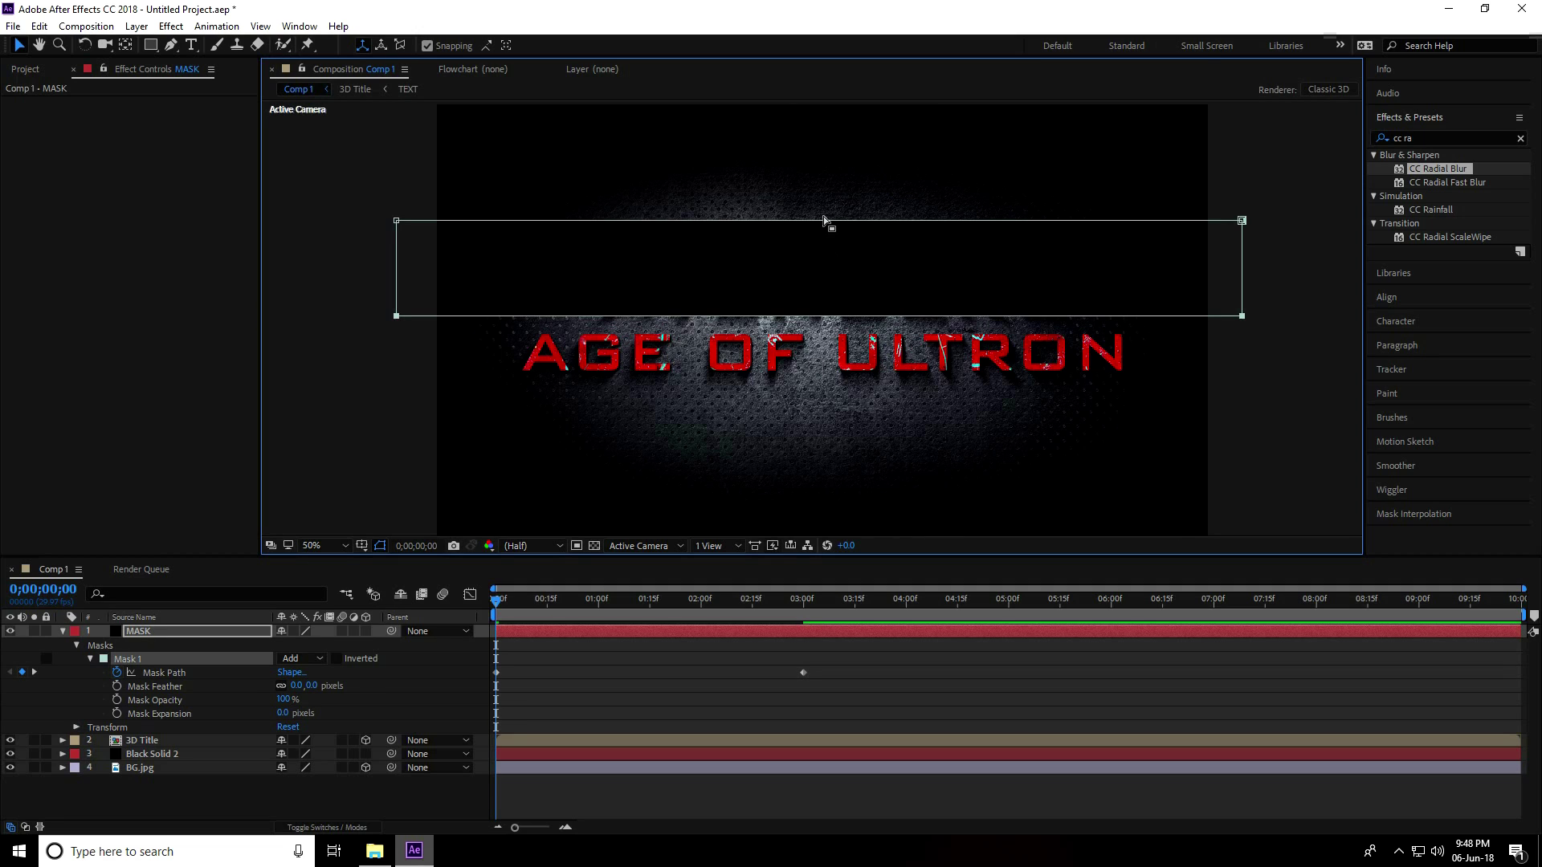
{"action": "scroll", "coordinate": [837, 217], "scroll_direction": "up", "scroll_amount": 2}
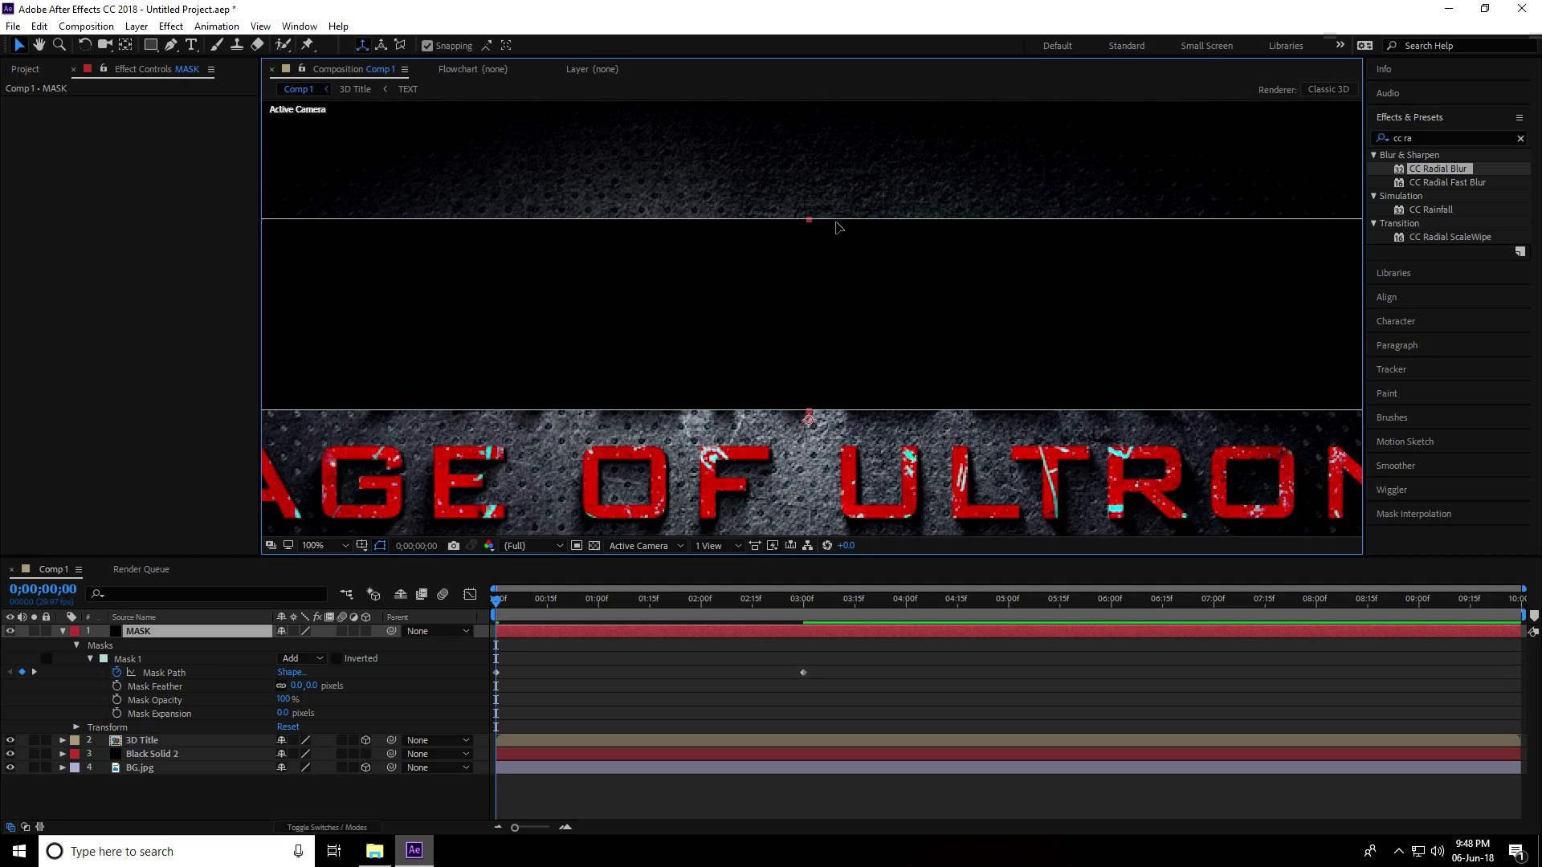
{"action": "left_click_drag", "start_coordinate": [810, 219], "coordinate": [810, 409]}
{"action": "scroll", "coordinate": [815, 451], "scroll_direction": "down", "scroll_amount": 3}
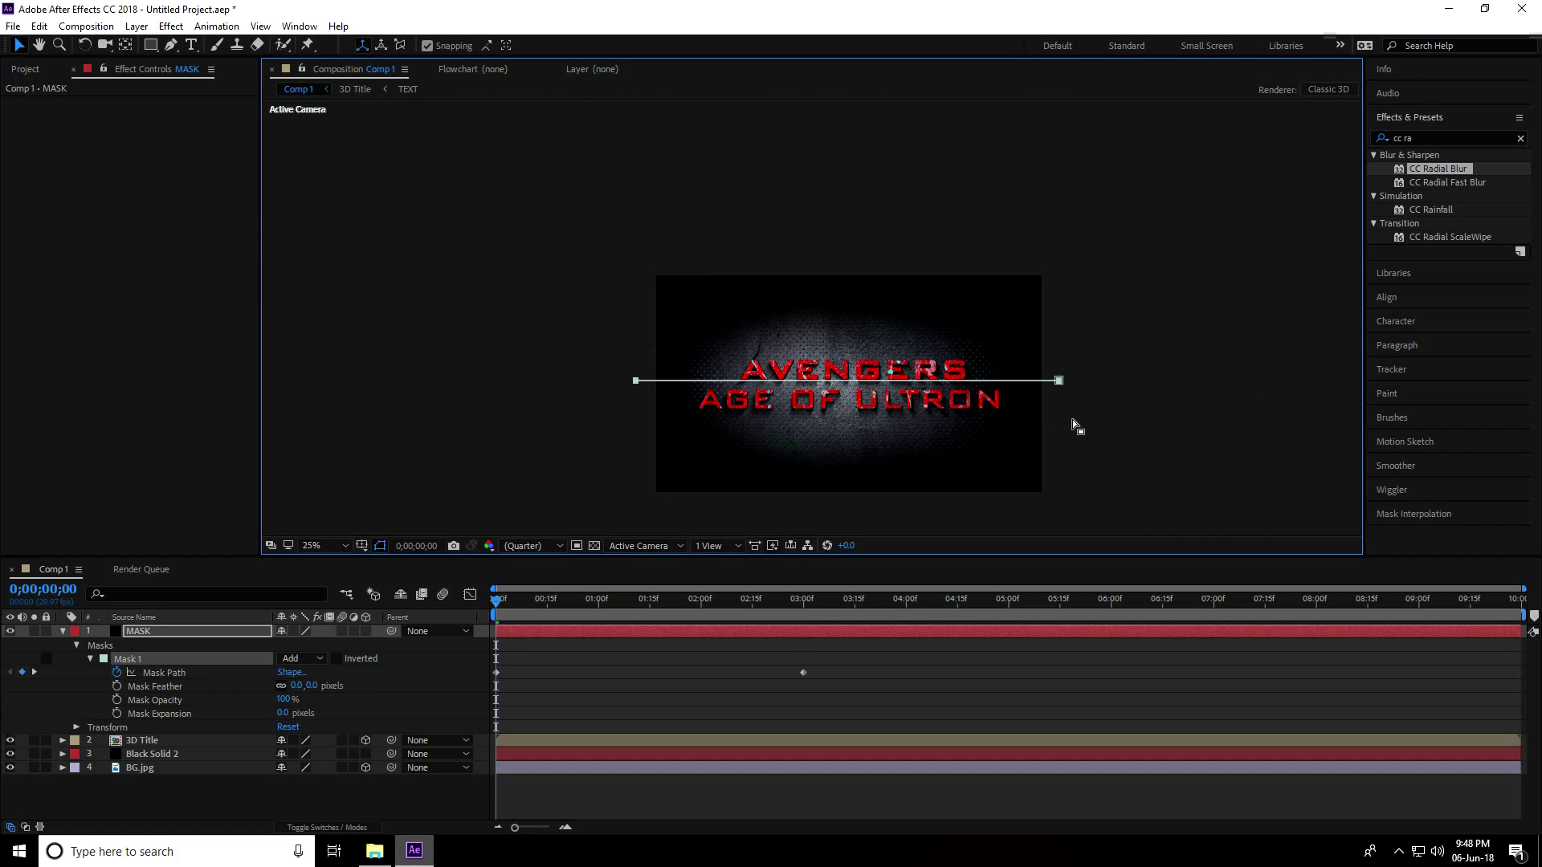
{"action": "scroll", "coordinate": [844, 417], "scroll_direction": "up", "scroll_amount": 1}
Preview the mask opening animation from the start
{"action": "key", "text": "space"}
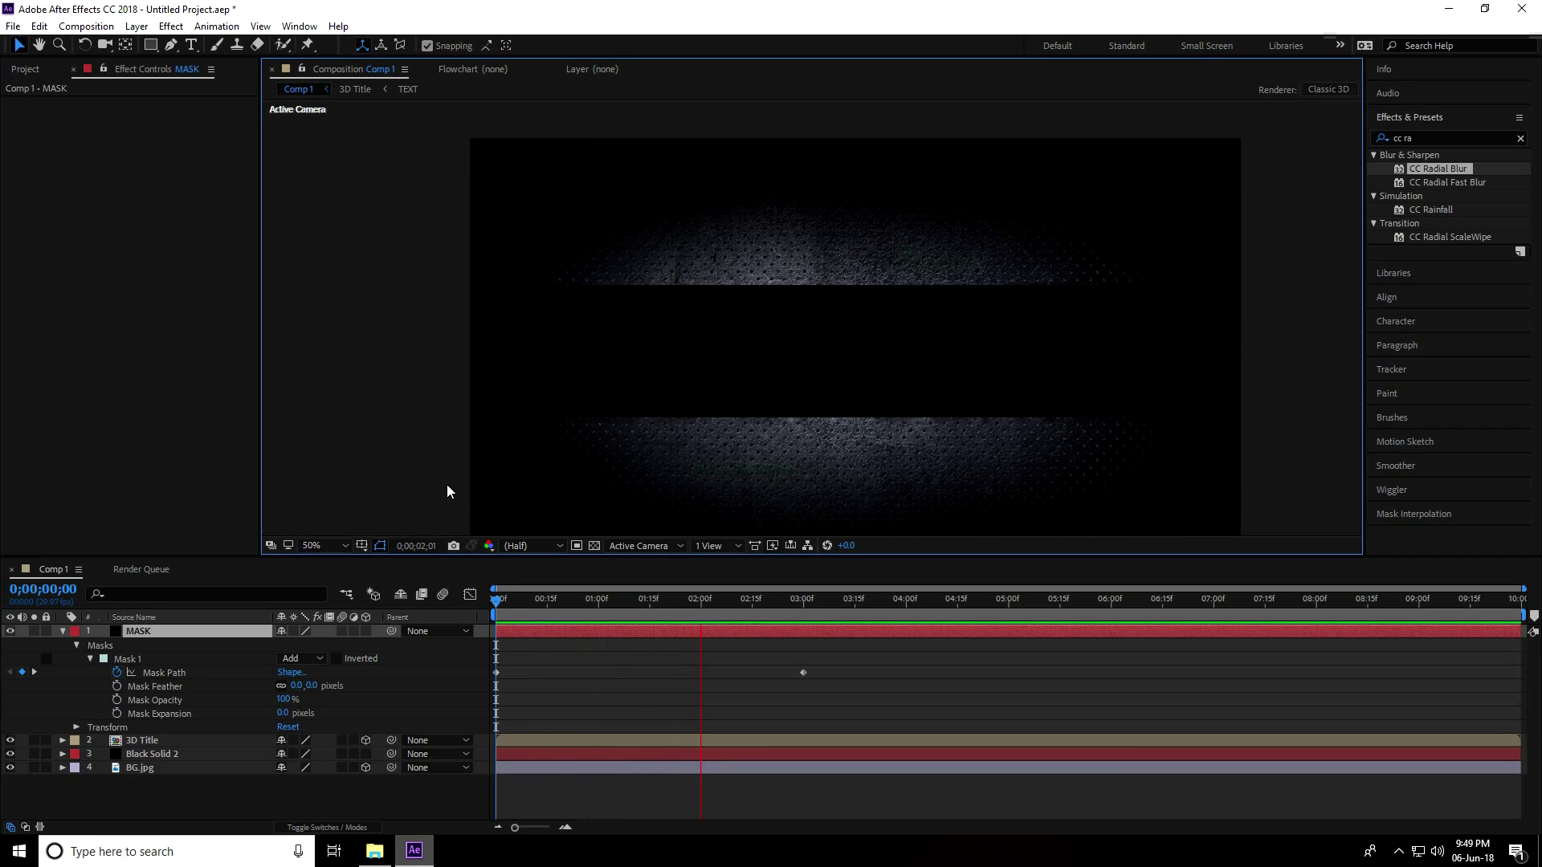
{"action": "key", "text": "space"}
{"action": "key", "text": "Home"}
{"action": "key", "text": "space"}
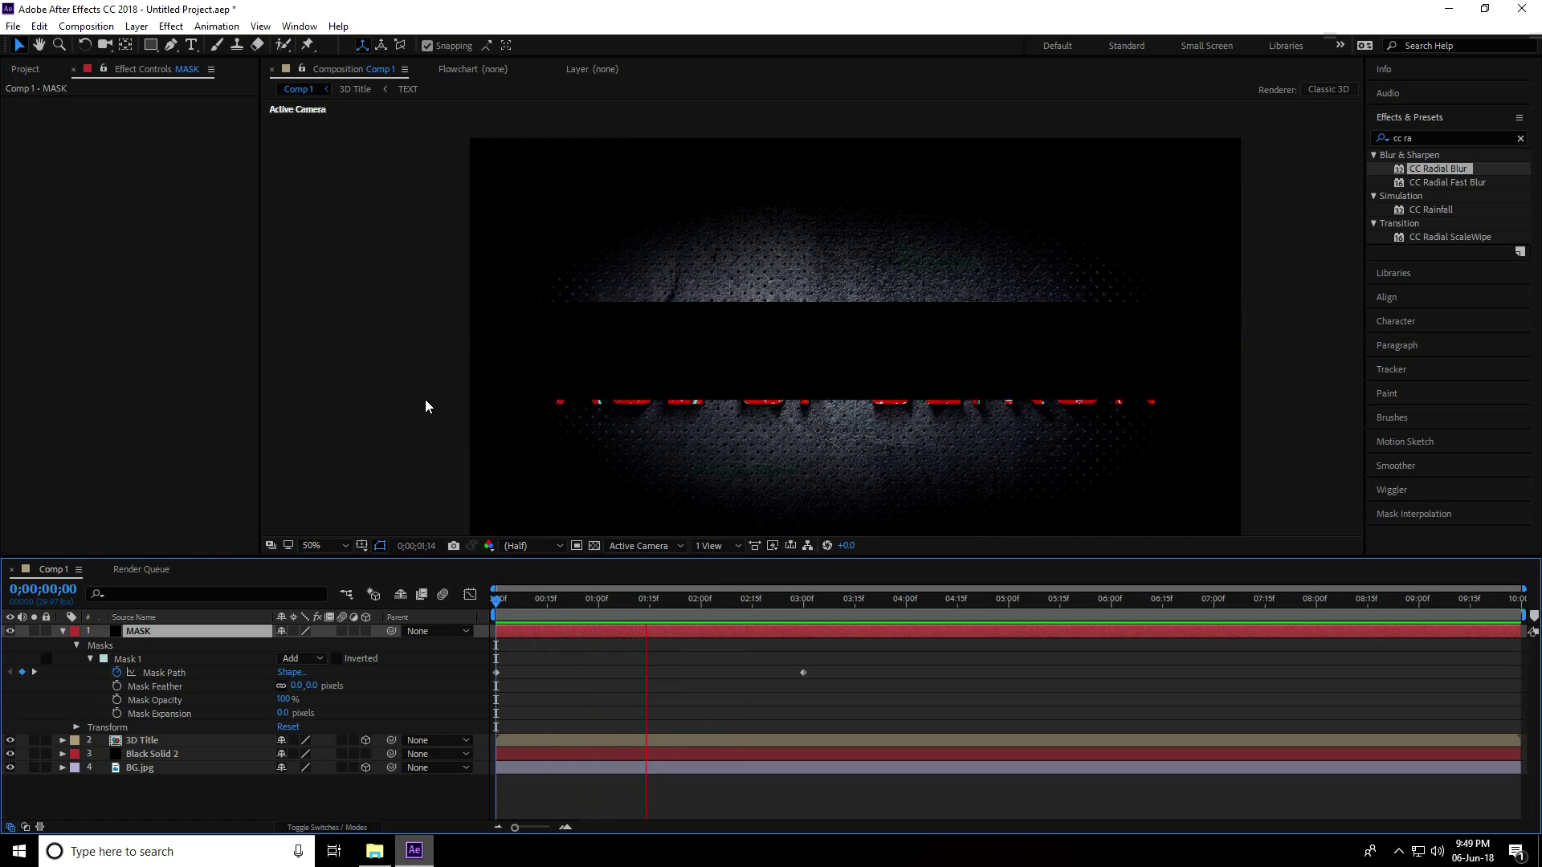
{"action": "key", "text": "space"}
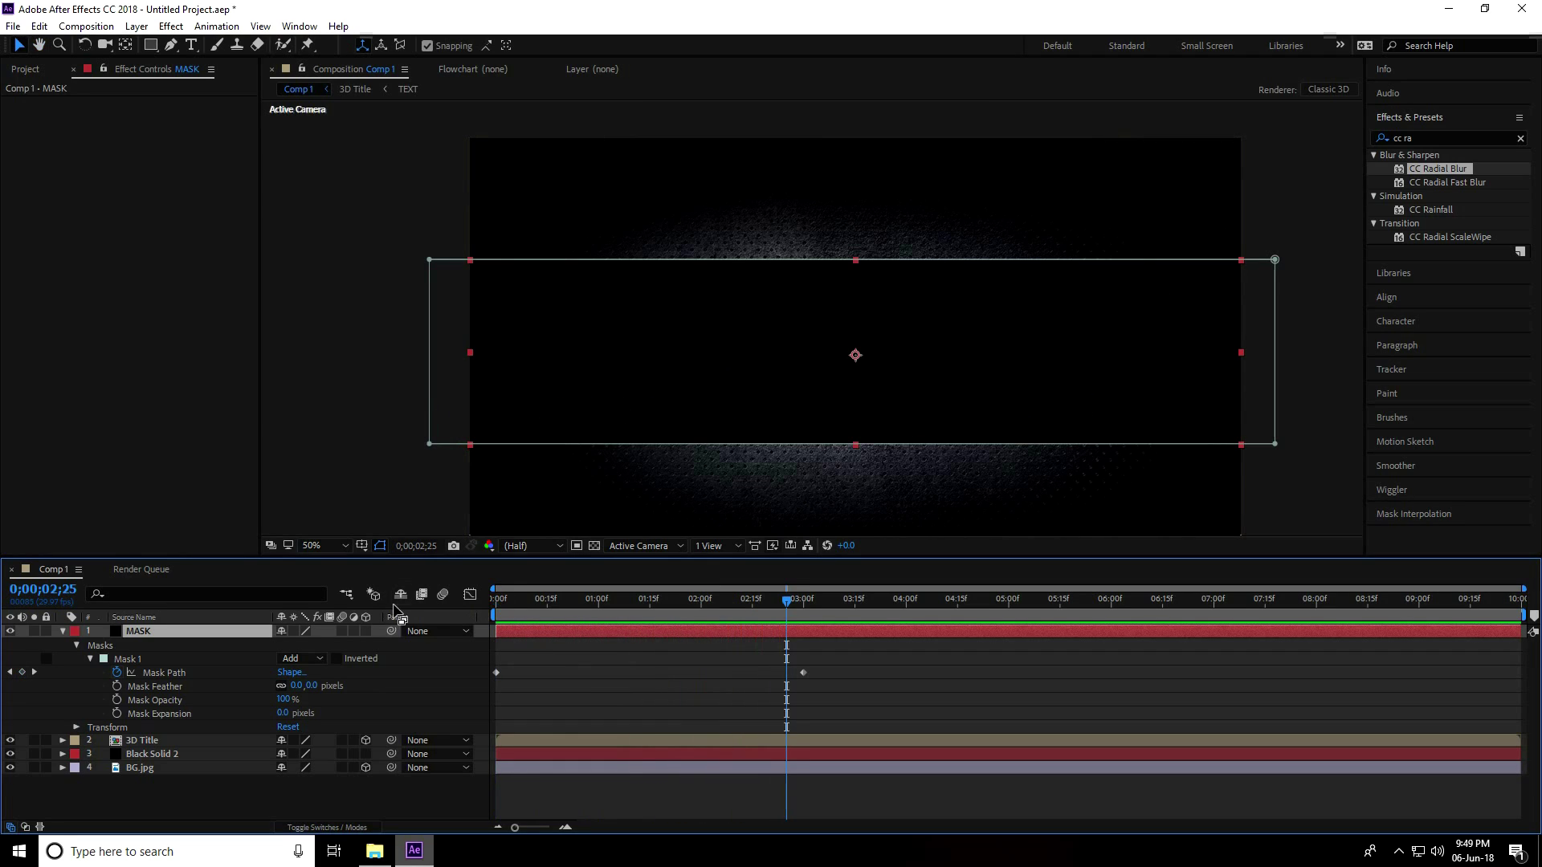
Set 3D Title's track matte to Alpha Matte "MASK" and preview the masked reveal
{"action": "left_click", "coordinate": [62, 632]}
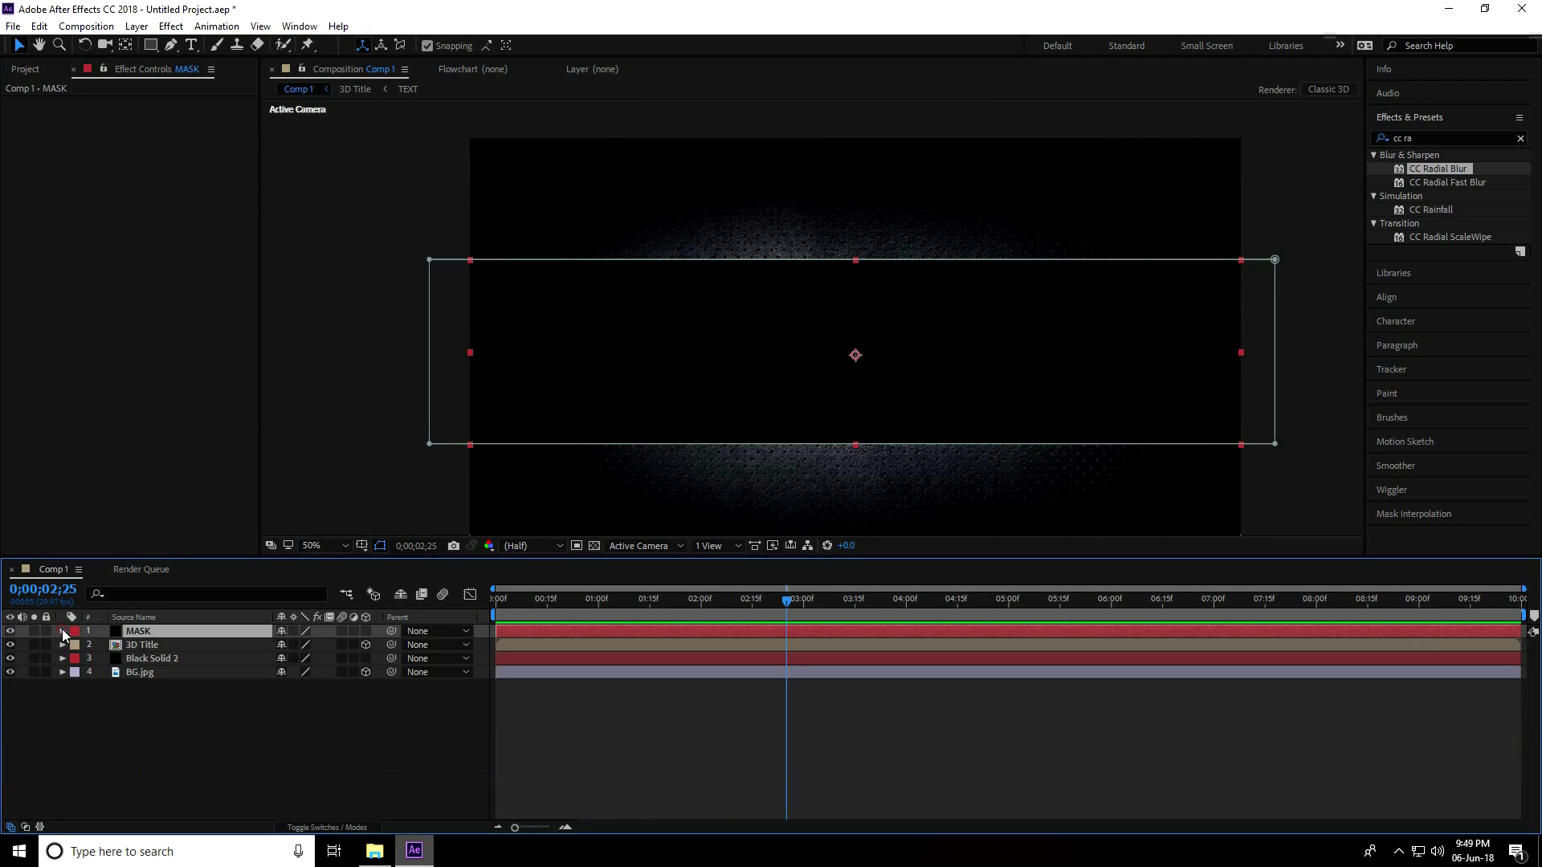
{"action": "left_click", "coordinate": [122, 647]}
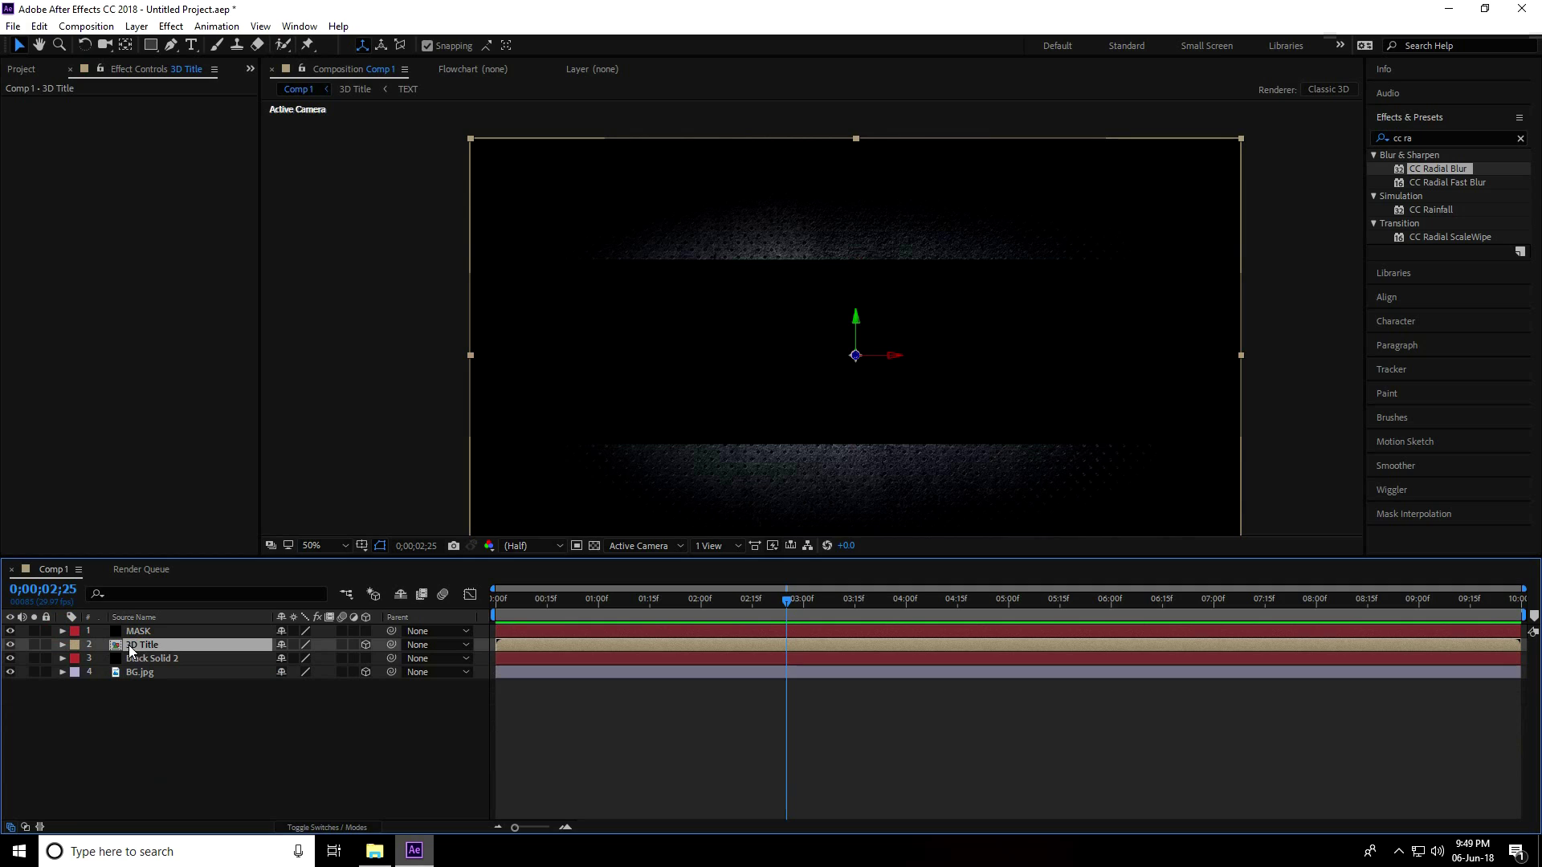
{"action": "left_click", "coordinate": [312, 829]}
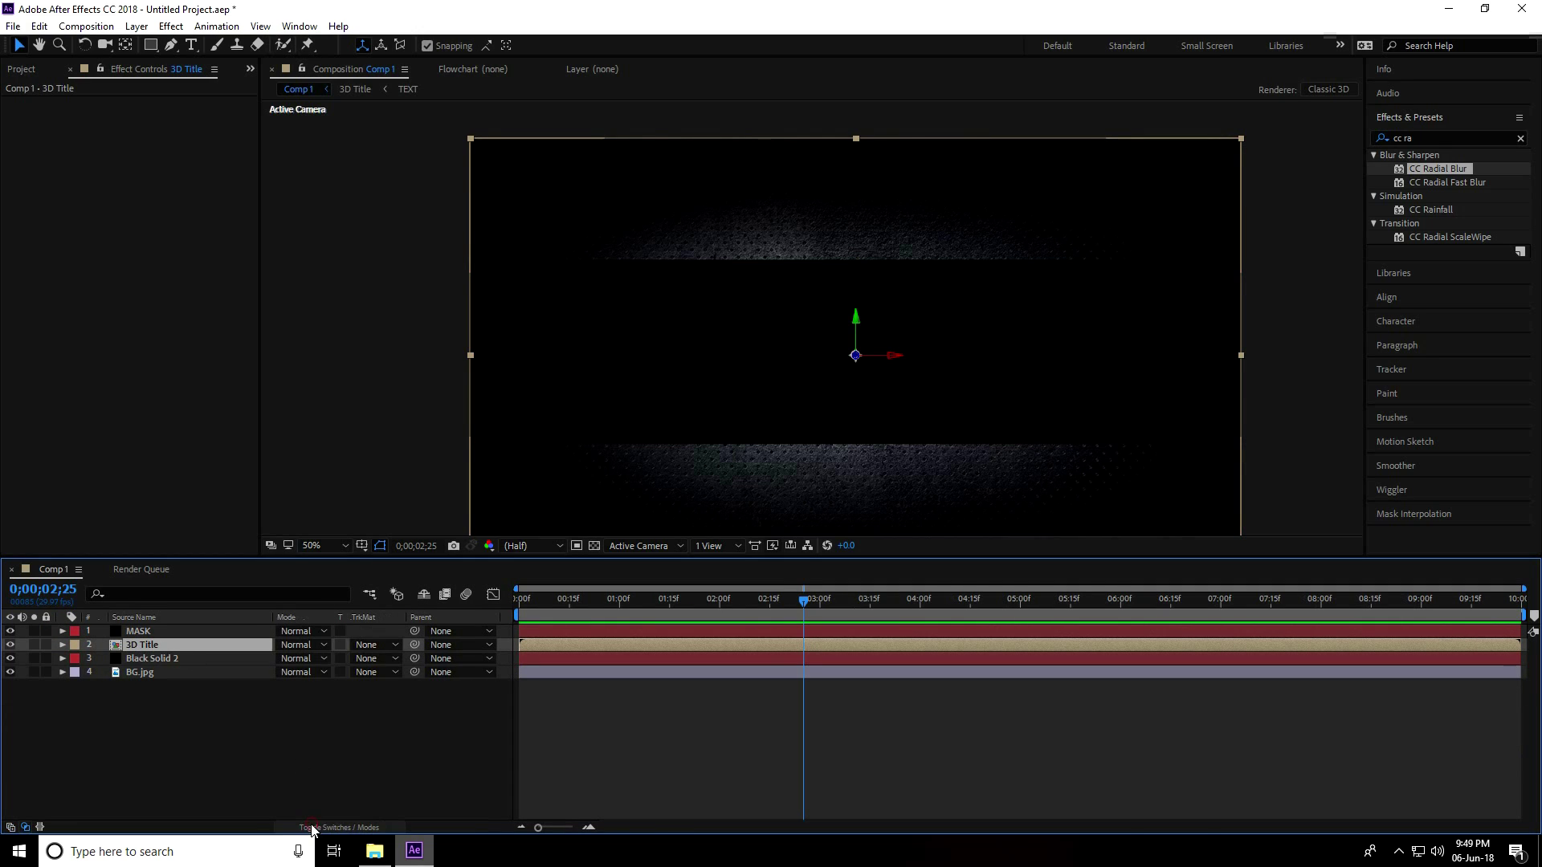
{"action": "left_click", "coordinate": [358, 647]}
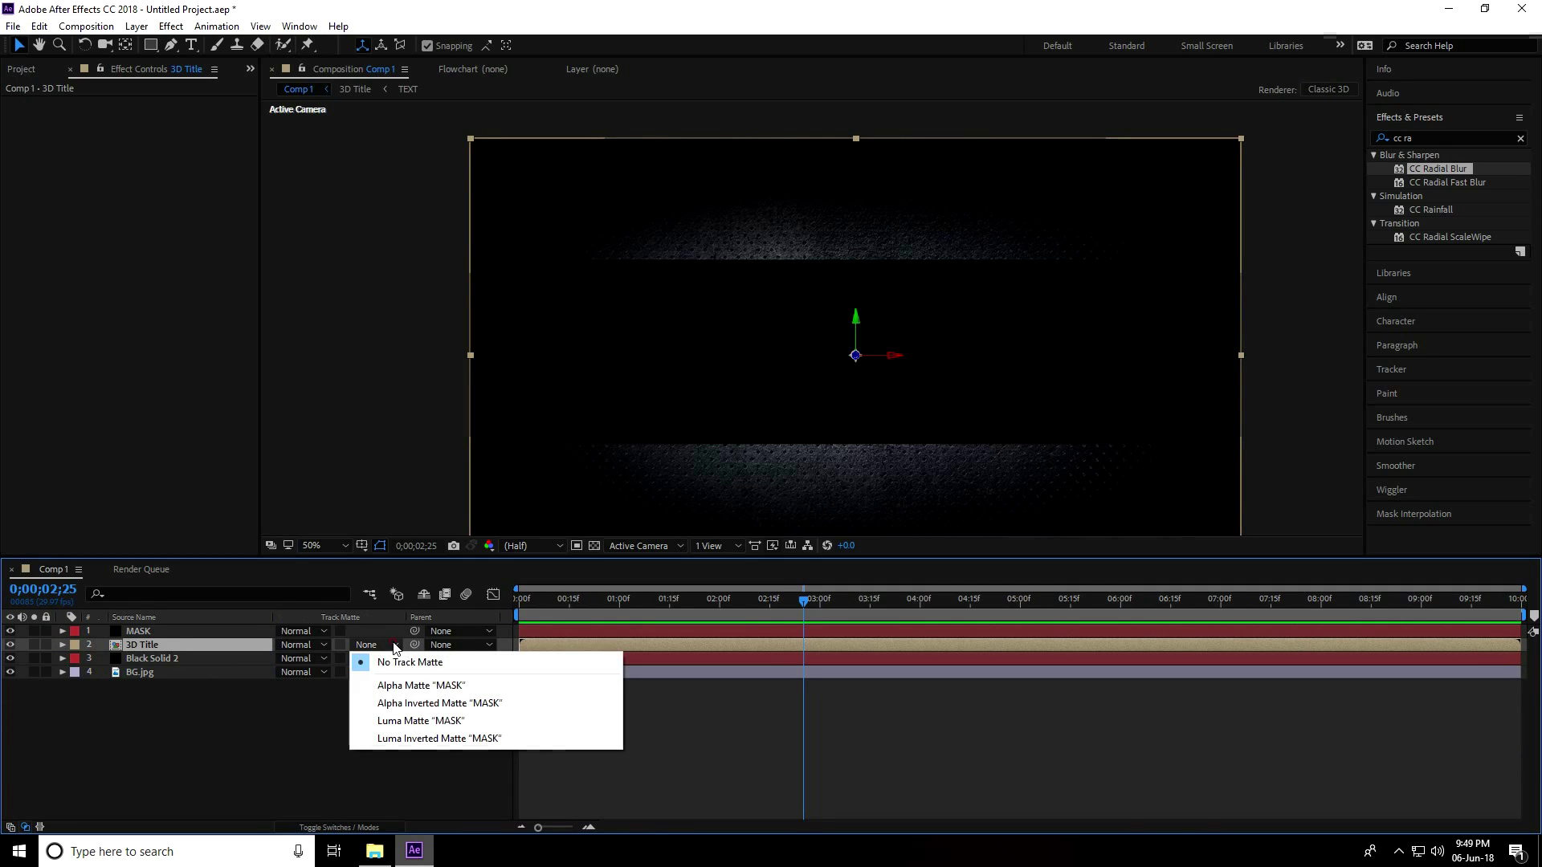
{"action": "left_click", "coordinate": [413, 687]}
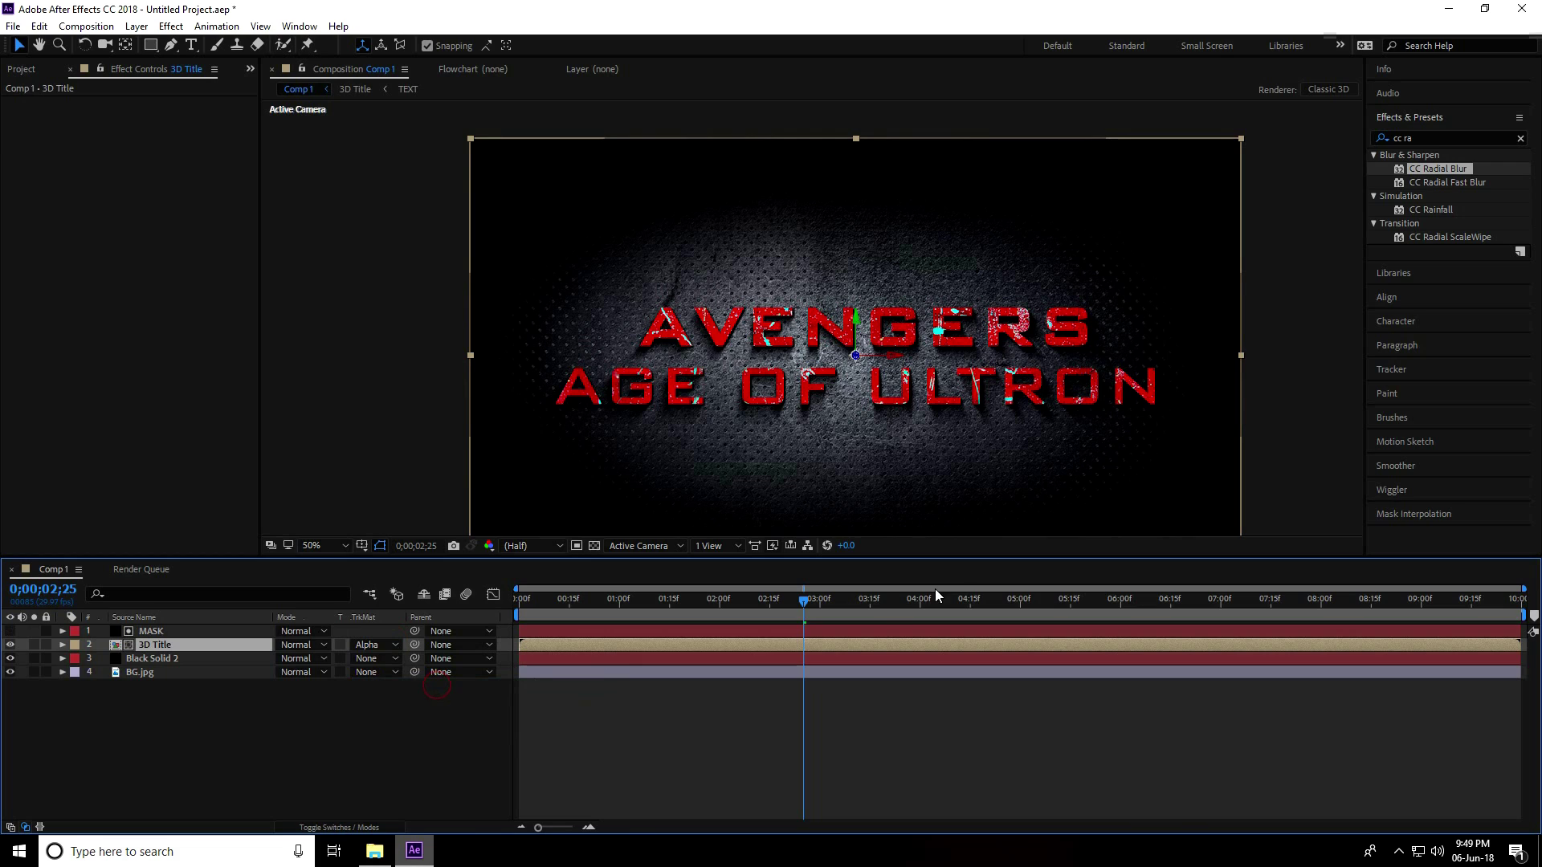
{"action": "left_click_drag", "start_coordinate": [801, 609], "coordinate": [421, 596]}
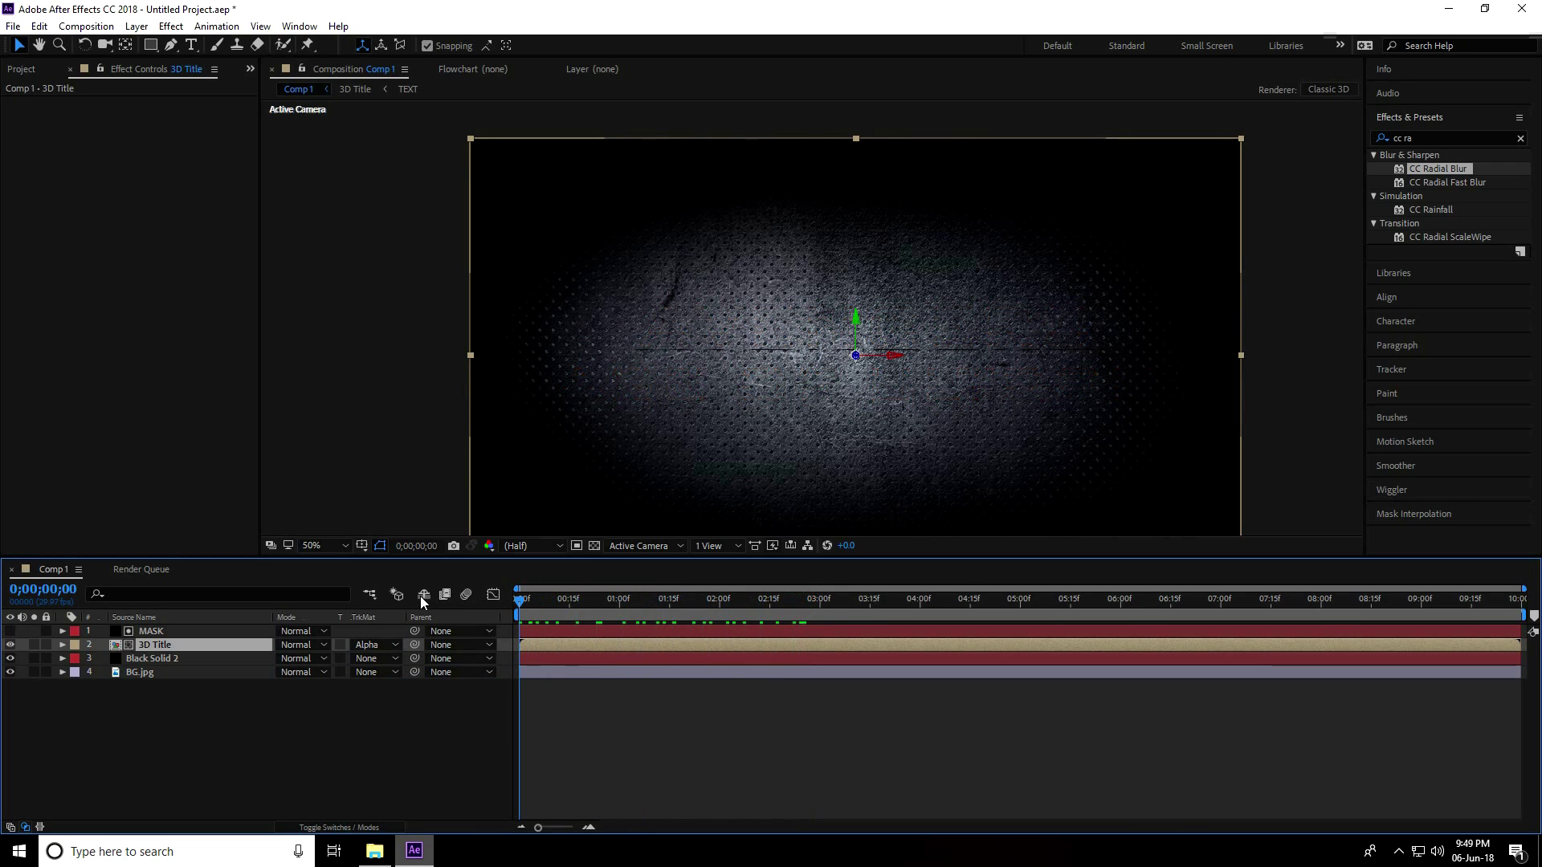
{"action": "key", "text": "space"}
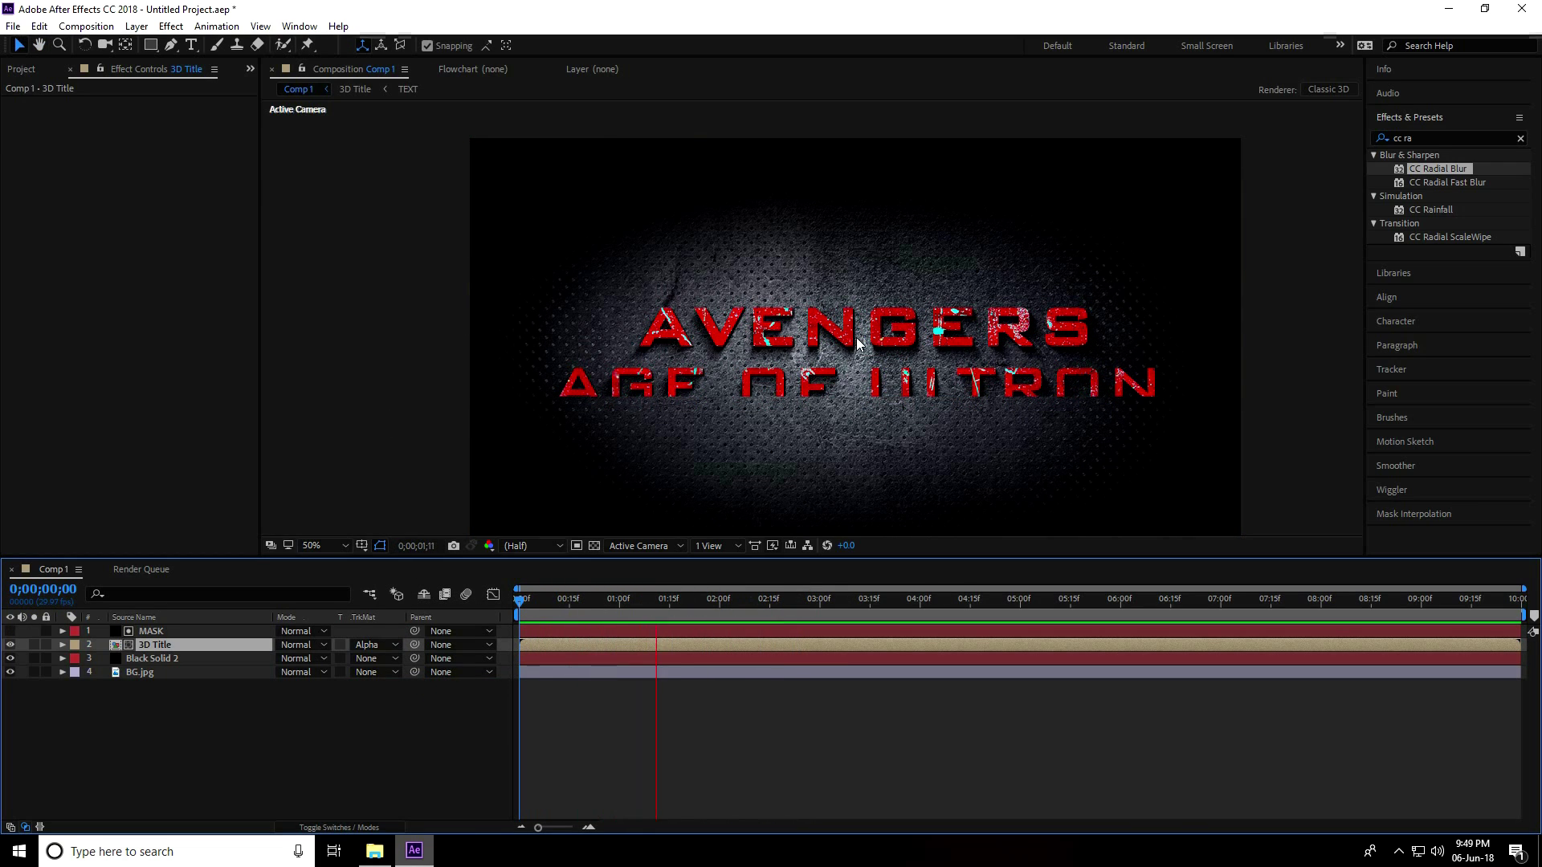
{"action": "key", "text": "space"}
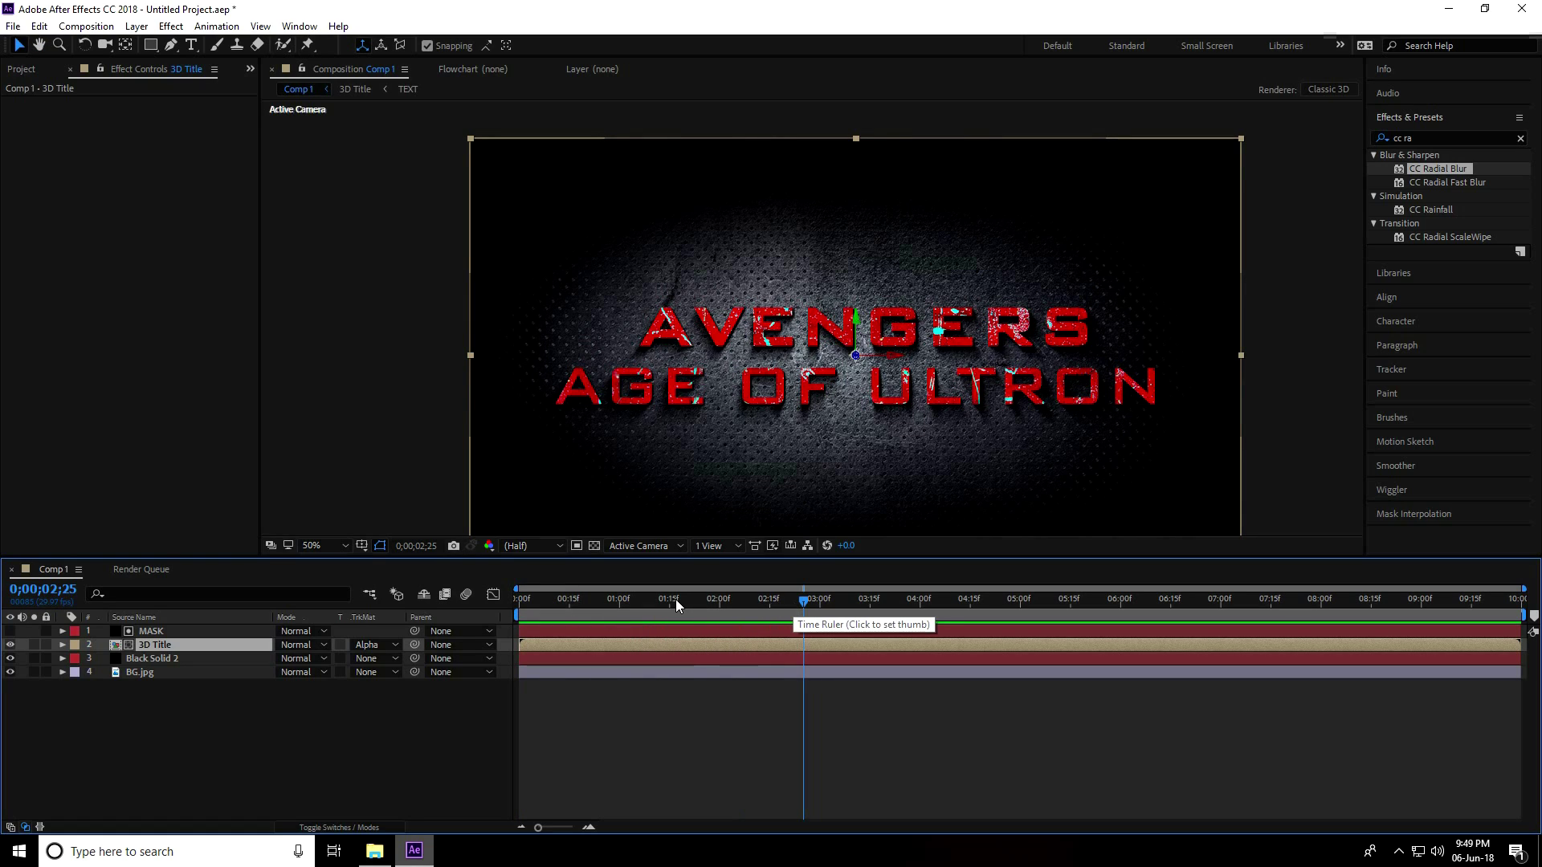
Apply Easy Ease to both Mask Path keyframes on the MASK layer
{"action": "left_click", "coordinate": [152, 632]}
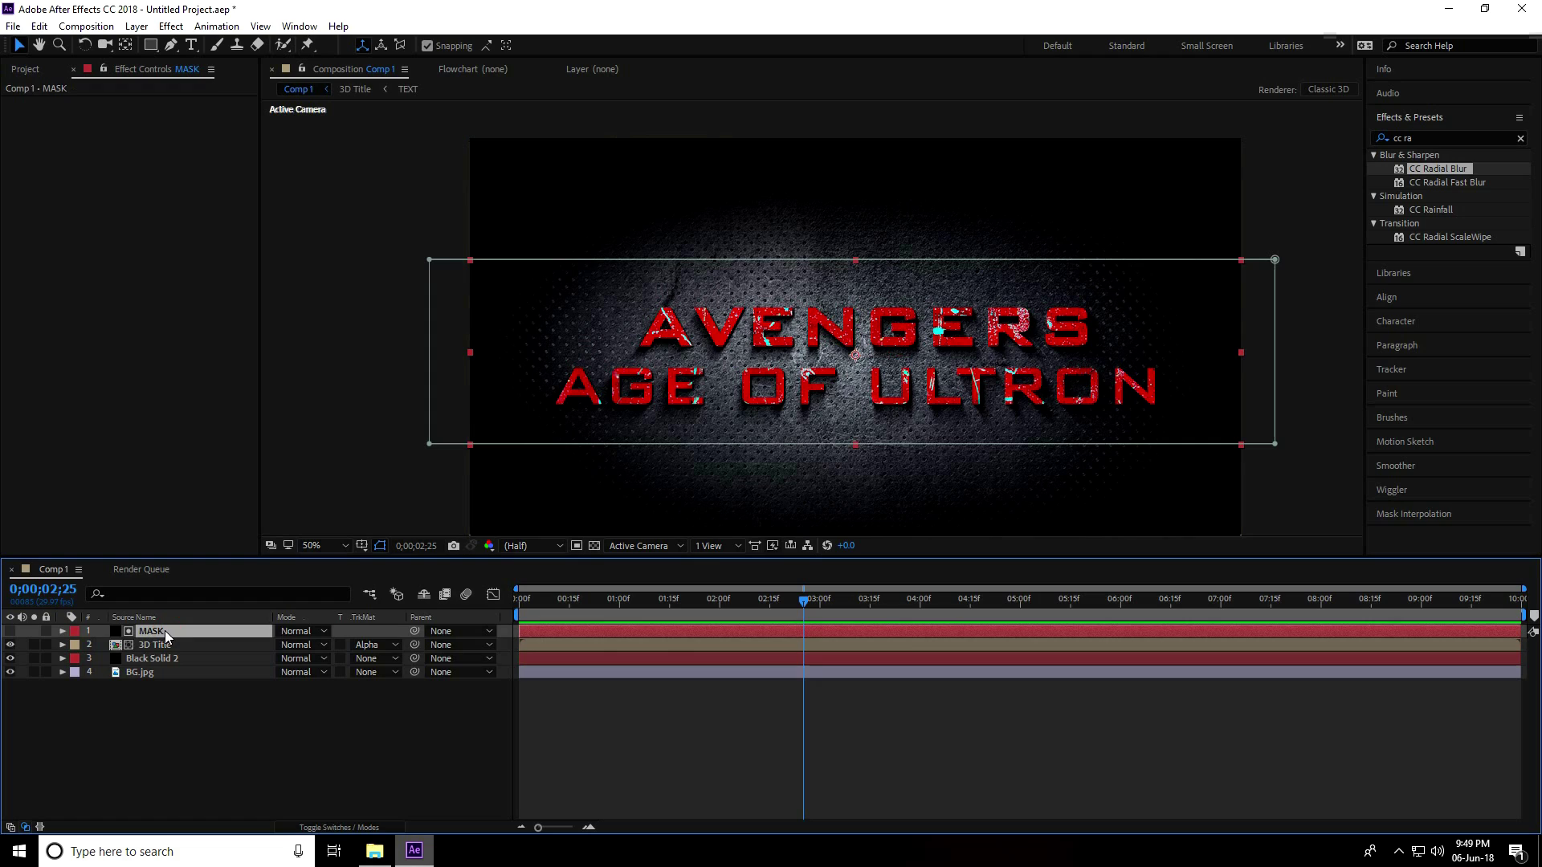
{"action": "key", "text": "m"}
{"action": "left_click_drag", "start_coordinate": [841, 649], "coordinate": [522, 666]}
{"action": "key", "text": "F9"}
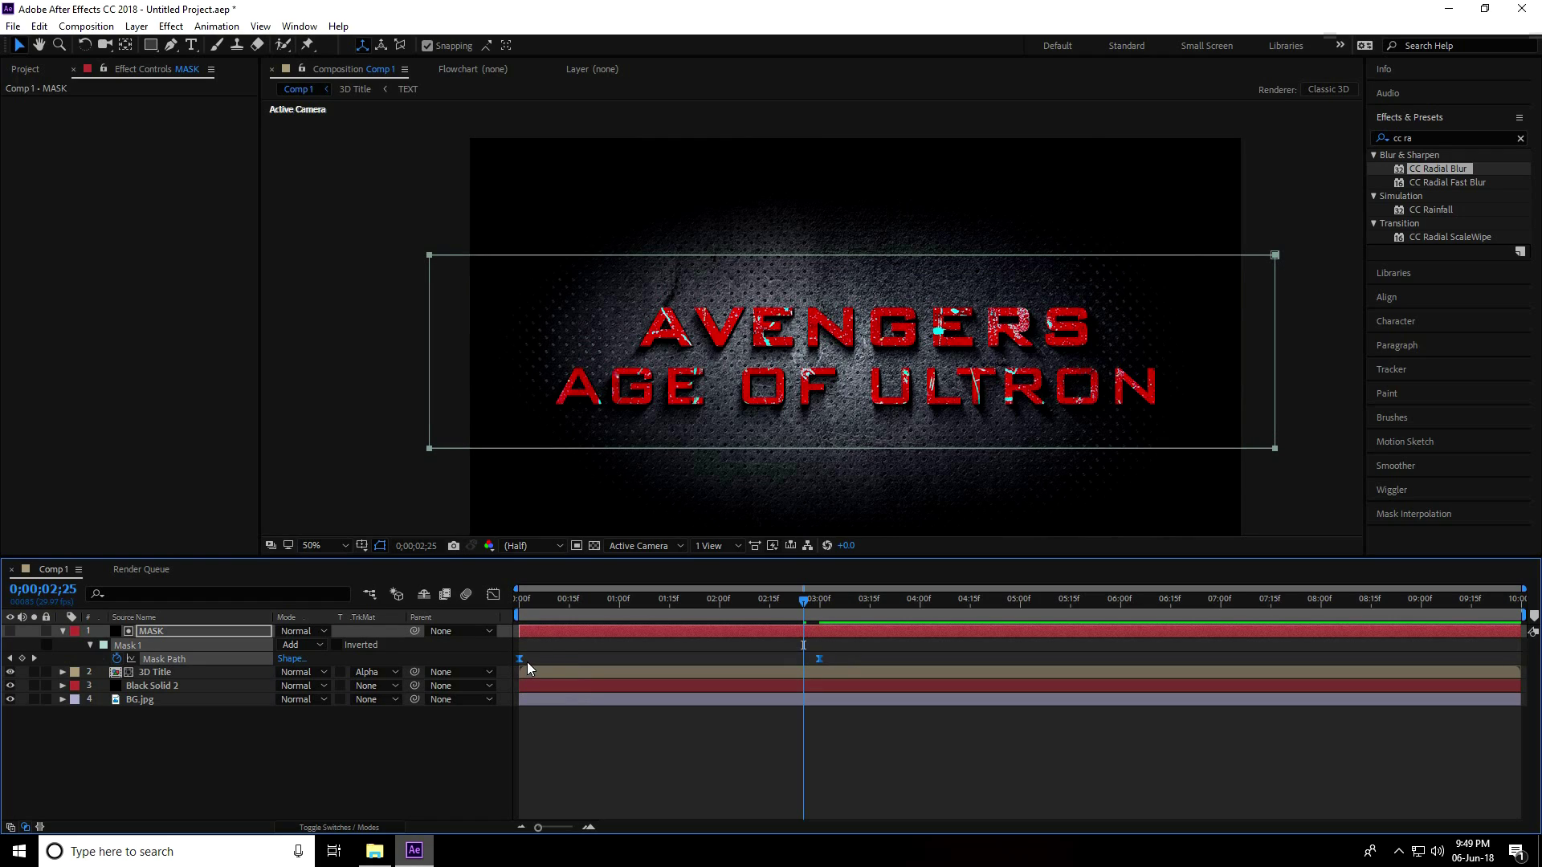
In the Graph Editor, stretch the last Mask Path keyframe's influence to about 63% and preview
{"action": "left_click", "coordinate": [493, 594]}
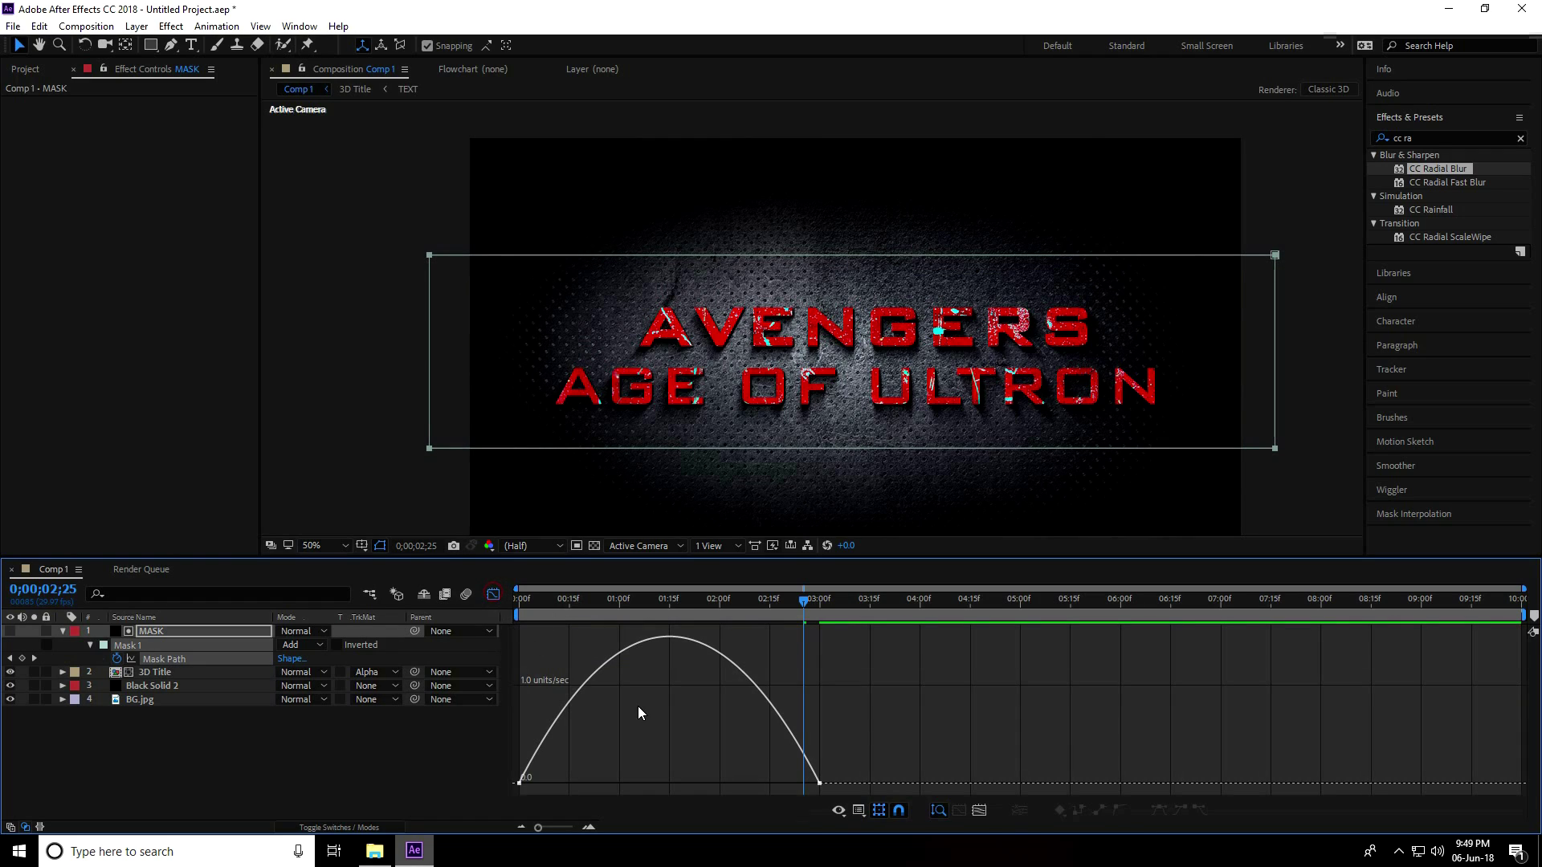
{"action": "left_click_drag", "start_coordinate": [807, 783], "coordinate": [716, 779]}
{"action": "left_click_drag", "start_coordinate": [803, 602], "coordinate": [459, 596]}
{"action": "key", "text": "space"}
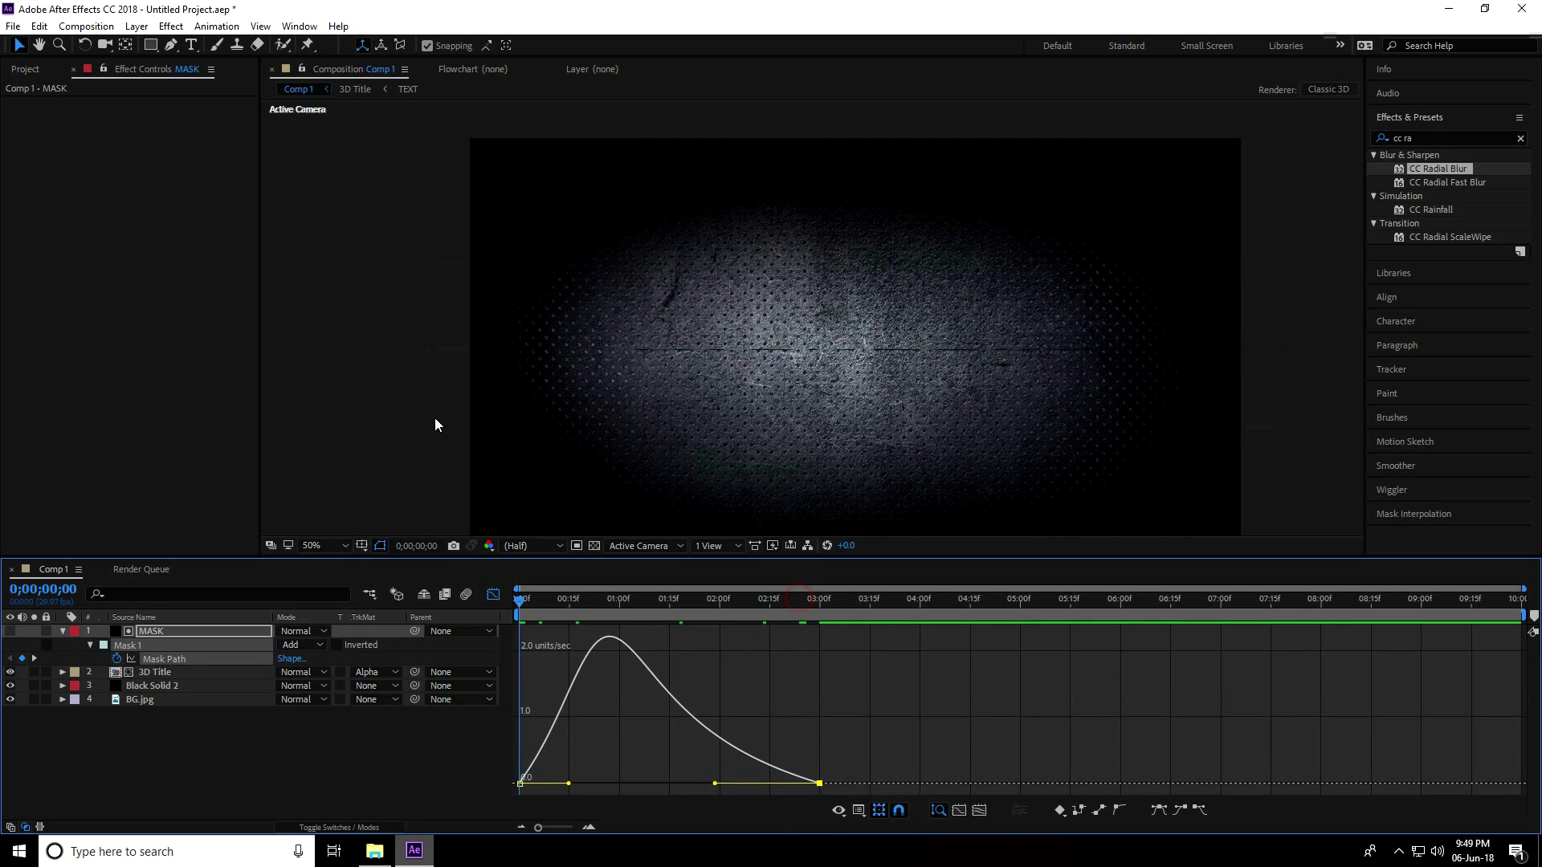
{"action": "key", "text": "space"}
{"action": "key", "text": "space"}
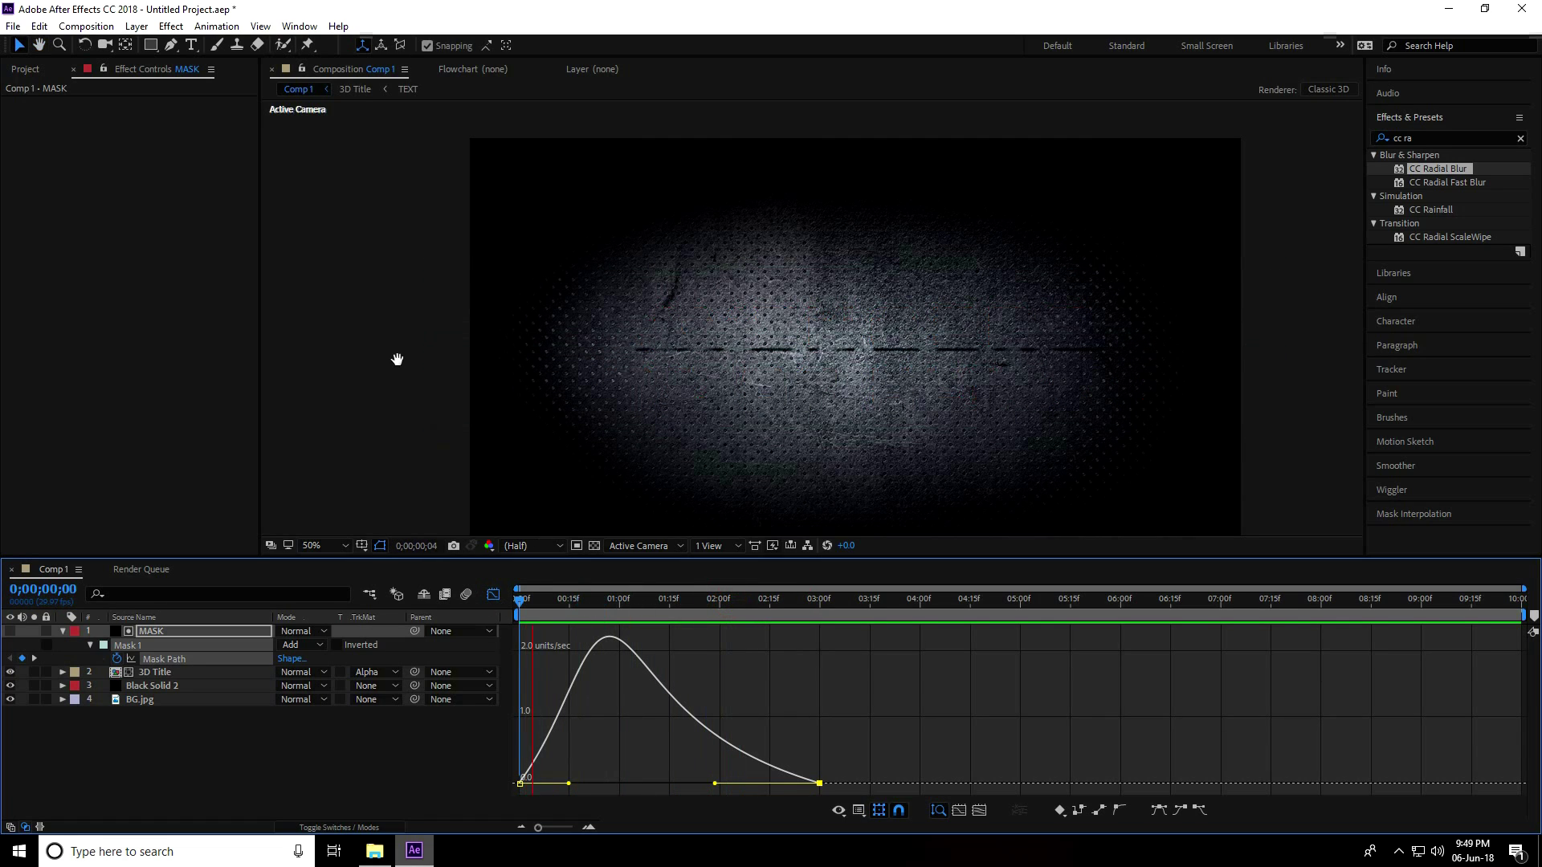
{"action": "key", "text": "space"}
{"action": "left_click", "coordinate": [494, 593]}
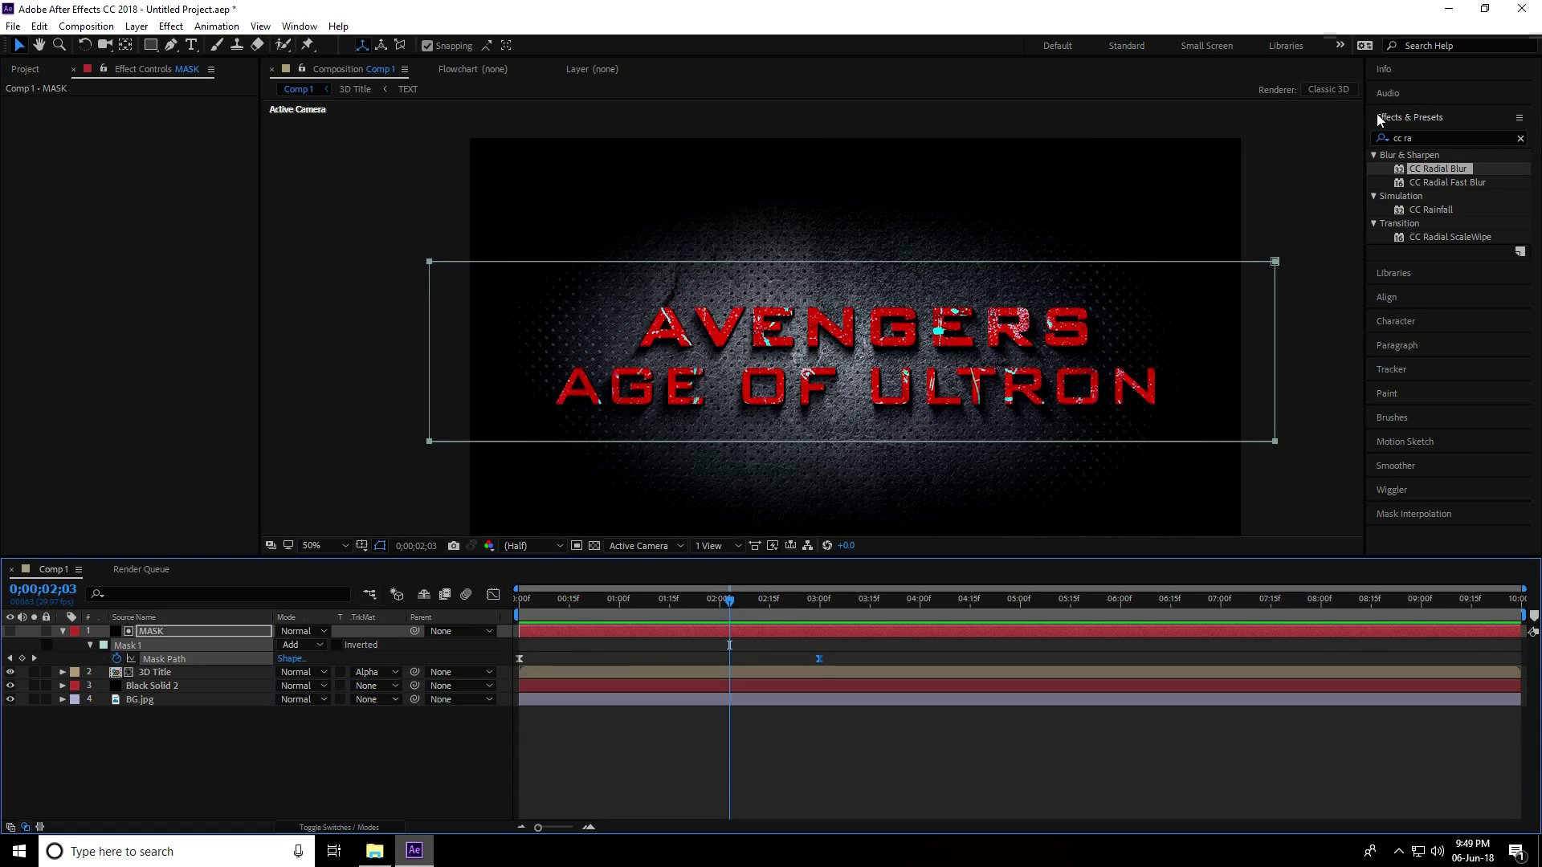
Apply Roughen Edges to the MASK layer and scrub its Border up near 1 second
{"action": "left_click", "coordinate": [1520, 138]}
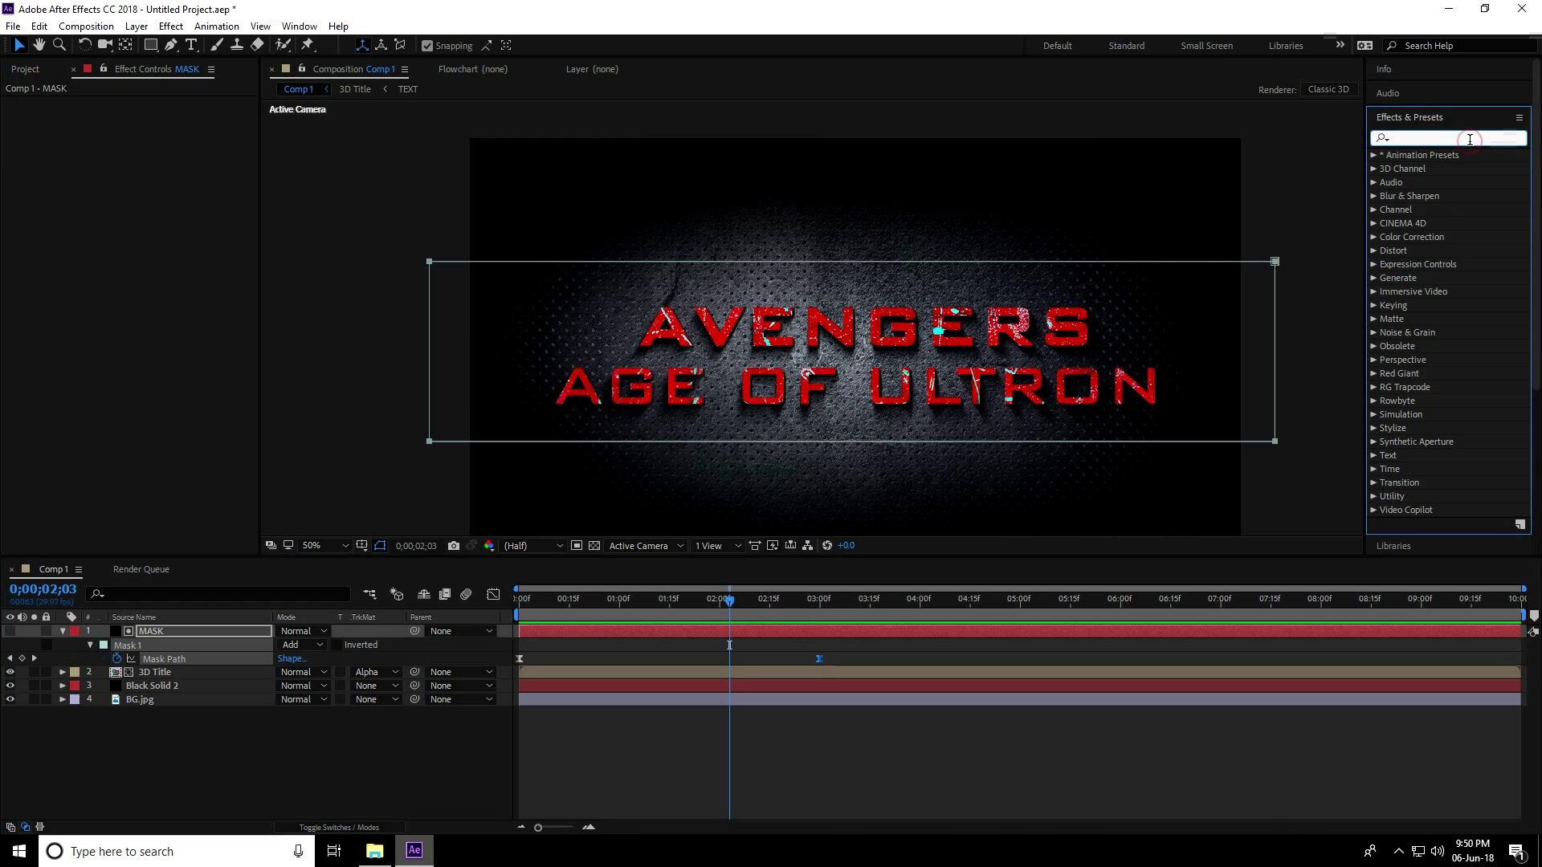
{"action": "type", "text": "roug"}
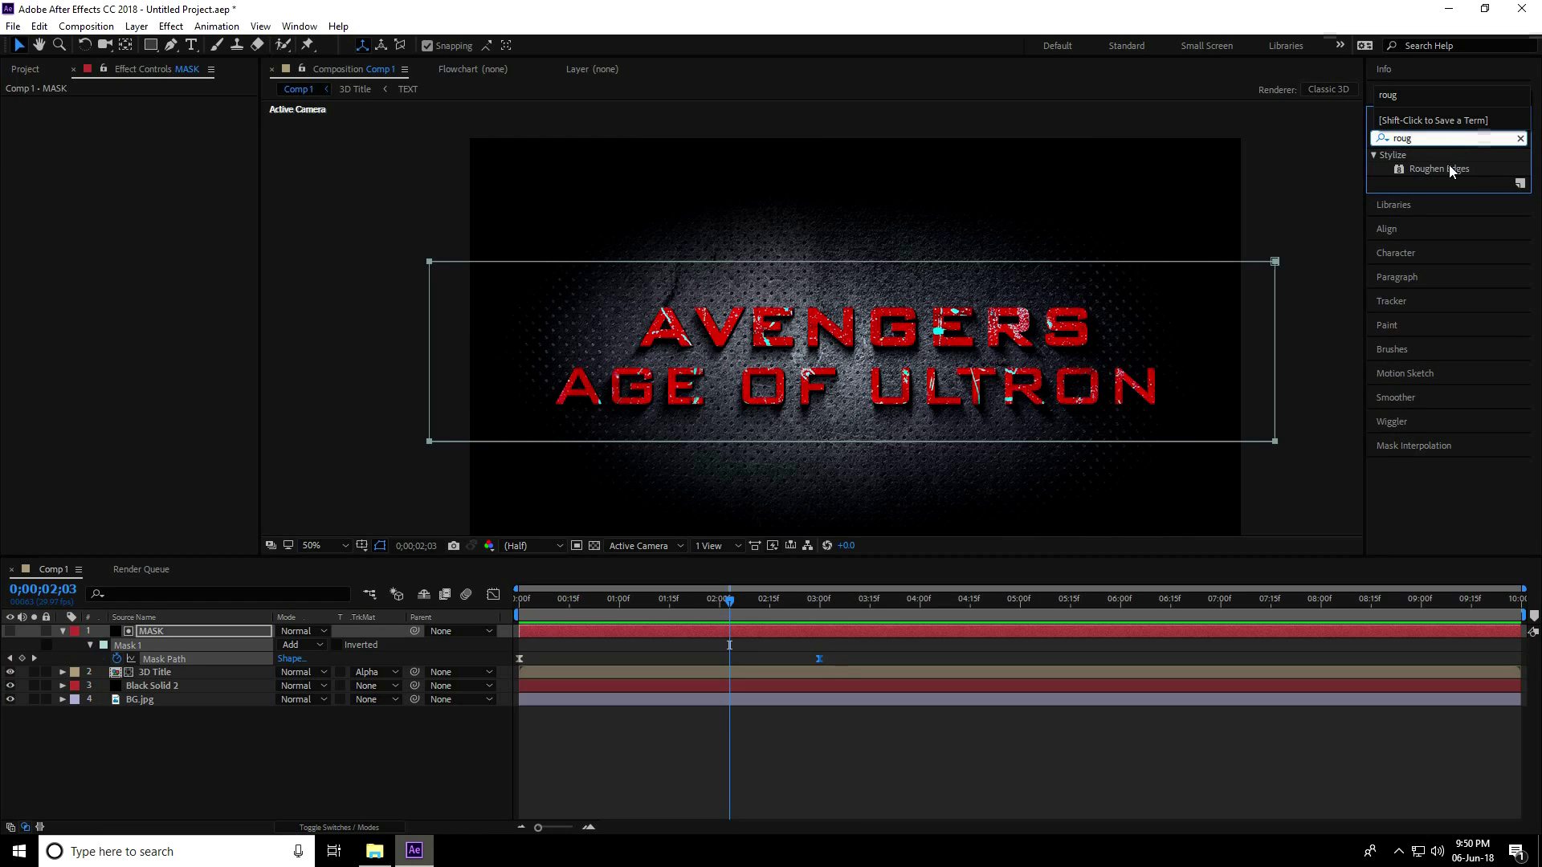
{"action": "left_click_drag", "start_coordinate": [1437, 168], "coordinate": [182, 626]}
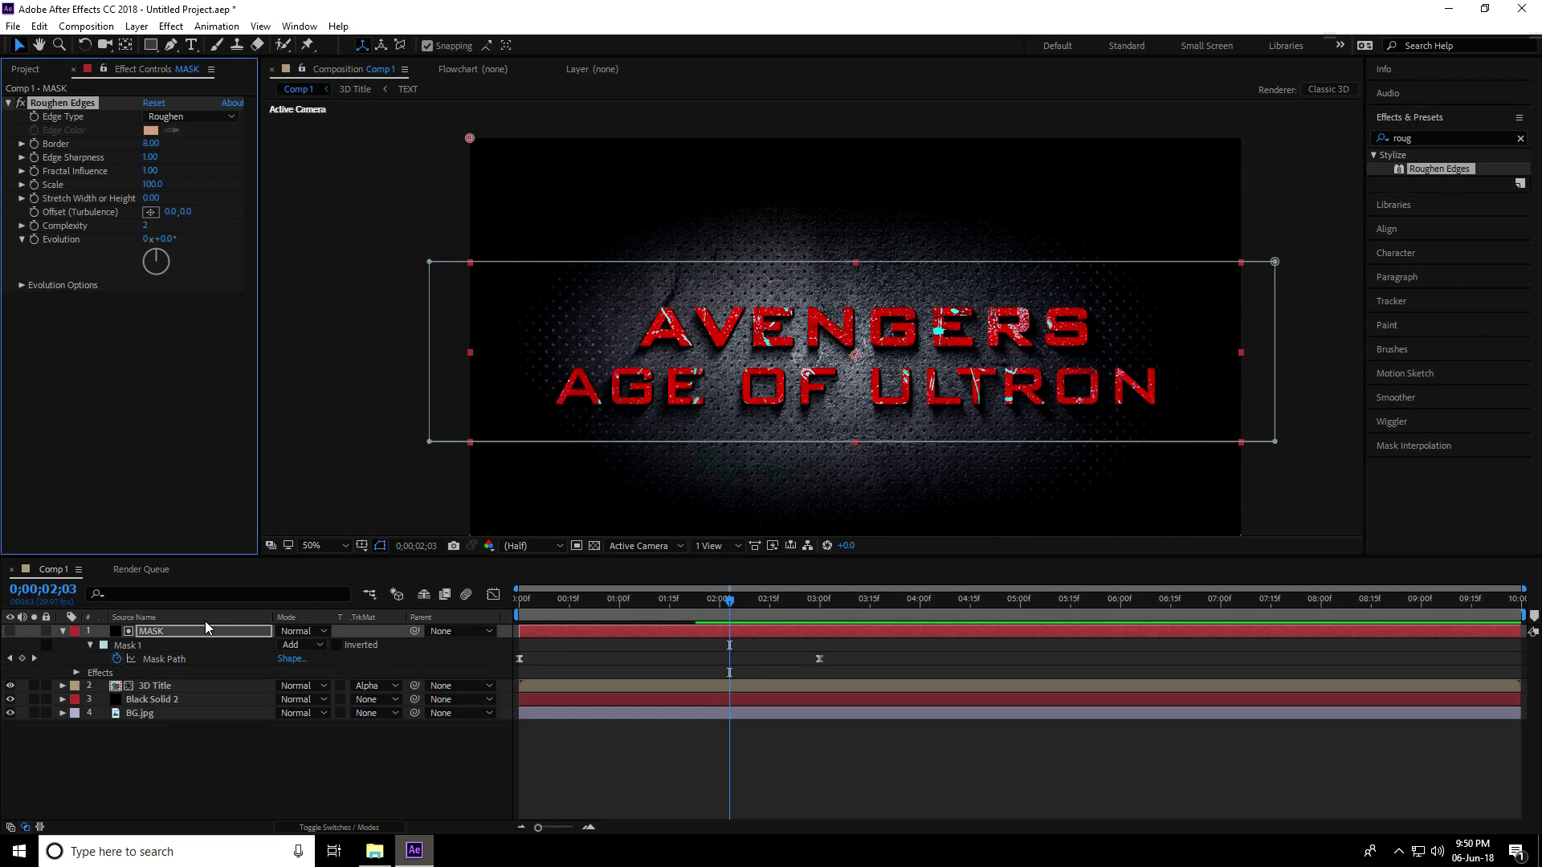
{"action": "left_click_drag", "start_coordinate": [730, 601], "coordinate": [592, 600]}
{"action": "key", "text": "space"}
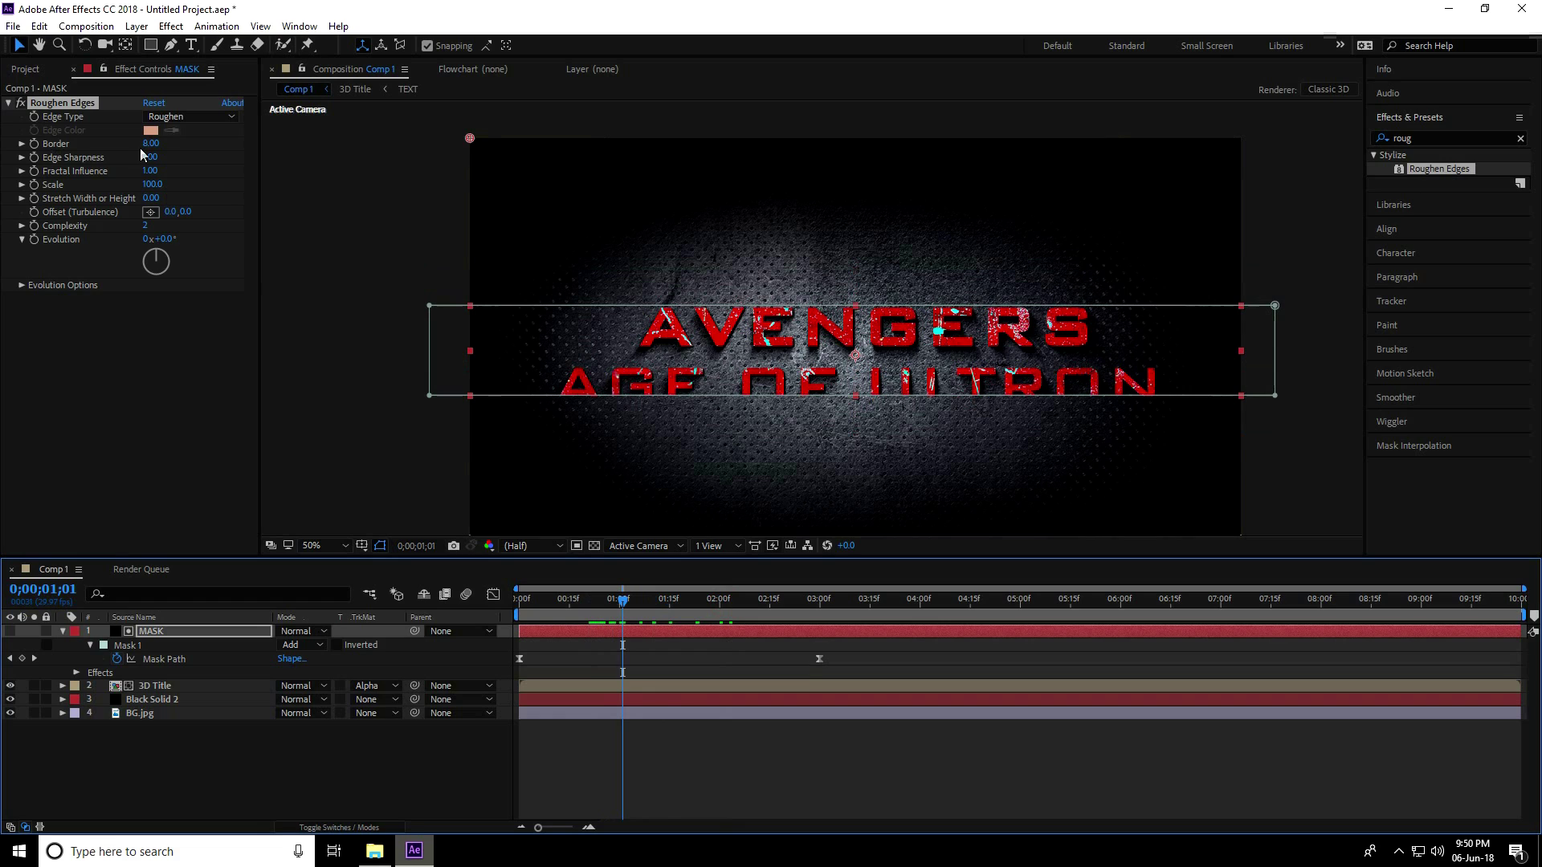
{"action": "left_click_drag", "start_coordinate": [153, 147], "coordinate": [313, 155]}
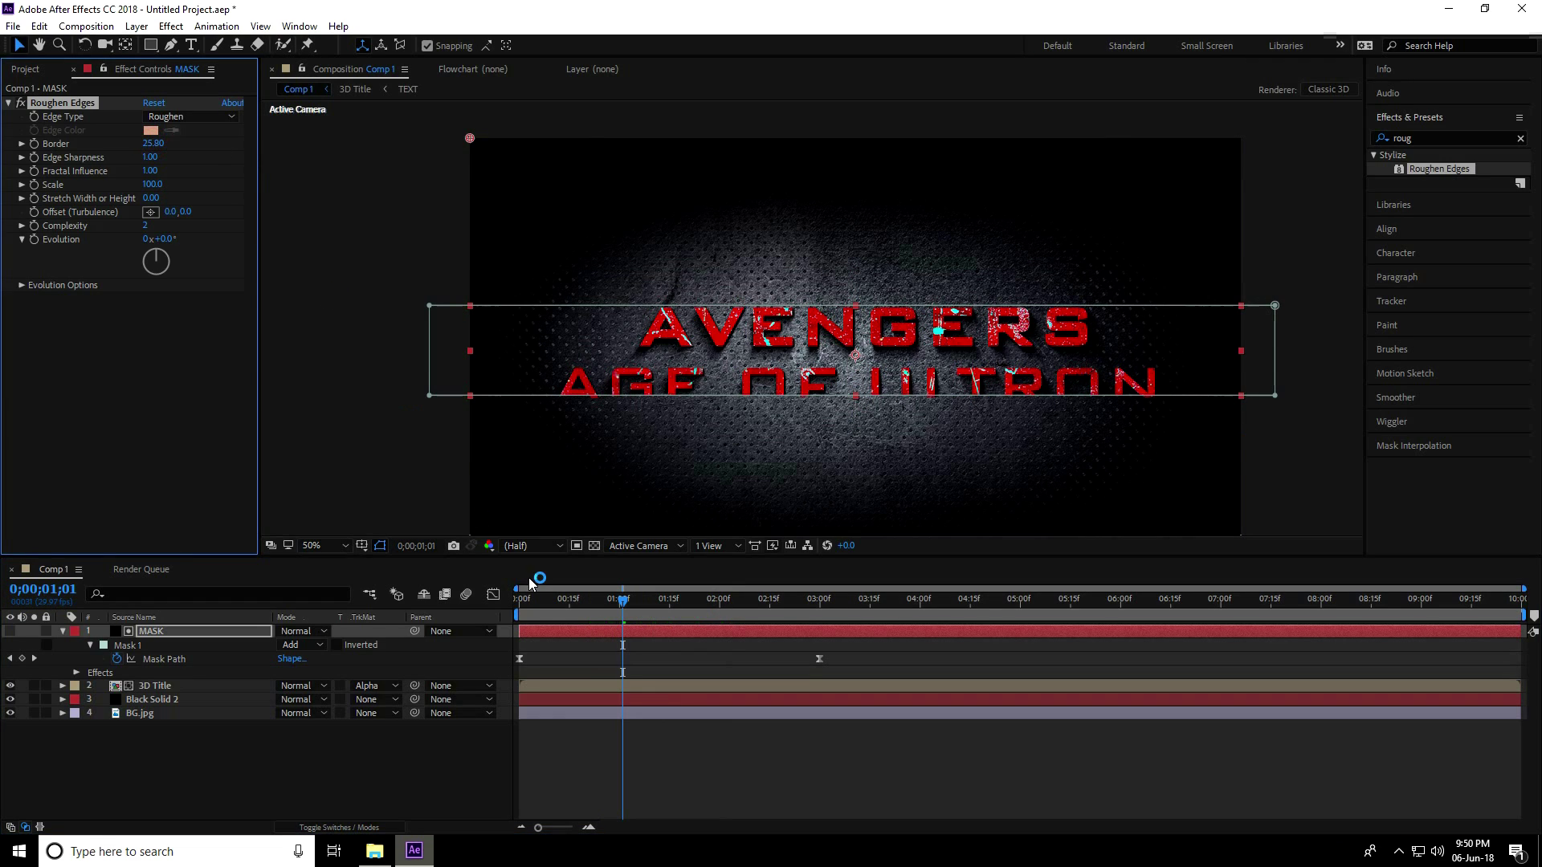
{"action": "left_click_drag", "start_coordinate": [657, 600], "coordinate": [575, 601]}
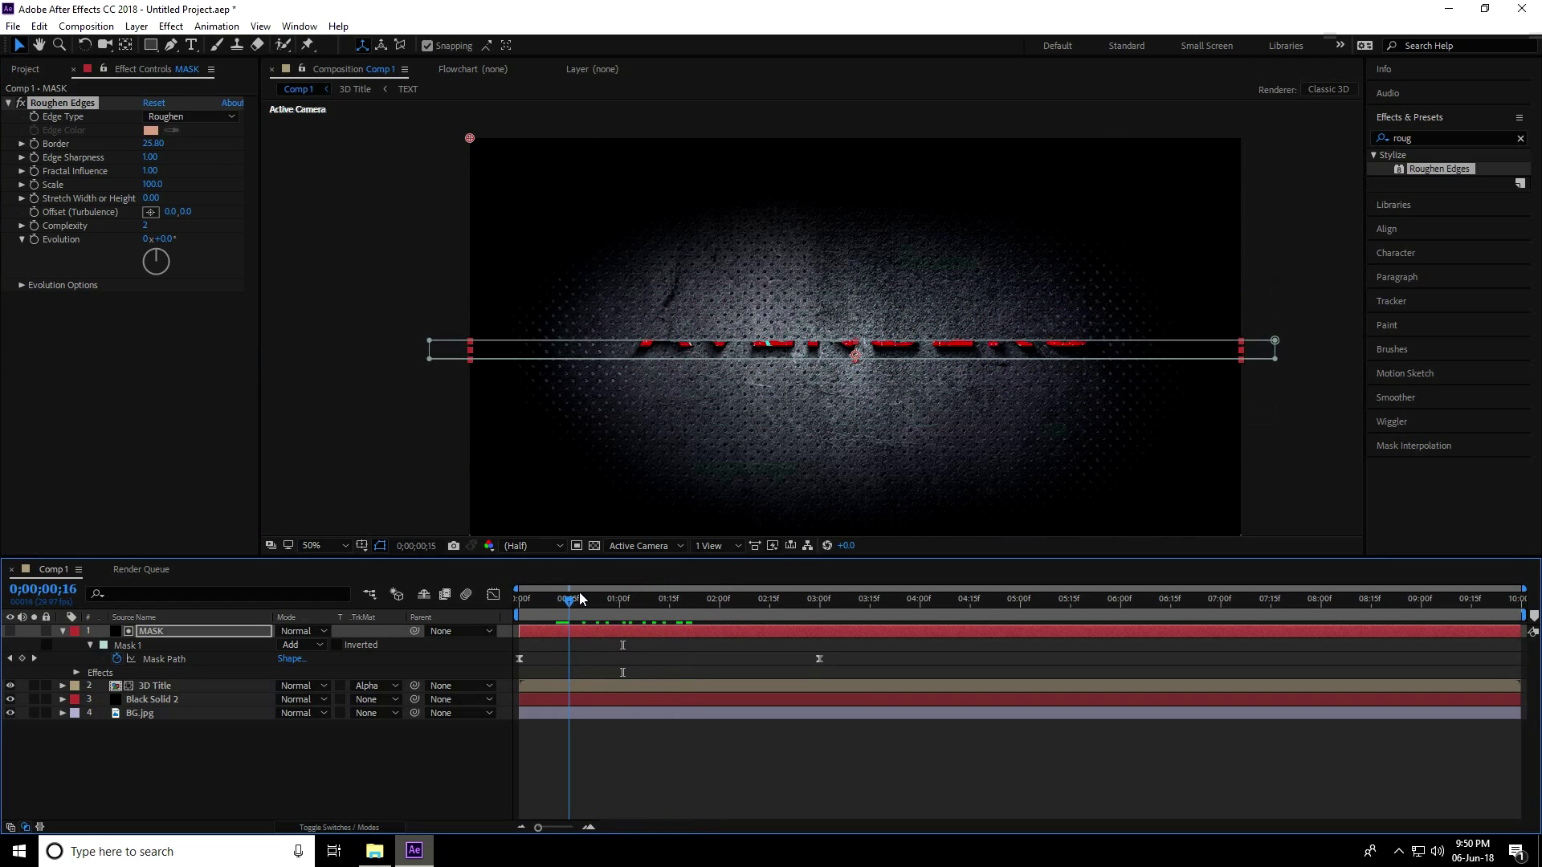
{"action": "left_click", "coordinate": [348, 339]}
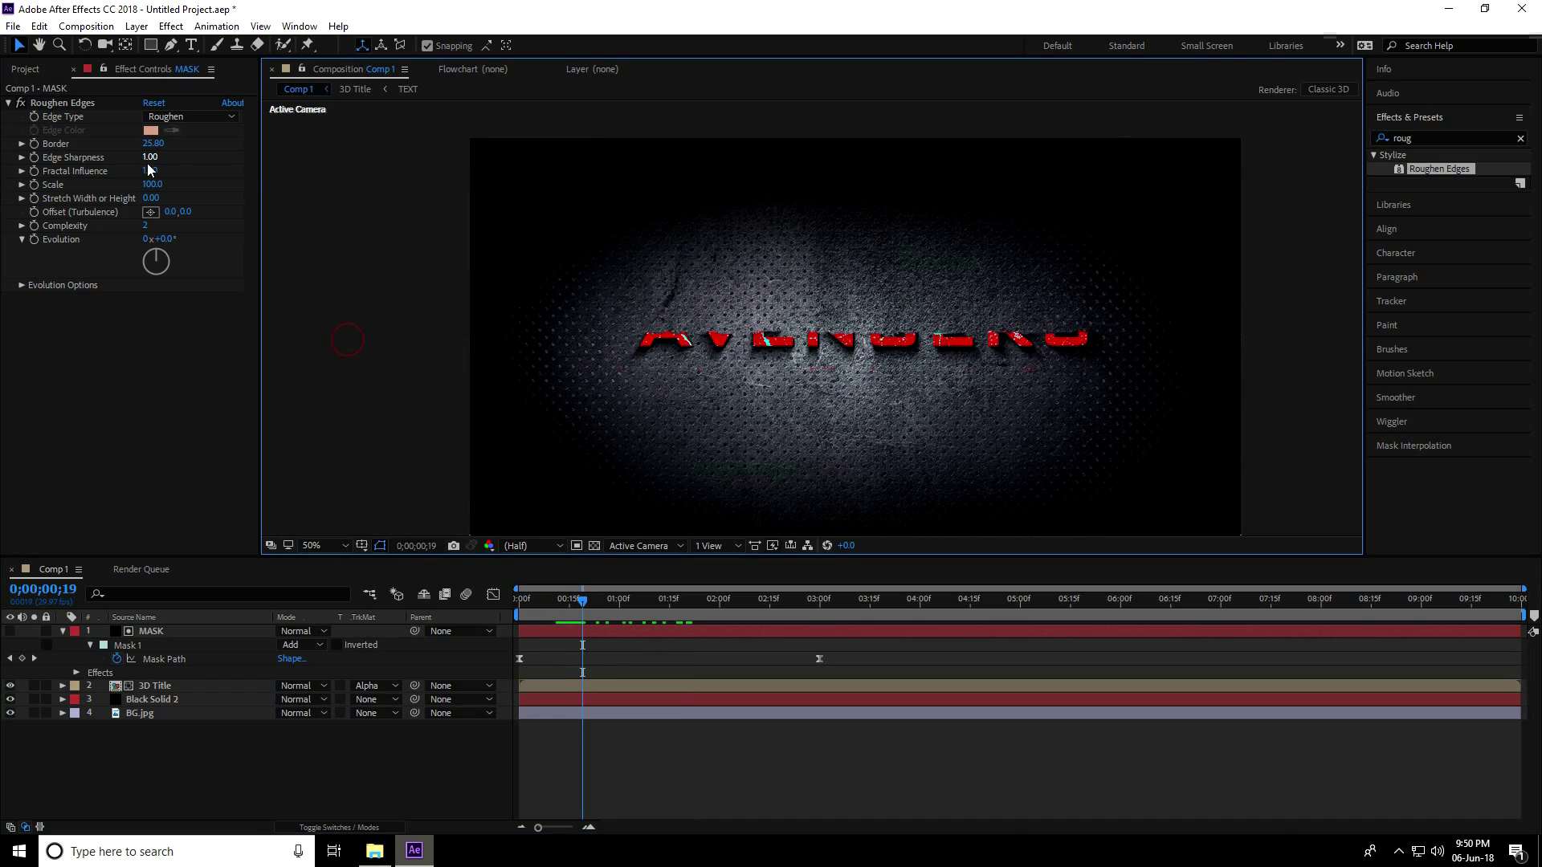
Set Roughen Edges to Border 100, Edge Sharpness 10 and Complexity 10
{"action": "left_click_drag", "start_coordinate": [152, 143], "coordinate": [288, 149]}
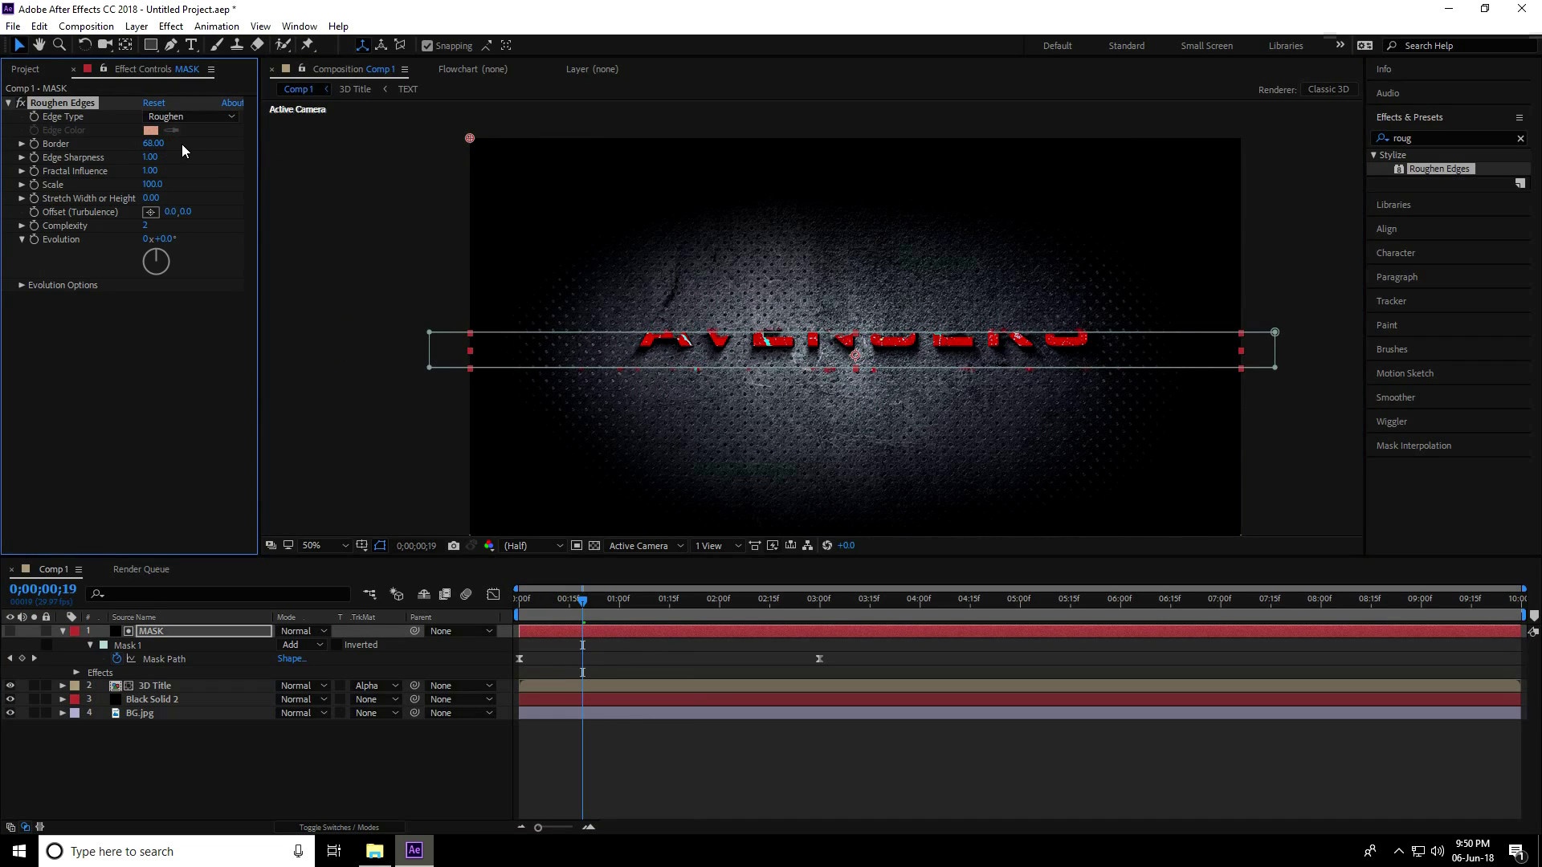
{"action": "type", "text": "100"}
{"action": "key", "text": "Return"}
{"action": "left_click", "coordinate": [150, 158]}
{"action": "type", "text": "10"}
{"action": "key", "text": "Return"}
{"action": "scroll", "coordinate": [641, 338], "scroll_direction": "up", "scroll_amount": 2}
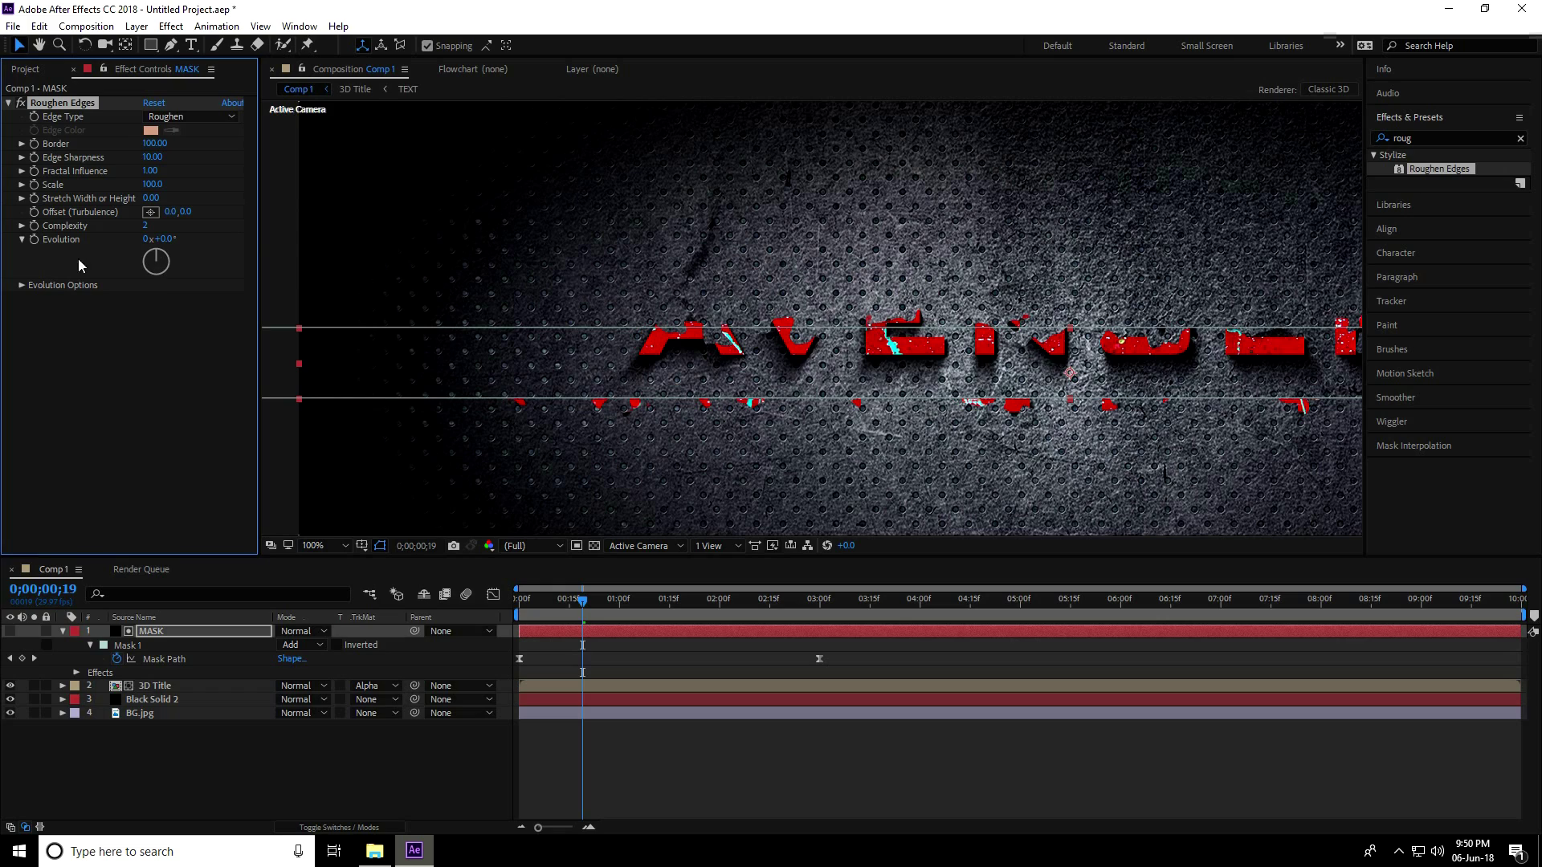
{"action": "left_click_drag", "start_coordinate": [146, 229], "coordinate": [172, 229]}
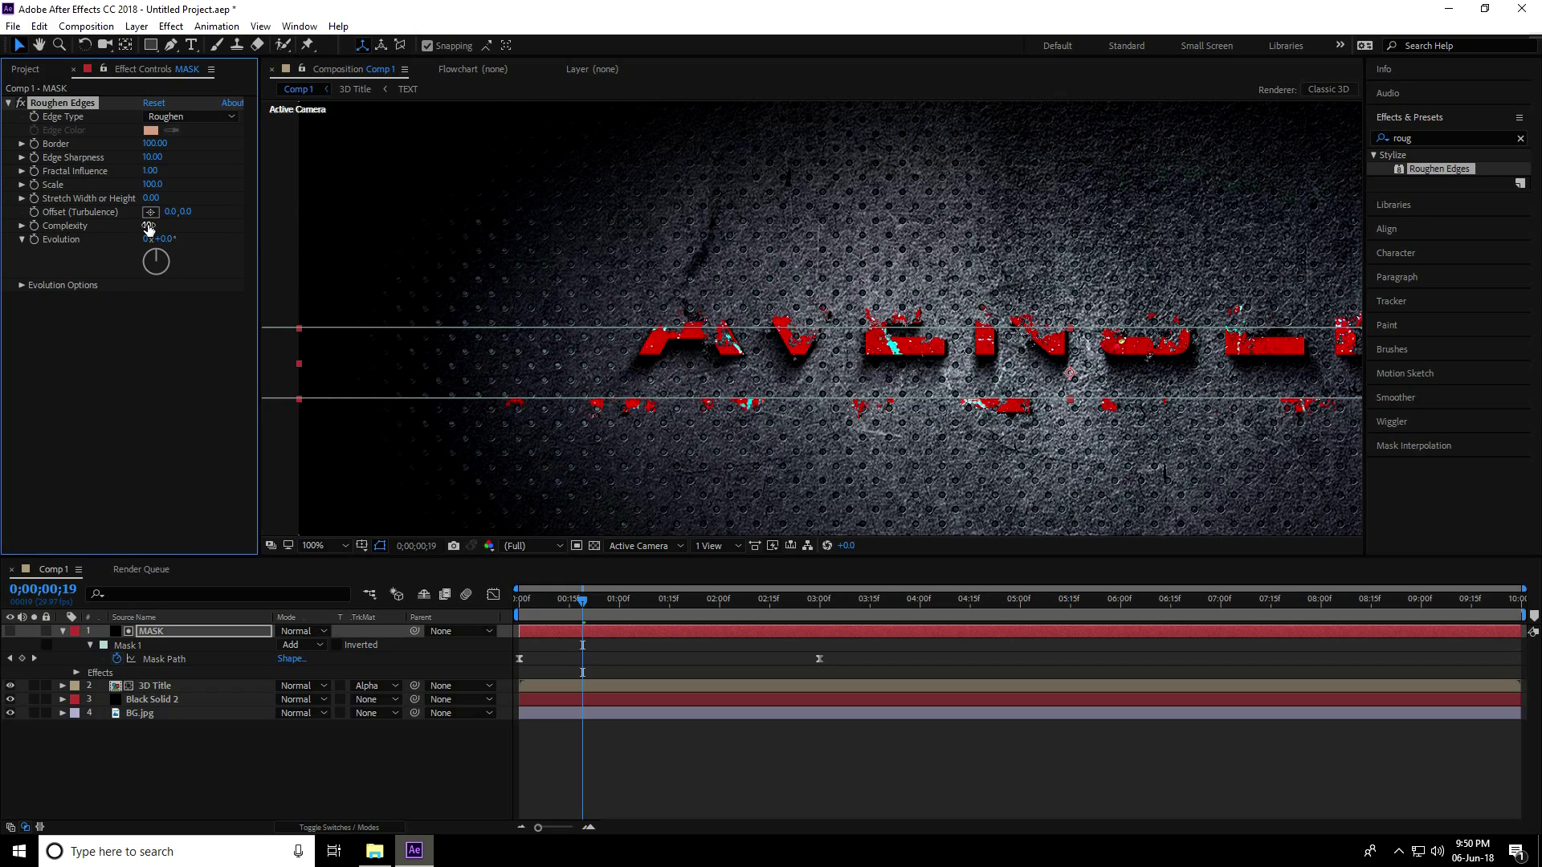
Preview the rough-edged reveal and set viewer magnification to Fit up to 100%
{"action": "left_click_drag", "start_coordinate": [577, 605], "coordinate": [456, 604]}
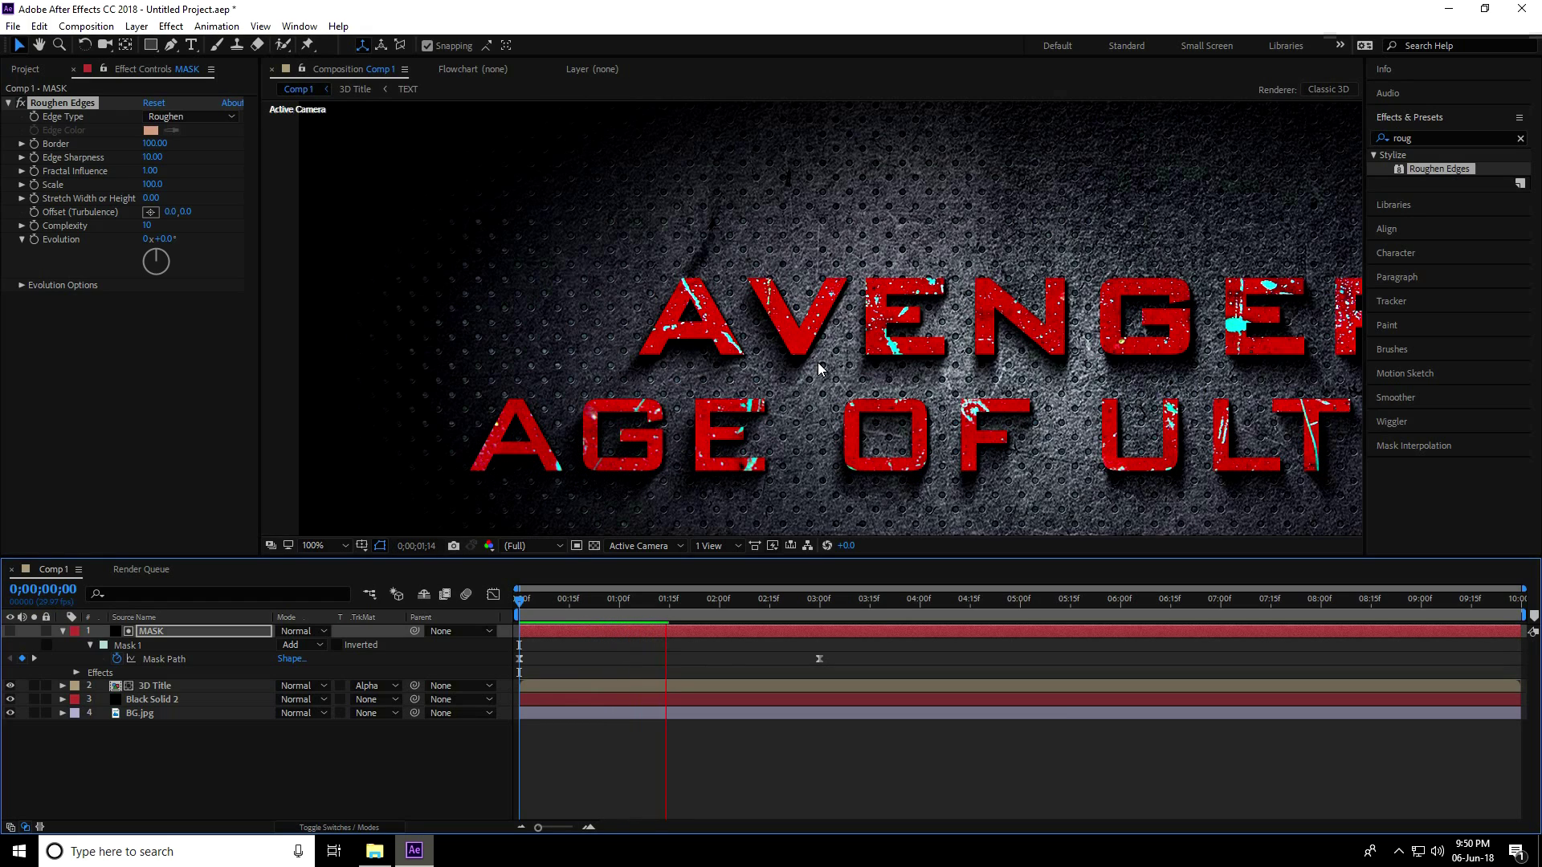
{"action": "key", "text": "space"}
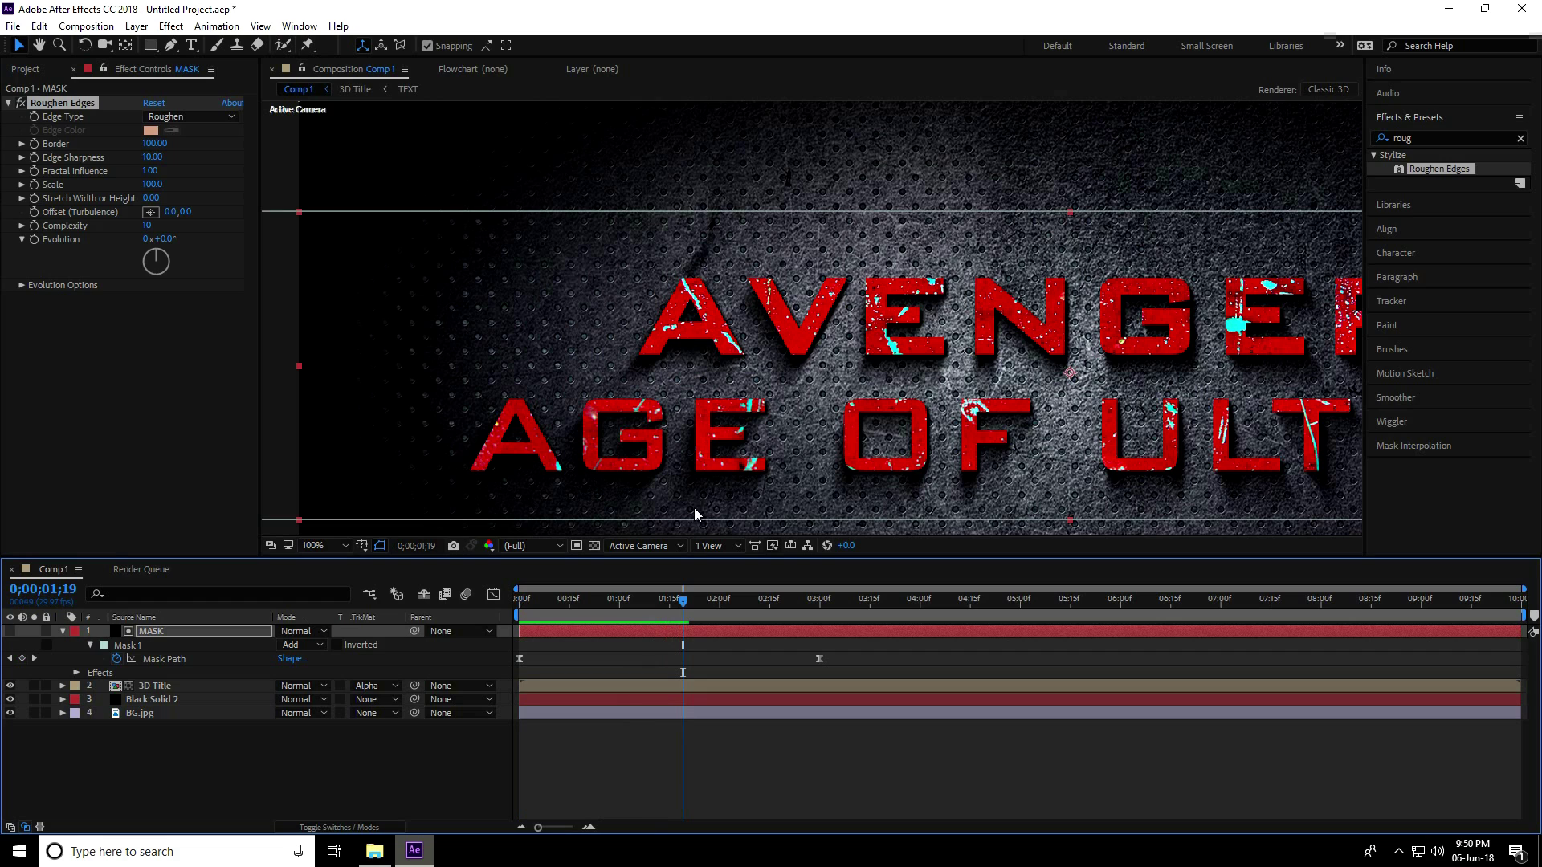
{"action": "left_click_drag", "start_coordinate": [693, 601], "coordinate": [453, 600]}
{"action": "key", "text": "space"}
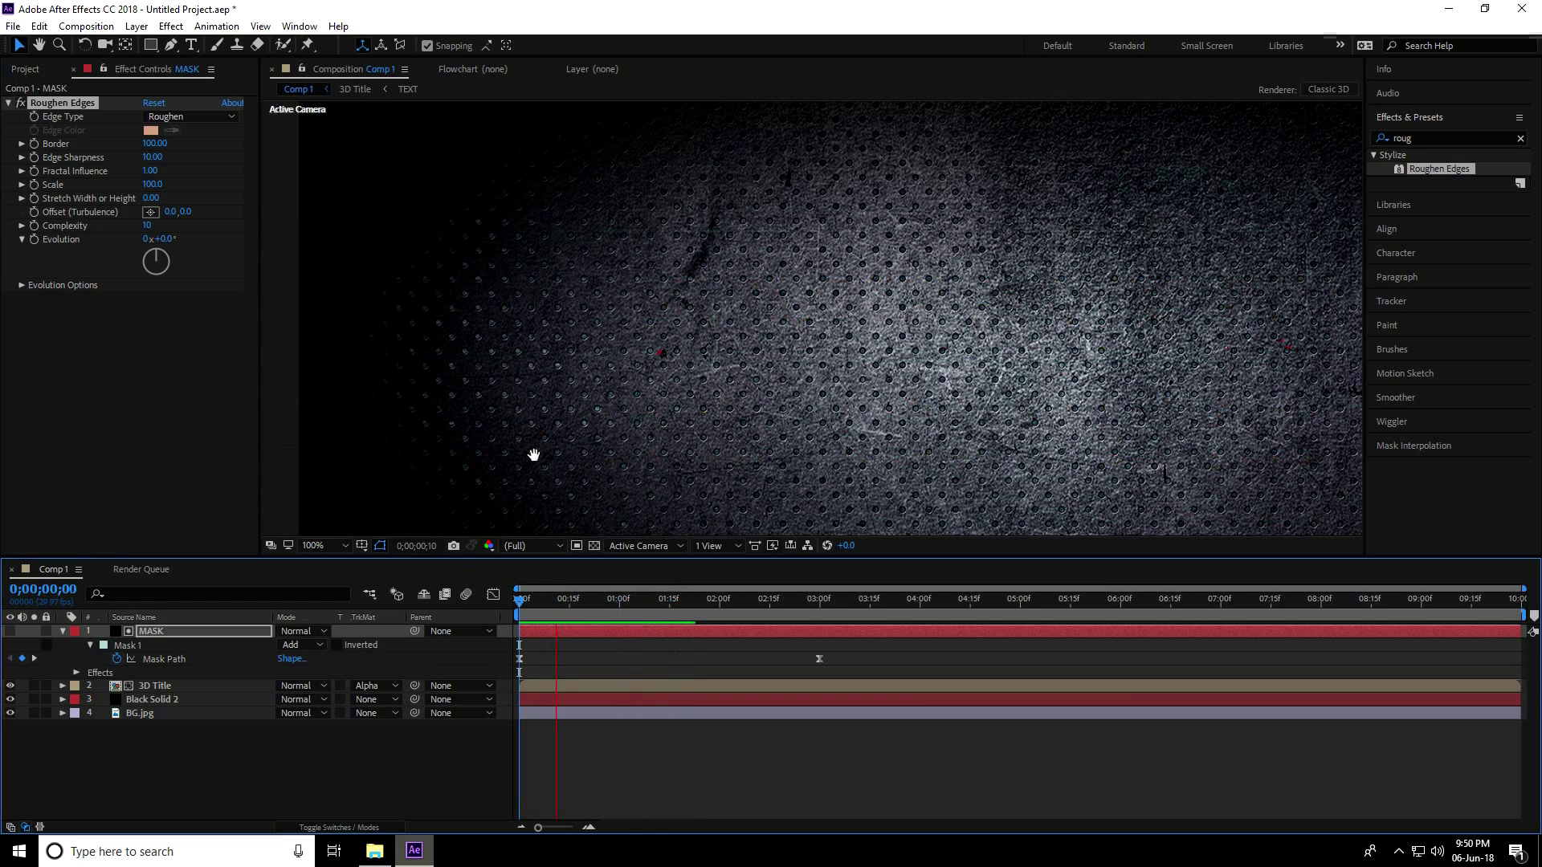
{"action": "key", "text": "space"}
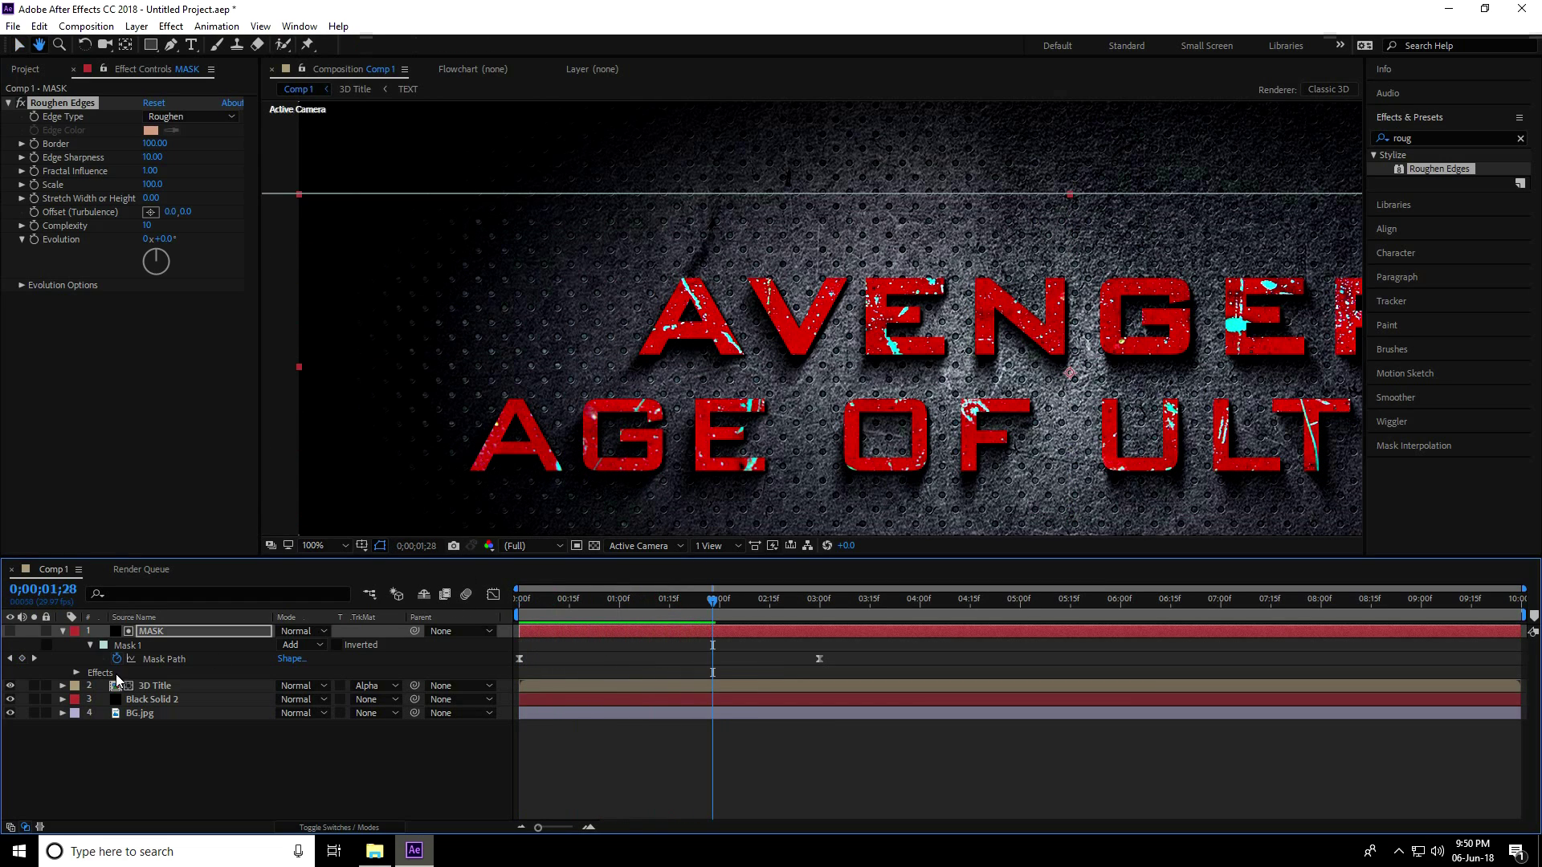
{"action": "left_click", "coordinate": [64, 631]}
{"action": "left_click", "coordinate": [331, 546]}
{"action": "left_click", "coordinate": [345, 275]}
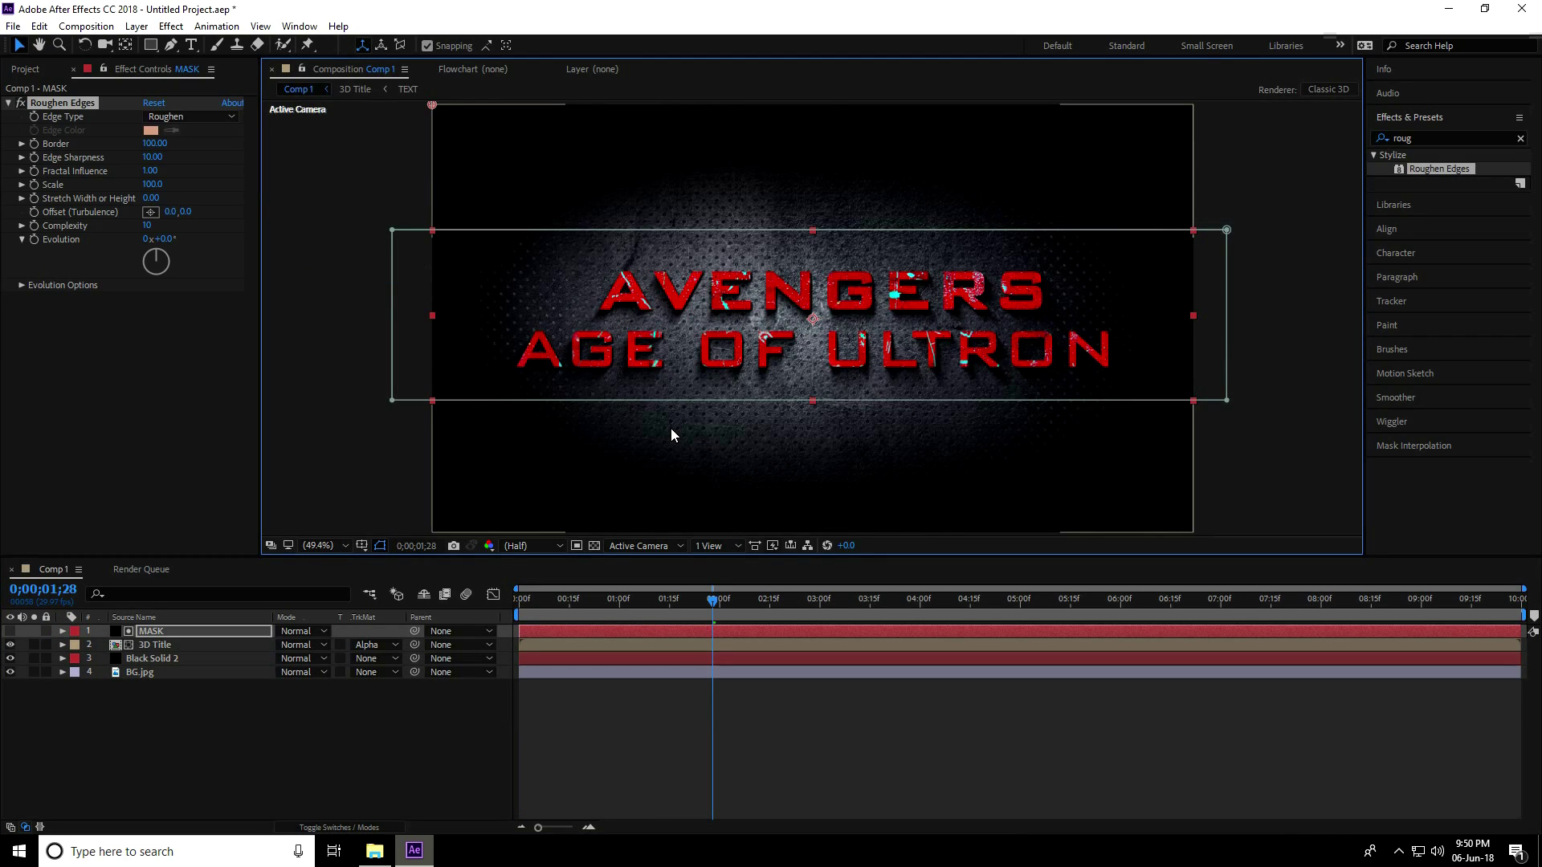
{"action": "left_click", "coordinate": [214, 731]}
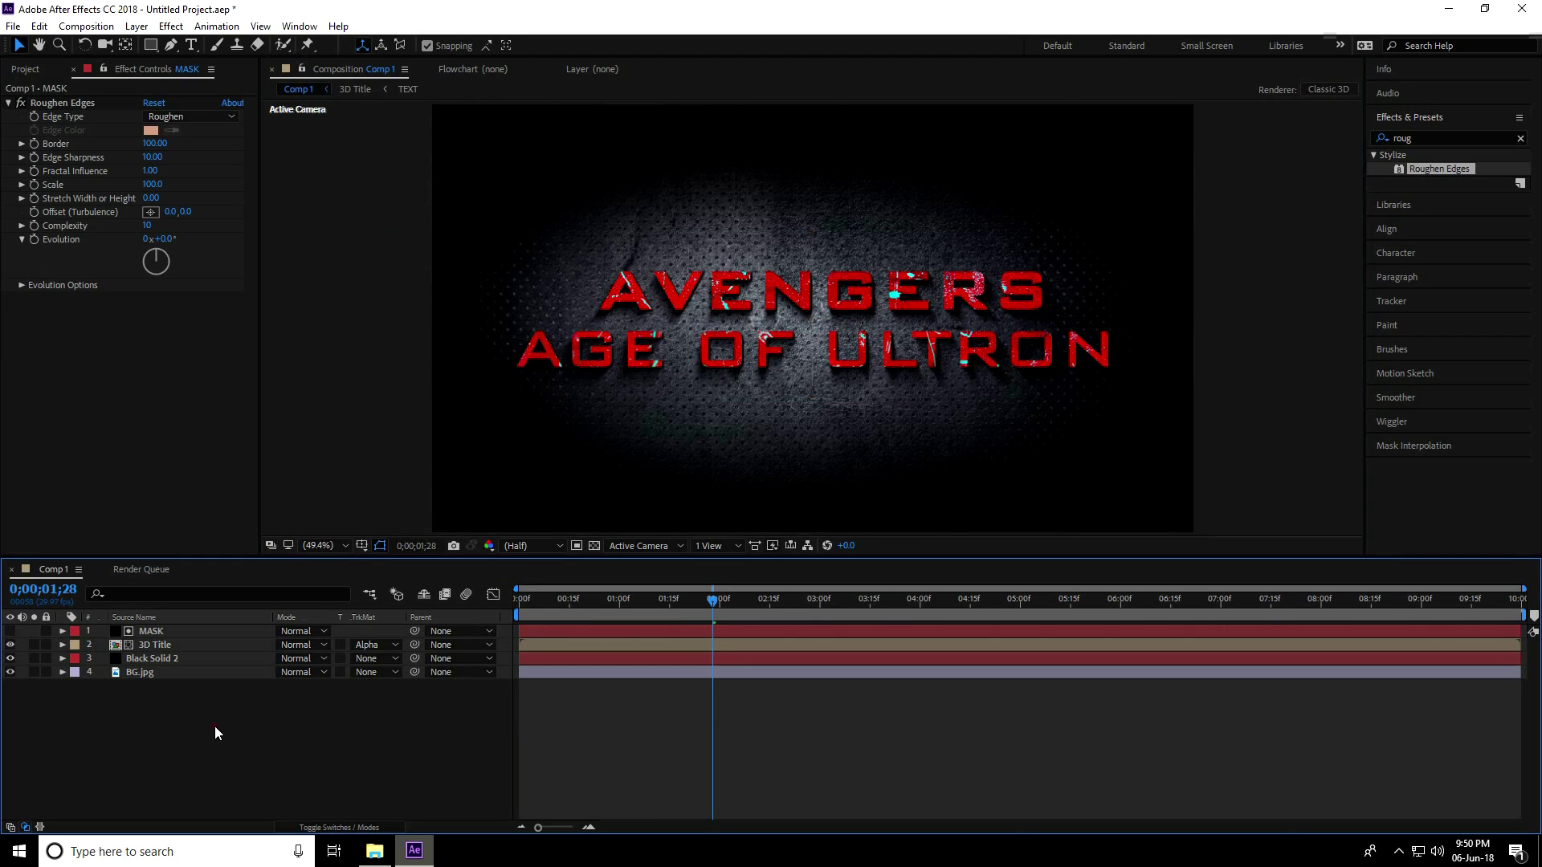
Create a new two-node camera, Camera 1, using the 35mm lens preset
{"action": "right_click", "coordinate": [110, 739]}
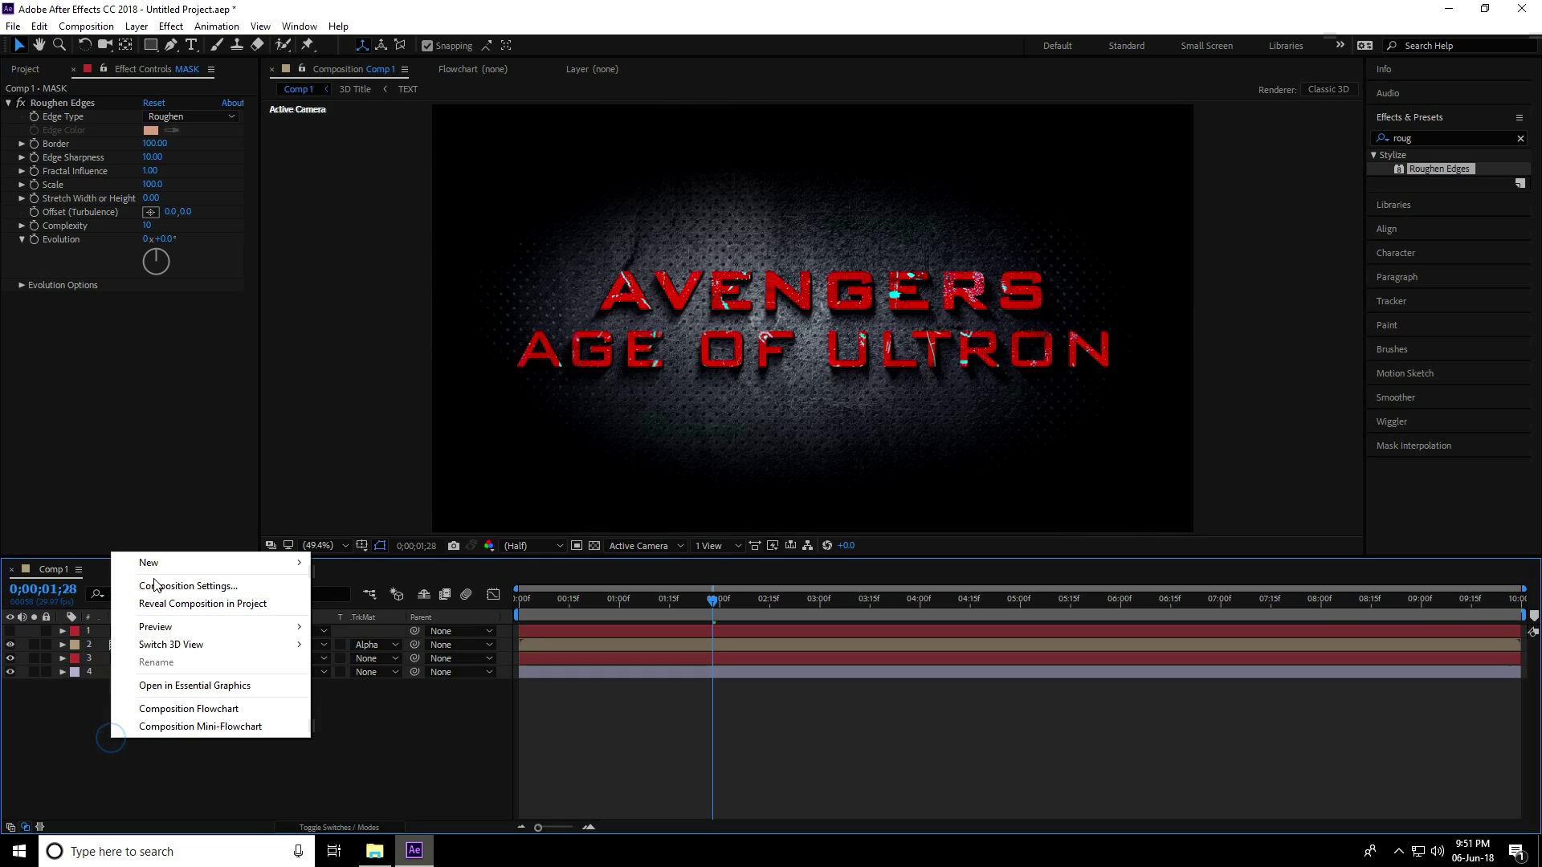
{"action": "mouse_move", "coordinate": [187, 572]}
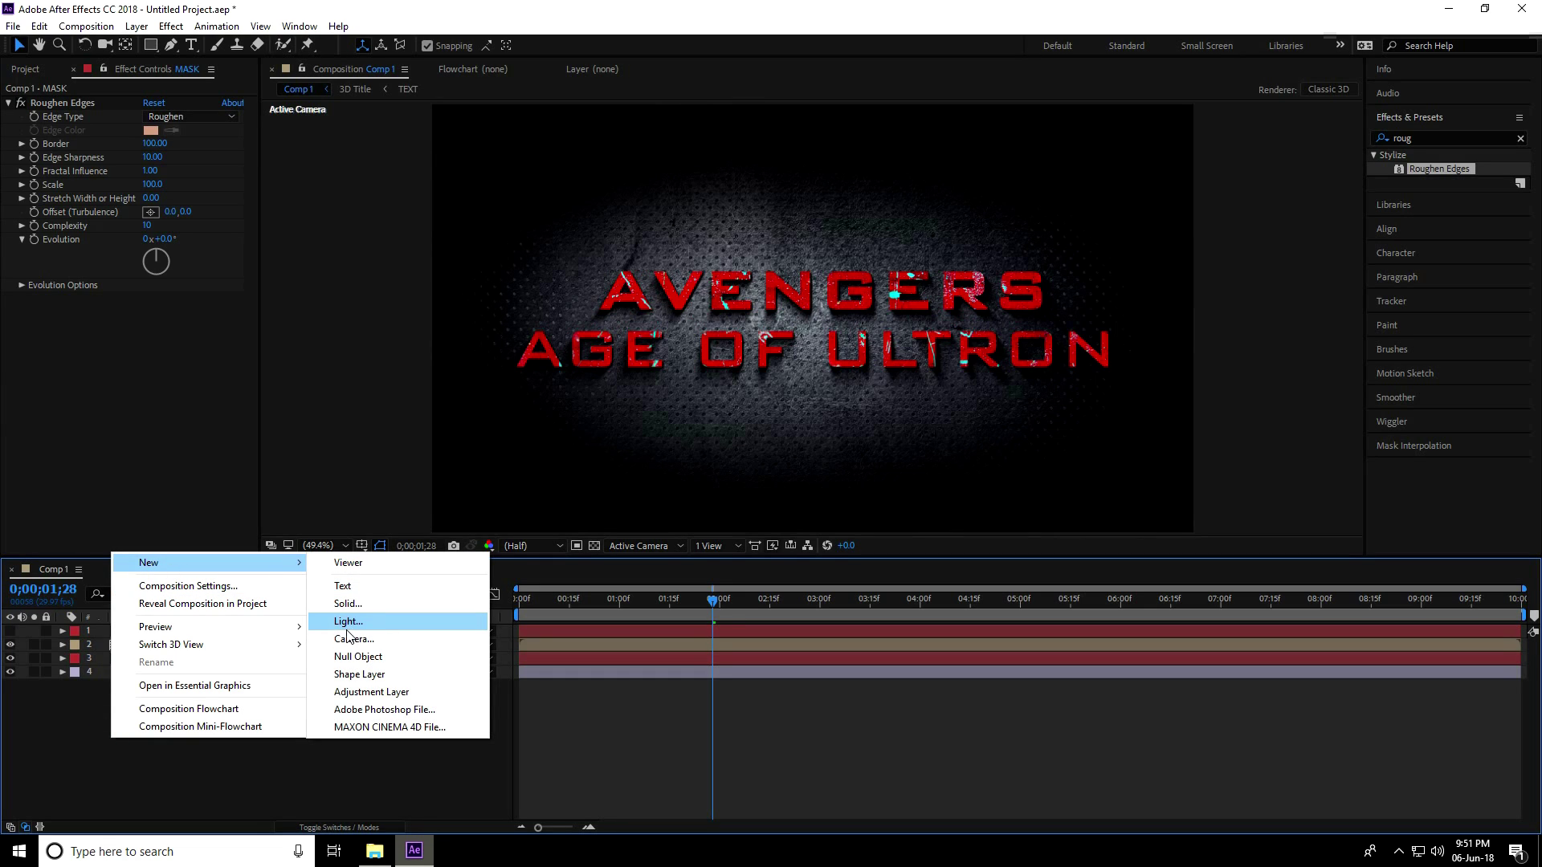
{"action": "left_click", "coordinate": [392, 638]}
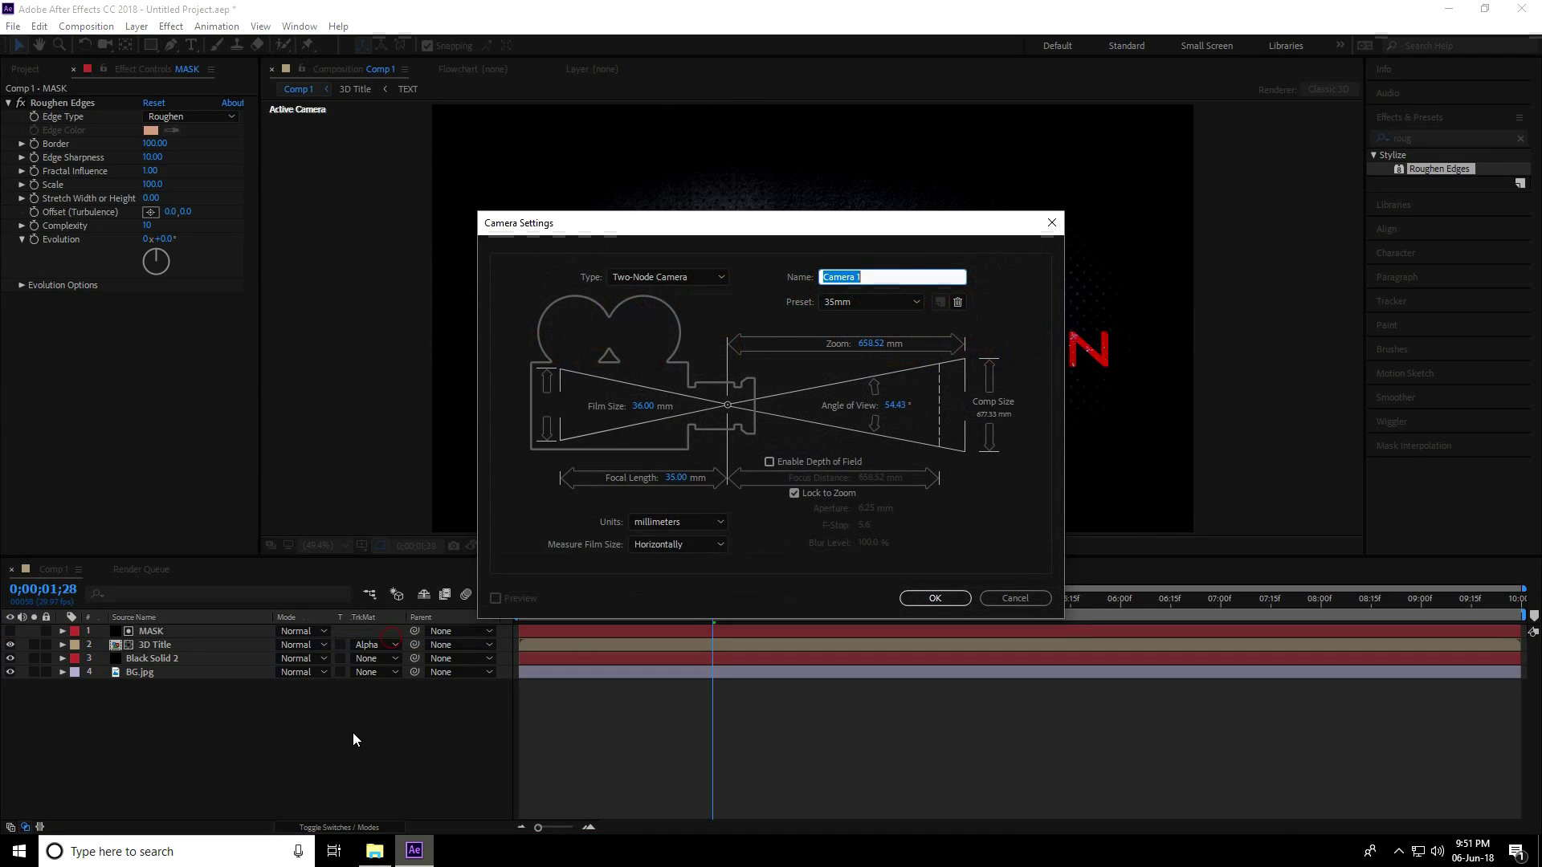
{"action": "left_click", "coordinate": [846, 301]}
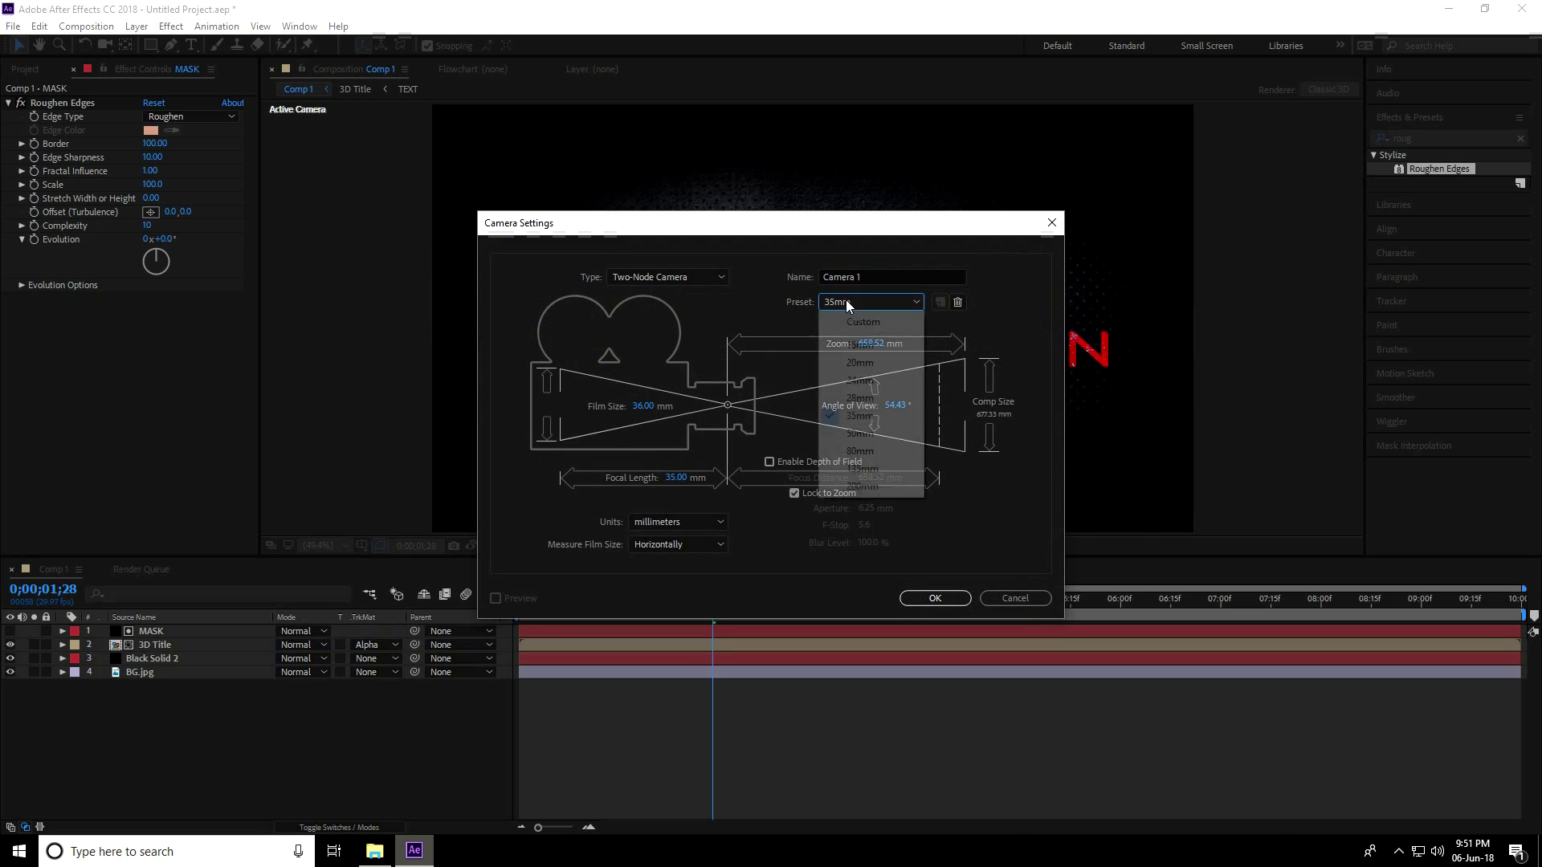
{"action": "left_click", "coordinate": [875, 417]}
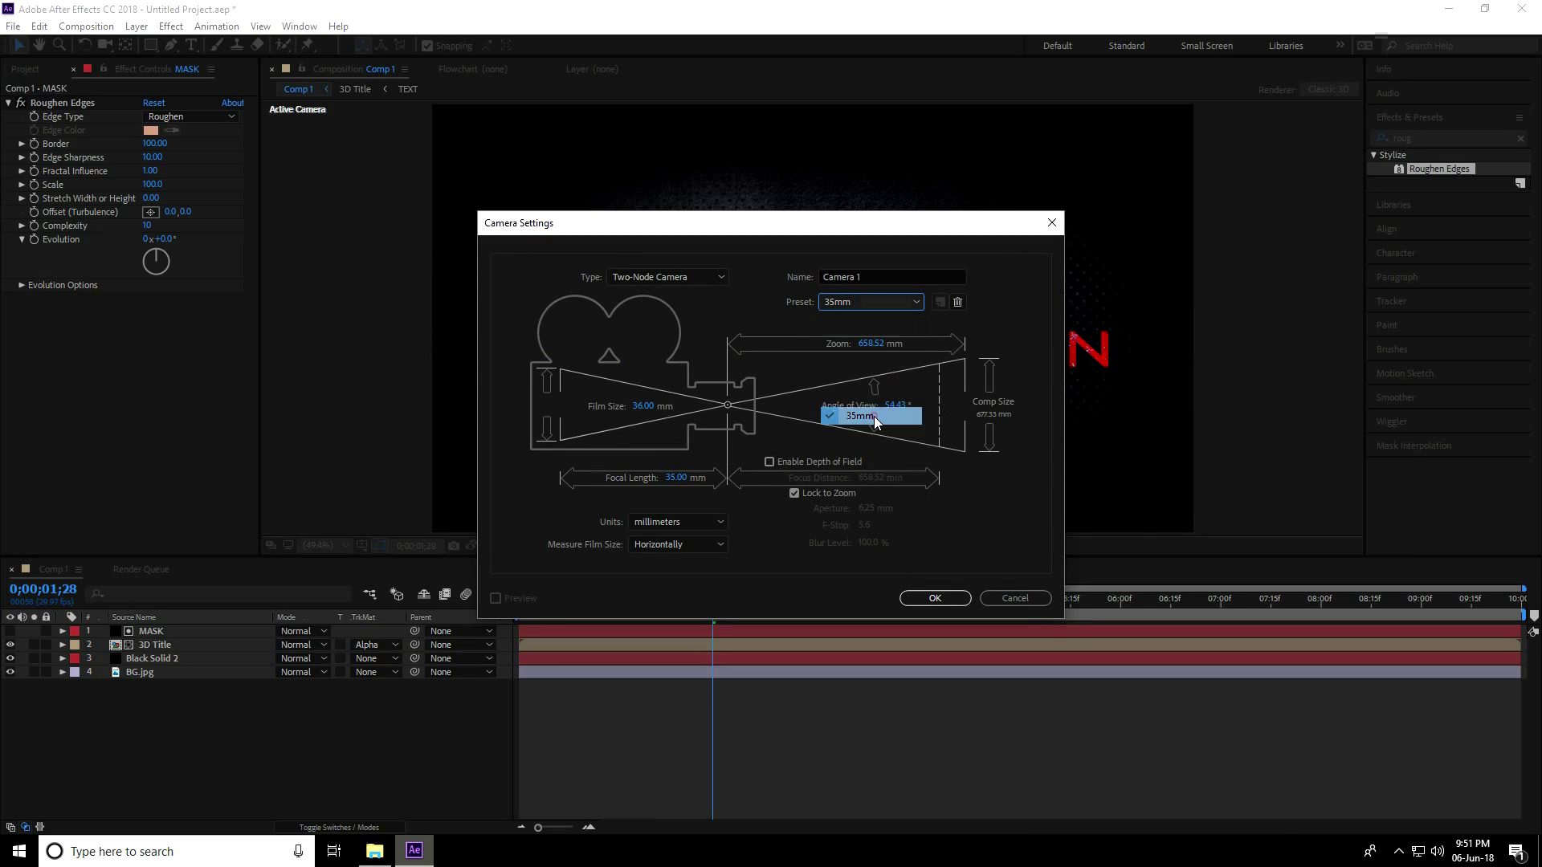
{"action": "left_click", "coordinate": [935, 598]}
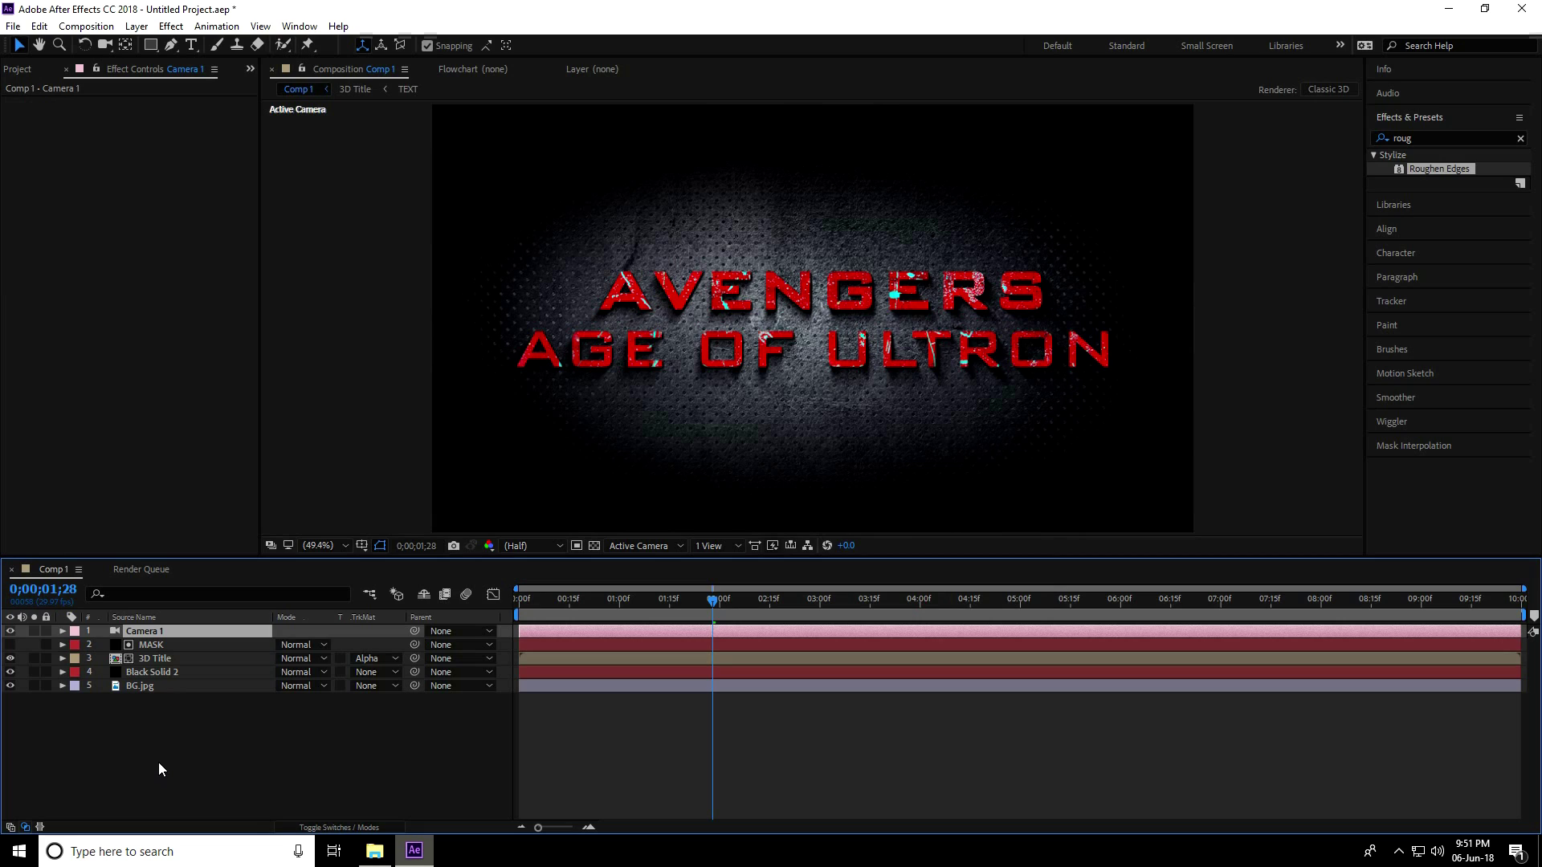
Add a null object, Null 1, and parent Camera 1 to it
{"action": "right_click", "coordinate": [158, 764]}
{"action": "mouse_move", "coordinate": [191, 591]}
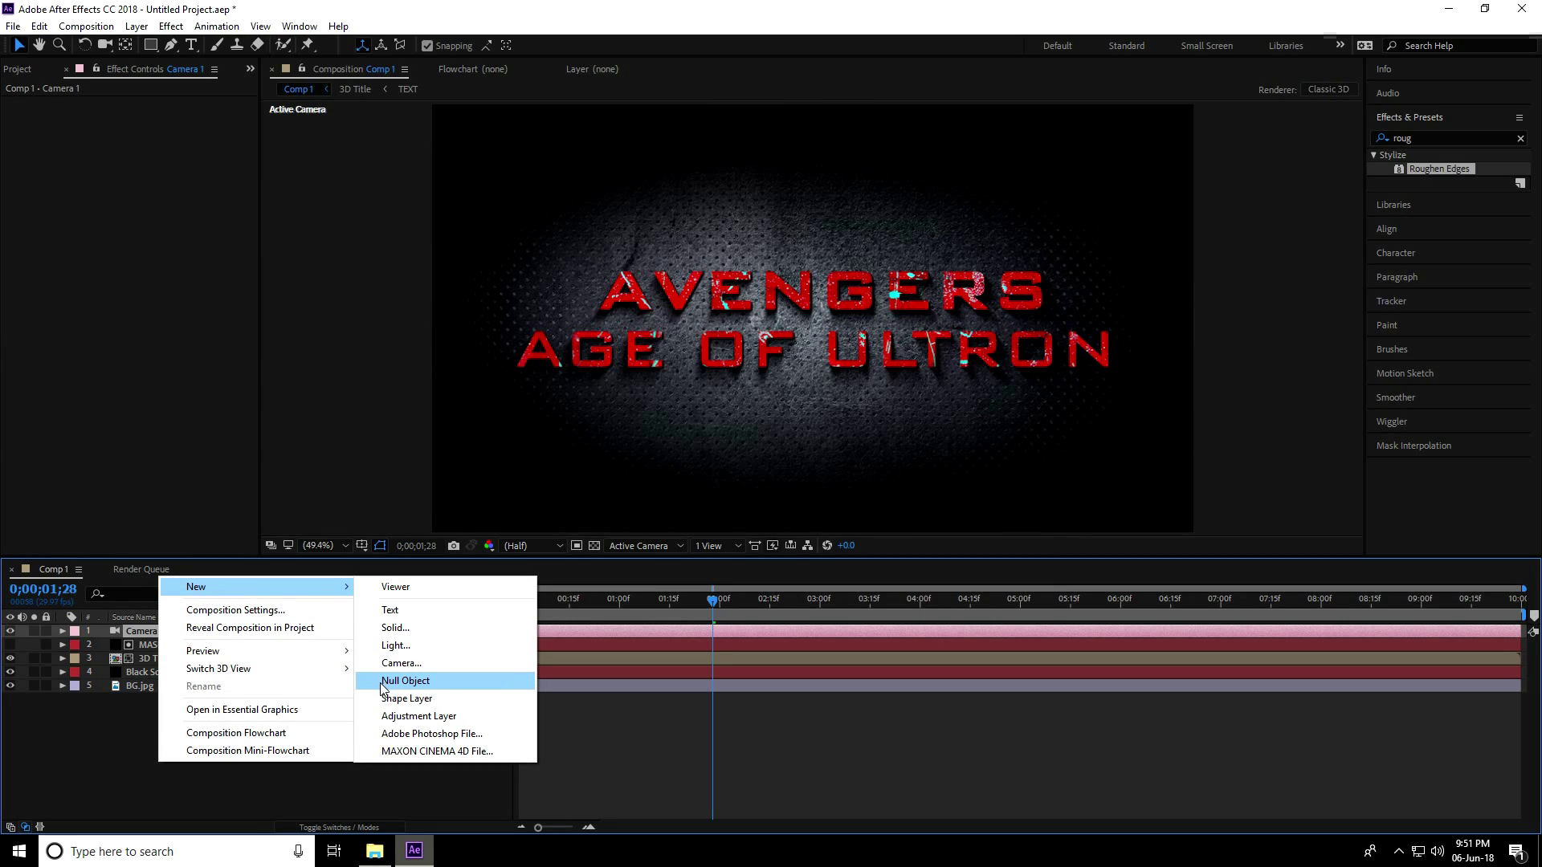
{"action": "left_click", "coordinate": [438, 689]}
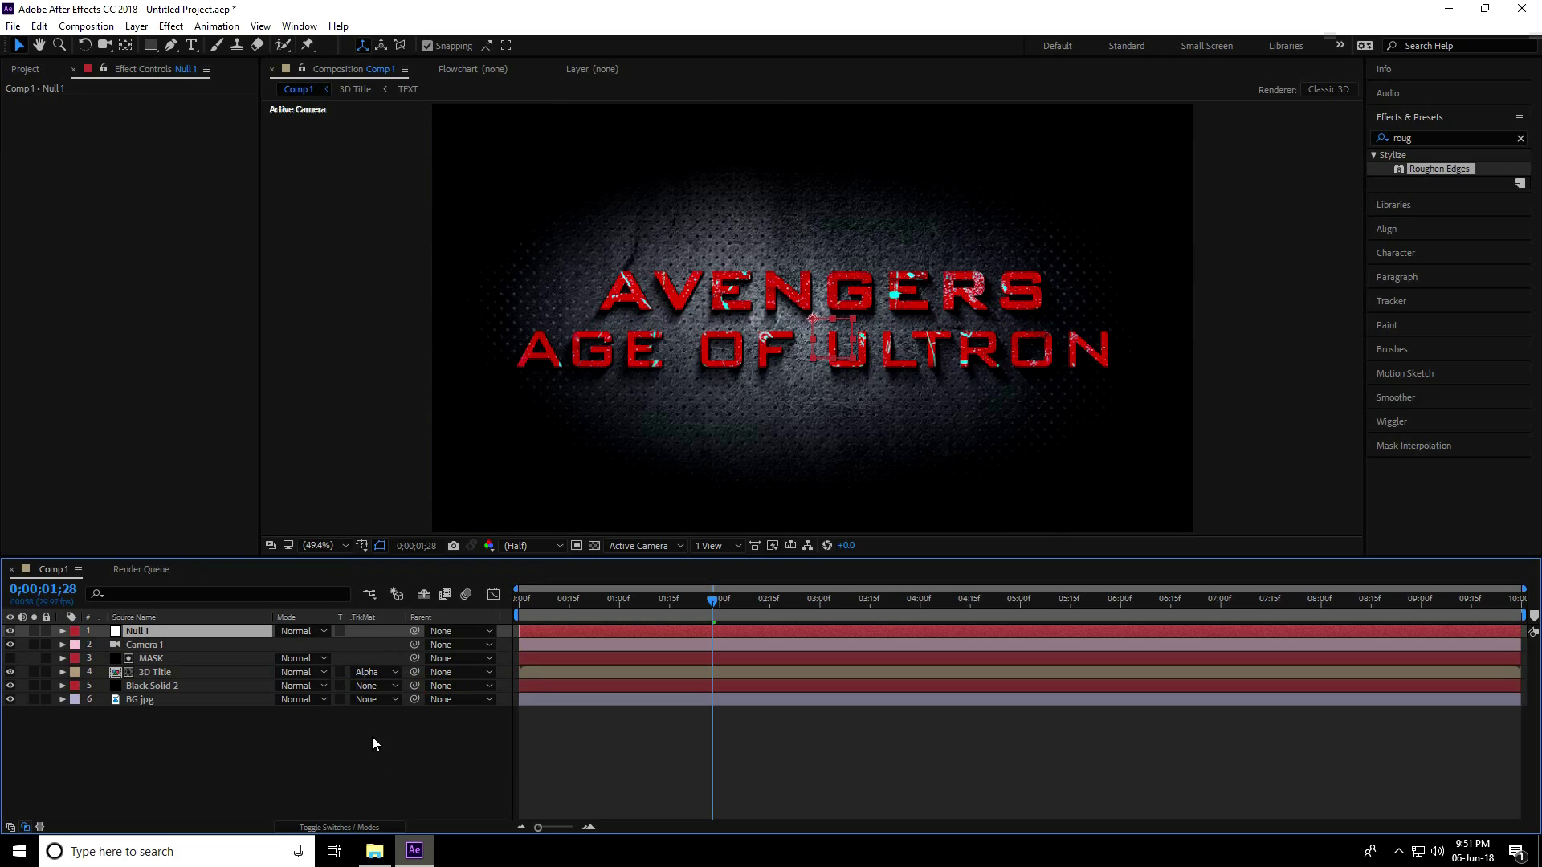
{"action": "left_click", "coordinate": [166, 647]}
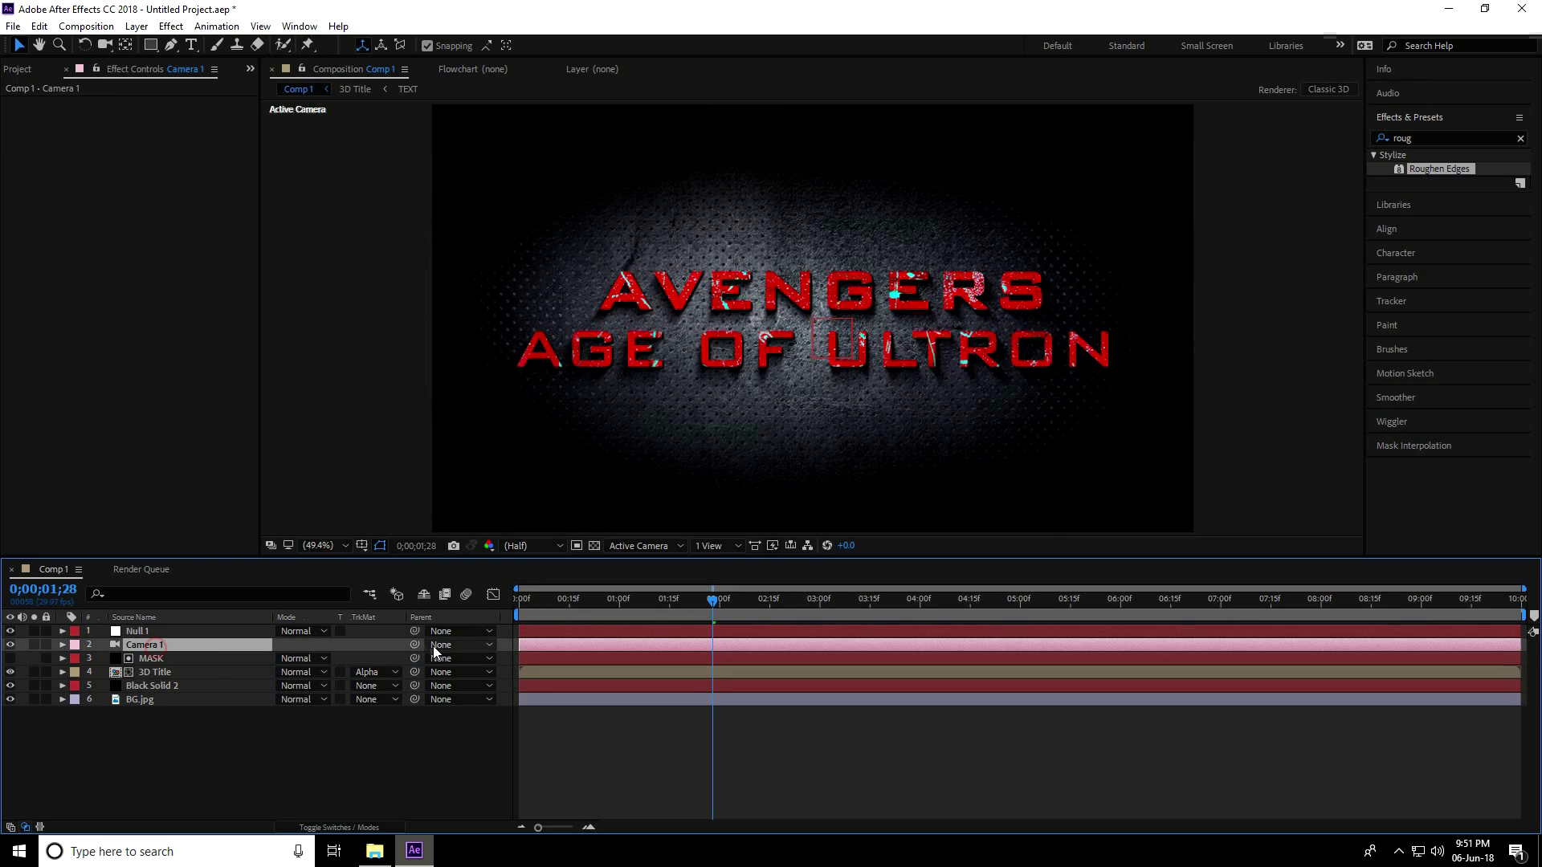
{"action": "left_click_drag", "start_coordinate": [414, 644], "coordinate": [152, 633]}
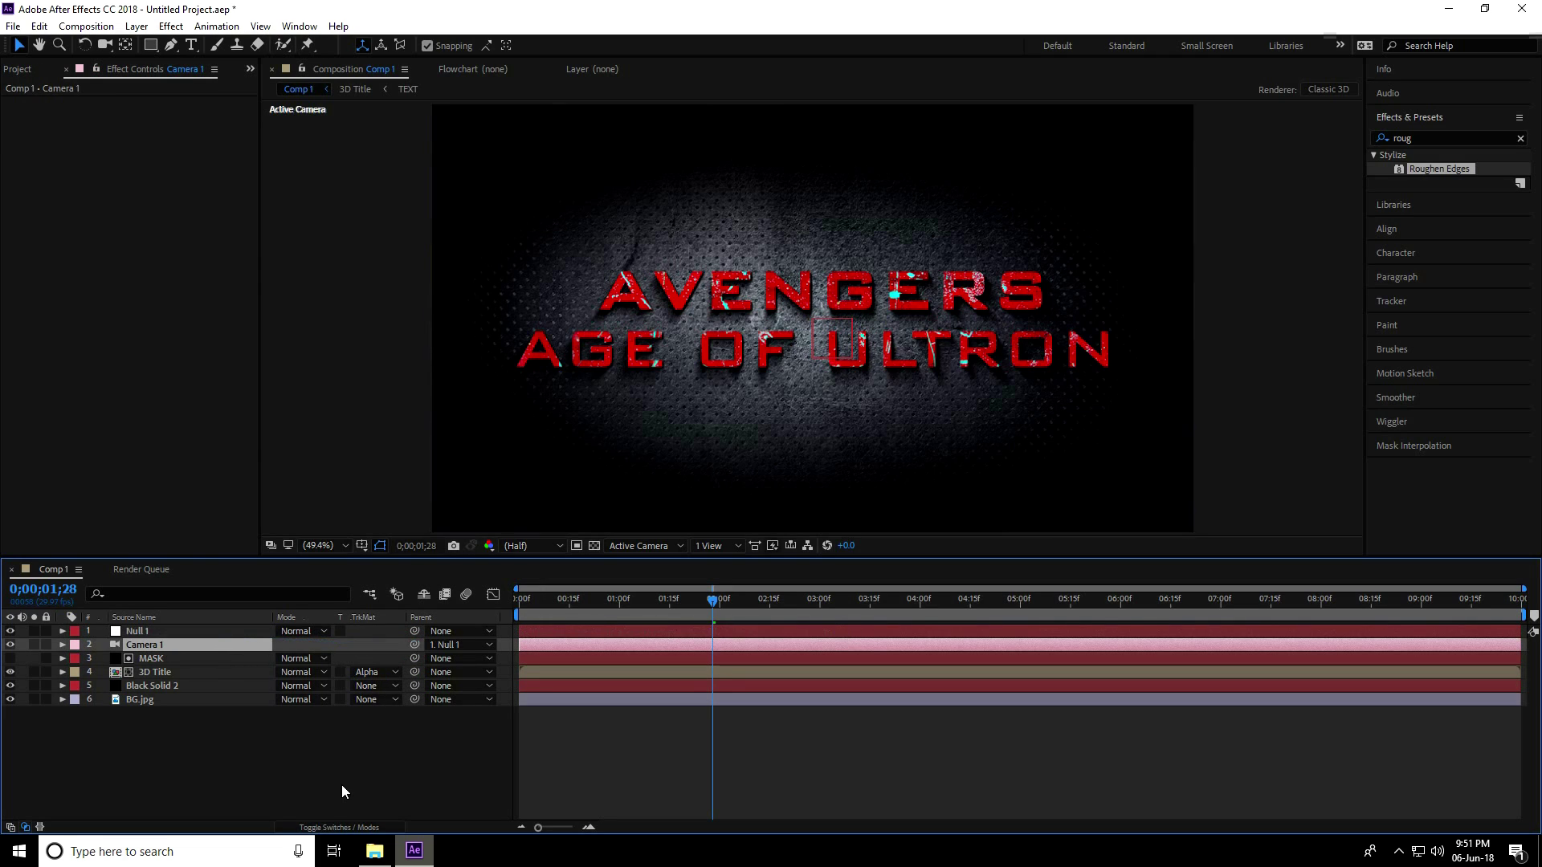
Turn on Null 1's 3D switch and show its Position property
{"action": "left_click", "coordinate": [336, 828]}
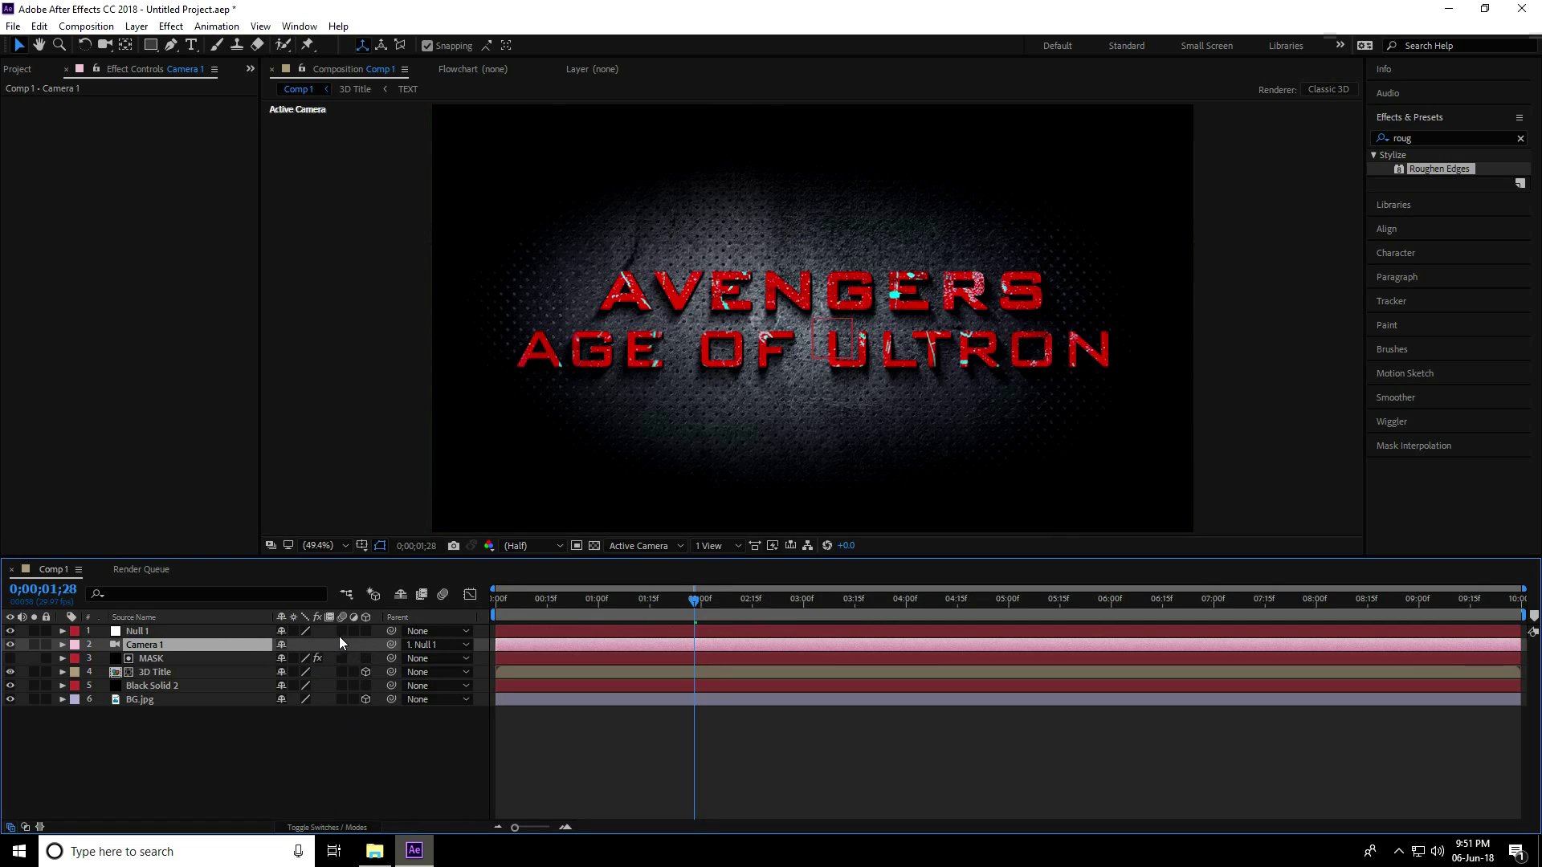
{"action": "left_click", "coordinate": [366, 631]}
{"action": "left_click", "coordinate": [136, 634]}
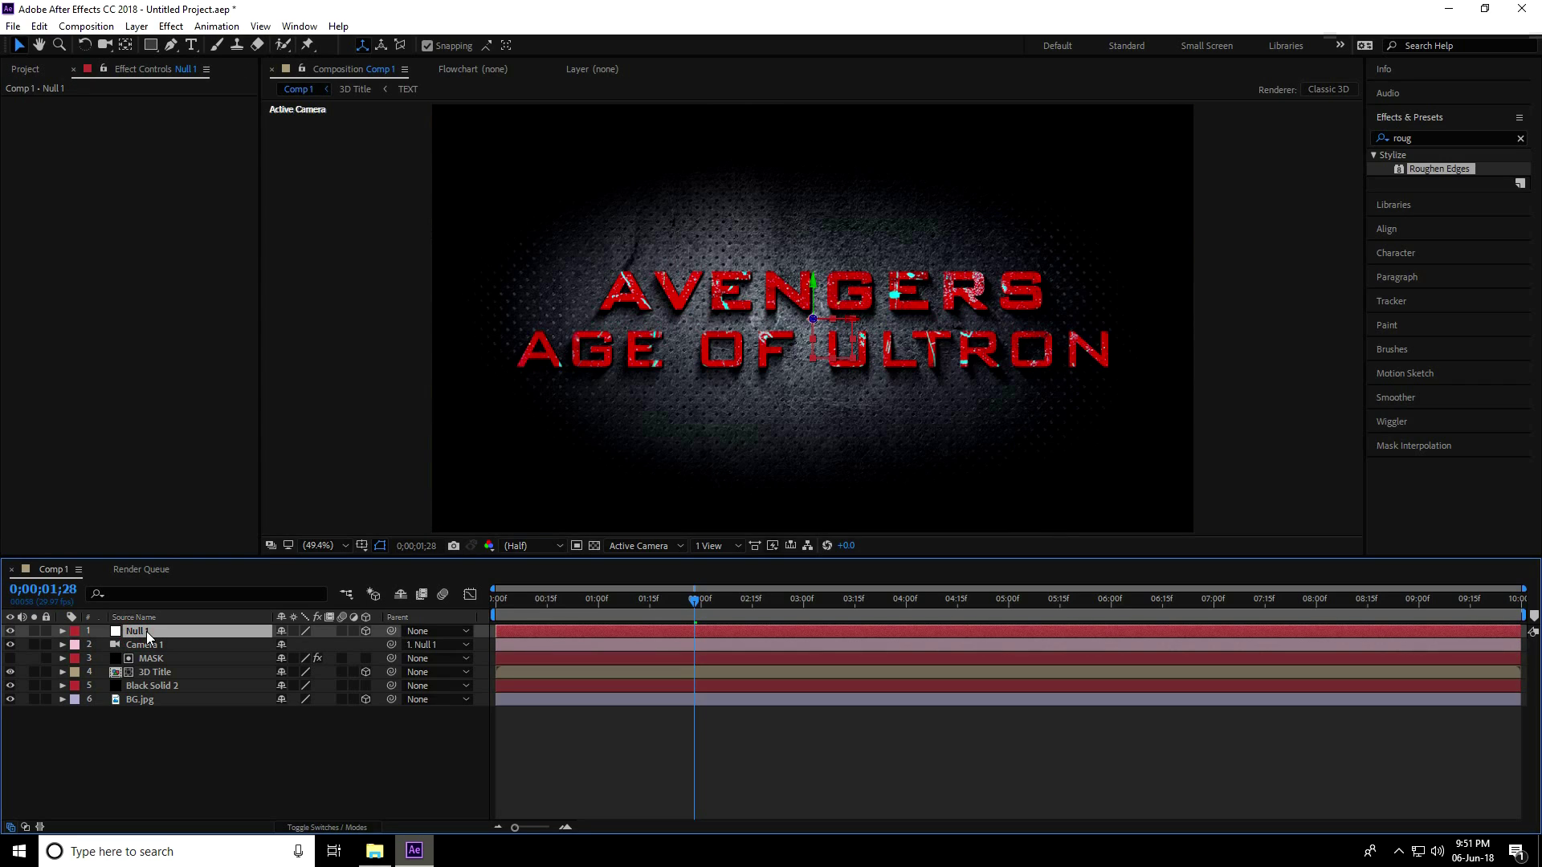
{"action": "key", "text": "p"}
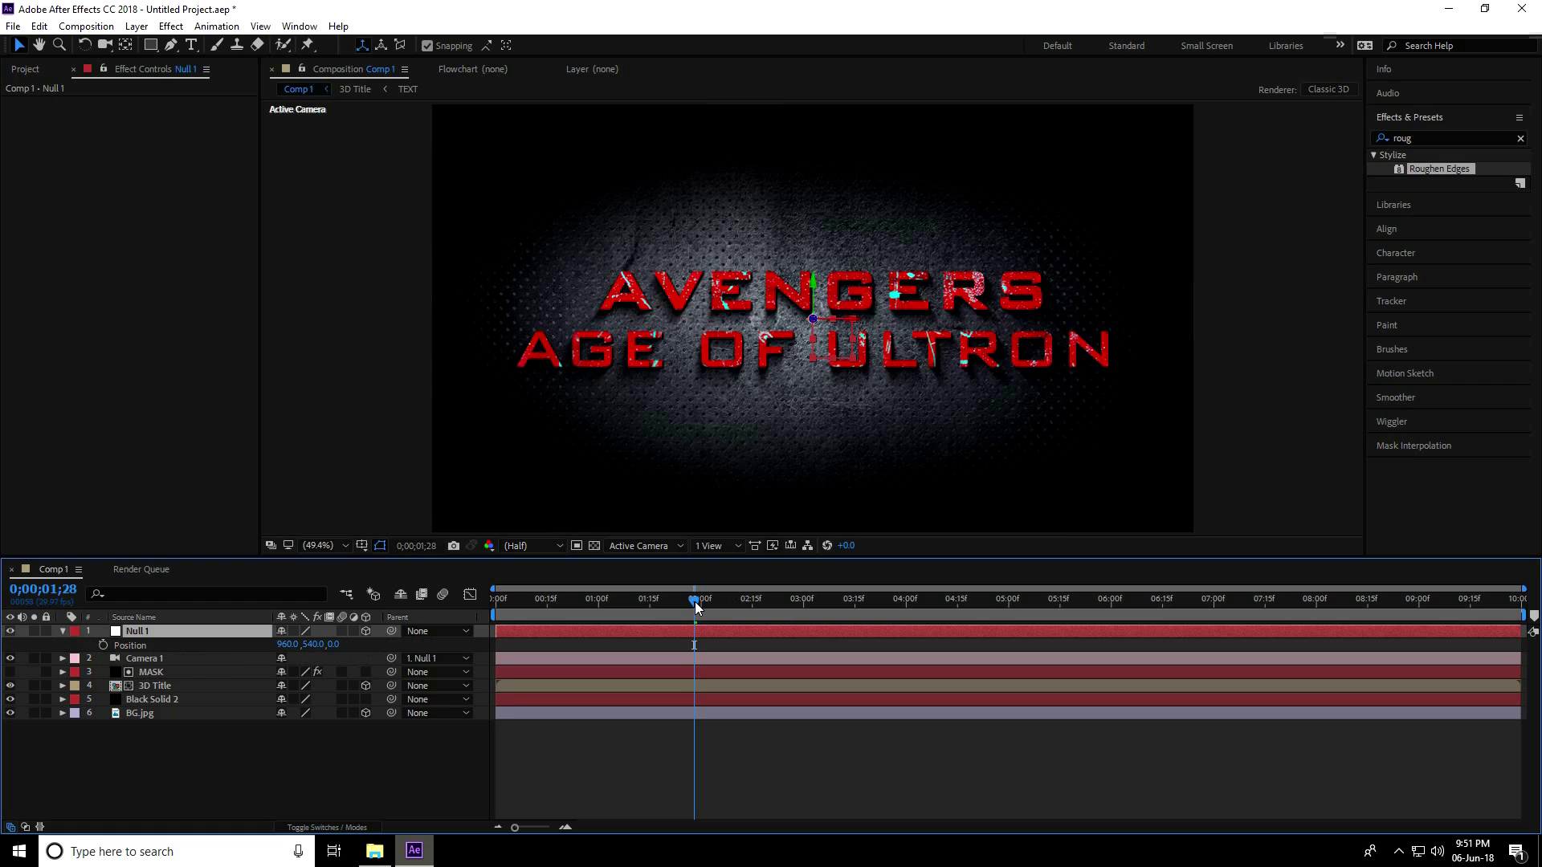
Keyframe Null 1's Position at 3 seconds, set Z to 1000 at 0s, and preview
{"action": "left_click_drag", "start_coordinate": [697, 605], "coordinate": [806, 619]}
{"action": "left_click", "coordinate": [103, 646]}
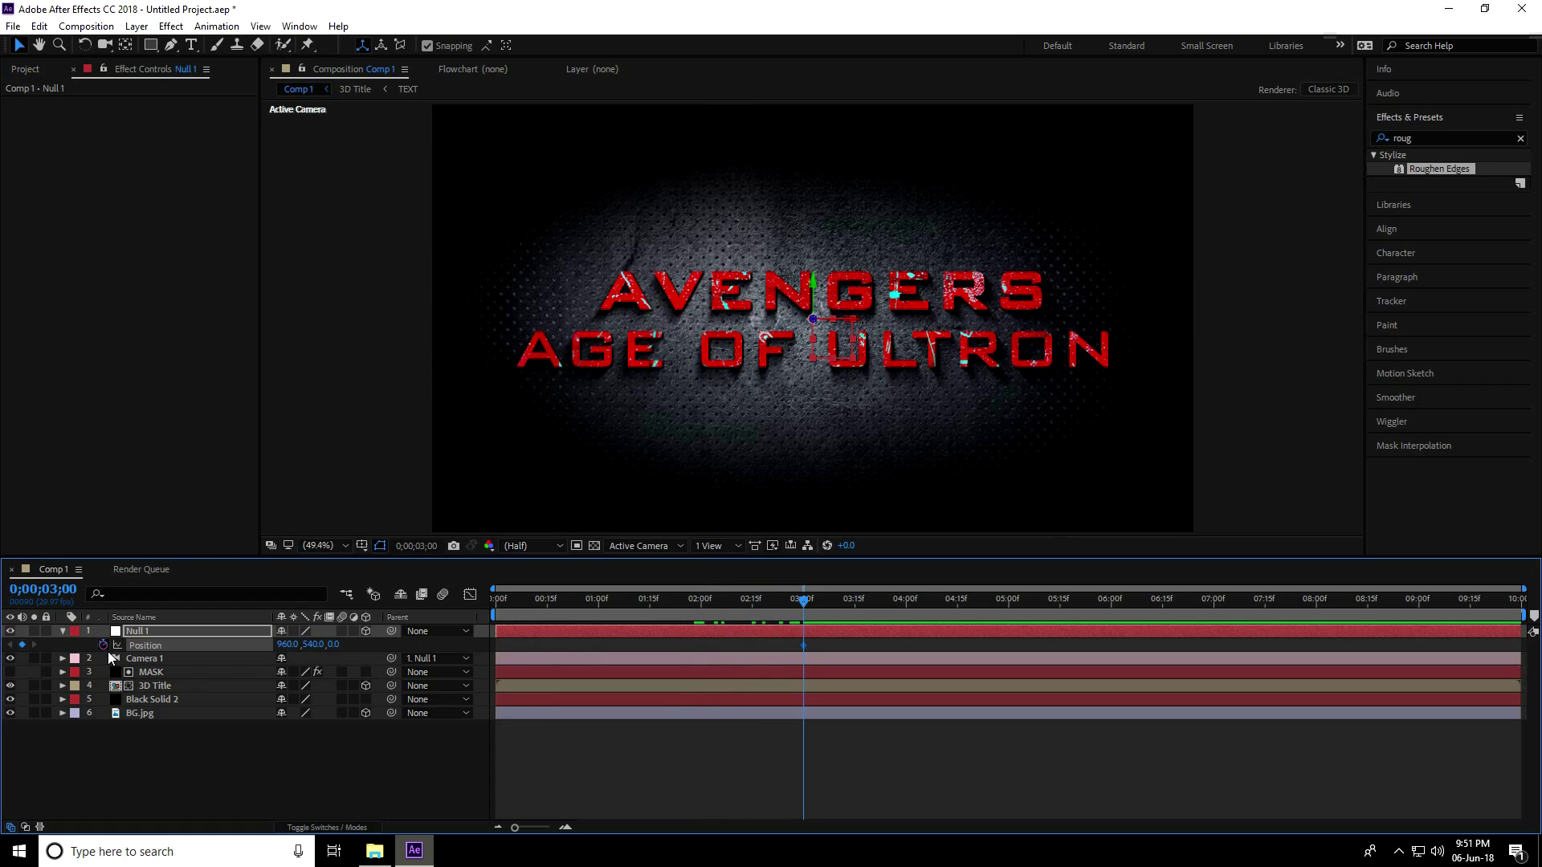
{"action": "left_click_drag", "start_coordinate": [802, 601], "coordinate": [479, 615]}
{"action": "left_click_drag", "start_coordinate": [333, 648], "coordinate": [1020, 592]}
{"action": "left_click", "coordinate": [337, 644]}
{"action": "type", "text": "1000"}
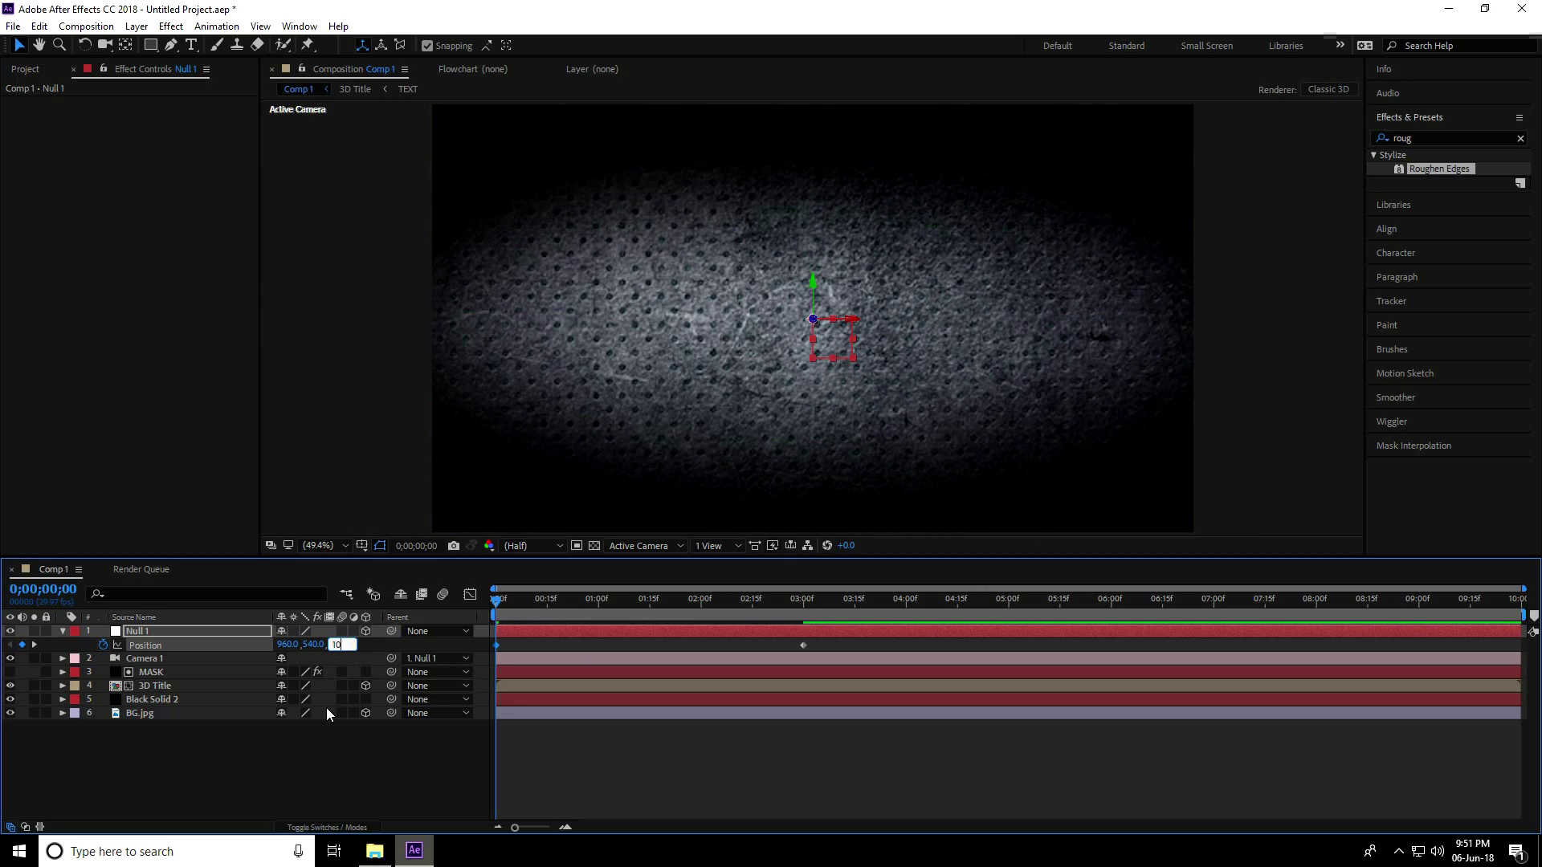
{"action": "key", "text": "Return"}
{"action": "key", "text": "space"}
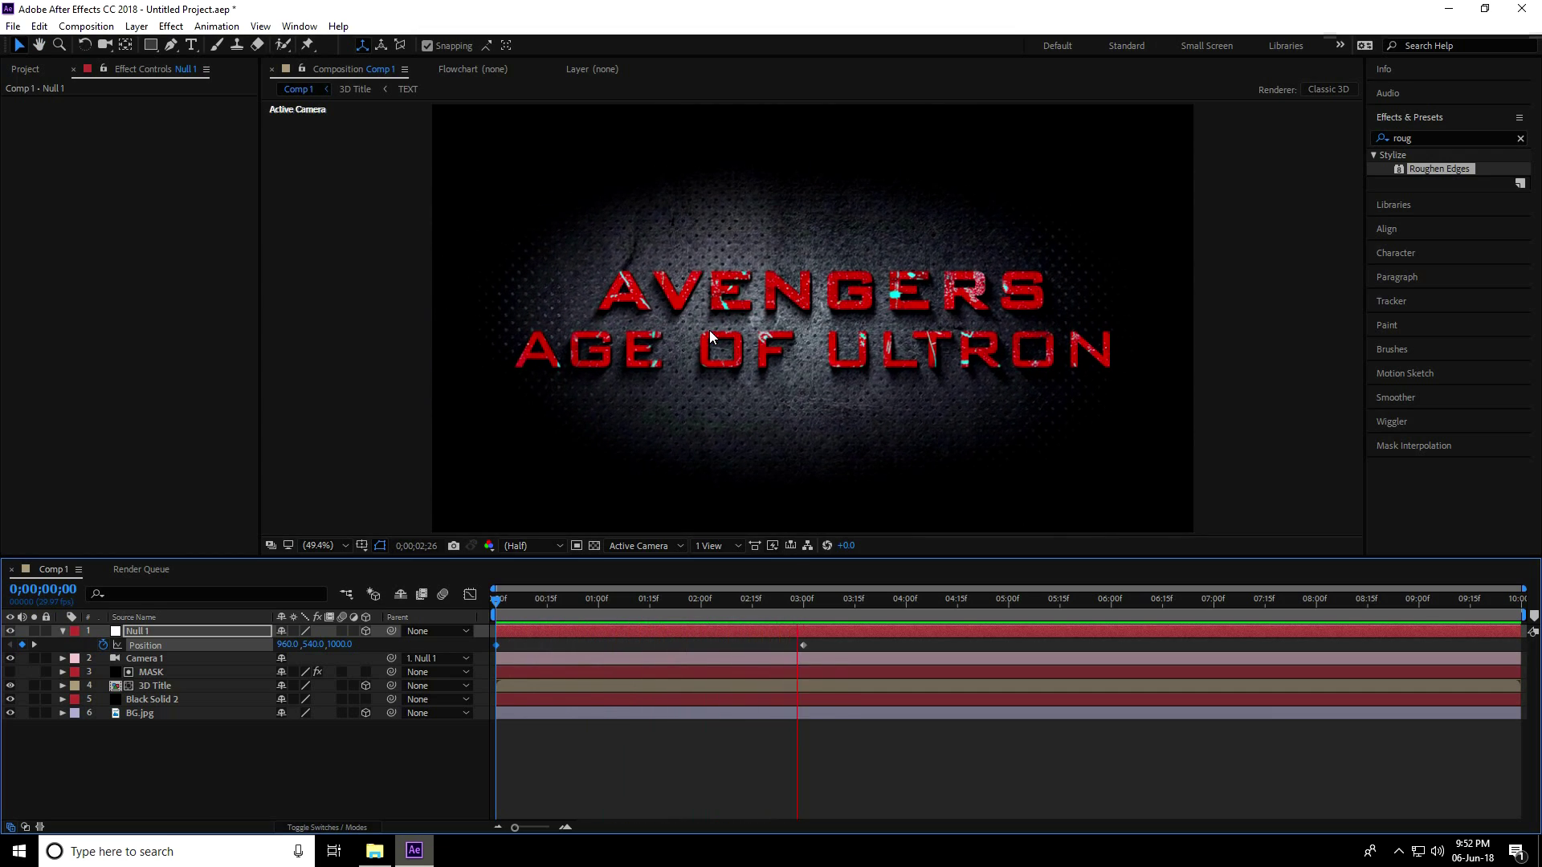
{"action": "key", "text": "space"}
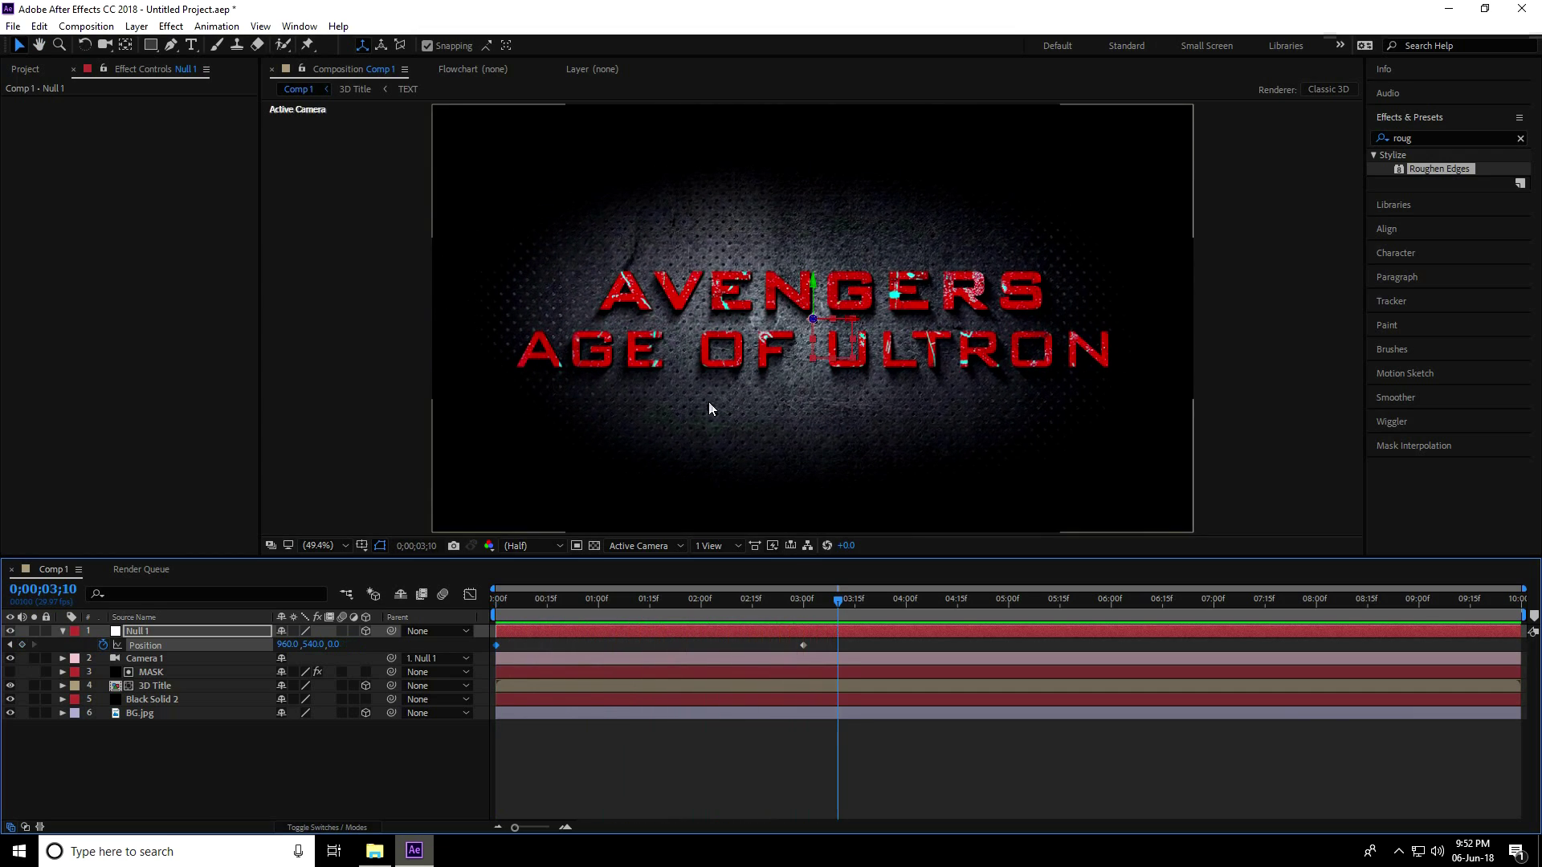
Change the starting Z position to 1500 and preview the camera push-in again
{"action": "left_click", "coordinate": [10, 646]}
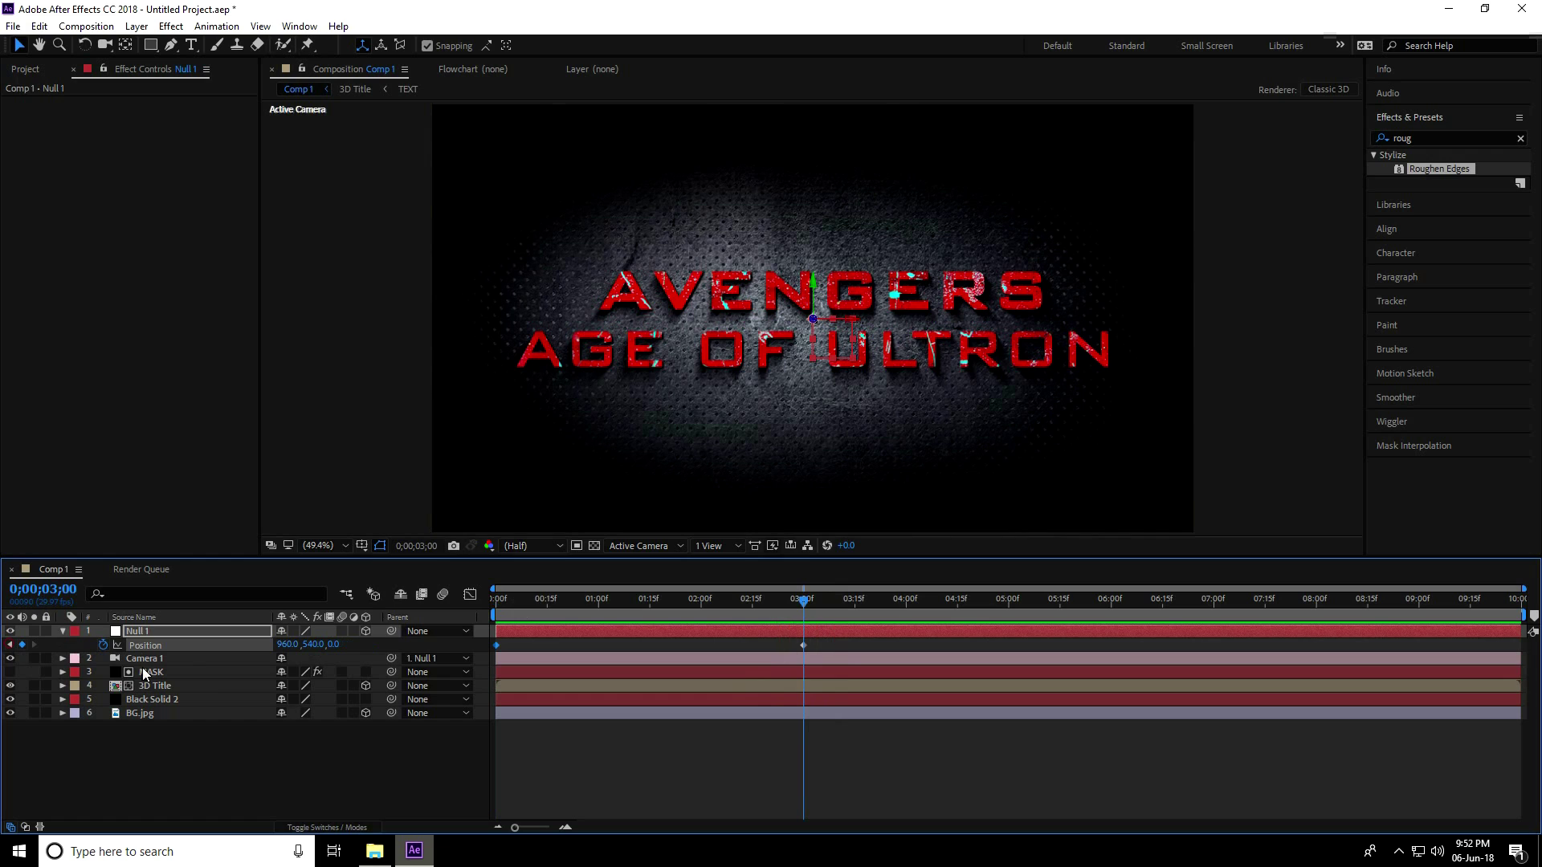
{"action": "left_click", "coordinate": [10, 646]}
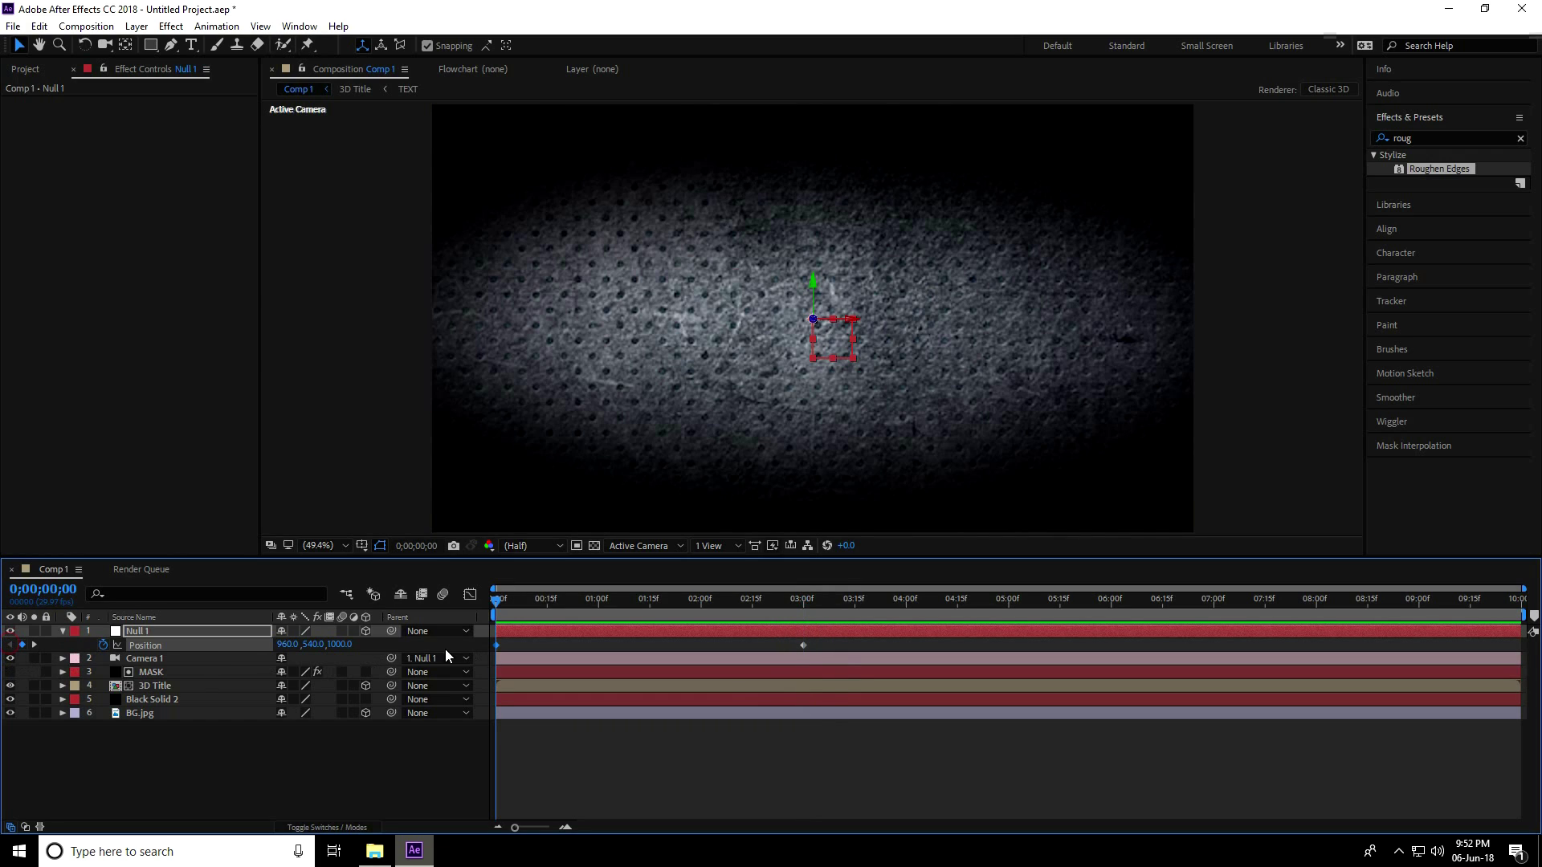
{"action": "left_click_drag", "start_coordinate": [338, 648], "coordinate": [356, 652]}
{"action": "left_click", "coordinate": [341, 643]}
{"action": "type", "text": "1500"}
{"action": "key", "text": "Return"}
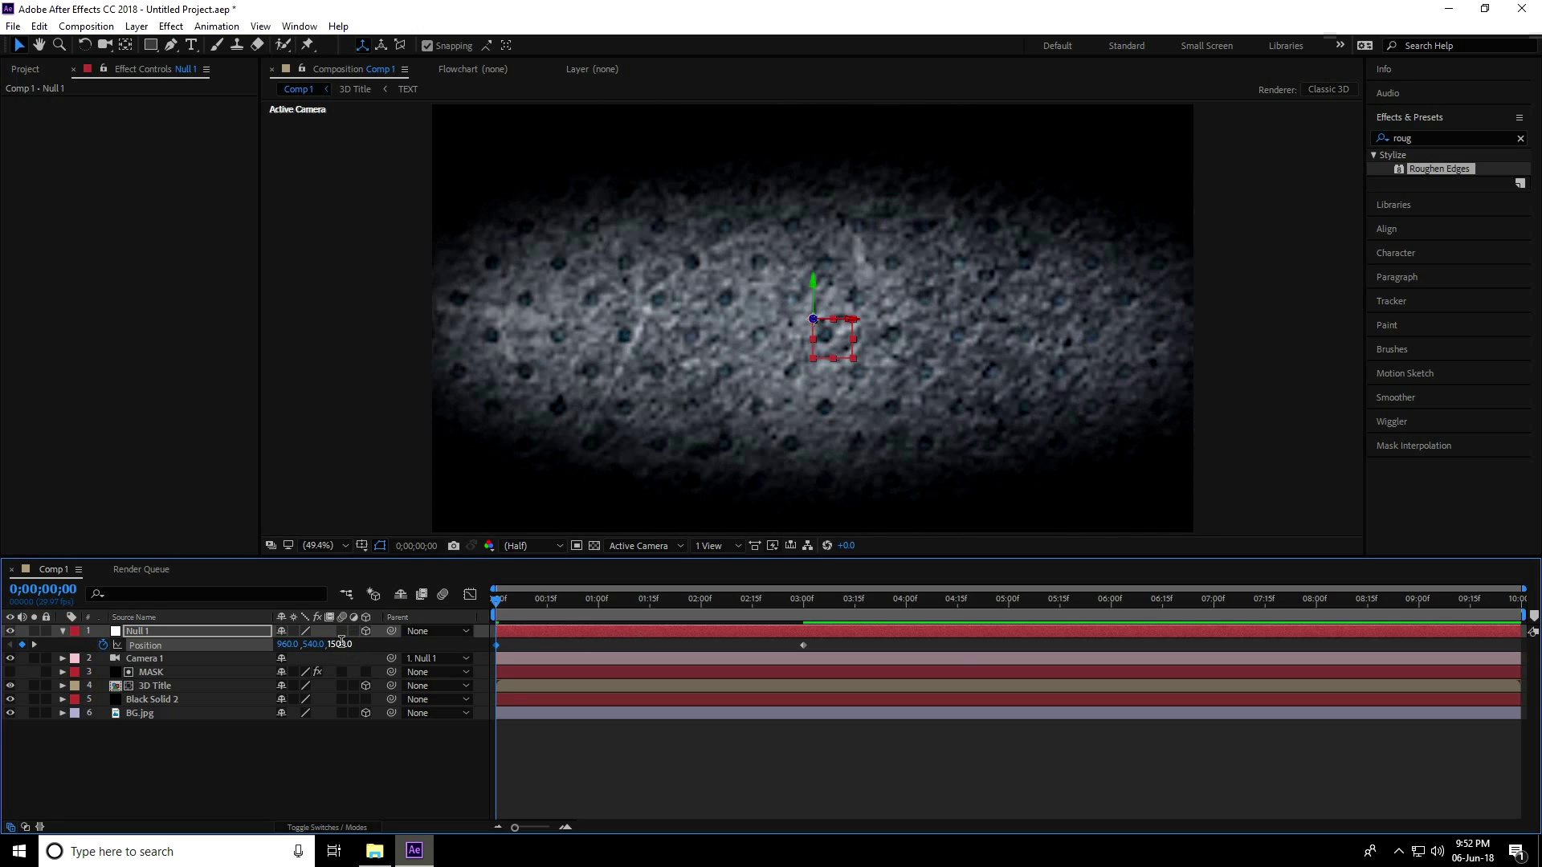
{"action": "key", "text": "space"}
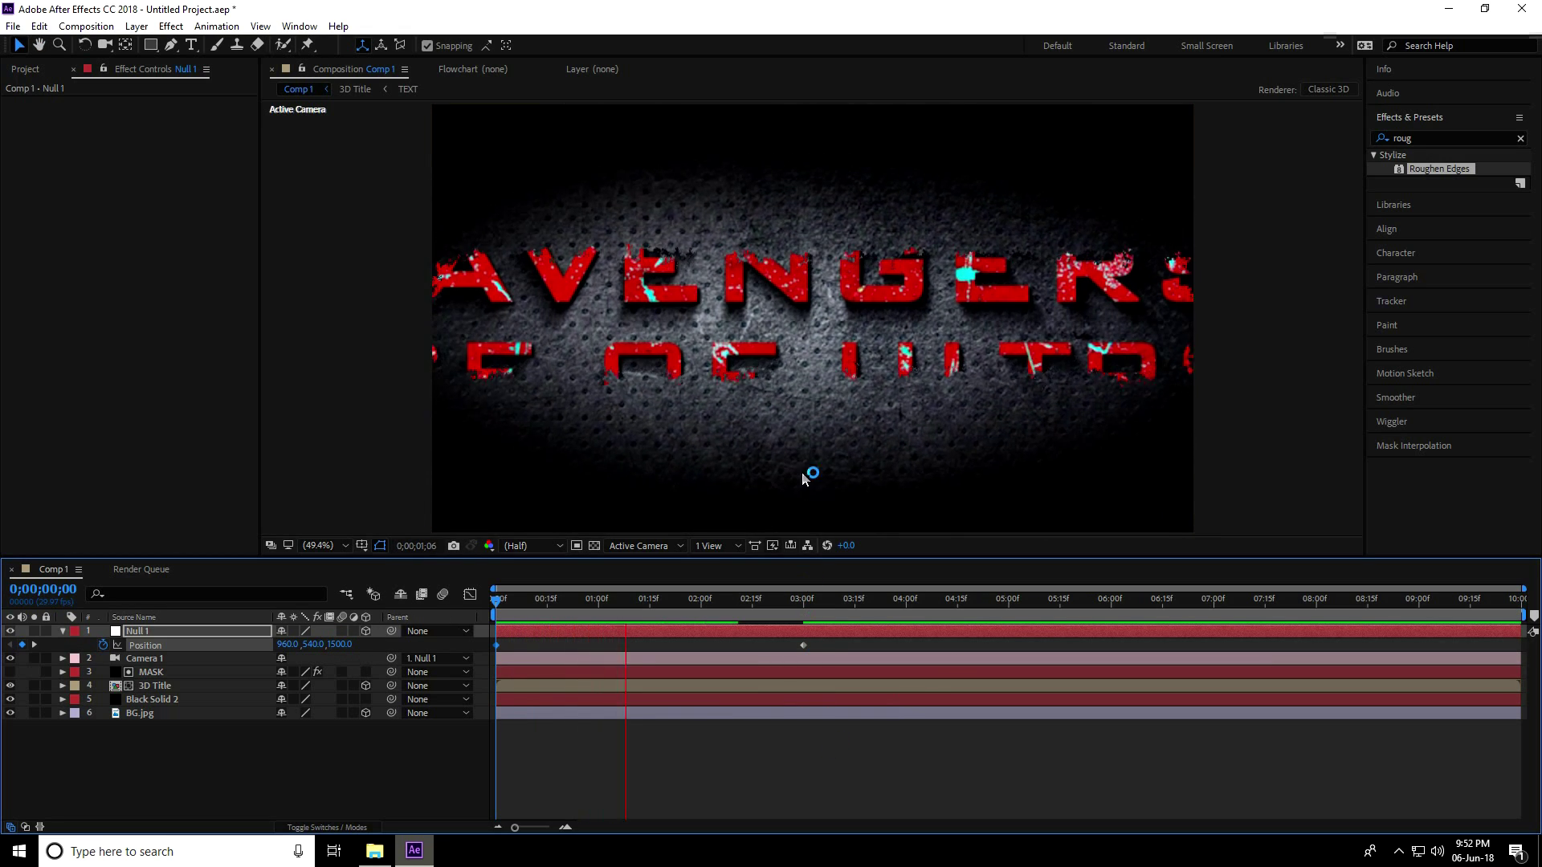
{"action": "key", "text": "space"}
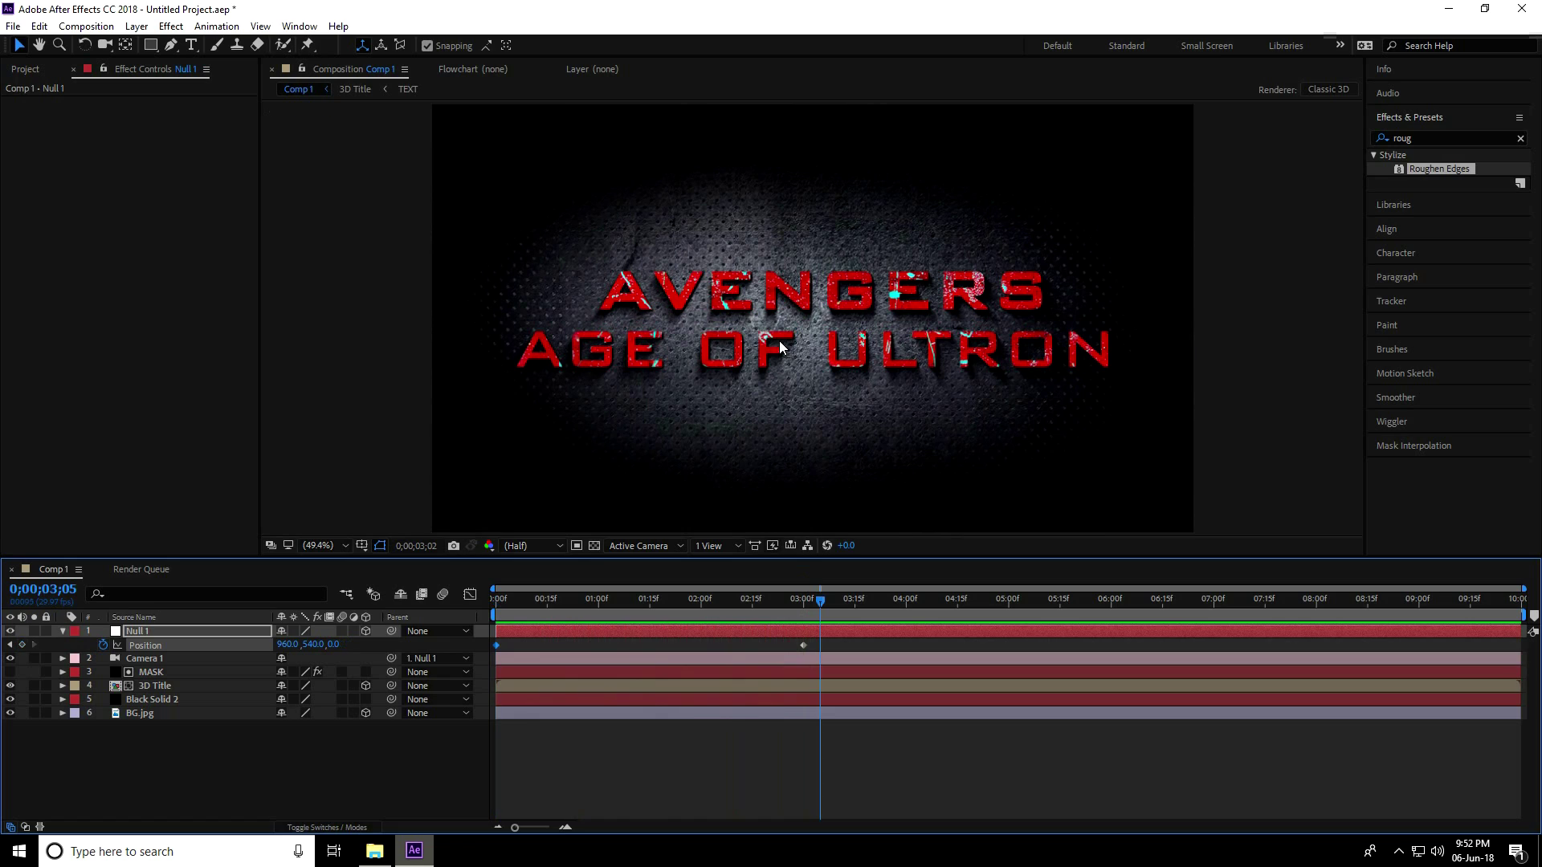
{"action": "left_click", "coordinate": [247, 771]}
Create a new black full-frame solid layer named LIGHT
{"action": "key", "text": "u"}
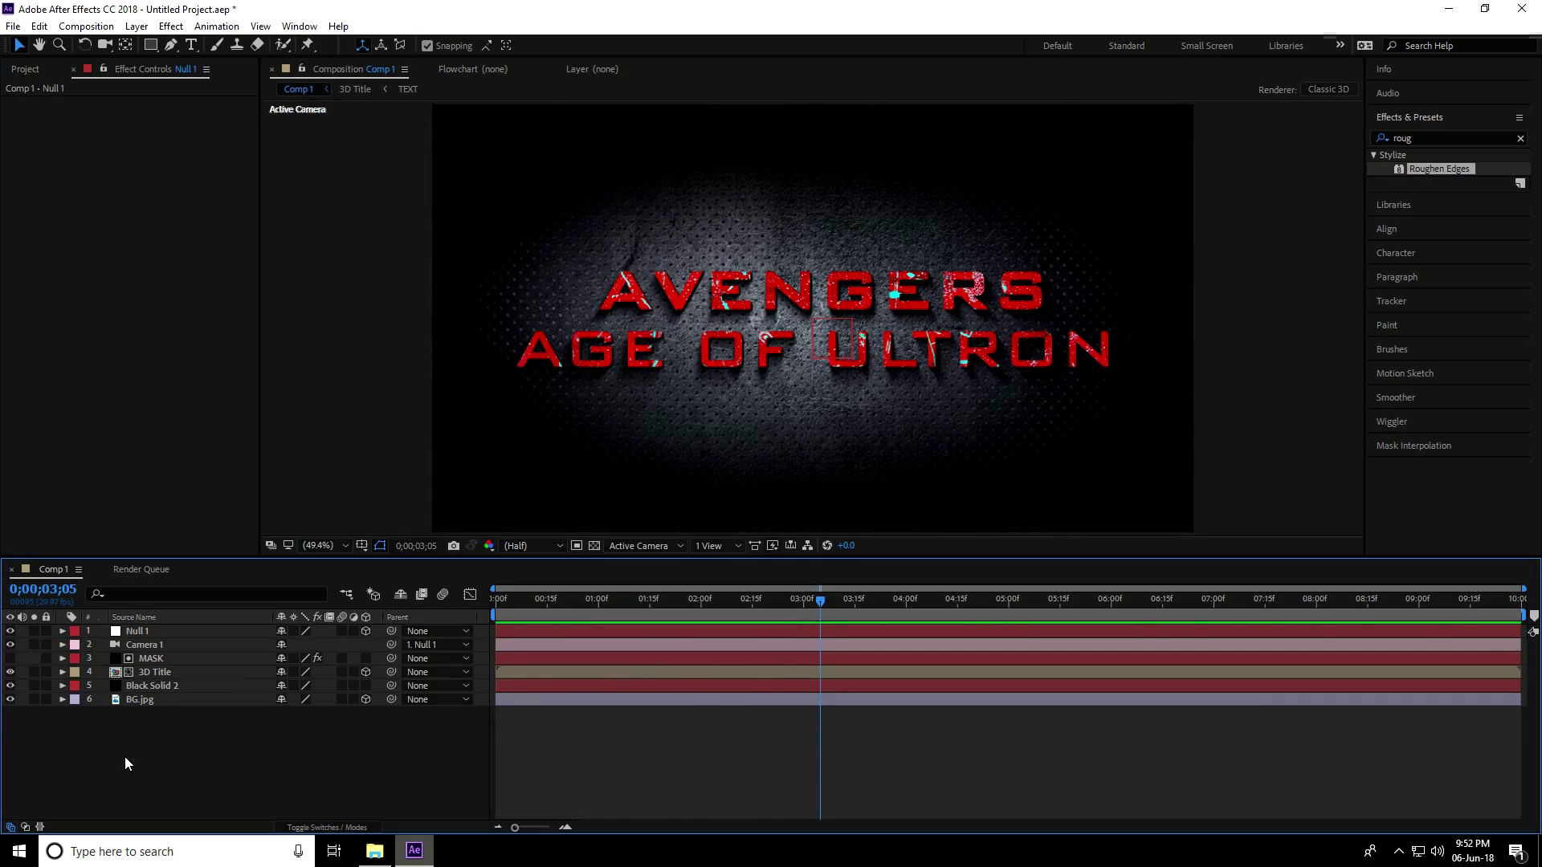
{"action": "right_click", "coordinate": [124, 757]}
{"action": "mouse_move", "coordinate": [171, 589]}
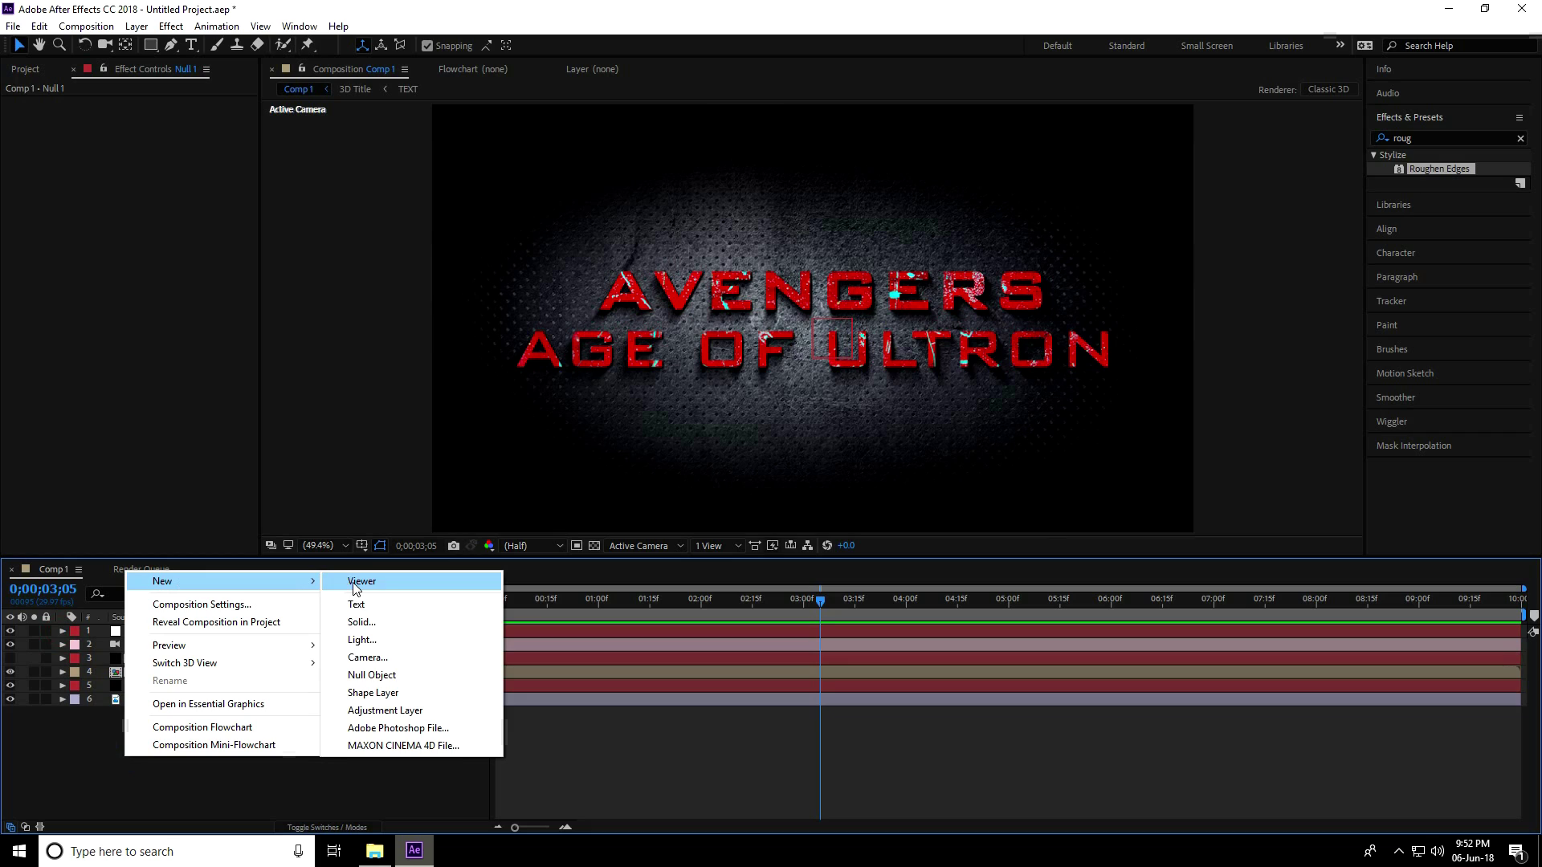
{"action": "left_click", "coordinate": [363, 622]}
{"action": "key", "text": "BackSpace"}
{"action": "type", "text": "LIGHT"}
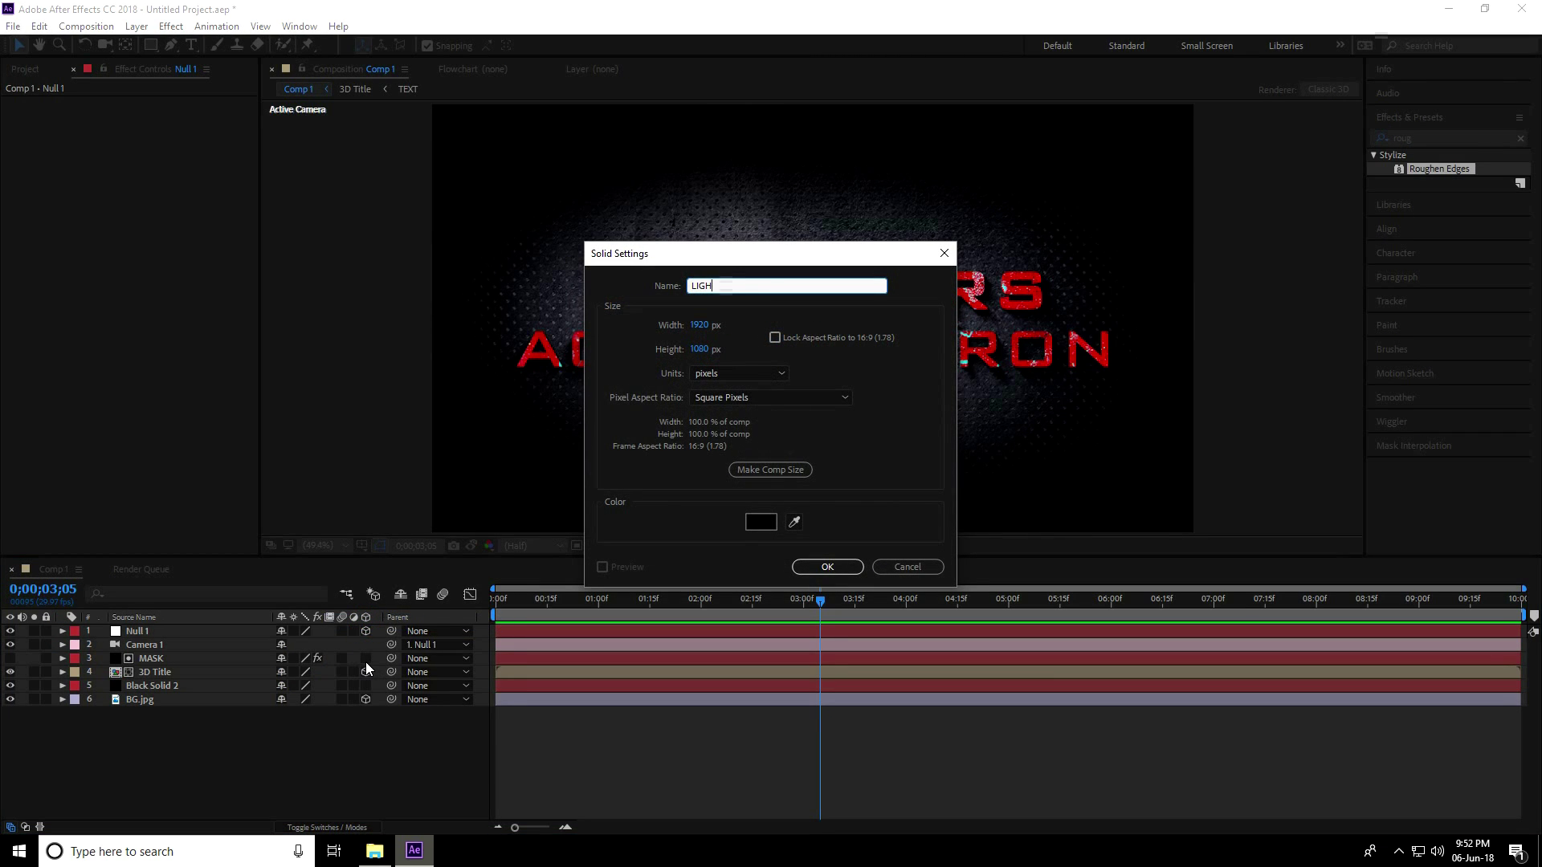
{"action": "left_click", "coordinate": [842, 571]}
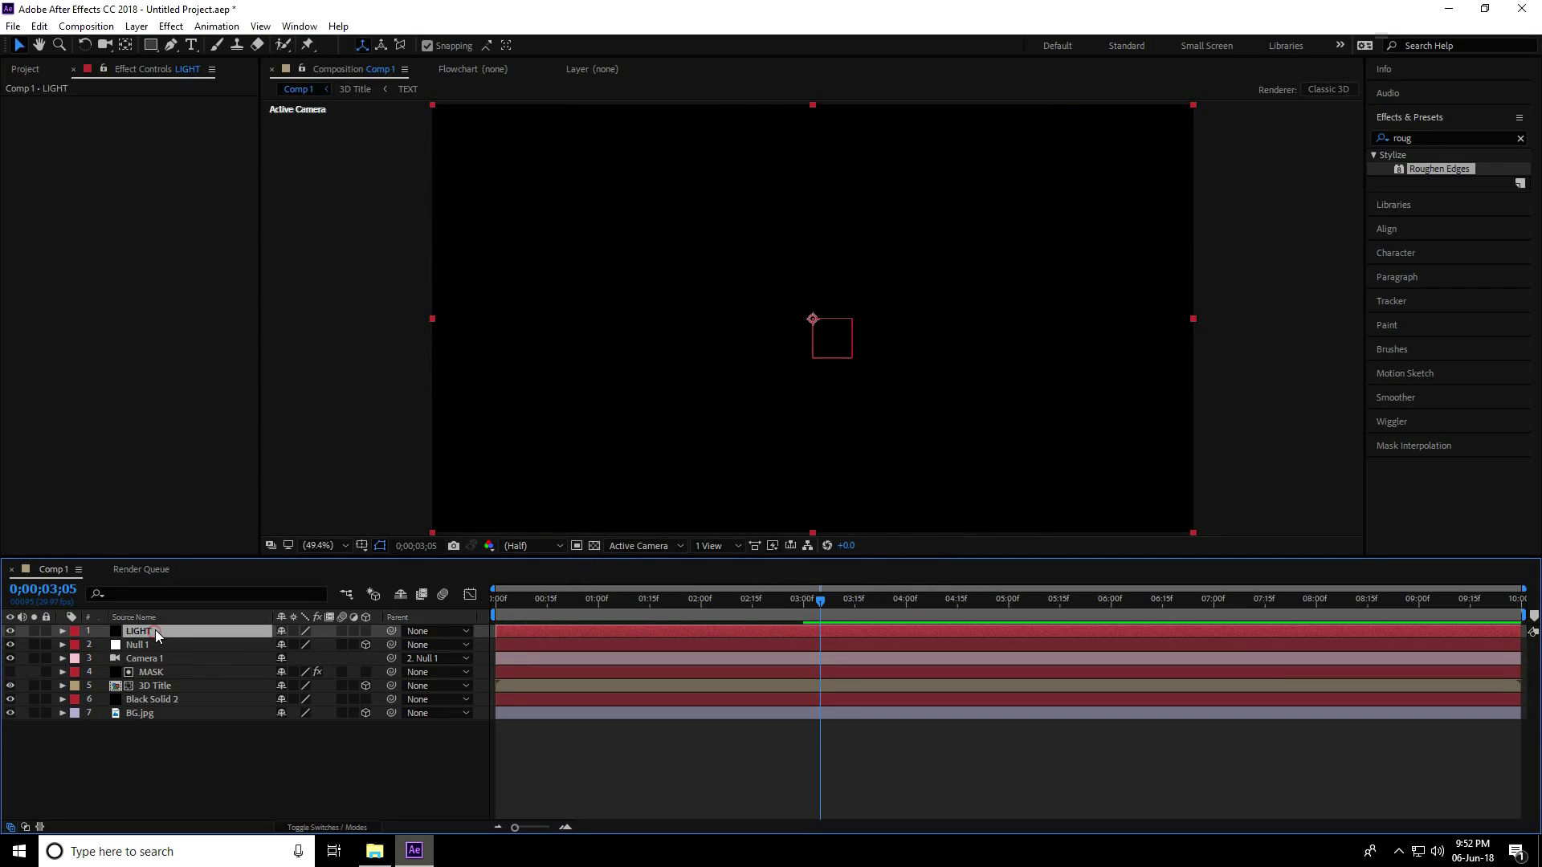
Apply the Video Copilot Optical Flares effect to the LIGHT layer
{"action": "left_click", "coordinate": [171, 26]}
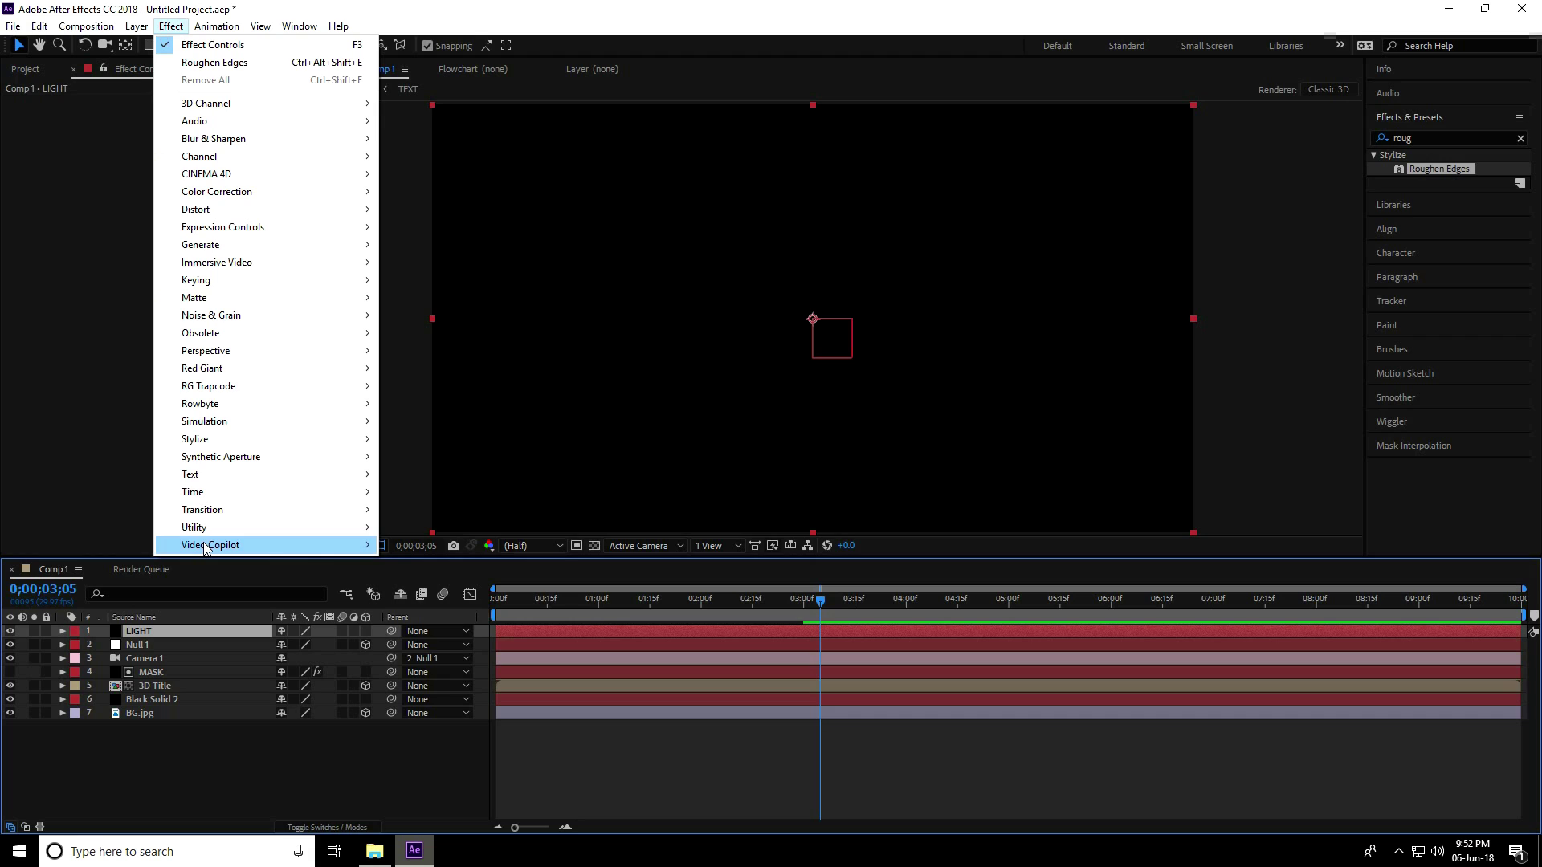
{"action": "mouse_move", "coordinate": [206, 547]}
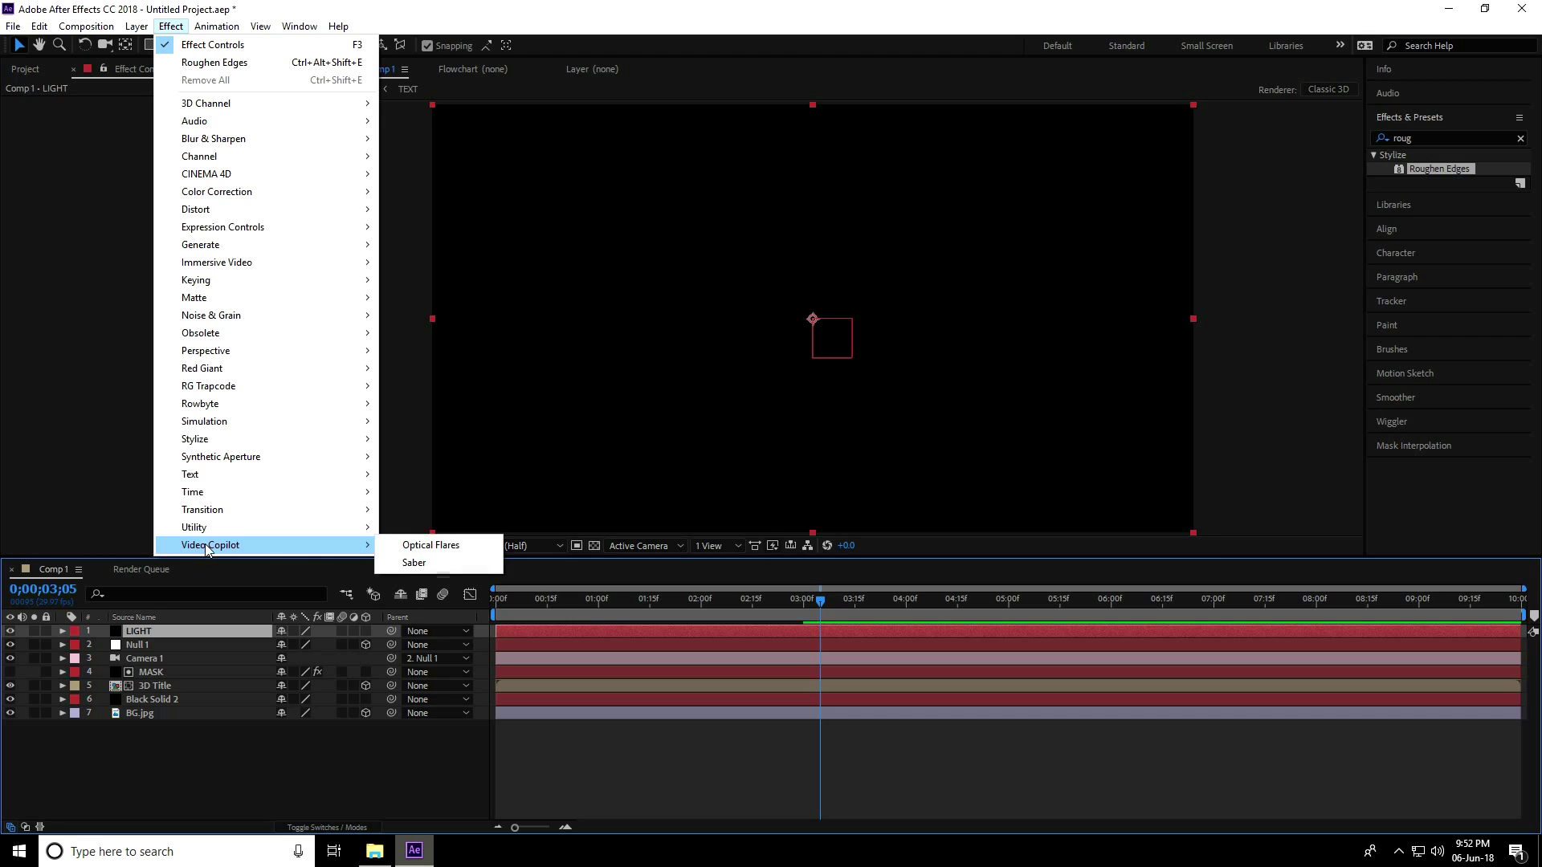
{"action": "left_click", "coordinate": [457, 553]}
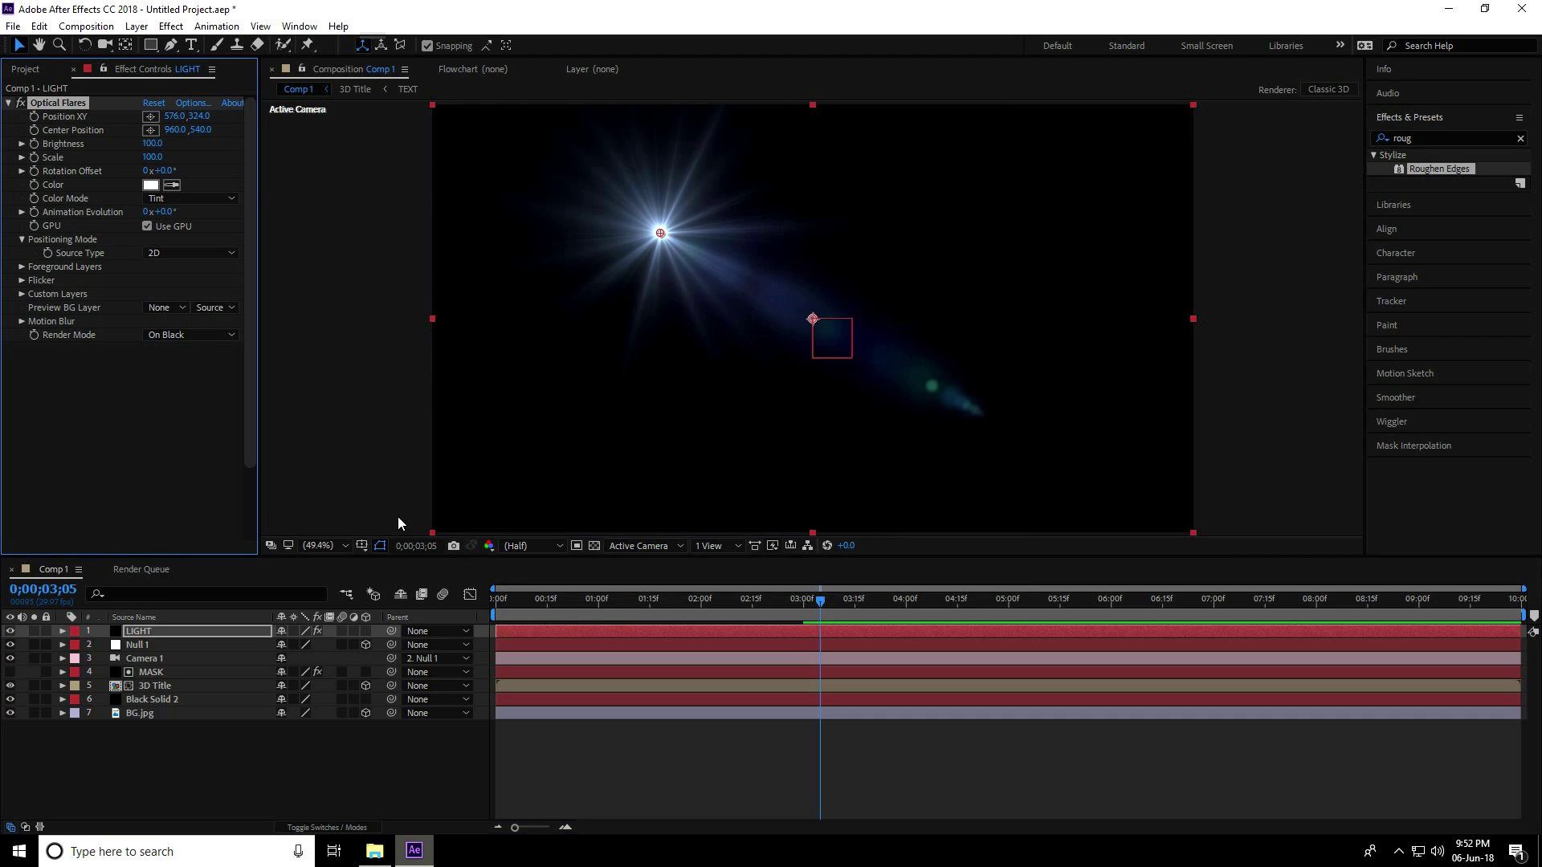
In Optical Flares Options, load the Light > Beam preset and hide the first Glow element
{"action": "left_click", "coordinate": [190, 102]}
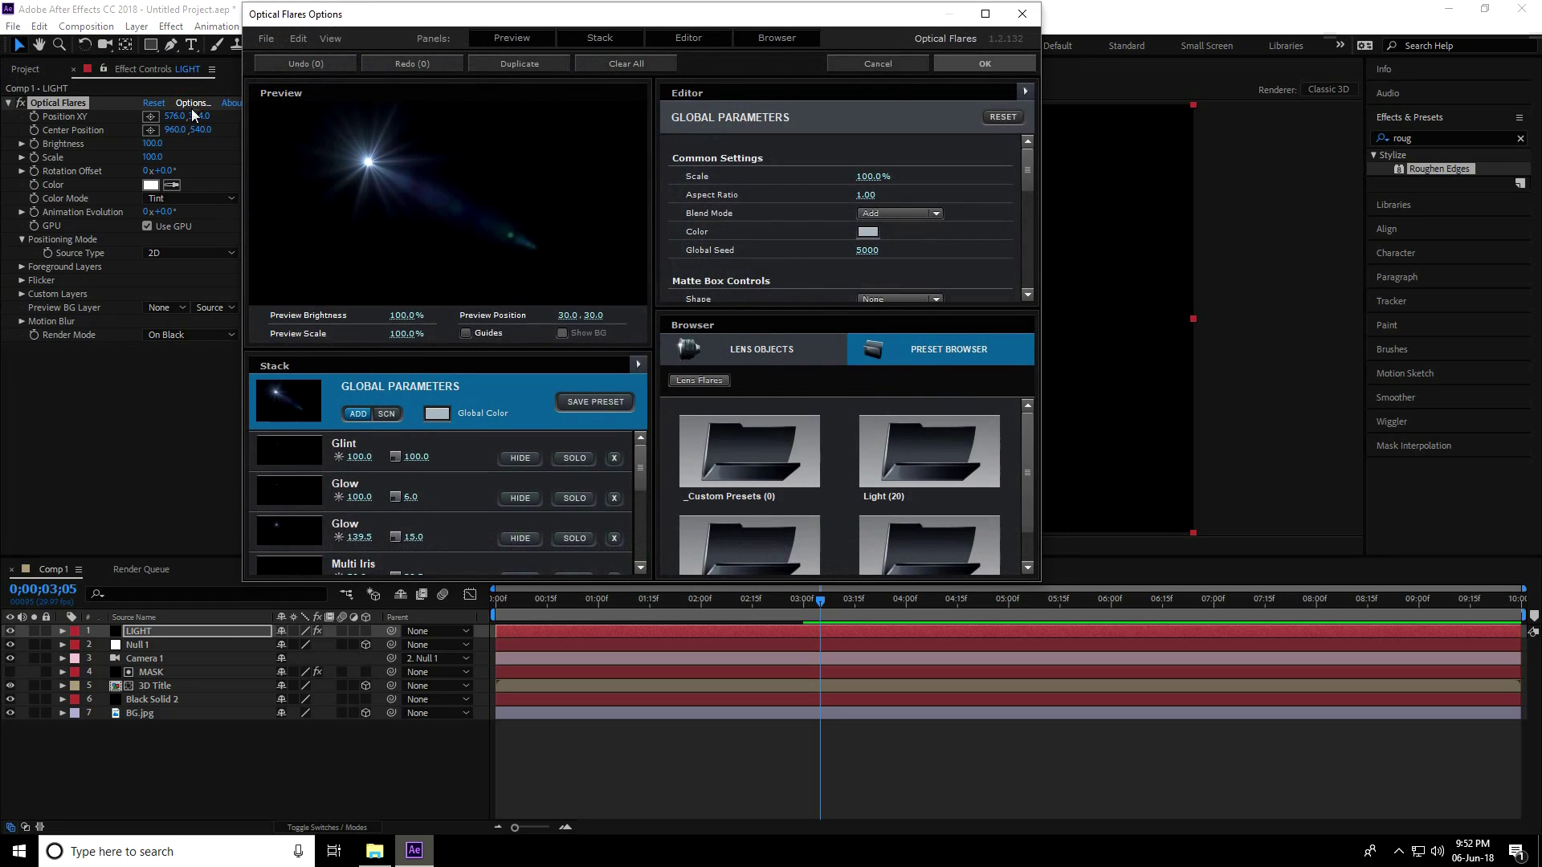
{"action": "left_click", "coordinate": [923, 452]}
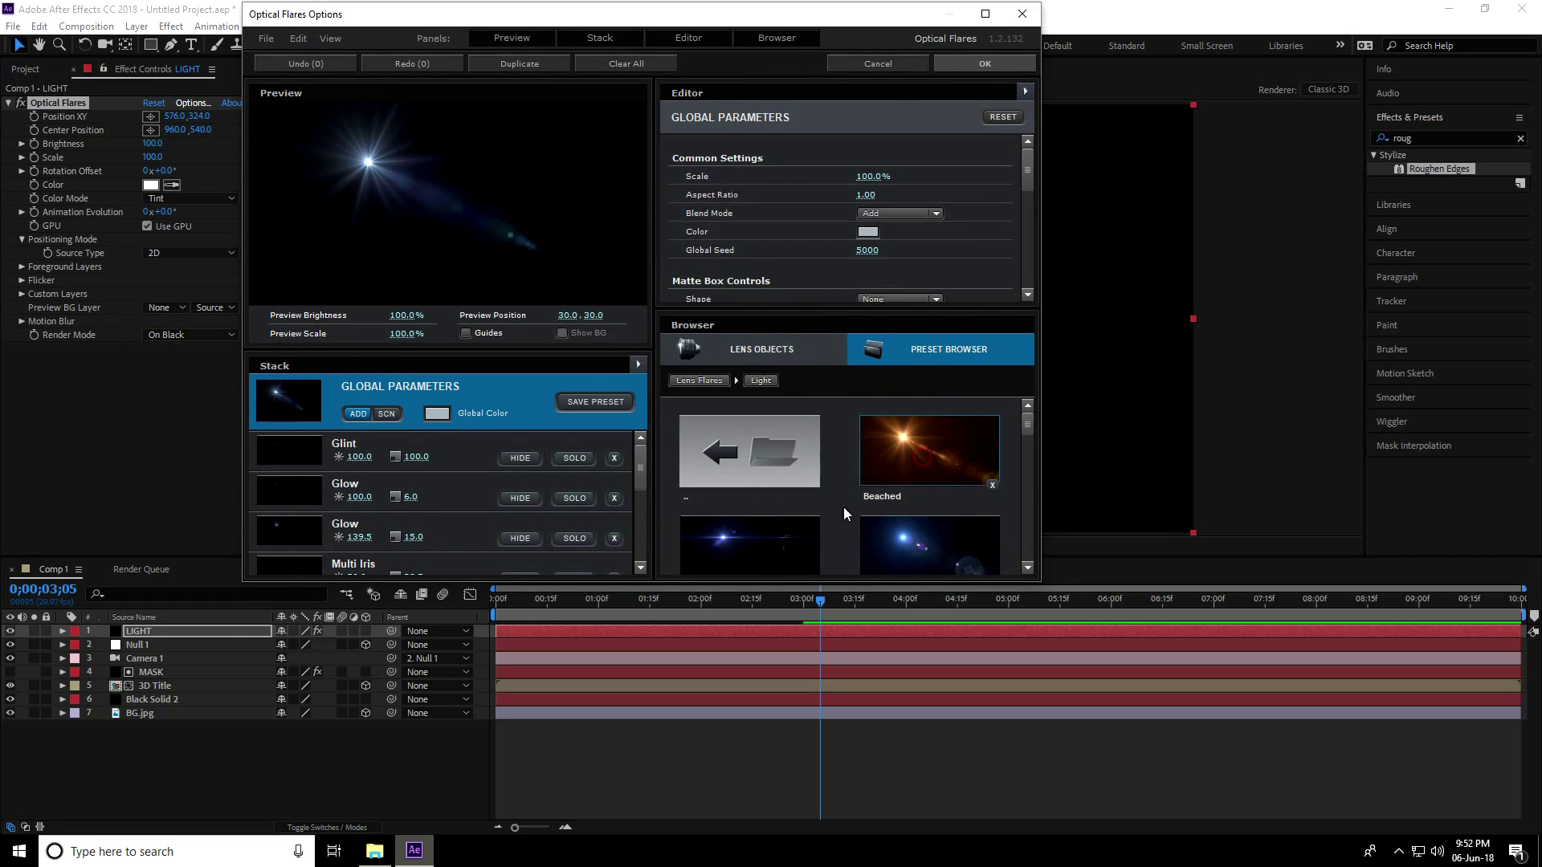
{"action": "left_click_drag", "start_coordinate": [1029, 427], "coordinate": [1029, 438]}
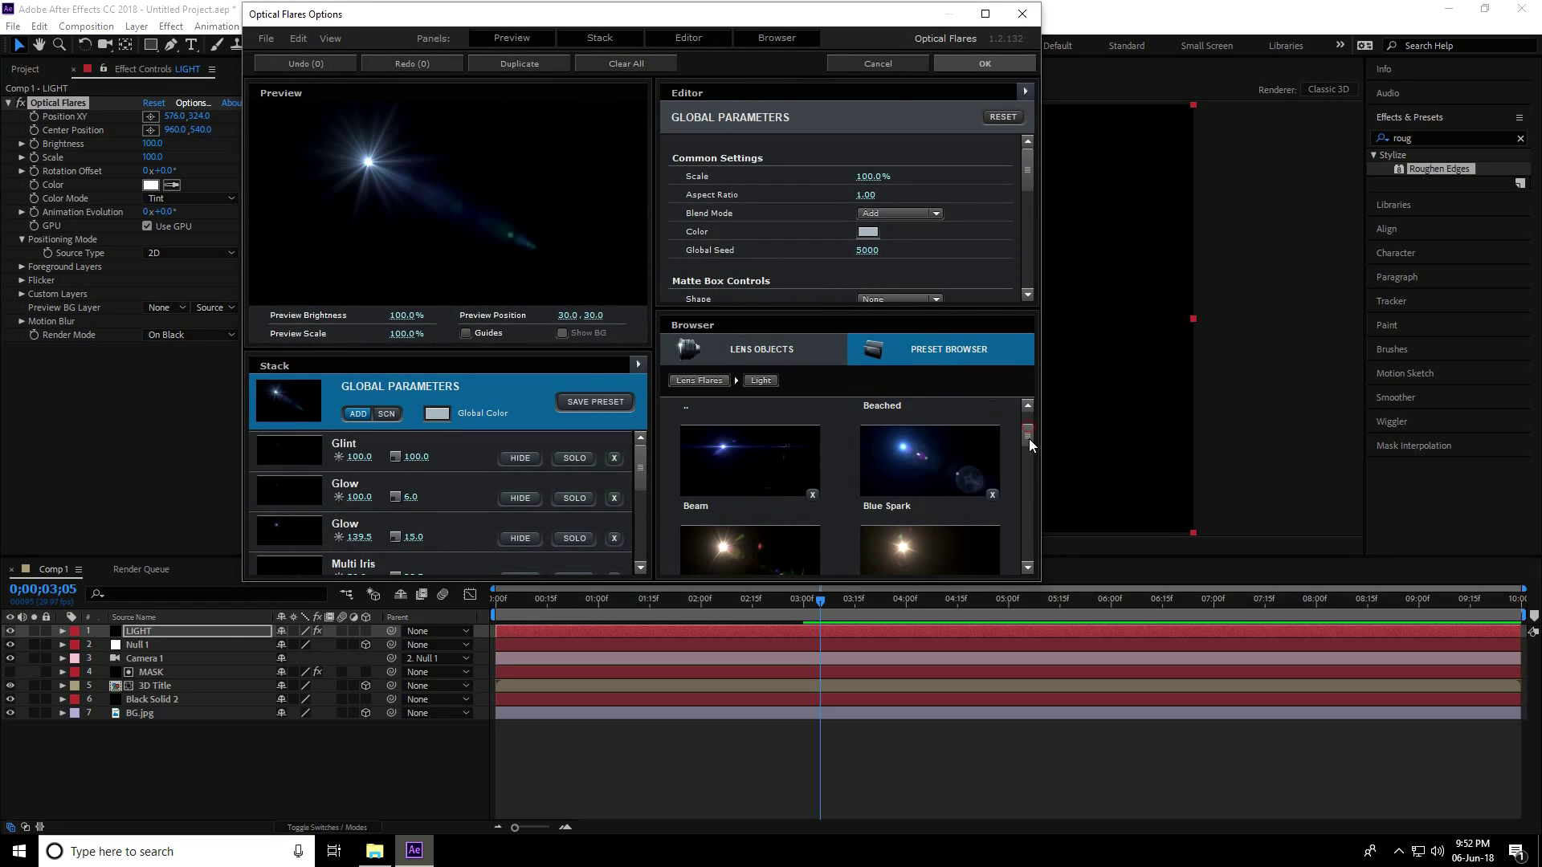
{"action": "left_click", "coordinate": [735, 461]}
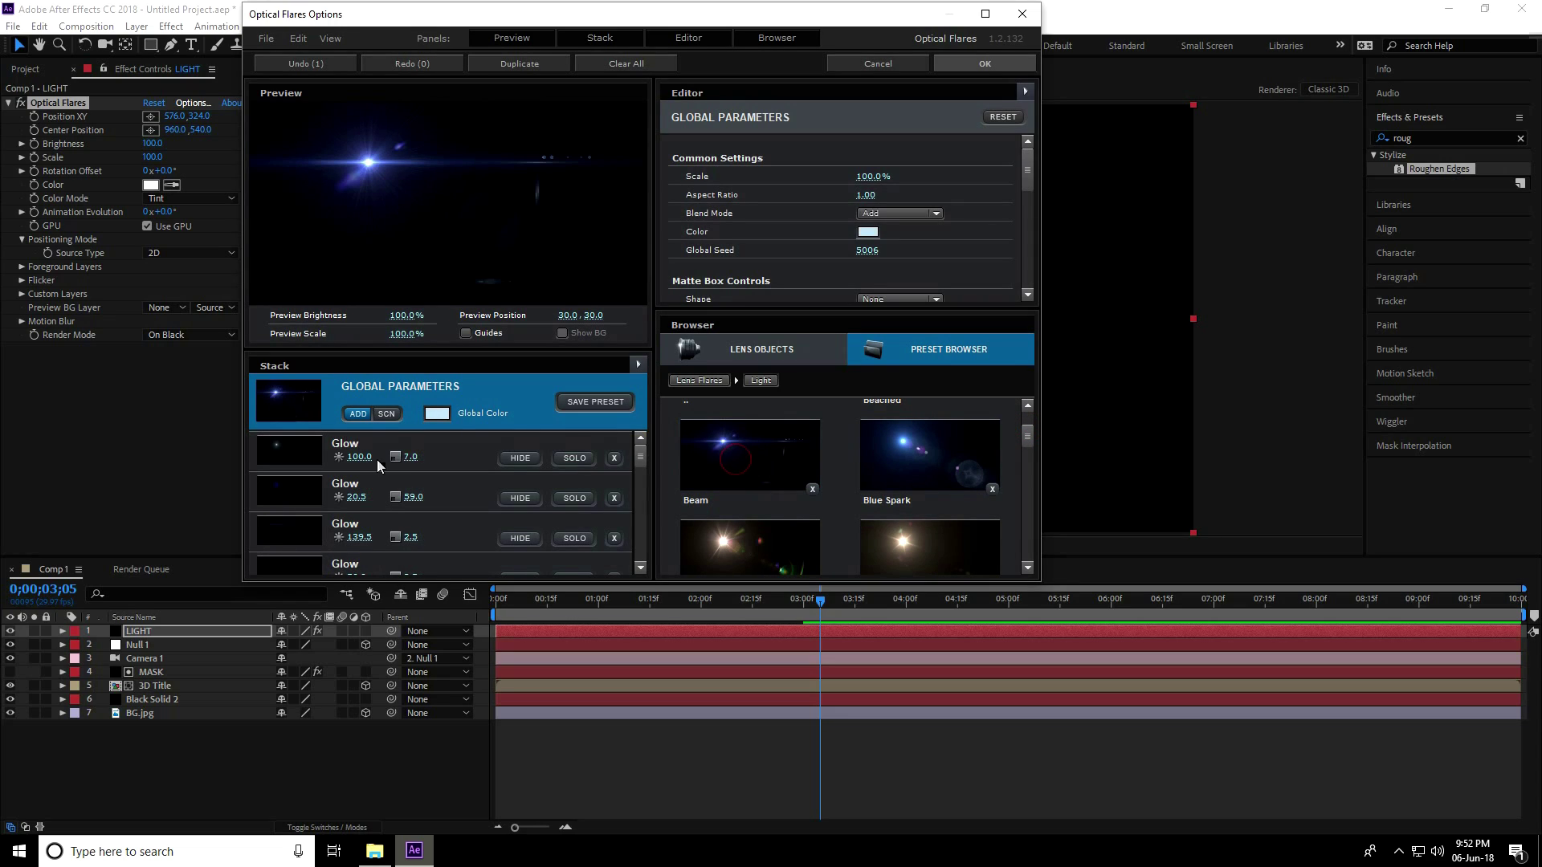
{"action": "left_click", "coordinate": [534, 459]}
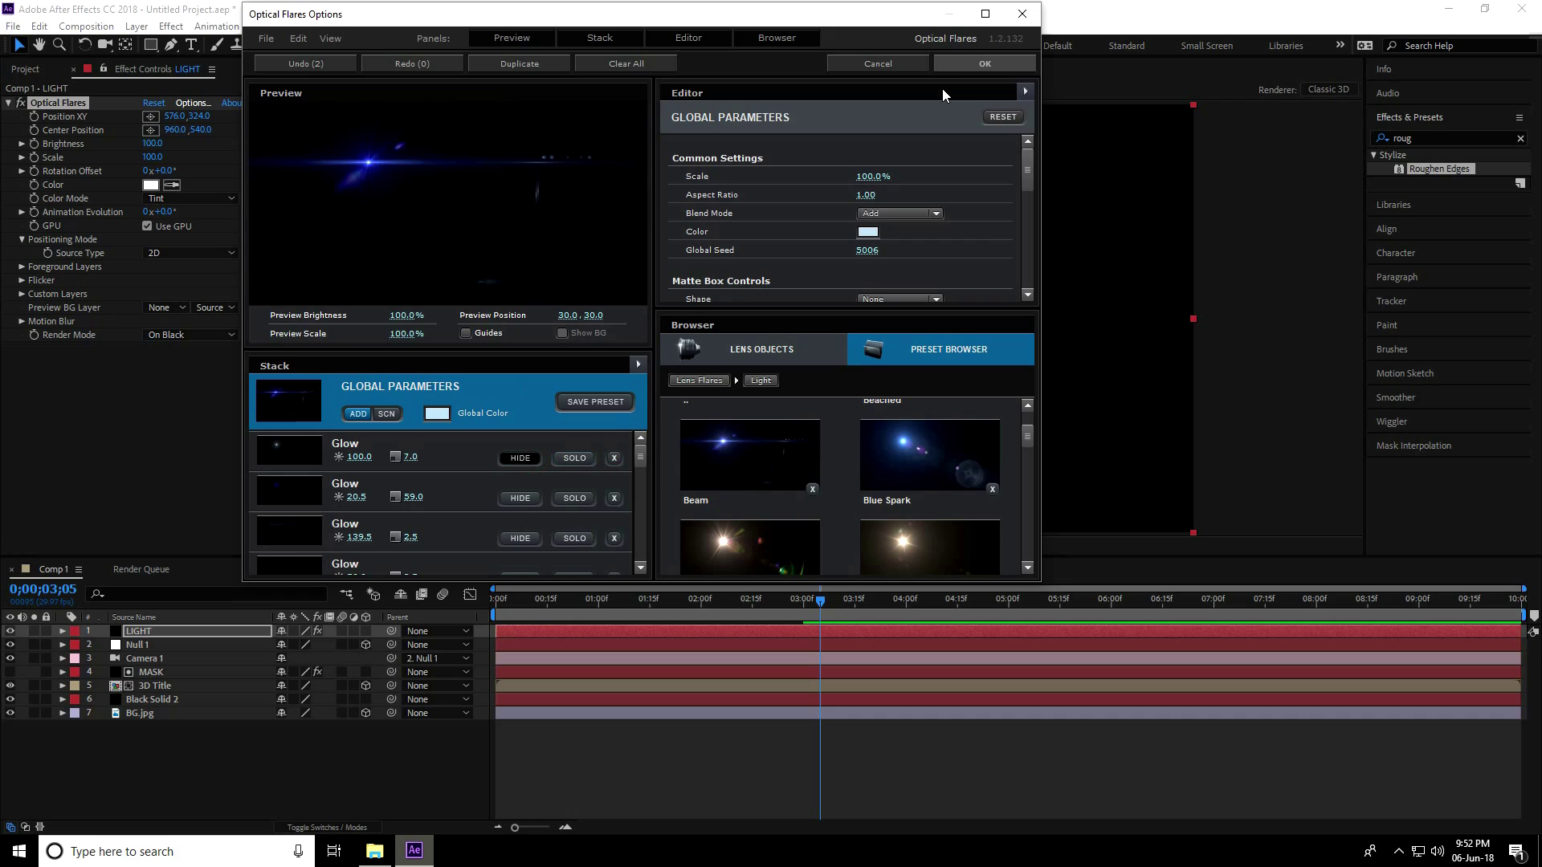
{"action": "left_click", "coordinate": [968, 64]}
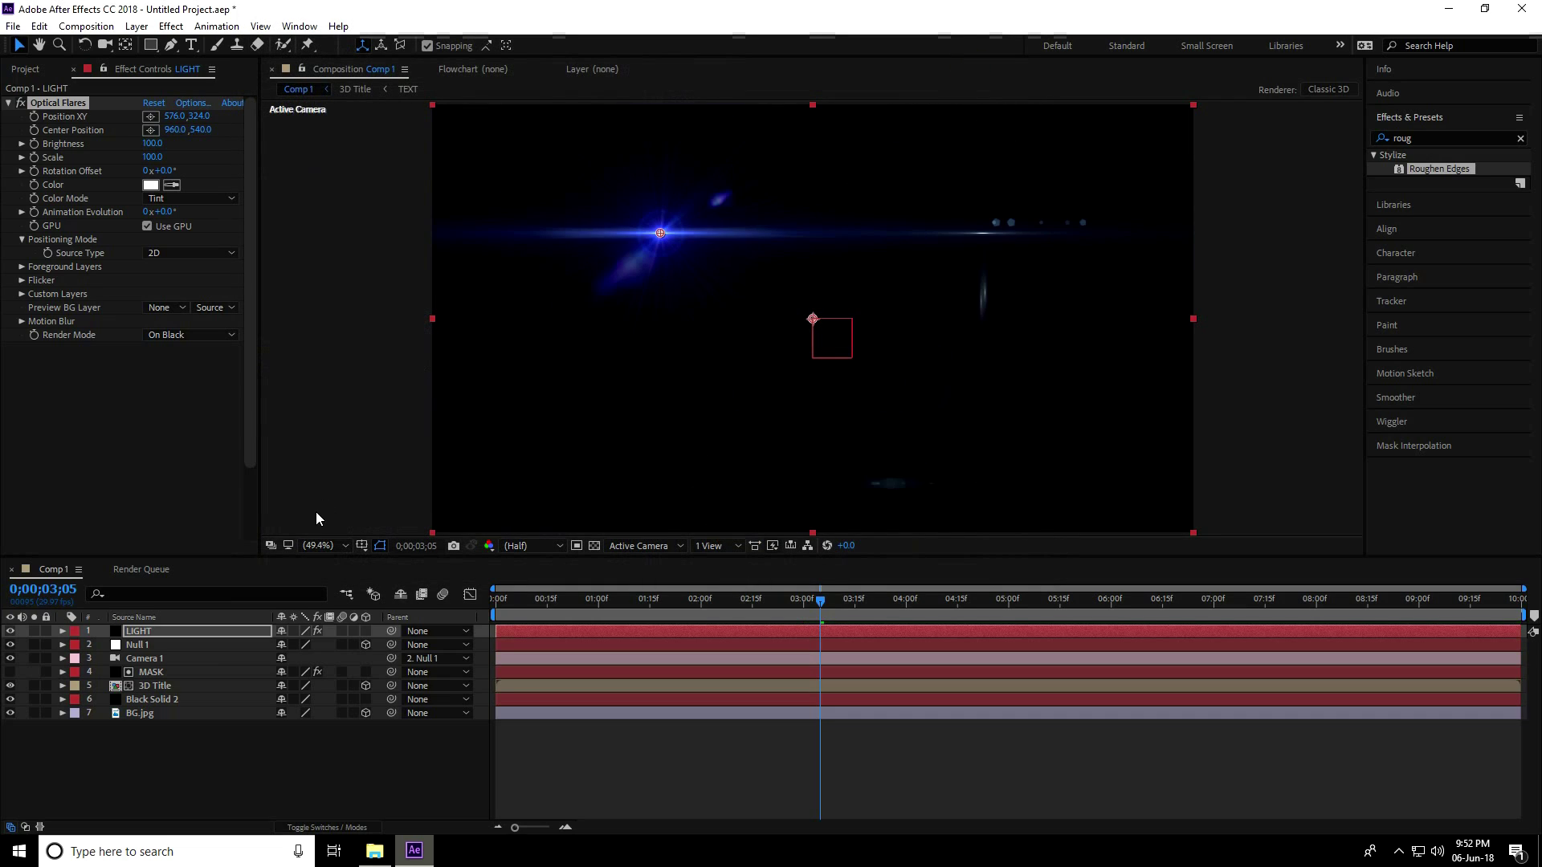
{"action": "left_click", "coordinate": [140, 639]}
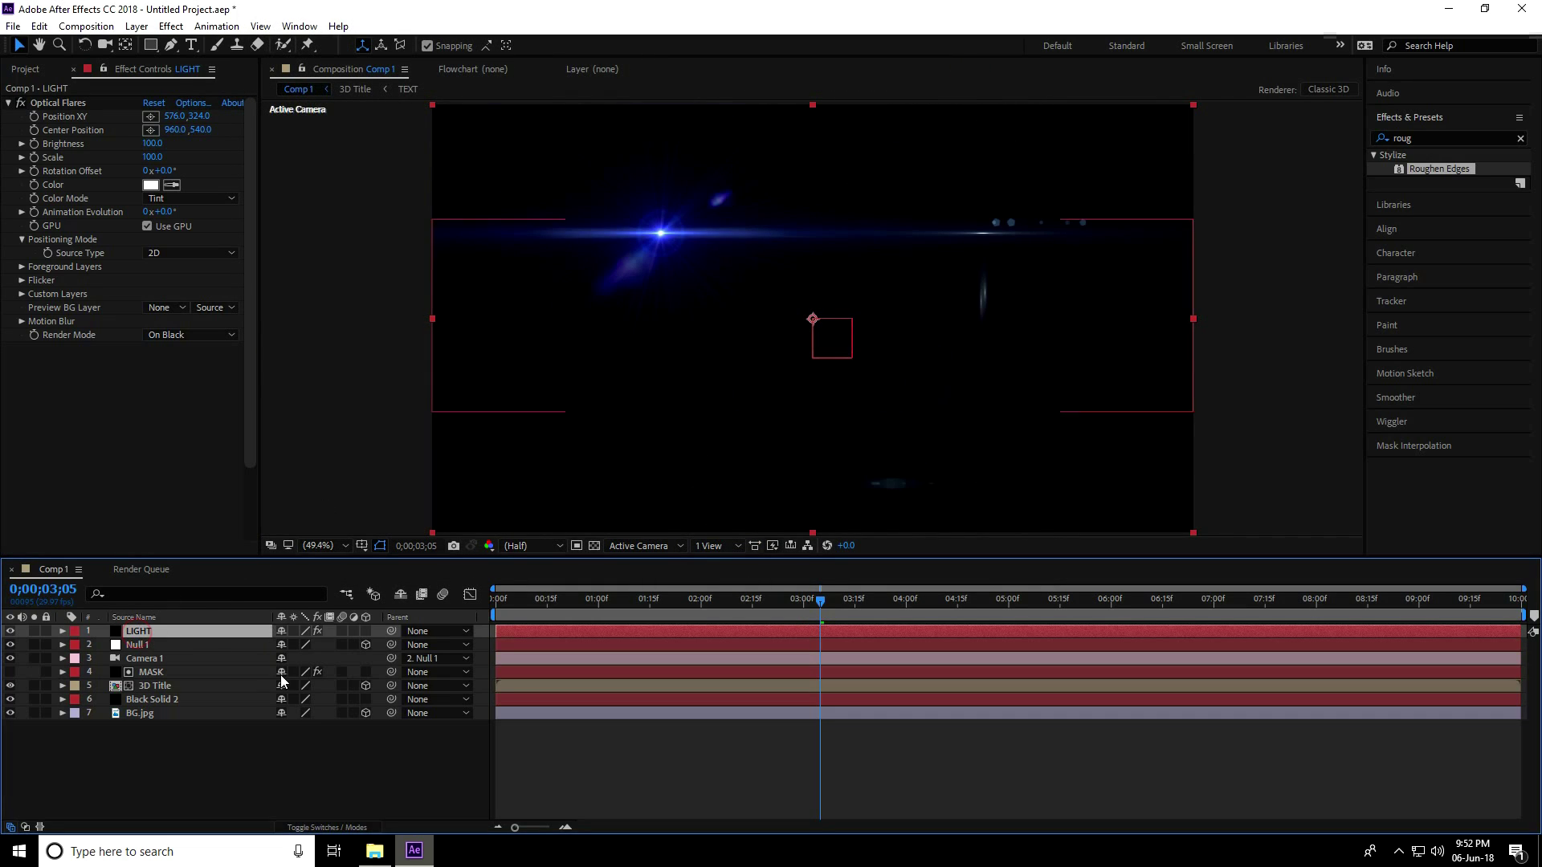
Set the LIGHT layer's blend mode to Screen
{"action": "left_click", "coordinate": [299, 828]}
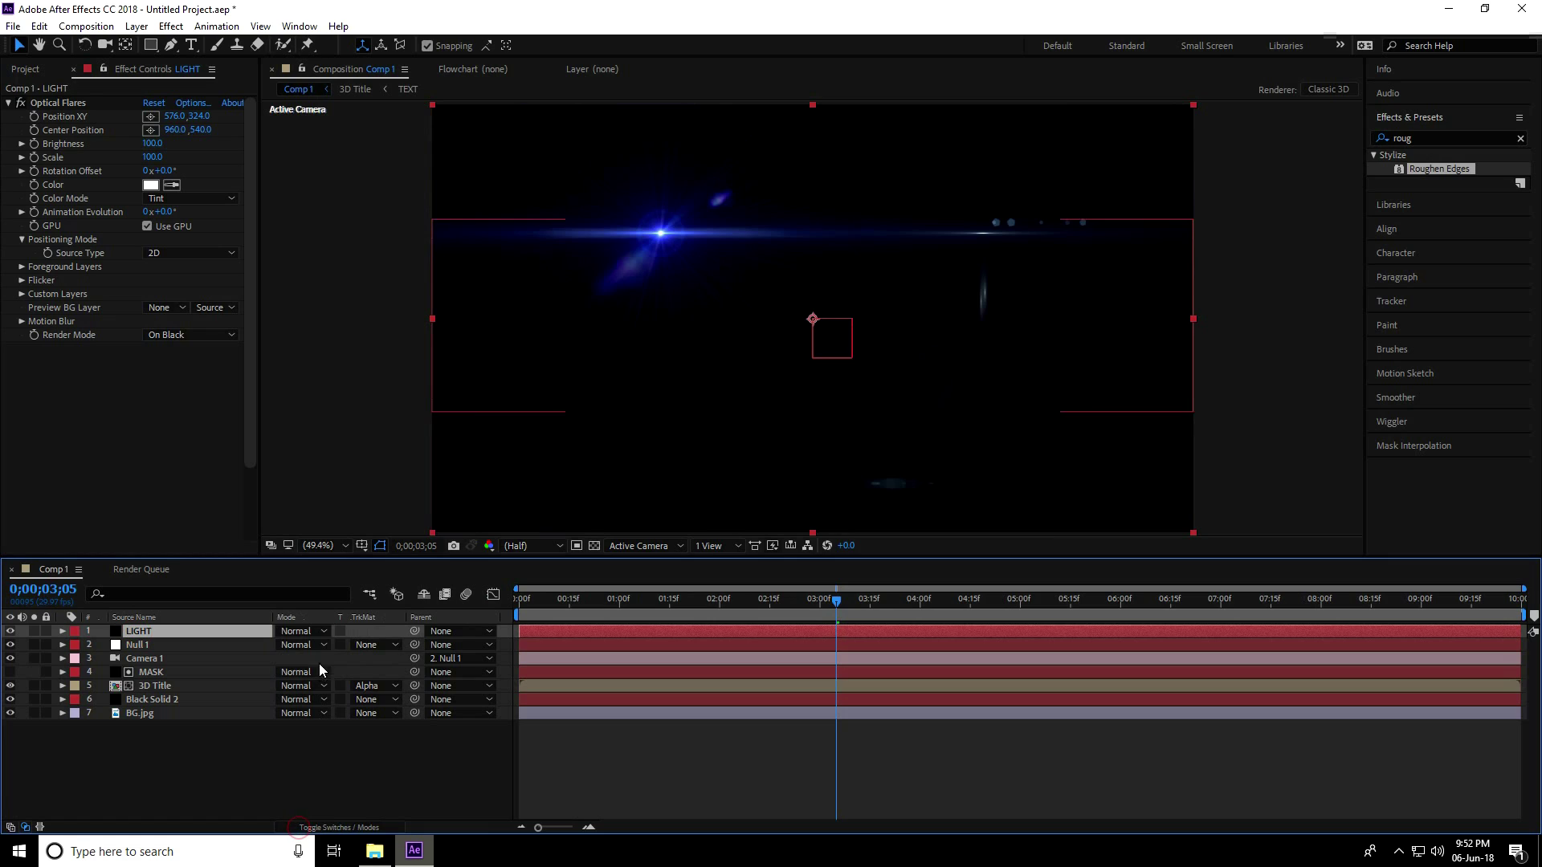
{"action": "left_click", "coordinate": [311, 631]}
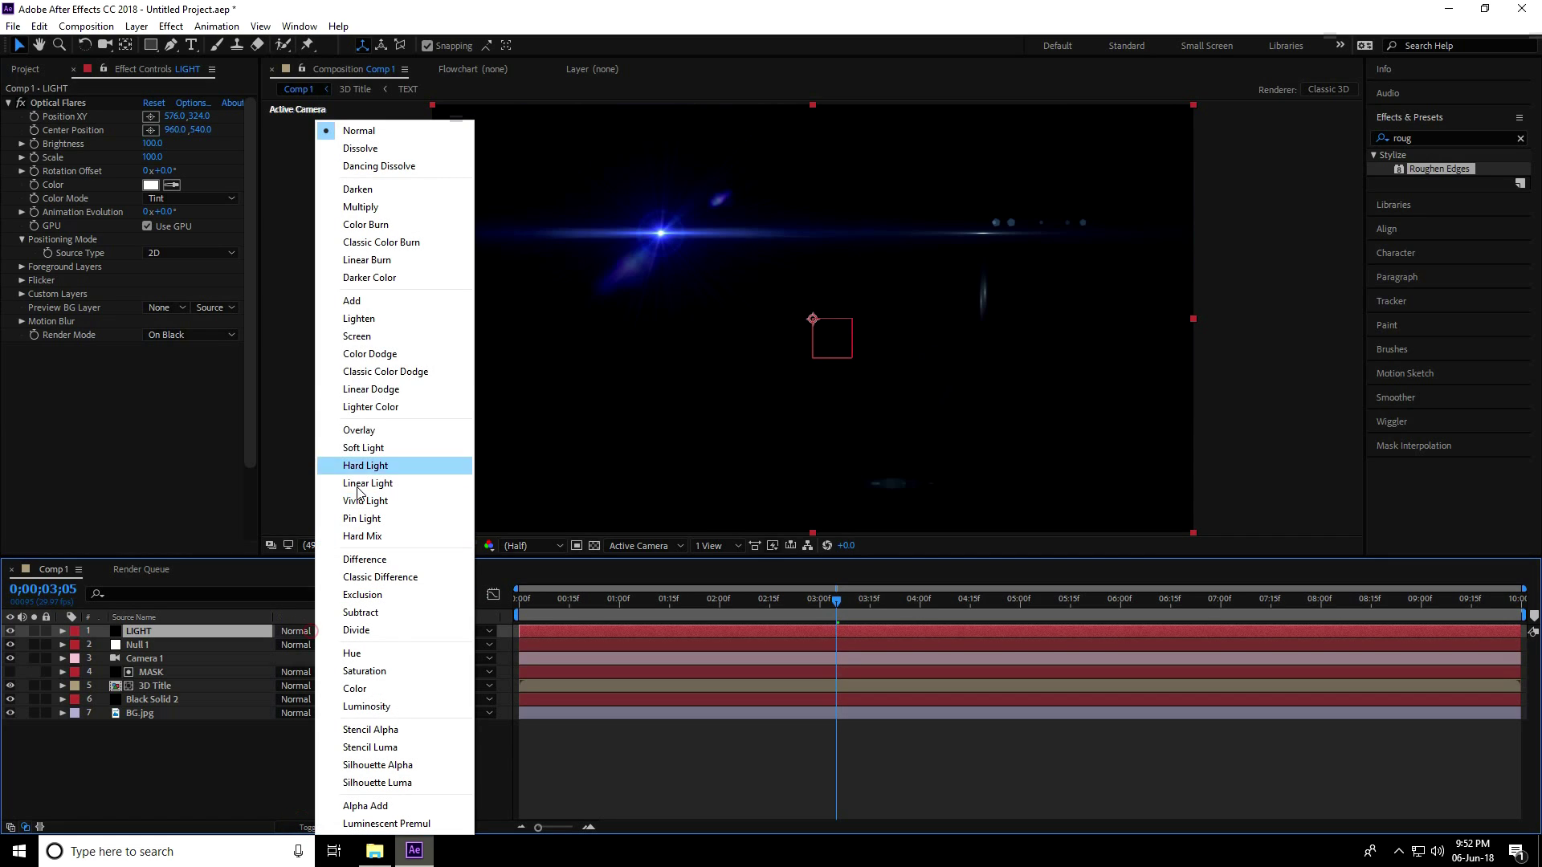
{"action": "left_click", "coordinate": [359, 336]}
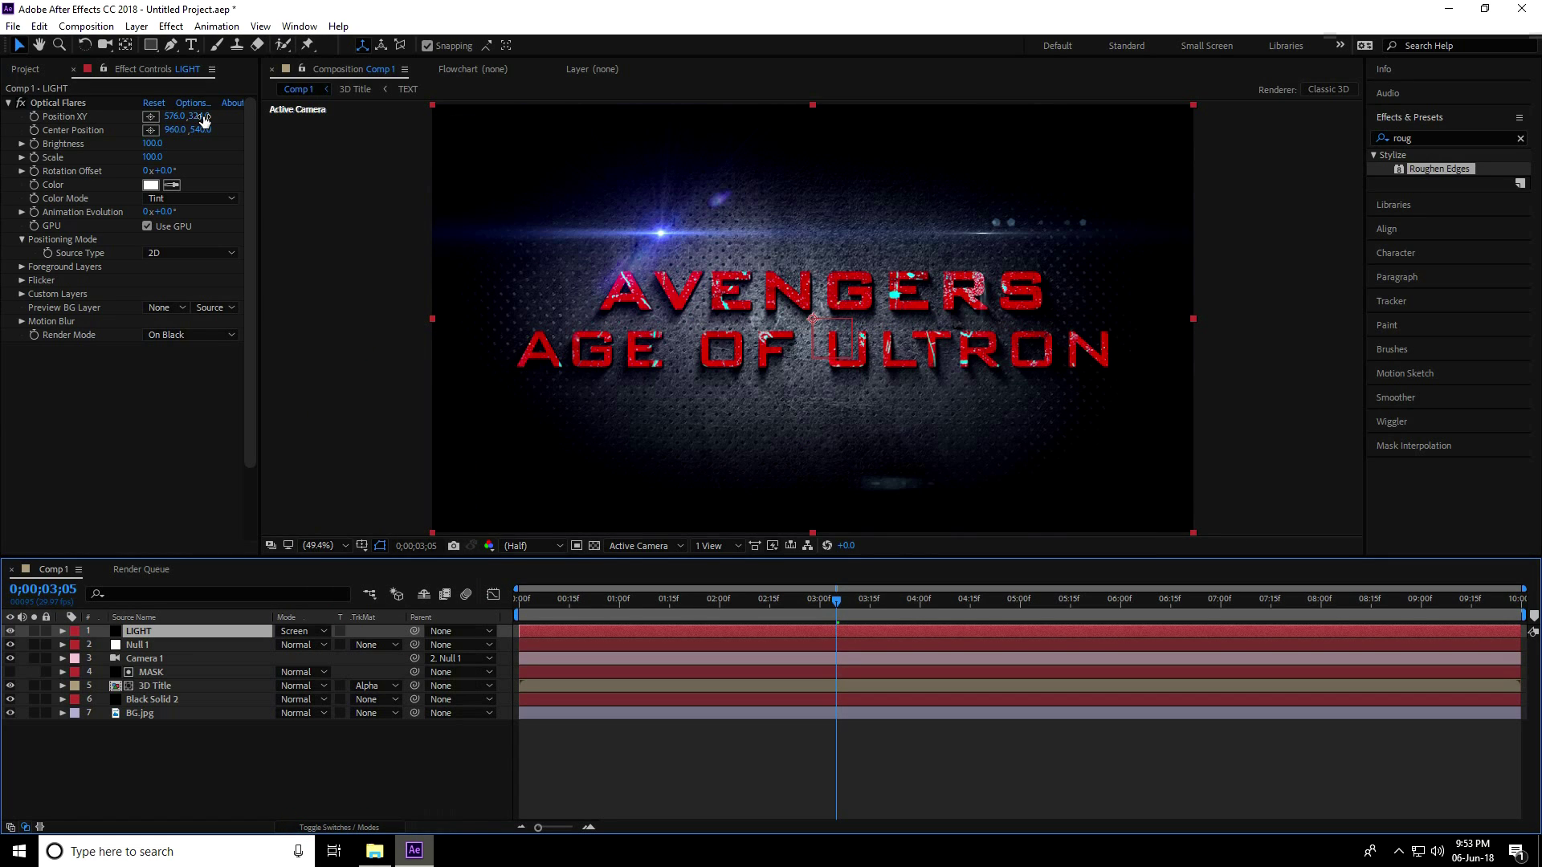
Move the flare's center just below ULTRON, then return the playhead to 0
{"action": "left_click_drag", "start_coordinate": [204, 121], "coordinate": [565, 215]}
{"action": "left_click_drag", "start_coordinate": [664, 266], "coordinate": [866, 368]}
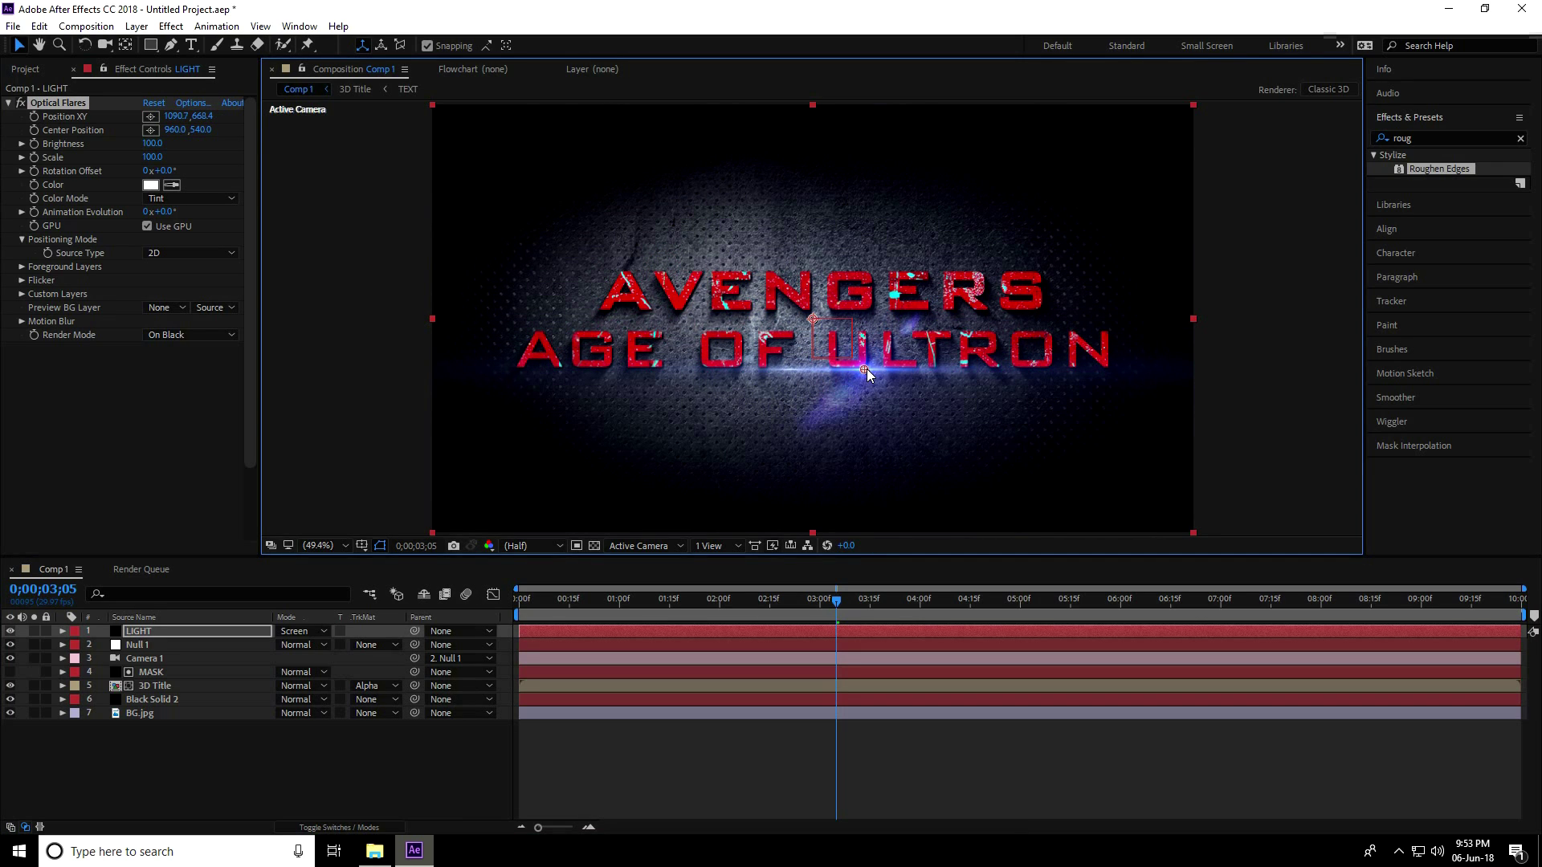
{"action": "left_click", "coordinate": [830, 601]}
{"action": "left_click_drag", "start_coordinate": [808, 602], "coordinate": [455, 601]}
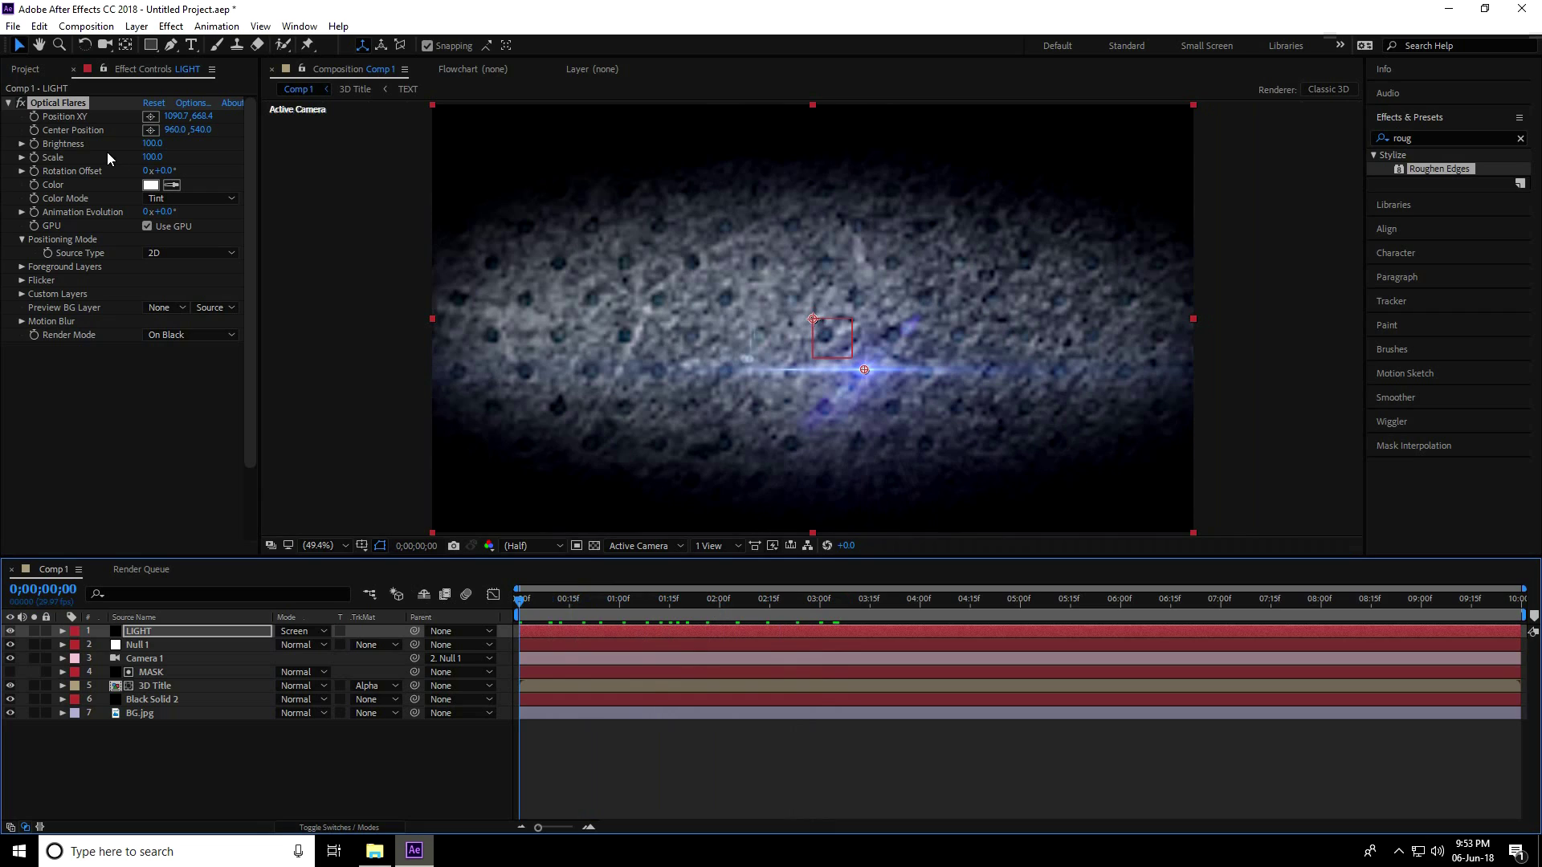
At 0s, add Position and Brightness keyframes with Brightness set to 0
{"action": "left_click", "coordinate": [34, 117]}
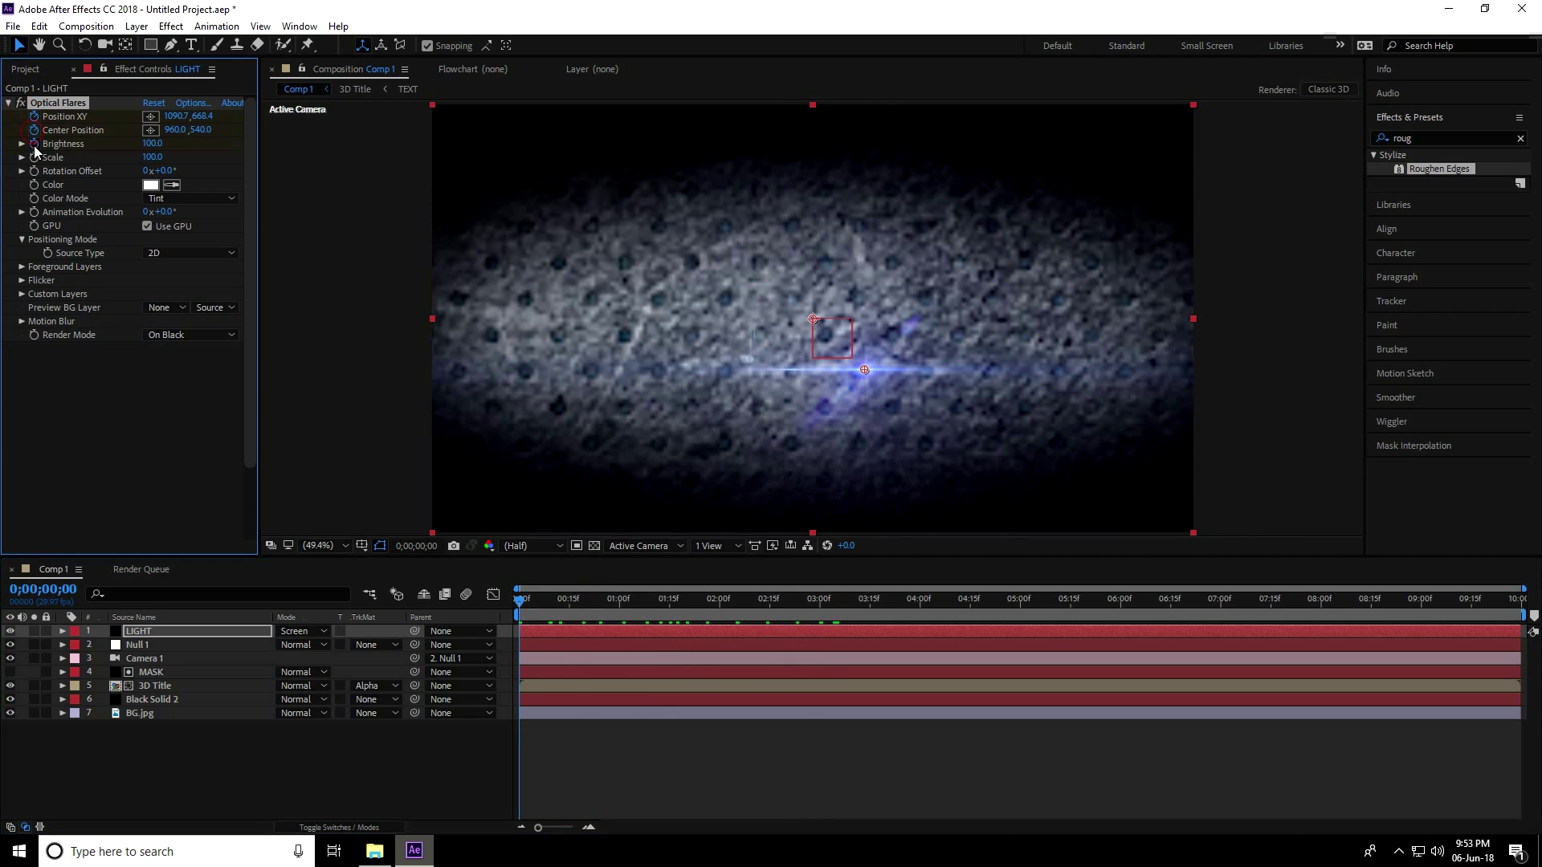
{"action": "left_click", "coordinate": [35, 158]}
{"action": "left_click", "coordinate": [152, 143]}
{"action": "type", "text": "0"}
{"action": "key", "text": "Return"}
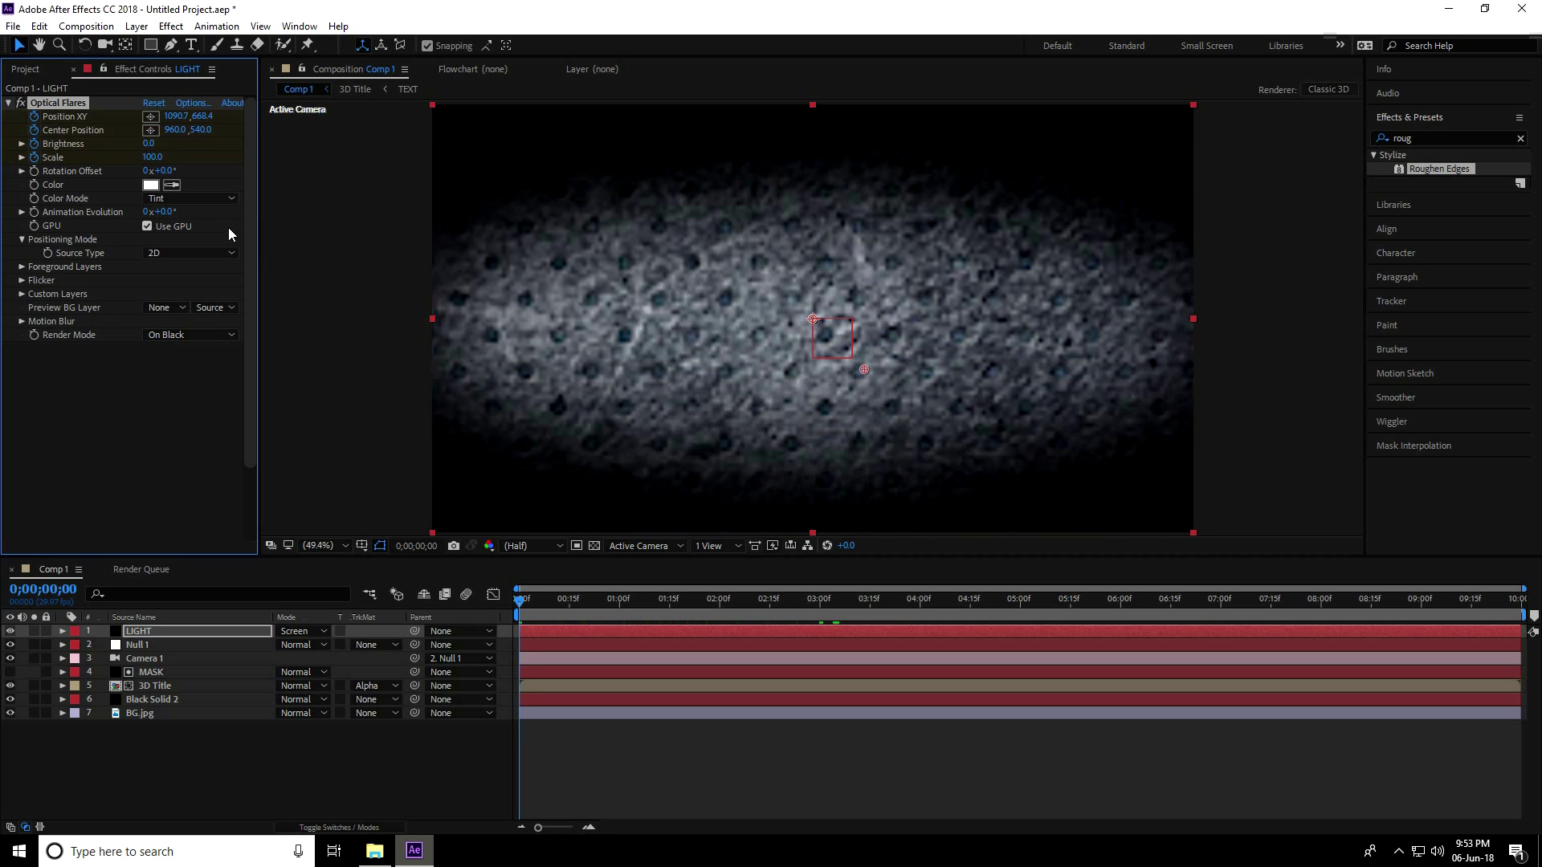
At 3 seconds, move the flare right to ULTRON's N and set Brightness to 60
{"action": "left_click_drag", "start_coordinate": [520, 615], "coordinate": [821, 619]}
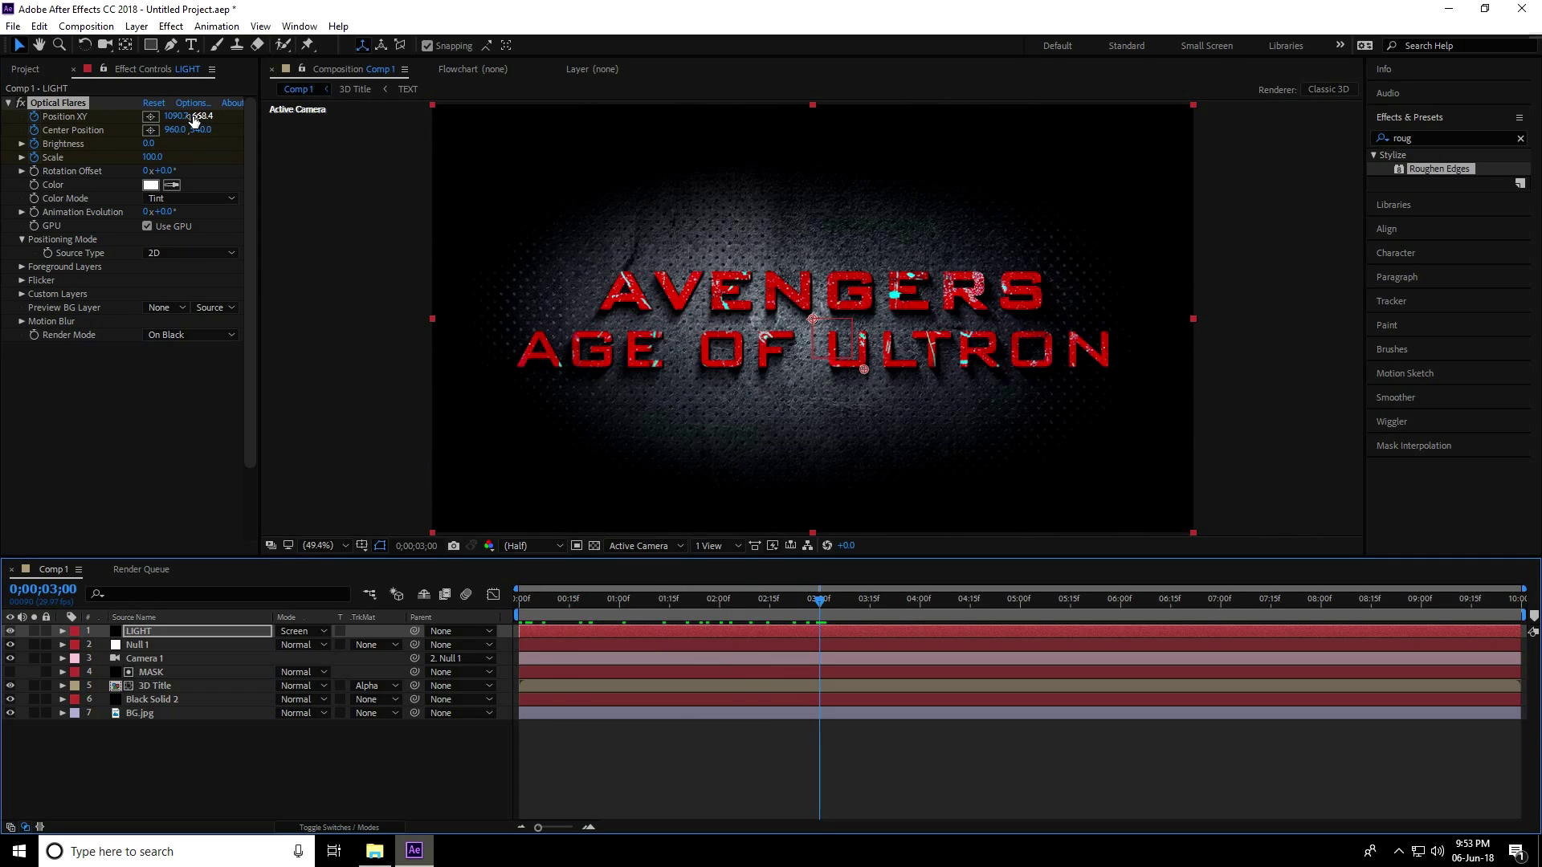
{"action": "left_click_drag", "start_coordinate": [865, 370], "coordinate": [1063, 377]}
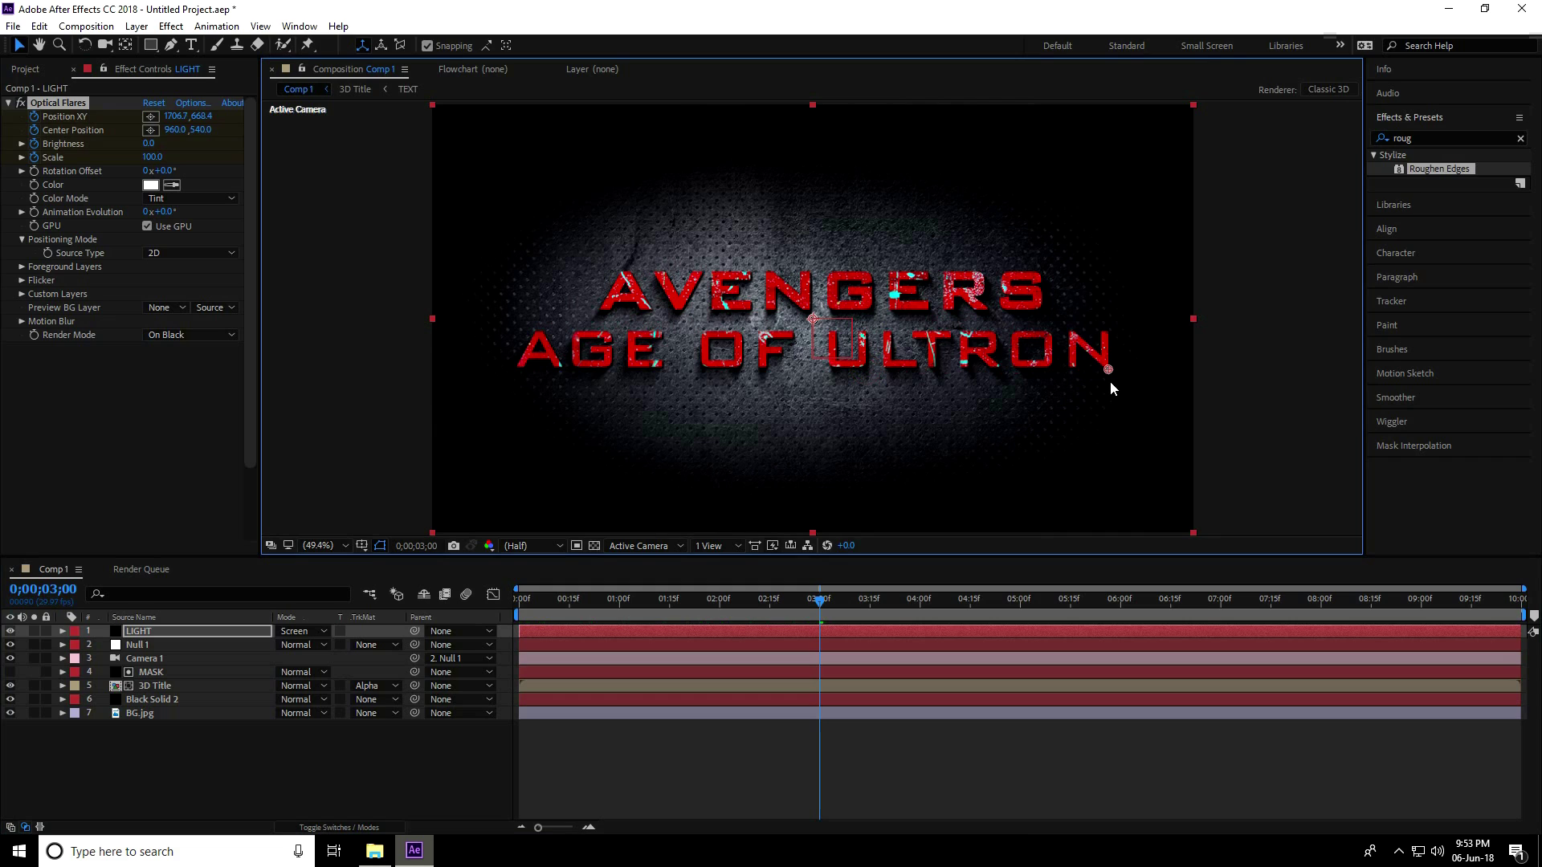
{"action": "mouse_move", "coordinate": [149, 150]}
{"action": "left_mouse_down"}
{"action": "mouse_move", "coordinate": [181, 150]}
{"action": "mouse_move", "coordinate": [147, 155]}
{"action": "left_mouse_up"}
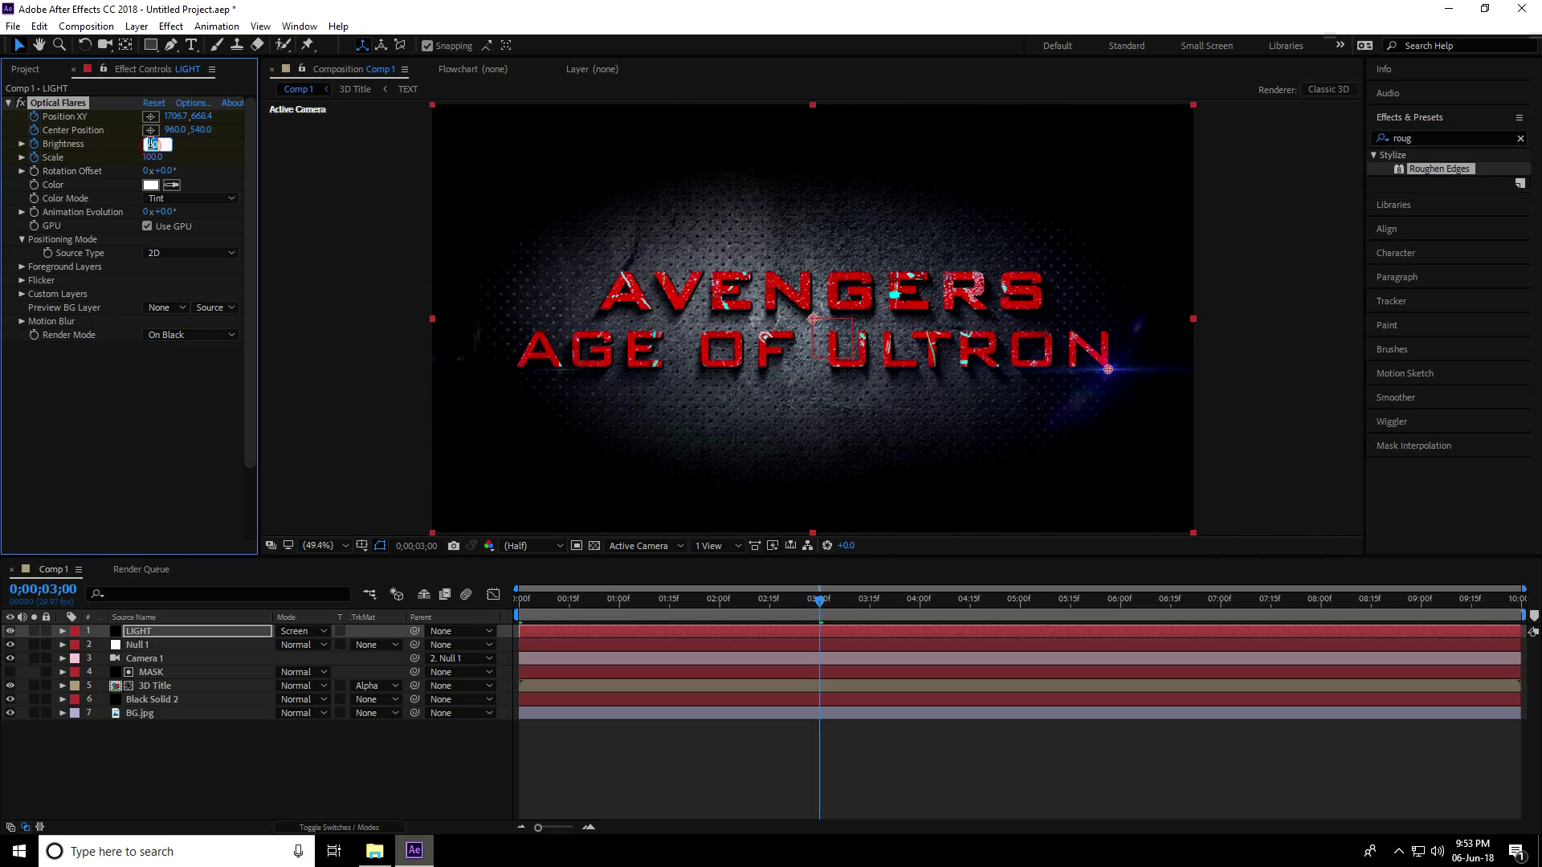
{"action": "type", "text": "60"}
{"action": "key", "text": "Return"}
Scrub and preview the flare animation up to the 5-second mark
{"action": "left_click_drag", "start_coordinate": [822, 608], "coordinate": [492, 606]}
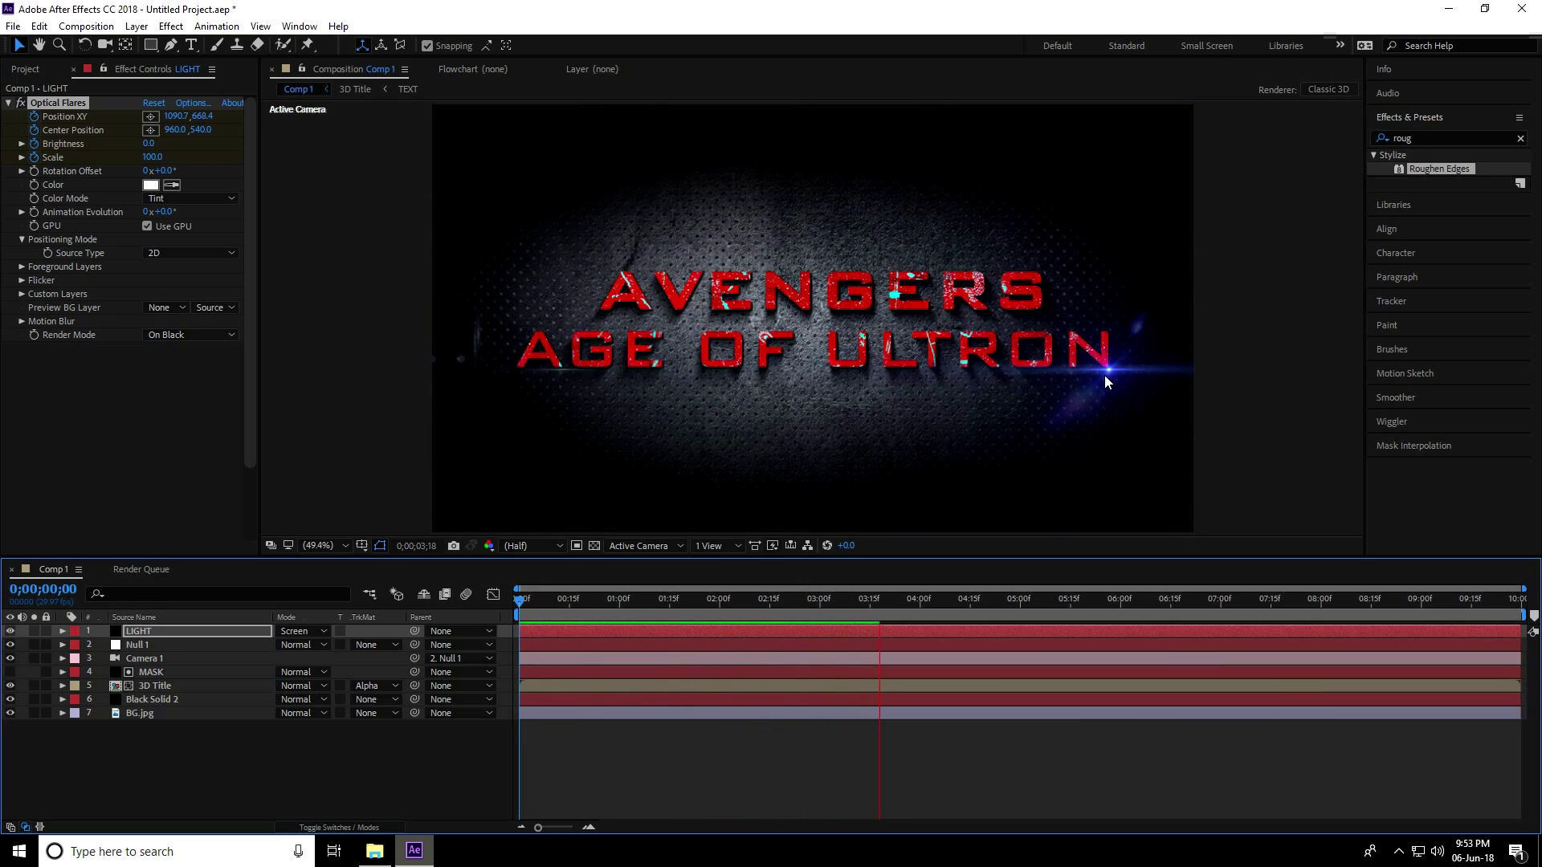
{"action": "left_click", "coordinate": [916, 600]}
{"action": "left_click_drag", "start_coordinate": [929, 603], "coordinate": [1022, 612]}
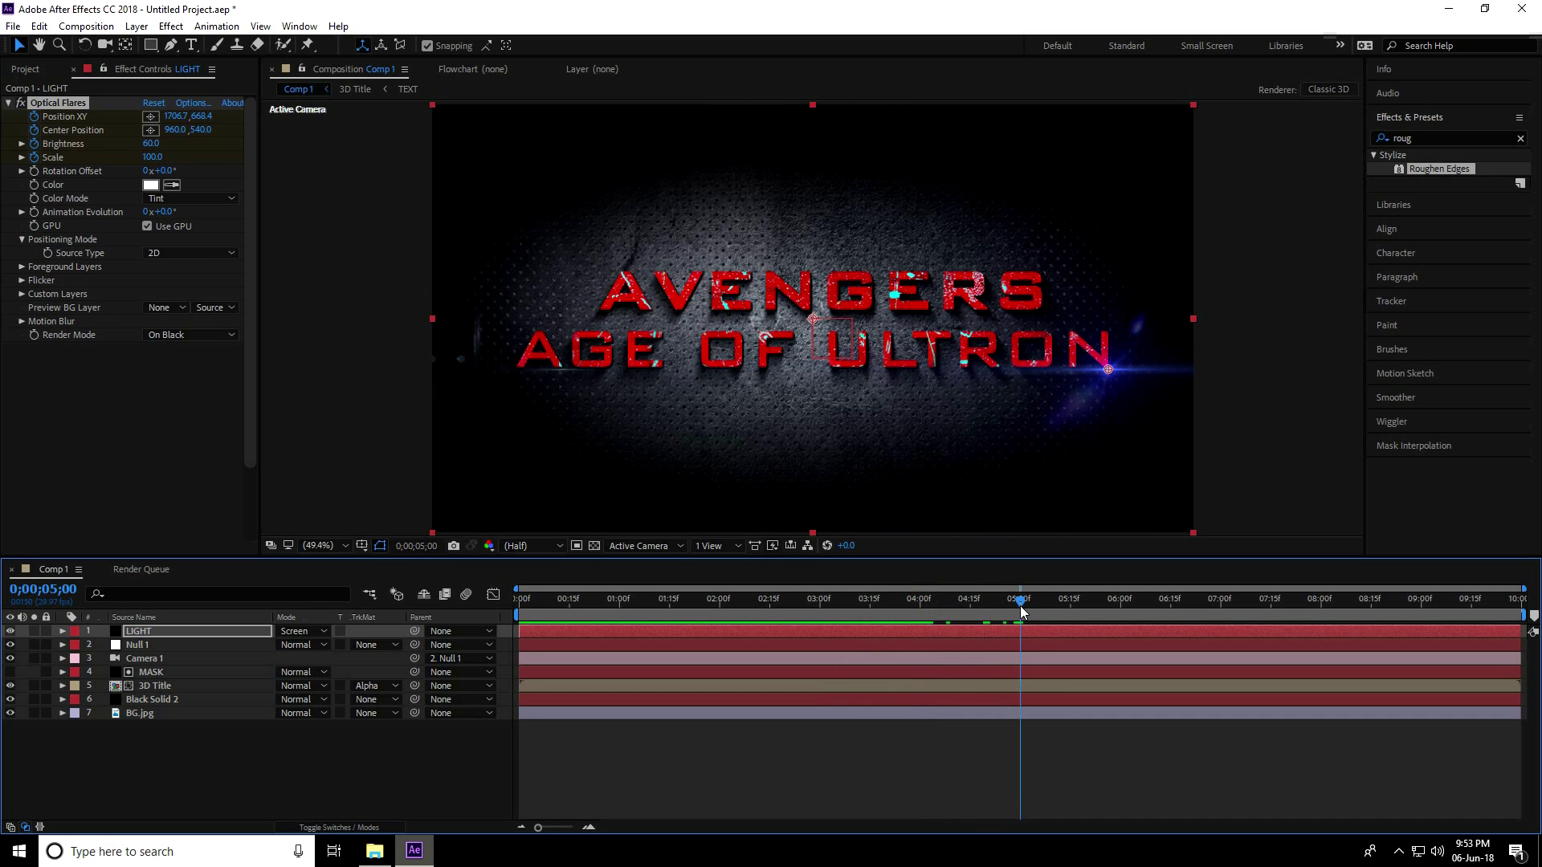
{"action": "key", "text": "space"}
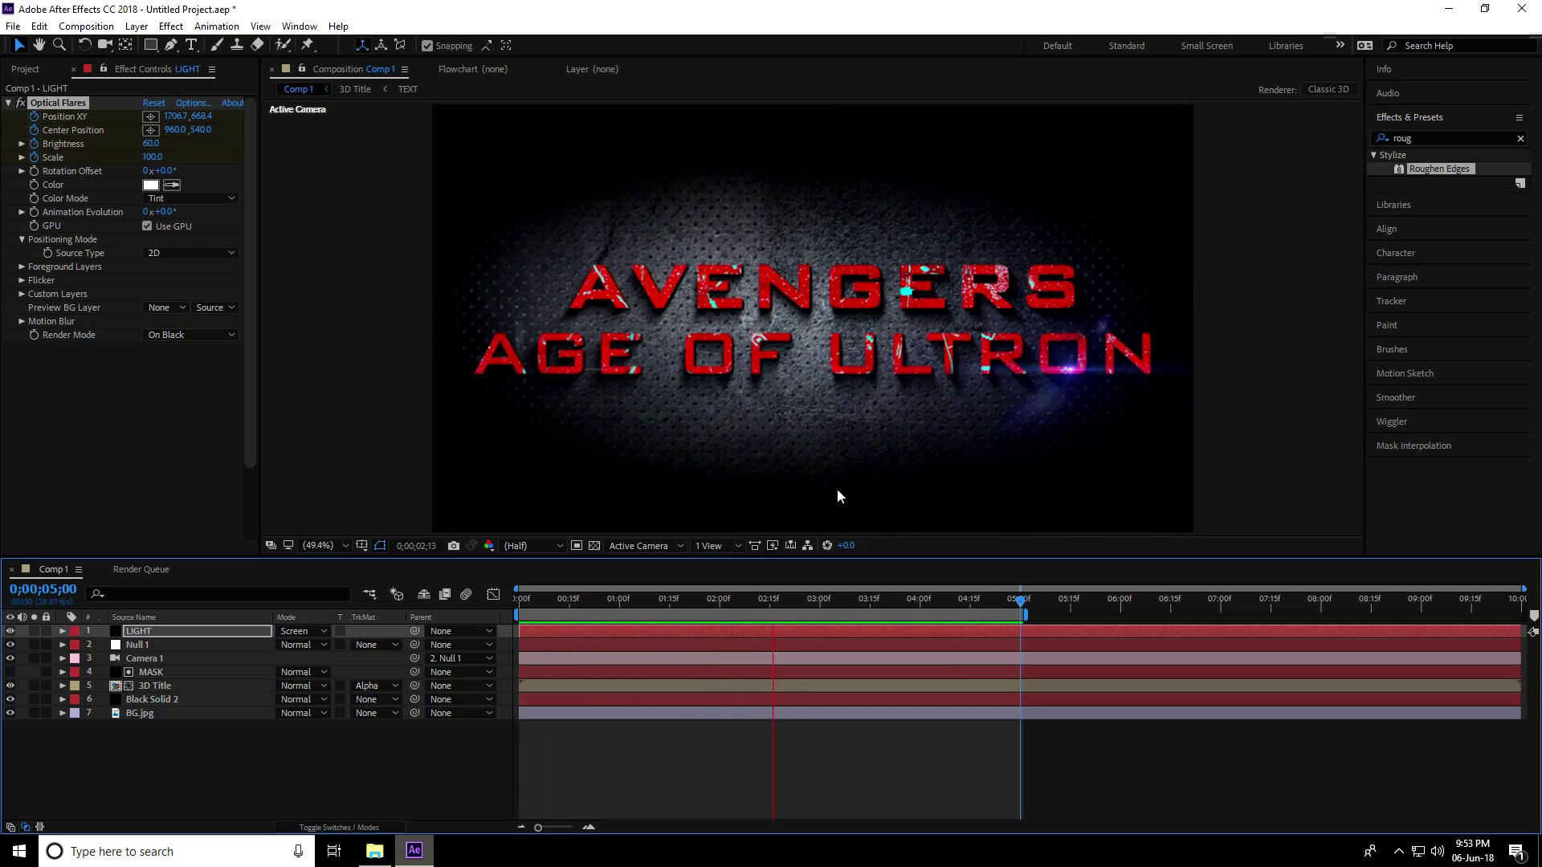
{"action": "key", "text": "space"}
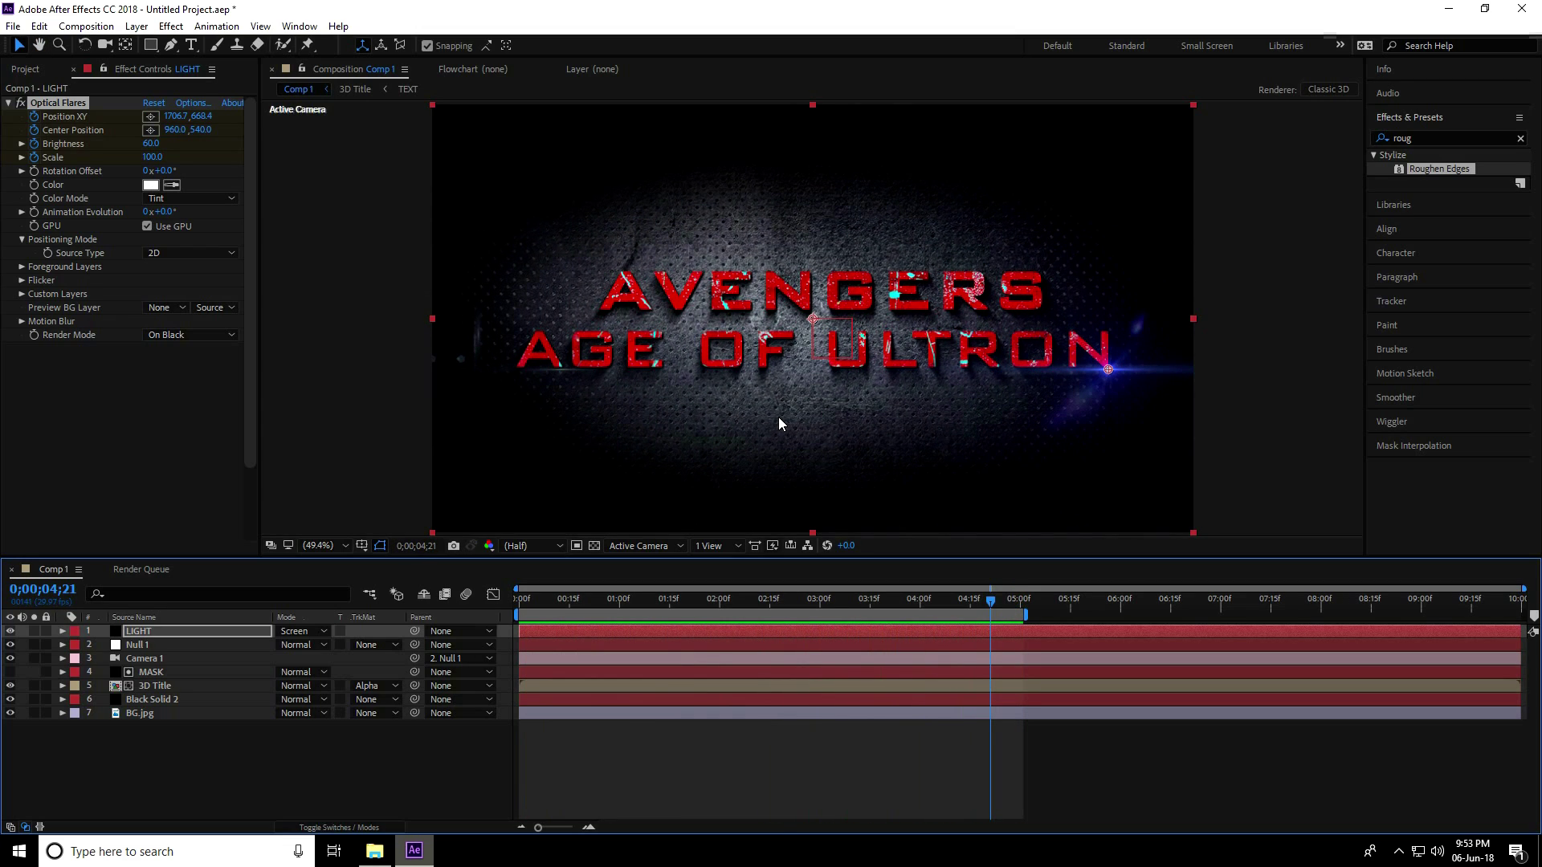